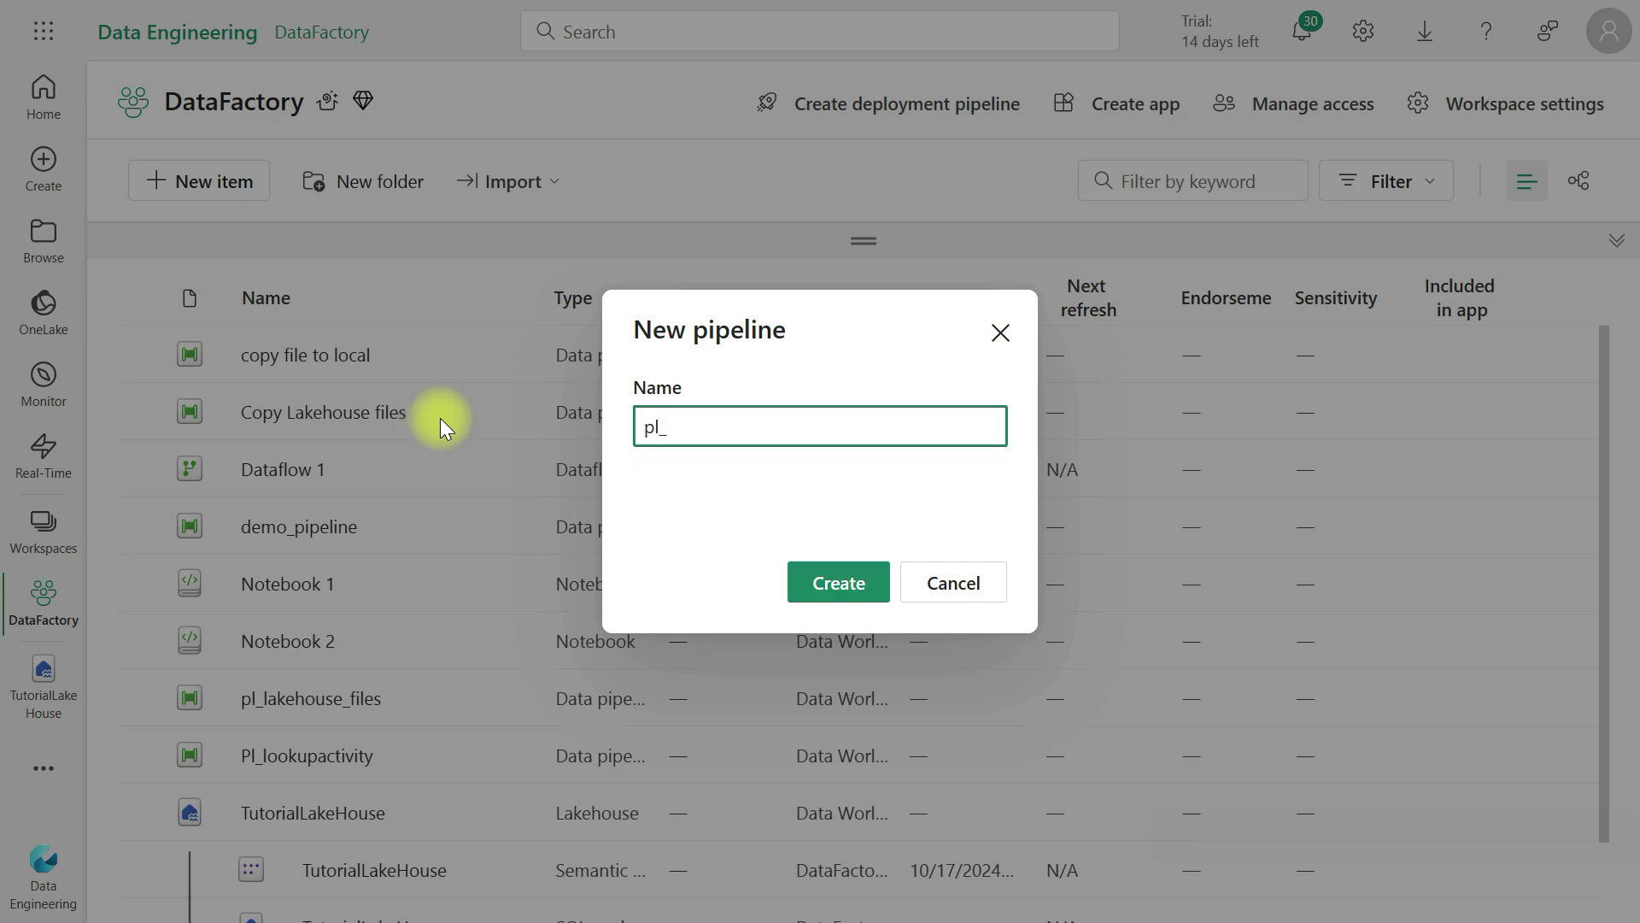
Create the pipeline pl_demo_if_activity and add a Get metadata activity to its canvas
{"action": "type", "text": "demo_if_activity"}
{"action": "left_click", "coordinate": [832, 582]}
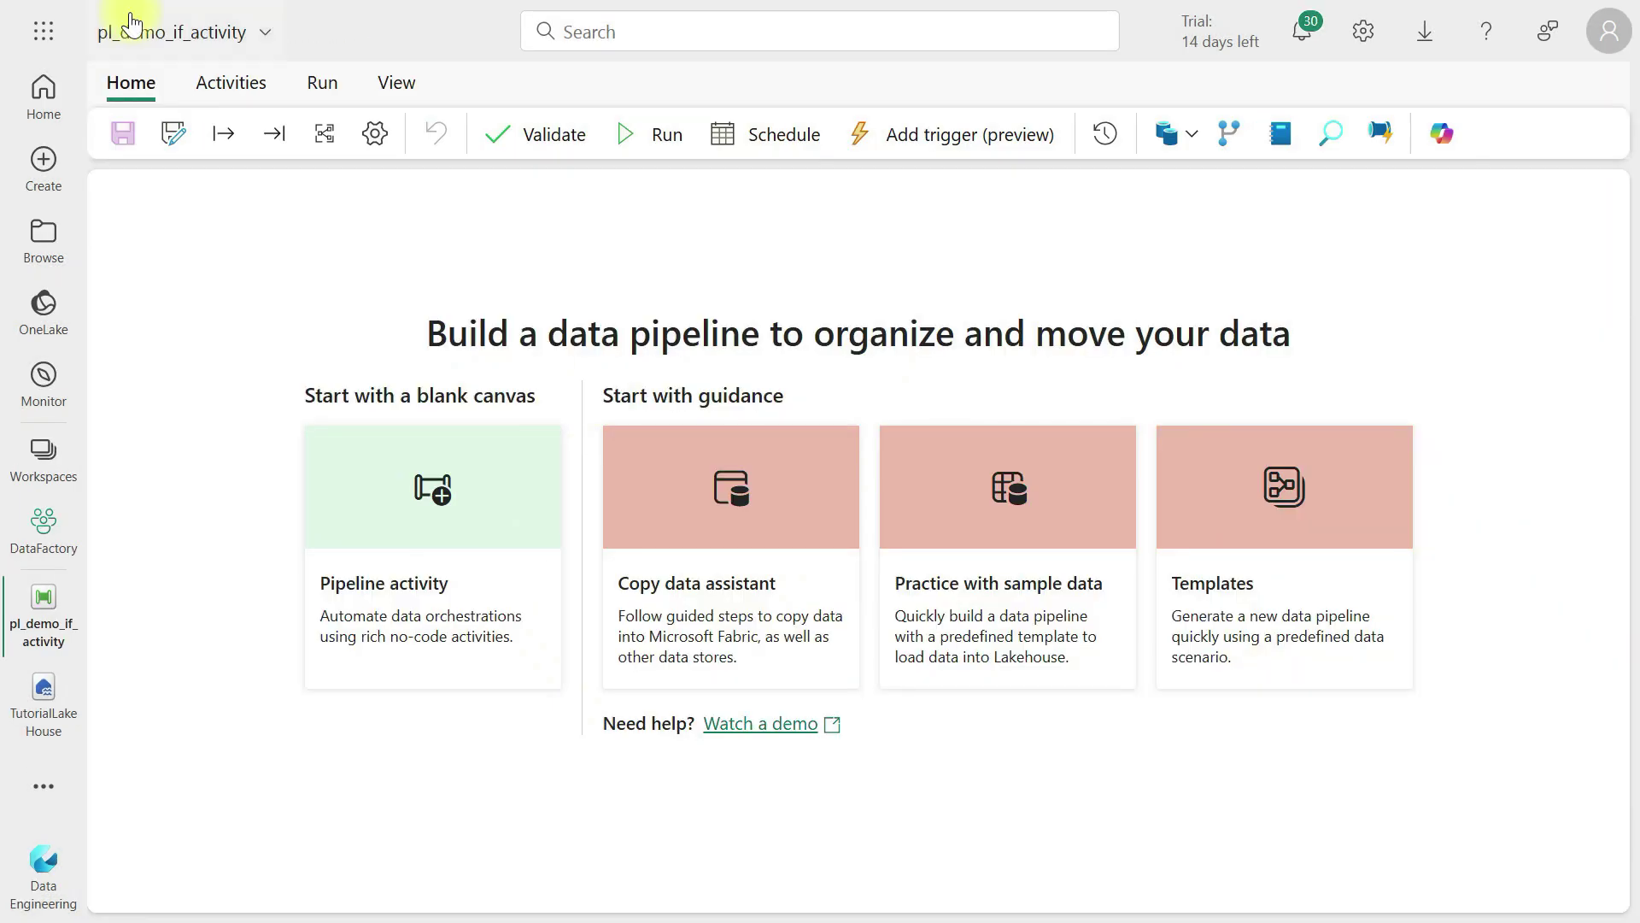
{"action": "left_click", "coordinate": [249, 82]}
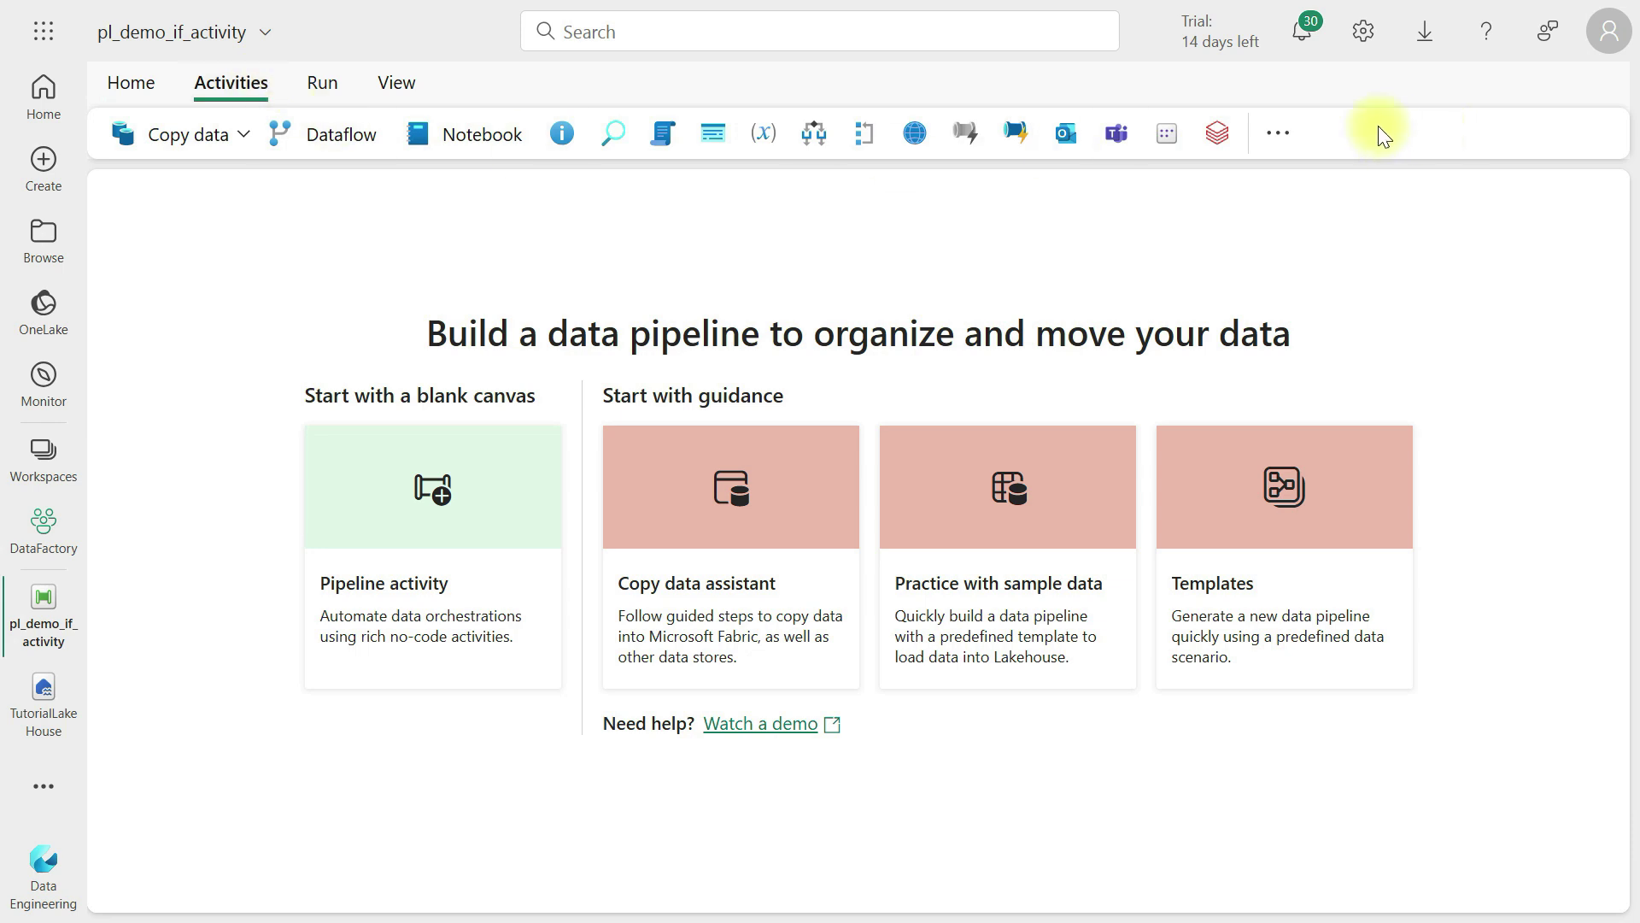
{"action": "left_click", "coordinate": [1279, 128]}
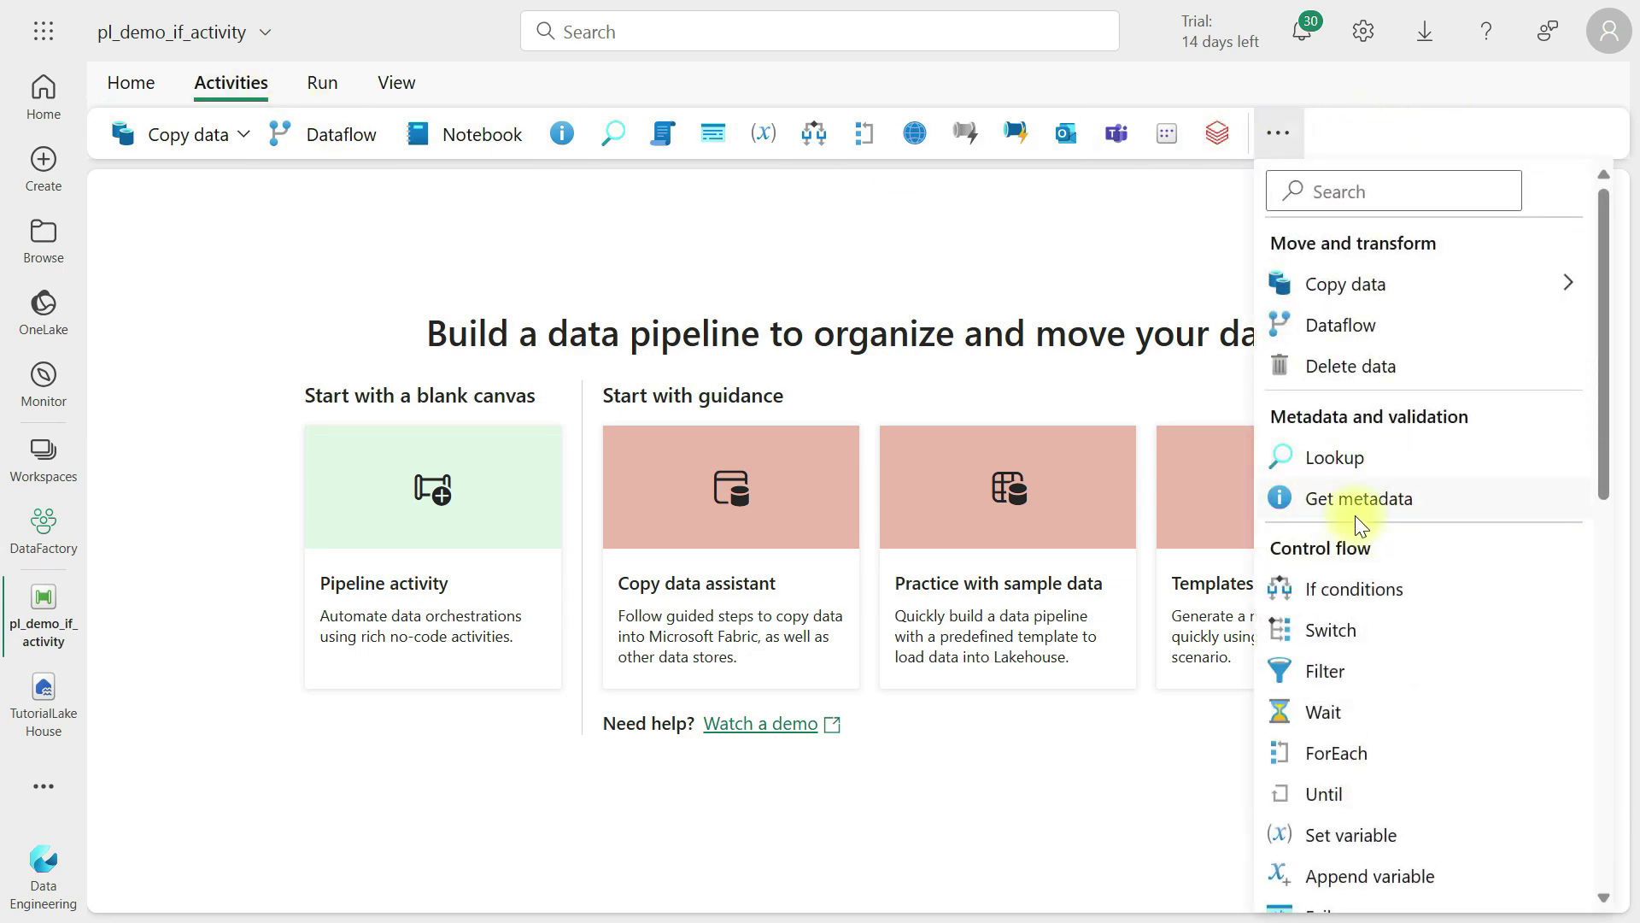
{"action": "left_click", "coordinate": [1350, 501]}
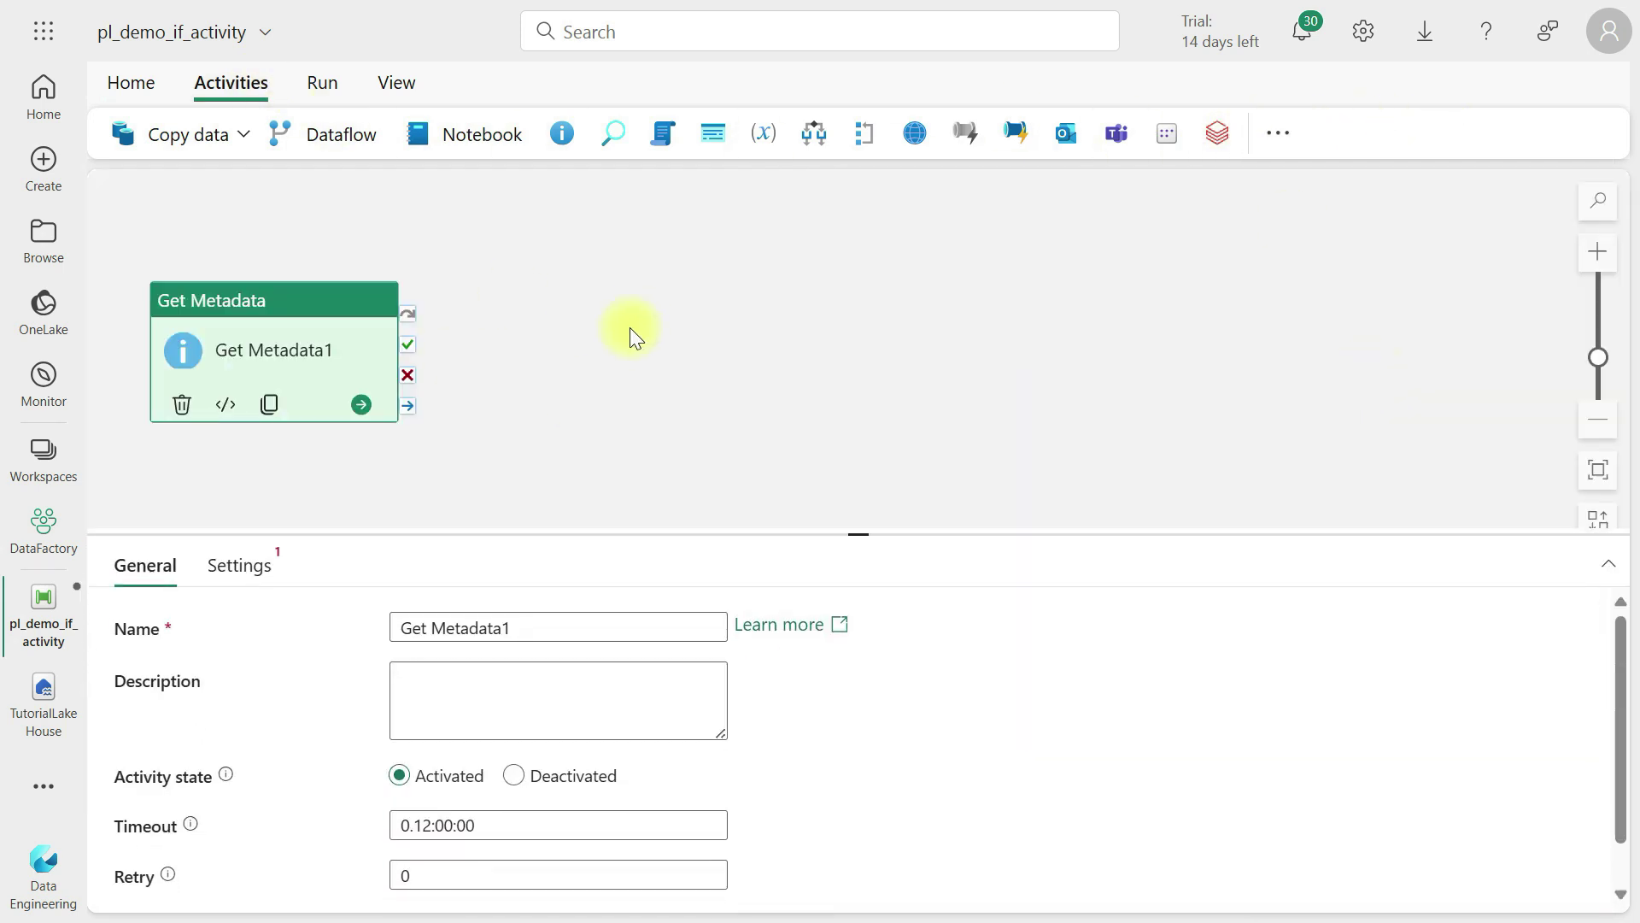
Rename the new metadata activity as Get Metadata
{"action": "left_click_drag", "start_coordinate": [855, 536], "coordinate": [842, 461]}
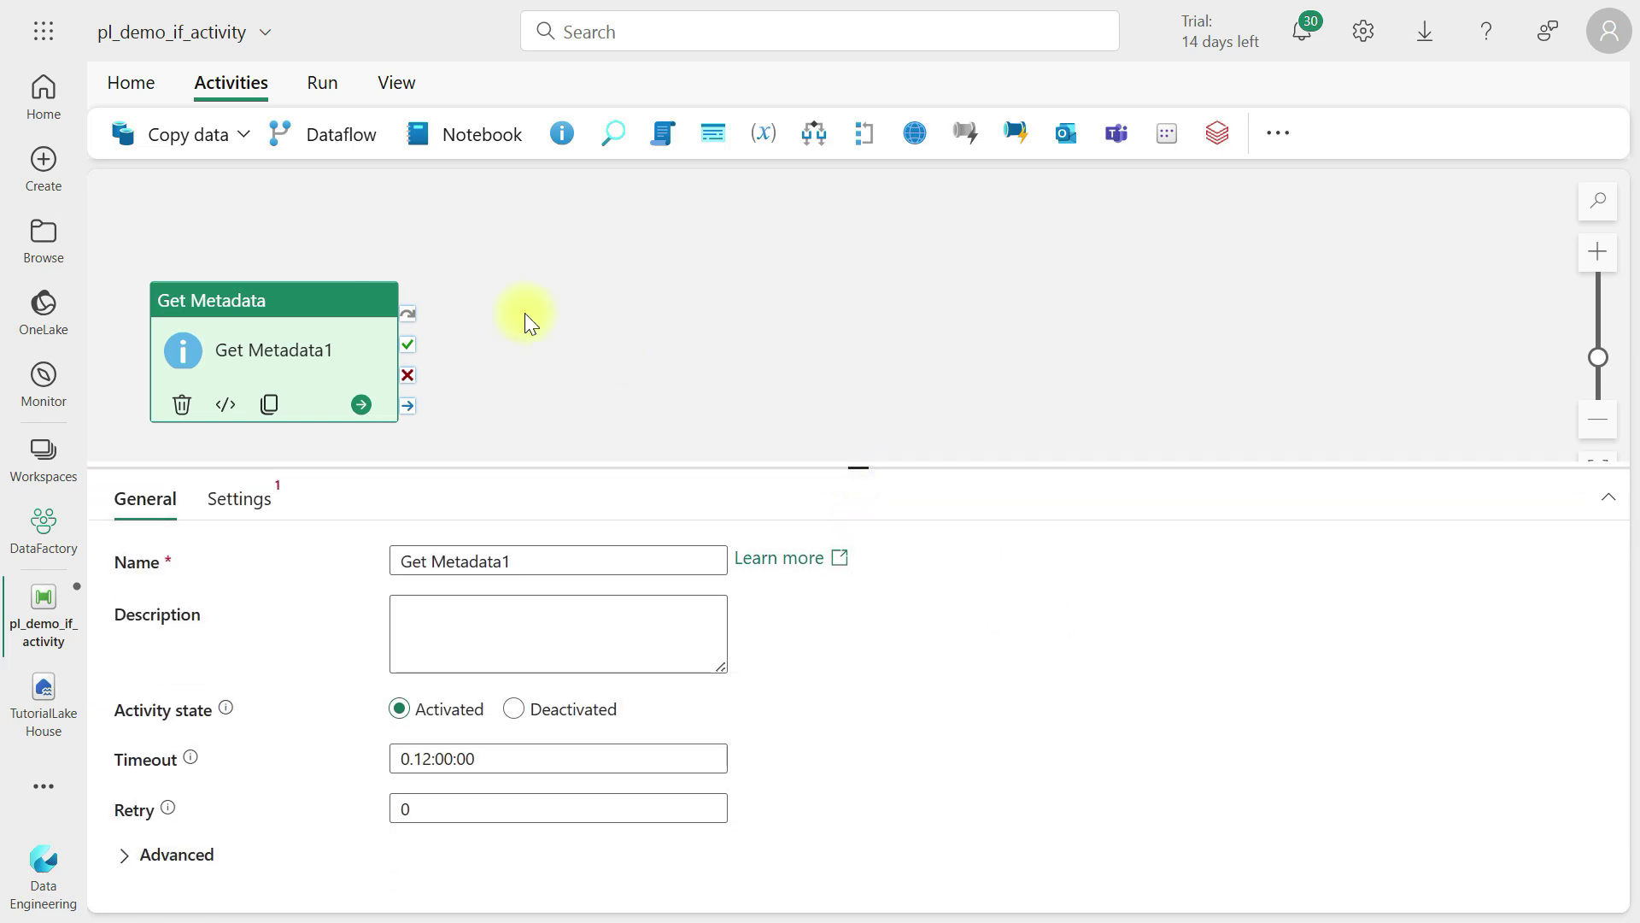
{"action": "left_click", "coordinate": [241, 502]}
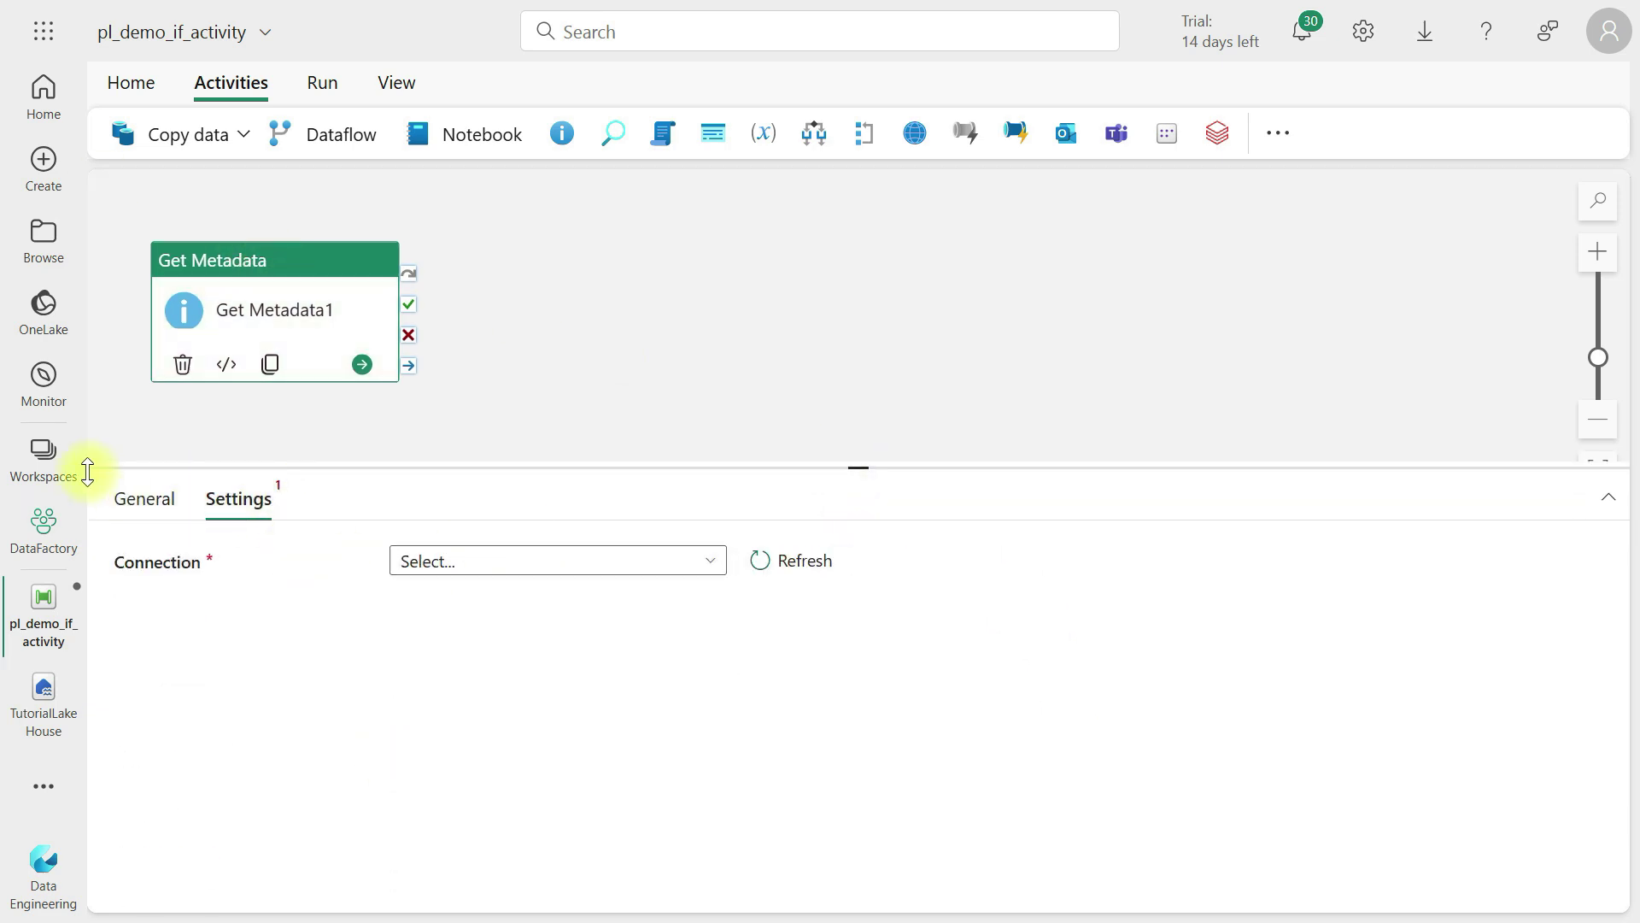
{"action": "left_click", "coordinate": [145, 504]}
{"action": "left_click", "coordinate": [519, 561]}
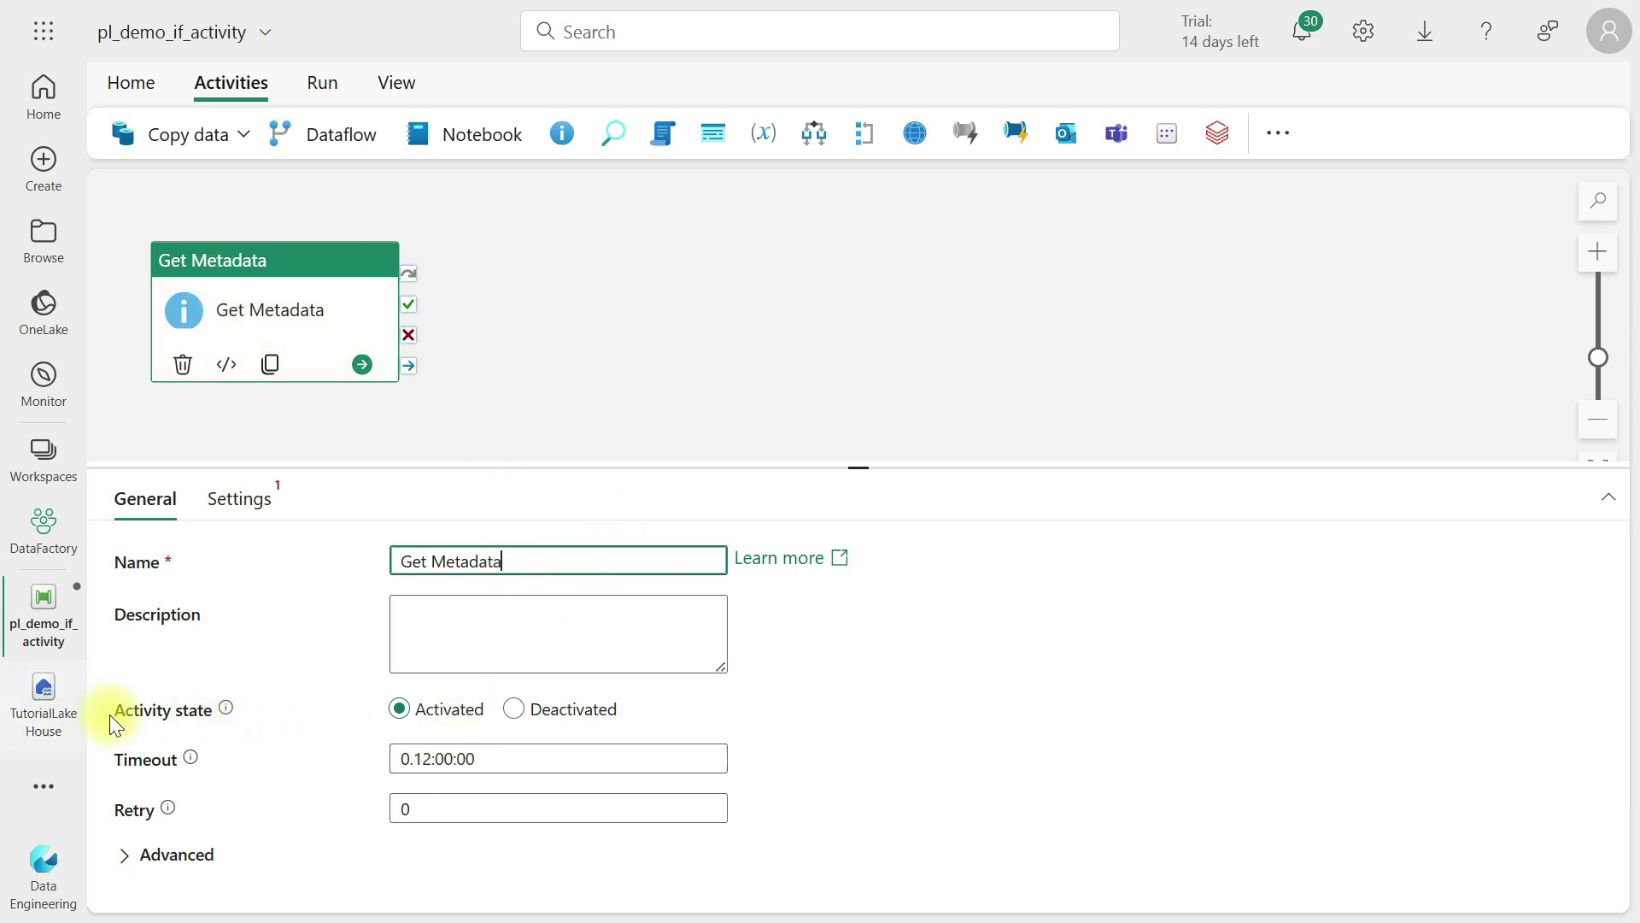
Connect the Get Metadata activity to TutorialLakeHouse and set its root folder to Files
{"action": "left_click", "coordinate": [237, 506]}
{"action": "left_click", "coordinate": [466, 571]}
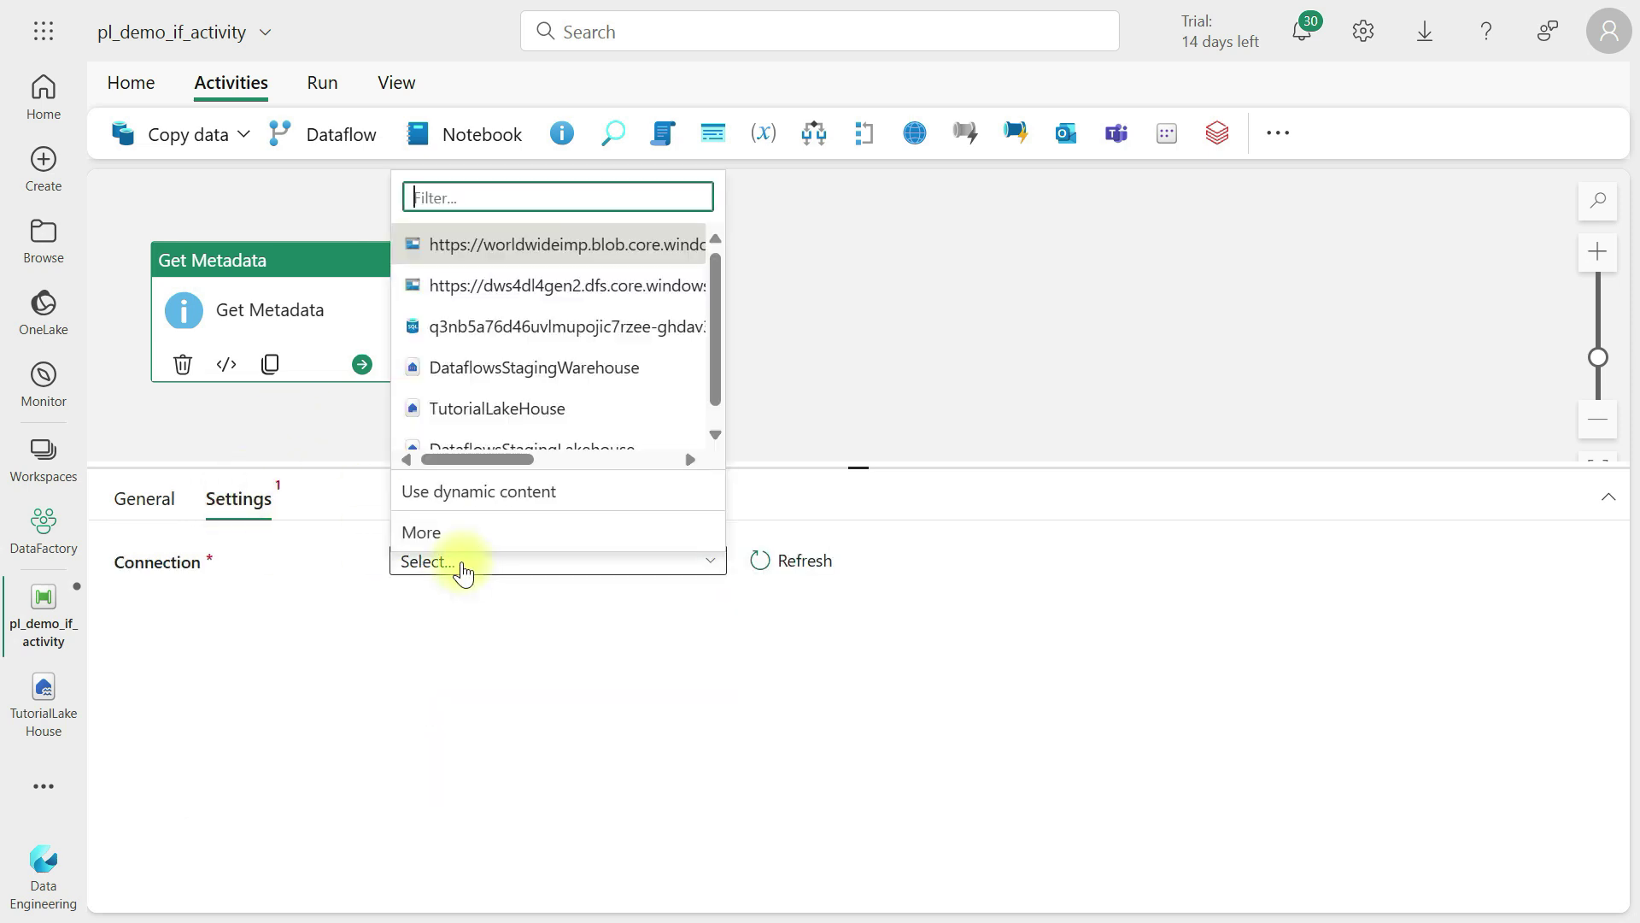
{"action": "left_click", "coordinate": [508, 418]}
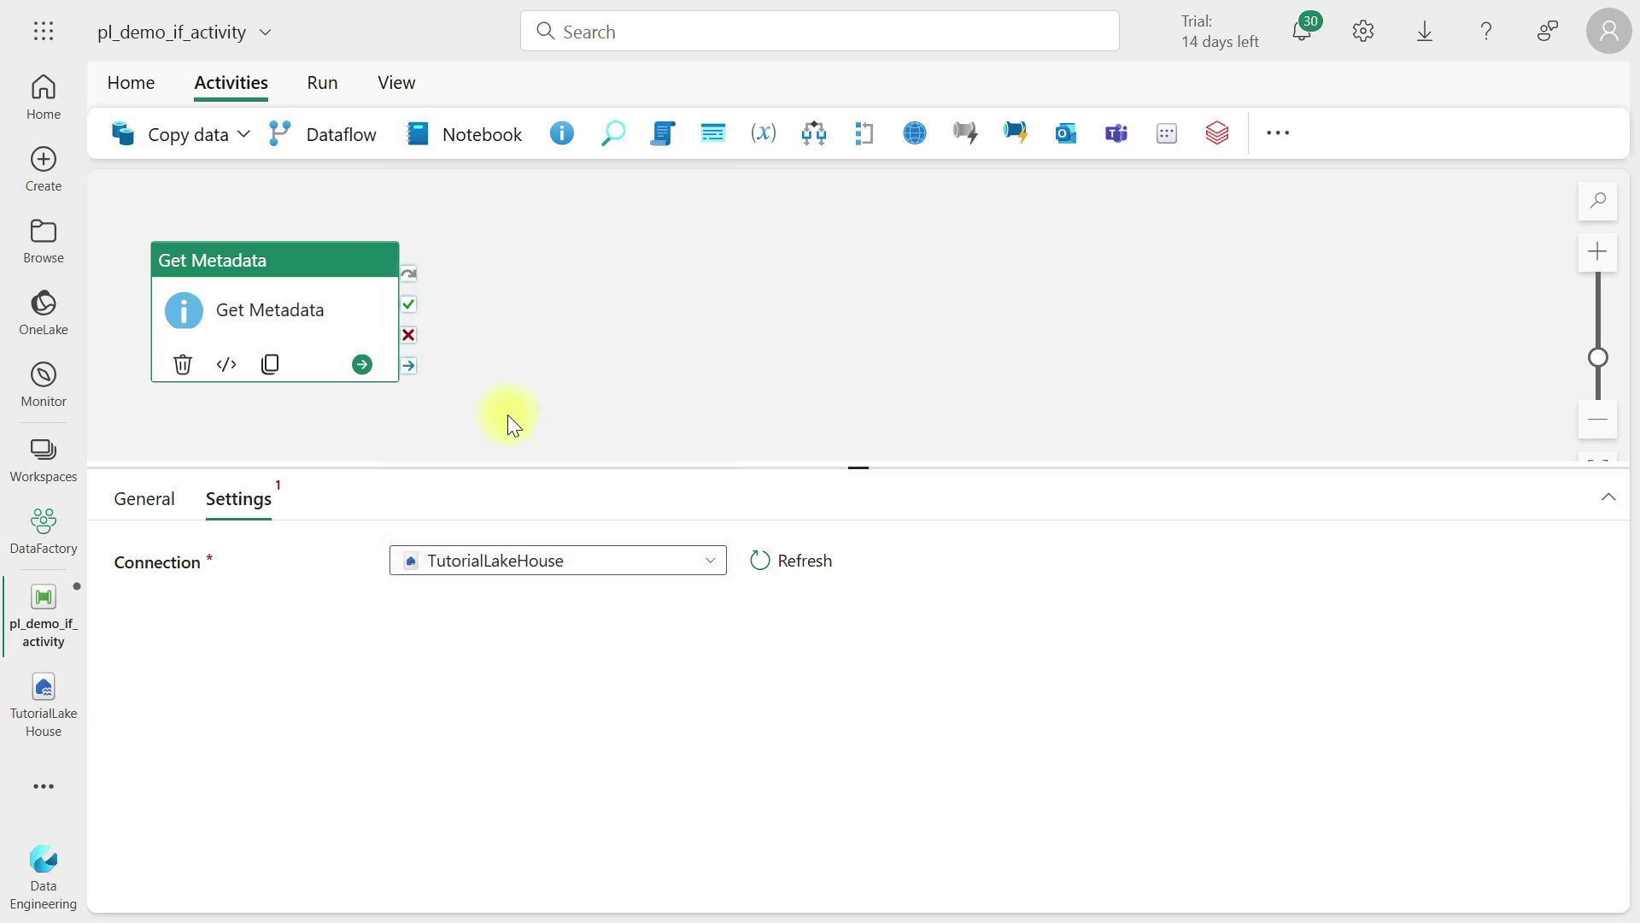
{"action": "left_click", "coordinate": [493, 612]}
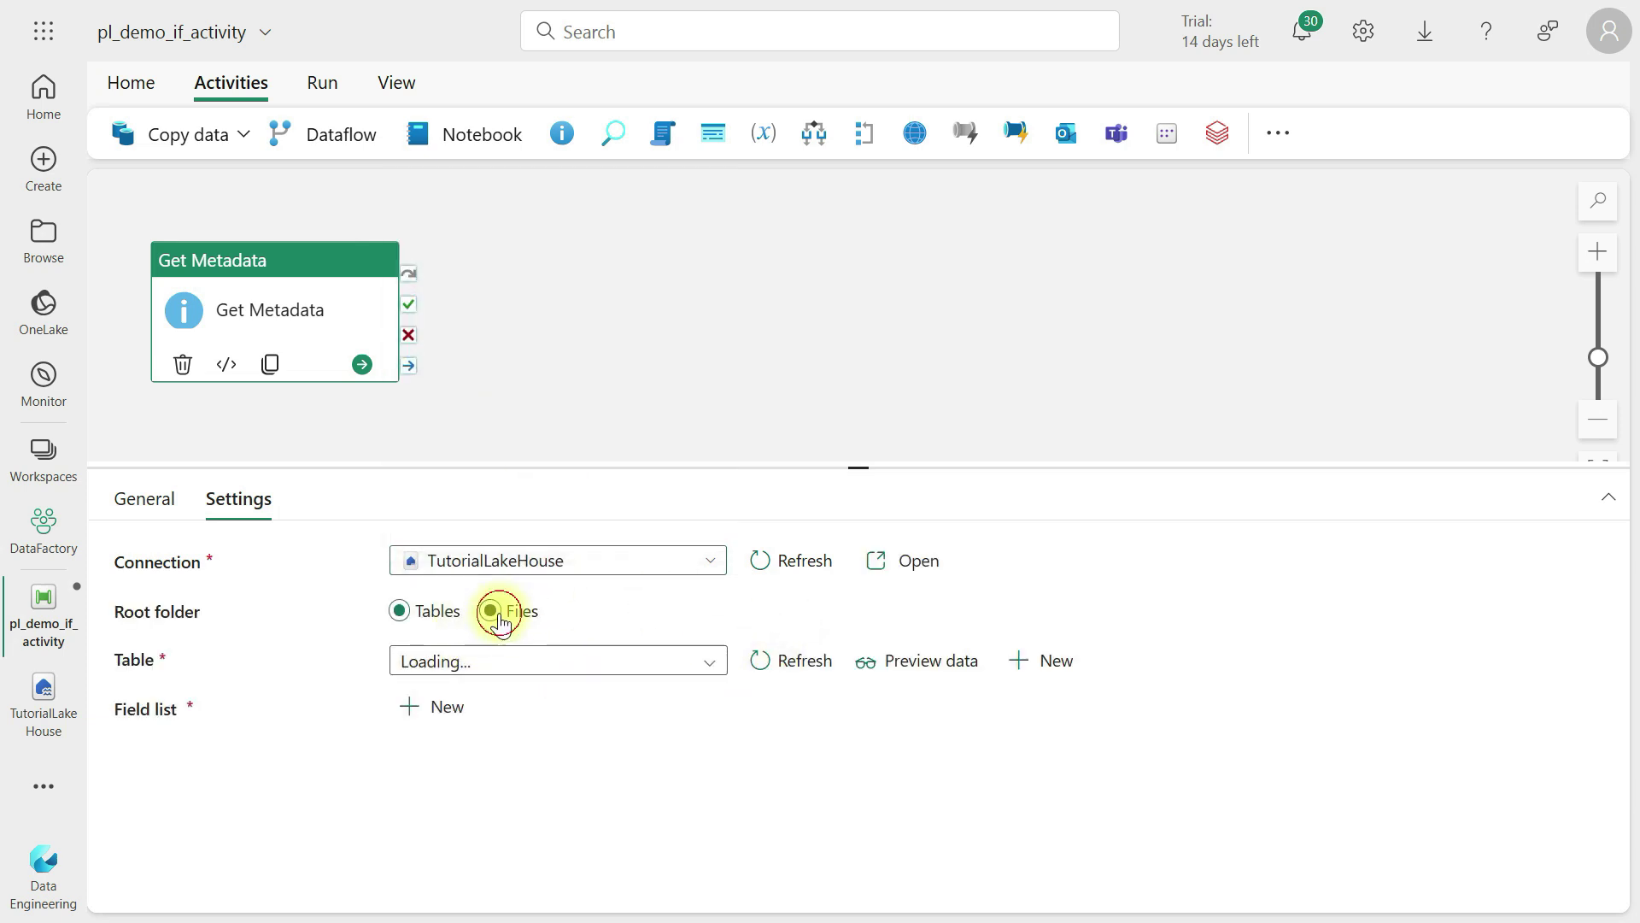
Choose JC-202401-citibike-tripdata.csv in Citibike-tridata/JC-202401-citibike-tripdata as the activity's file path
{"action": "left_click", "coordinate": [1158, 675]}
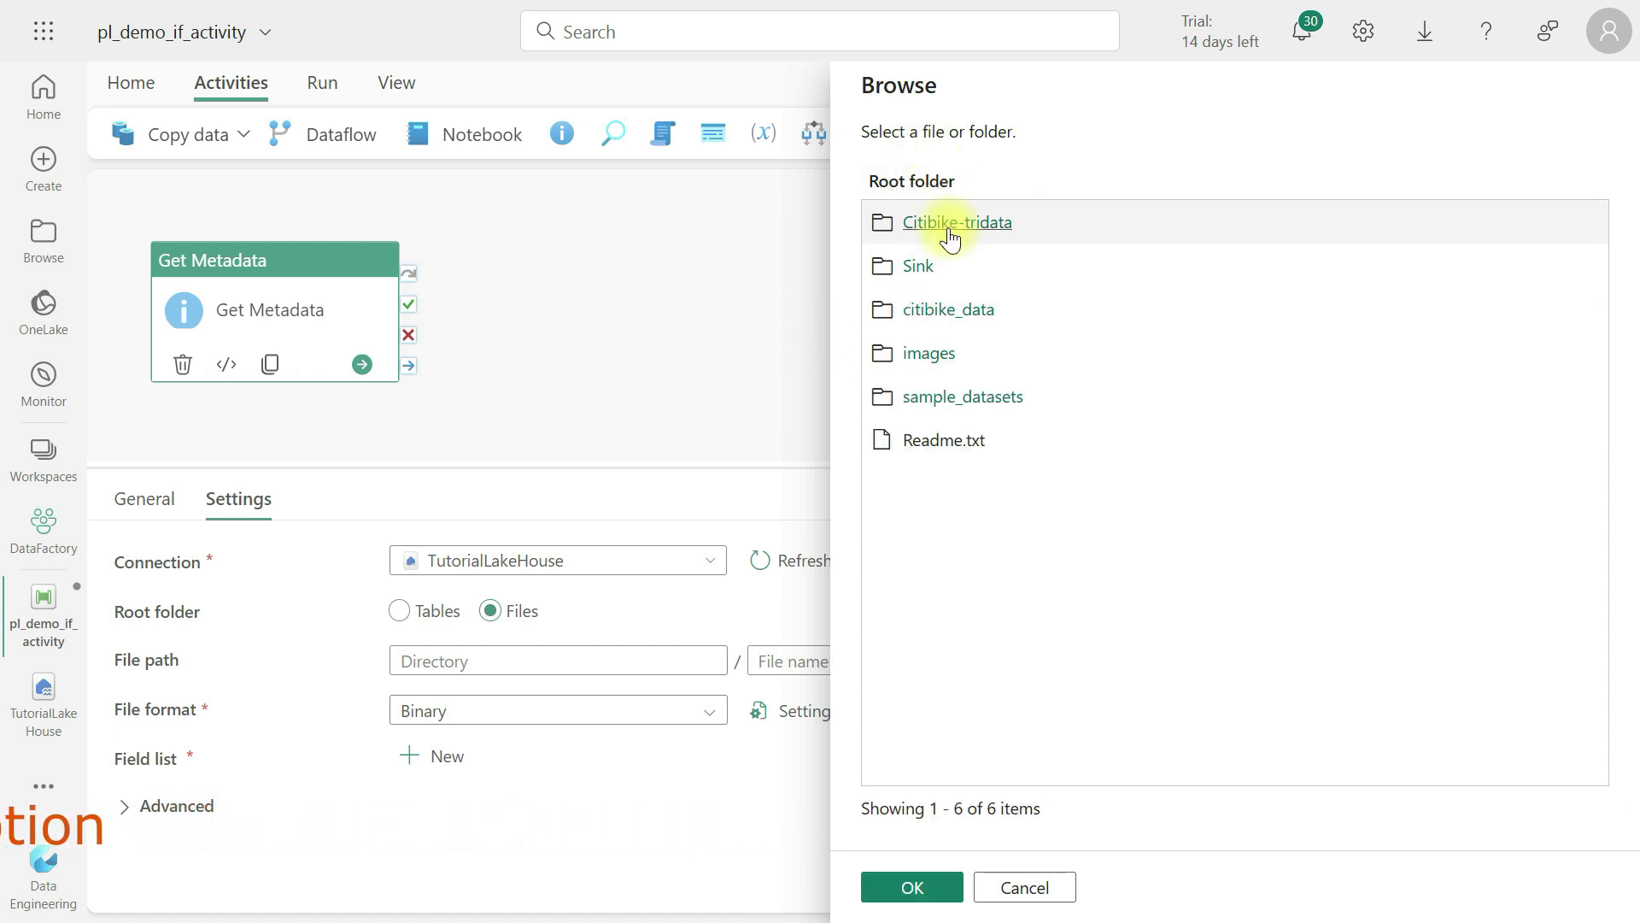
{"action": "left_click", "coordinate": [1002, 225]}
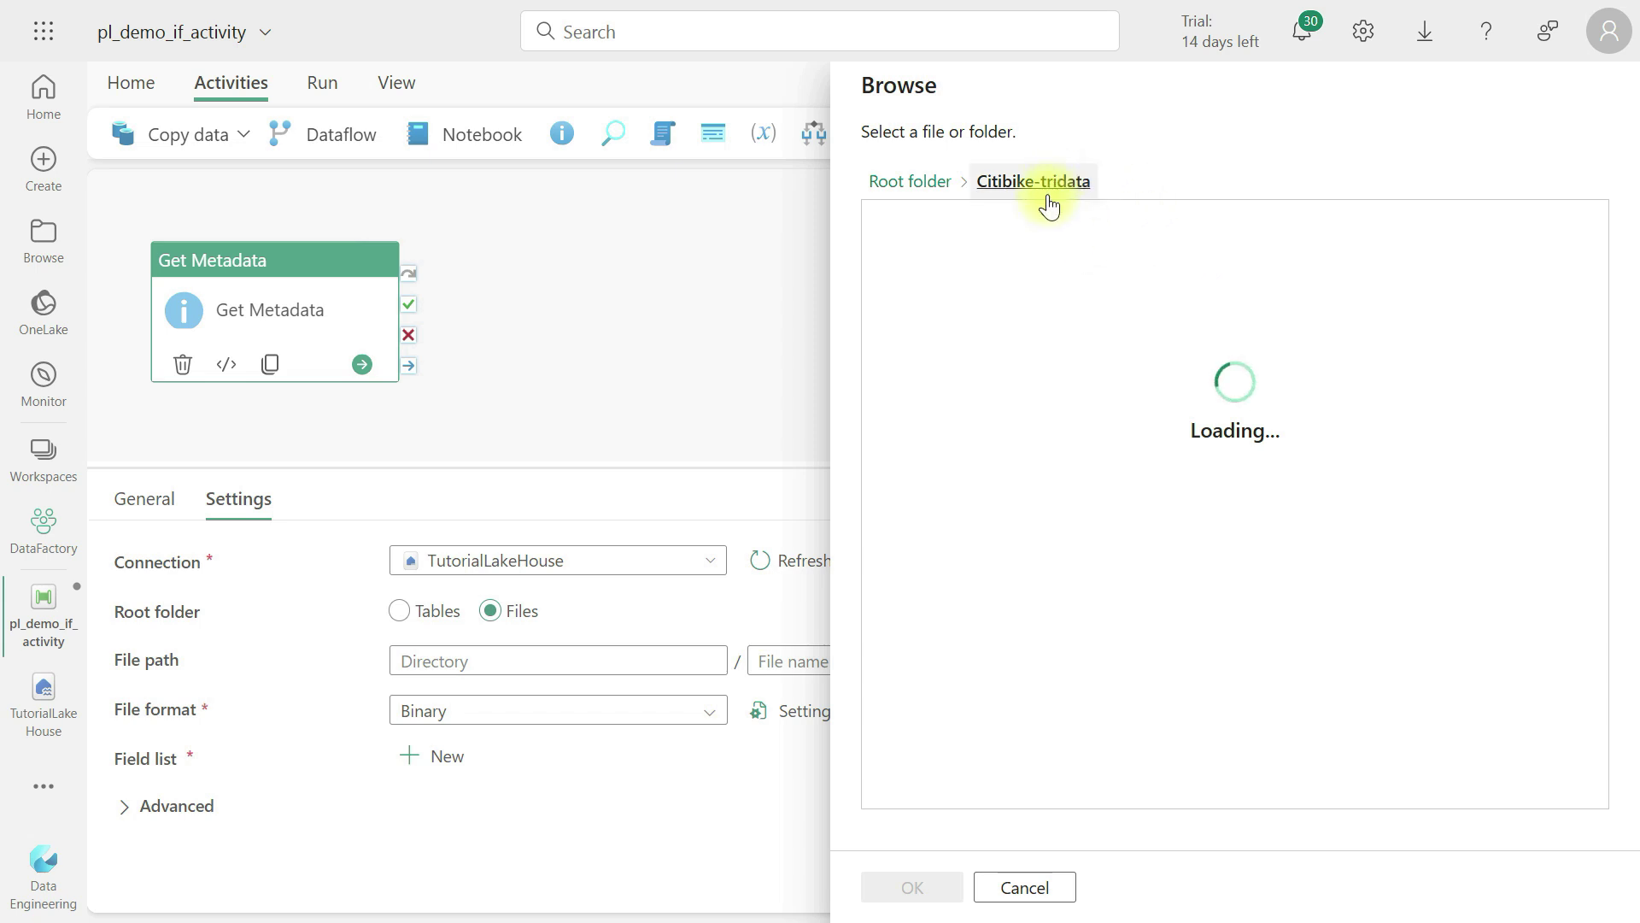
{"action": "left_click", "coordinate": [1187, 219]}
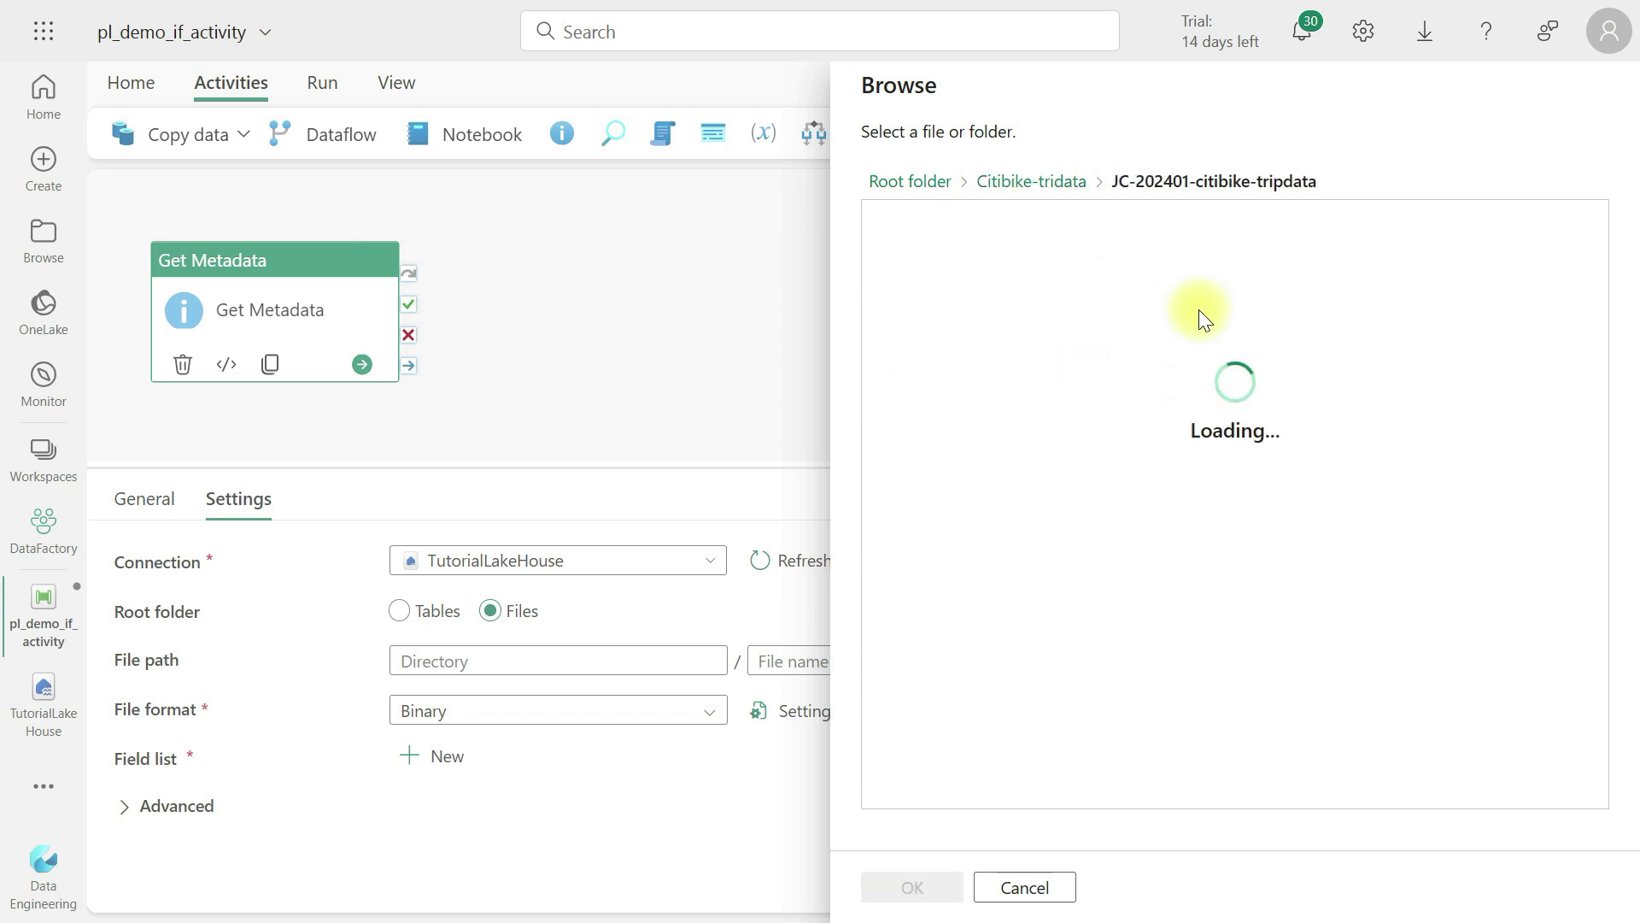
{"action": "left_click", "coordinate": [996, 224]}
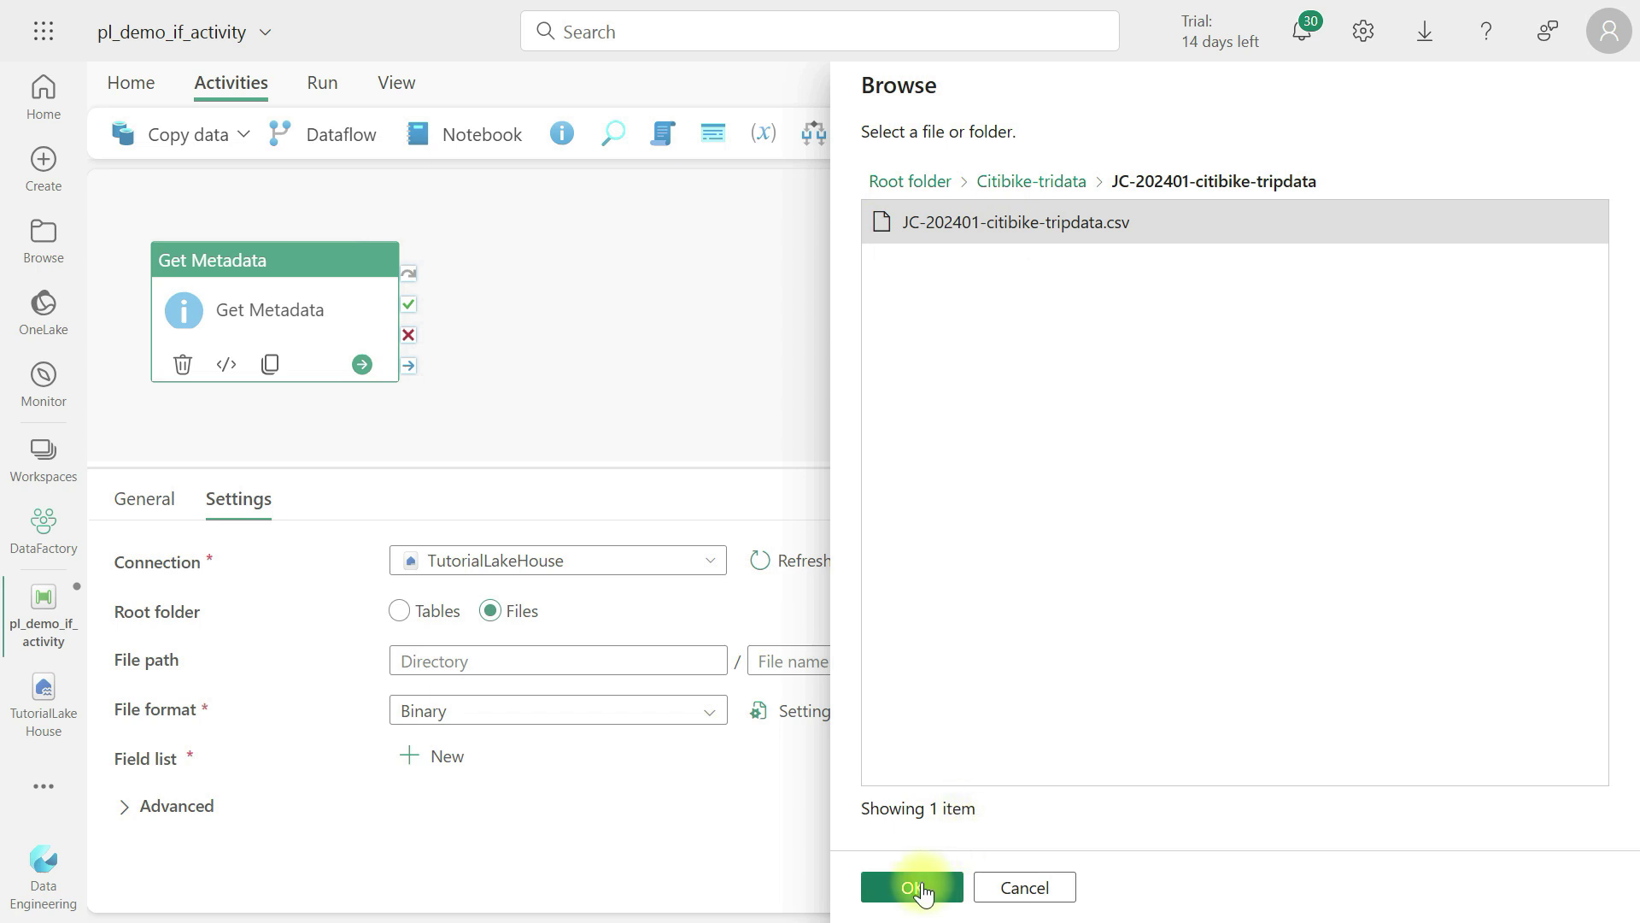
{"action": "left_click", "coordinate": [921, 888]}
Set the file format of the Get Metadata source to DelimitedText
{"action": "left_click", "coordinate": [459, 698]}
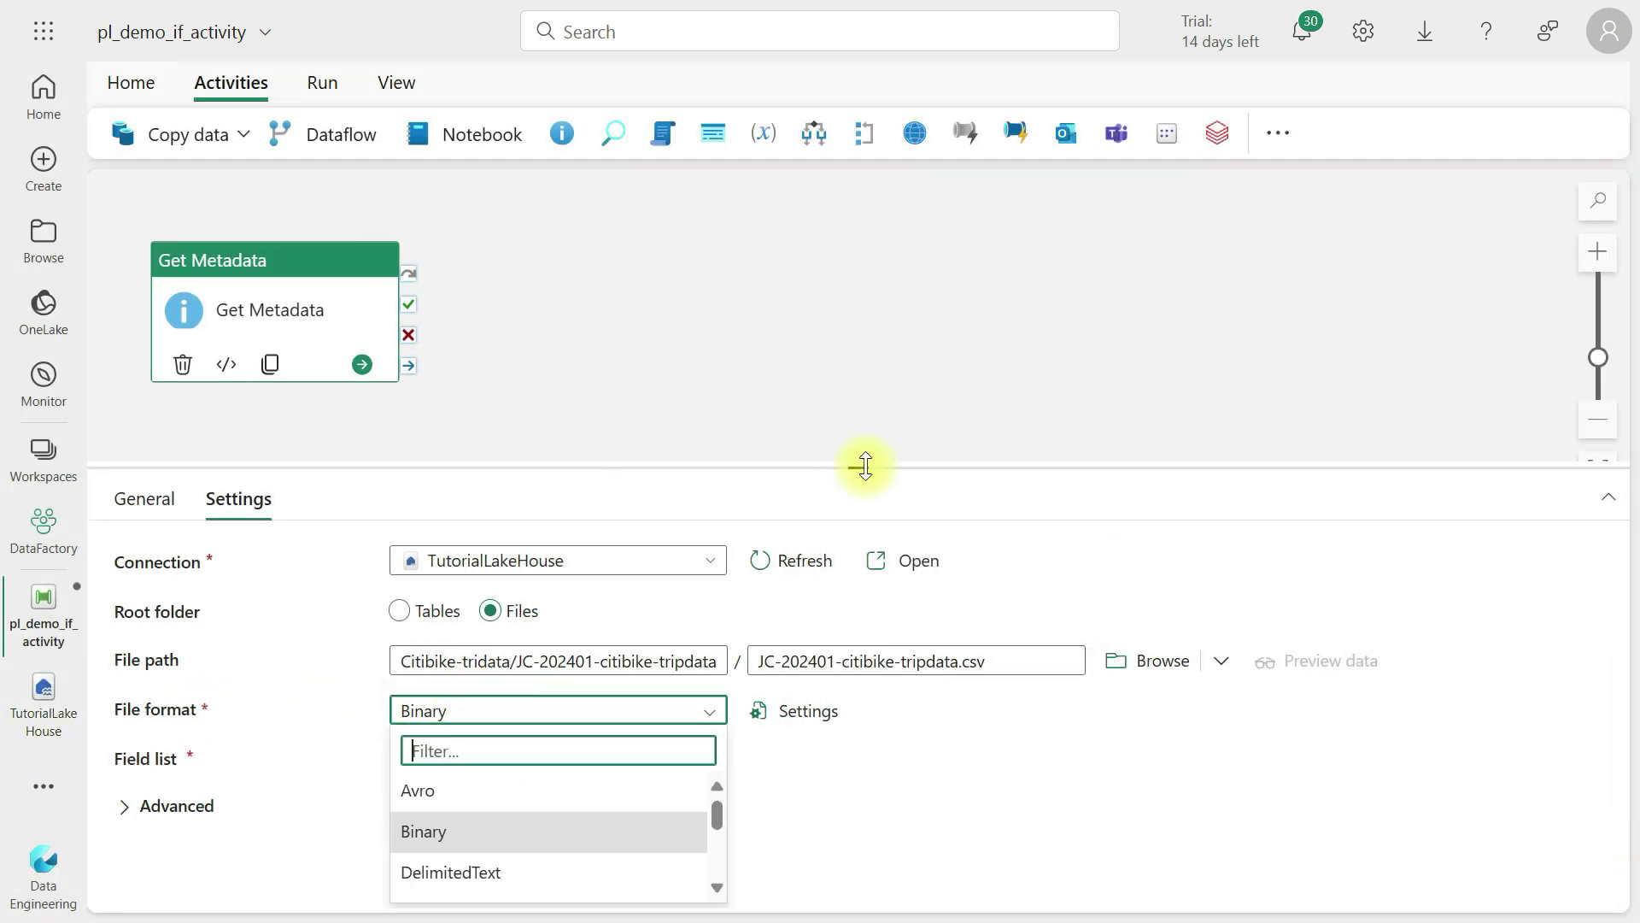
{"action": "left_click_drag", "start_coordinate": [865, 466], "coordinate": [858, 299]}
{"action": "left_click", "coordinate": [451, 704]}
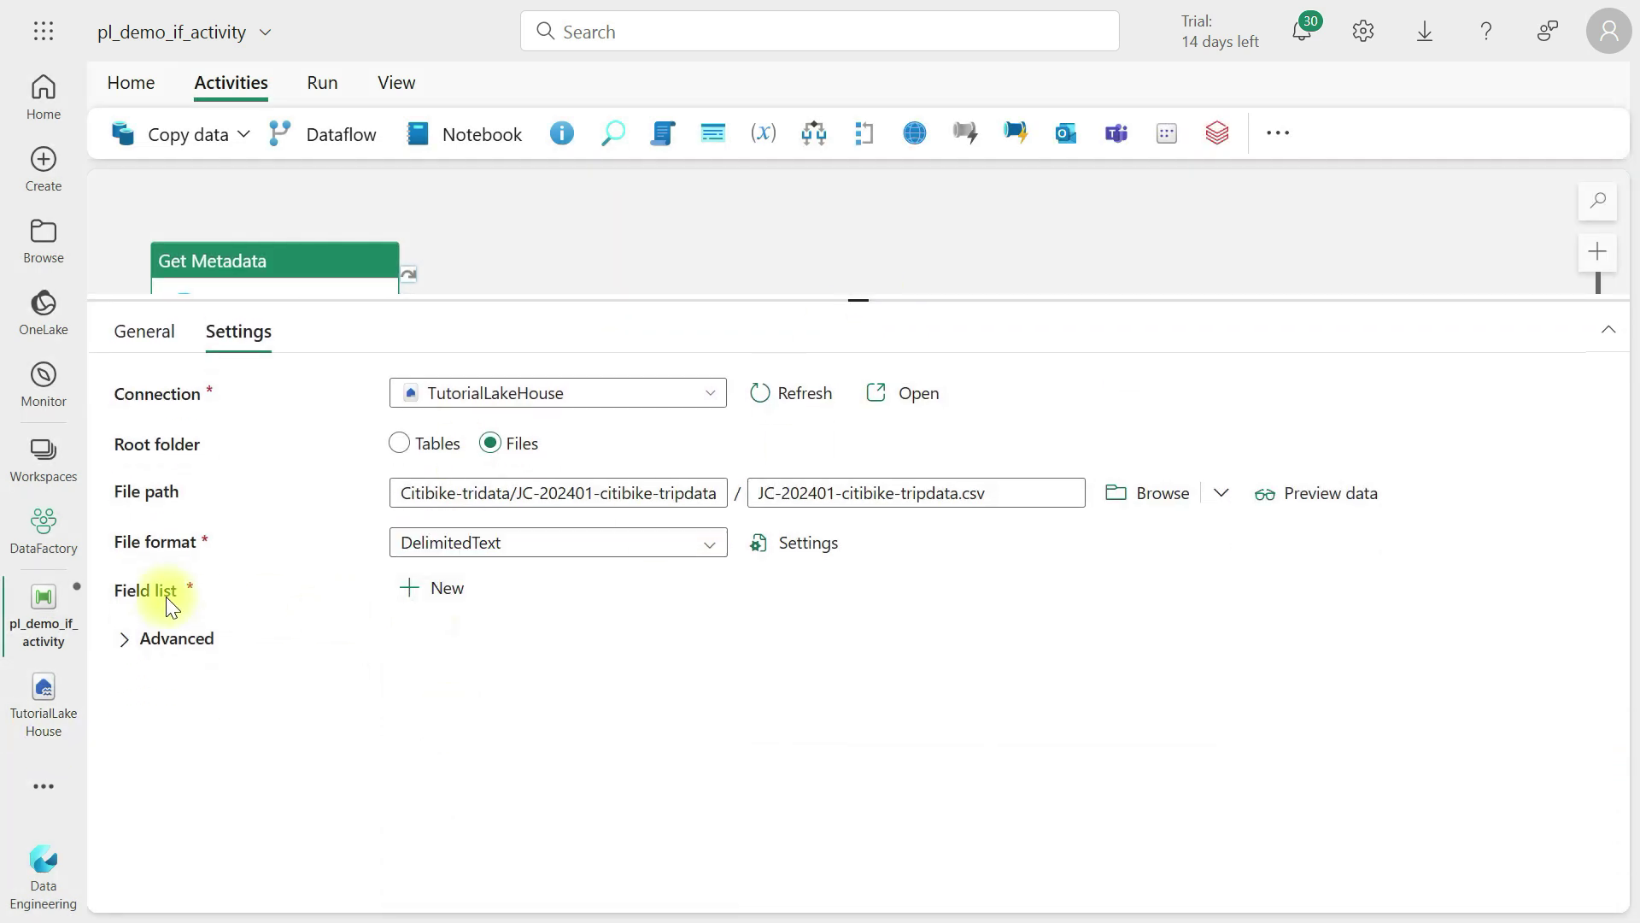
Add three arguments to the activity's field list: Column count, Exists and Item name
{"action": "left_click", "coordinate": [468, 589]}
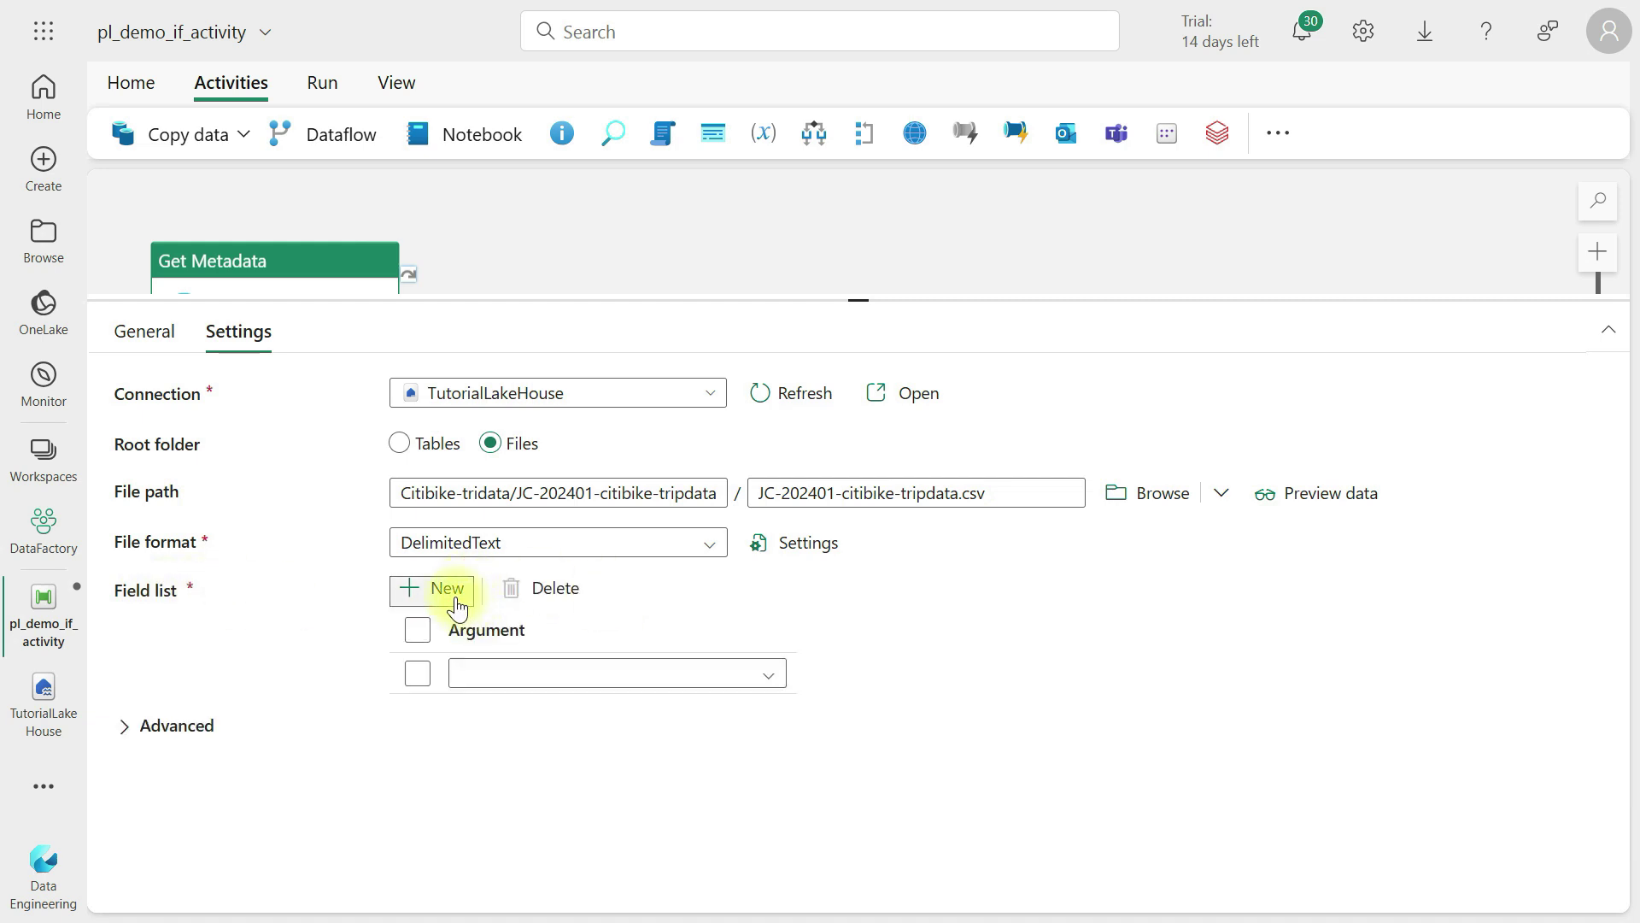
{"action": "left_click", "coordinate": [456, 594]}
{"action": "left_click", "coordinate": [455, 593]}
{"action": "left_click", "coordinate": [597, 676]}
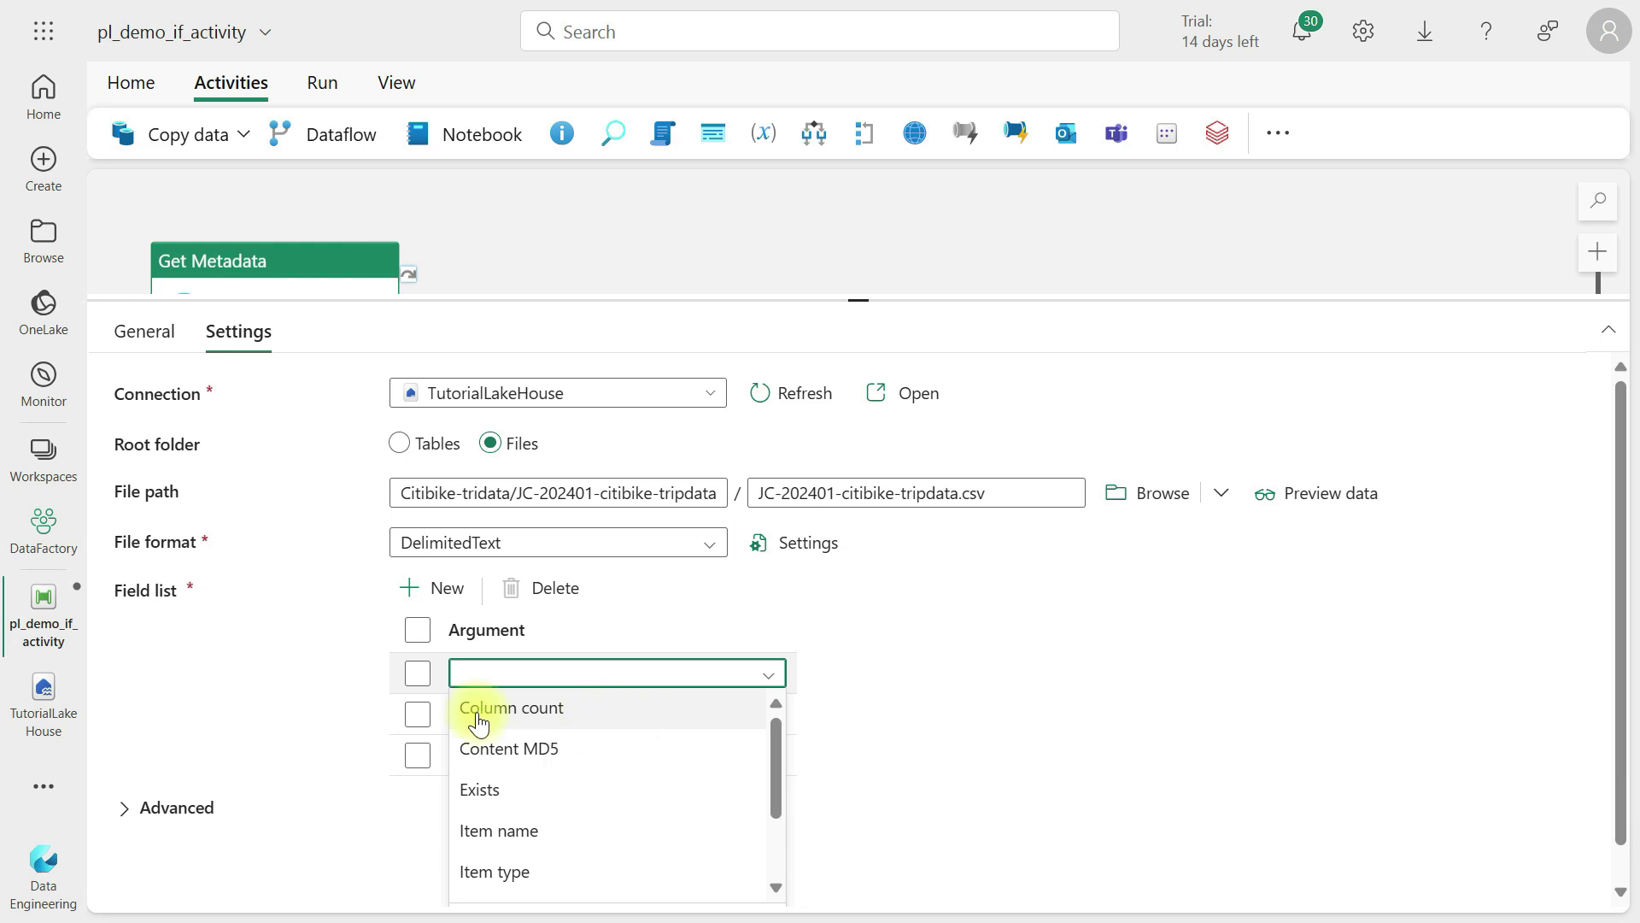
{"action": "left_click", "coordinate": [559, 716]}
{"action": "left_click", "coordinate": [461, 715]}
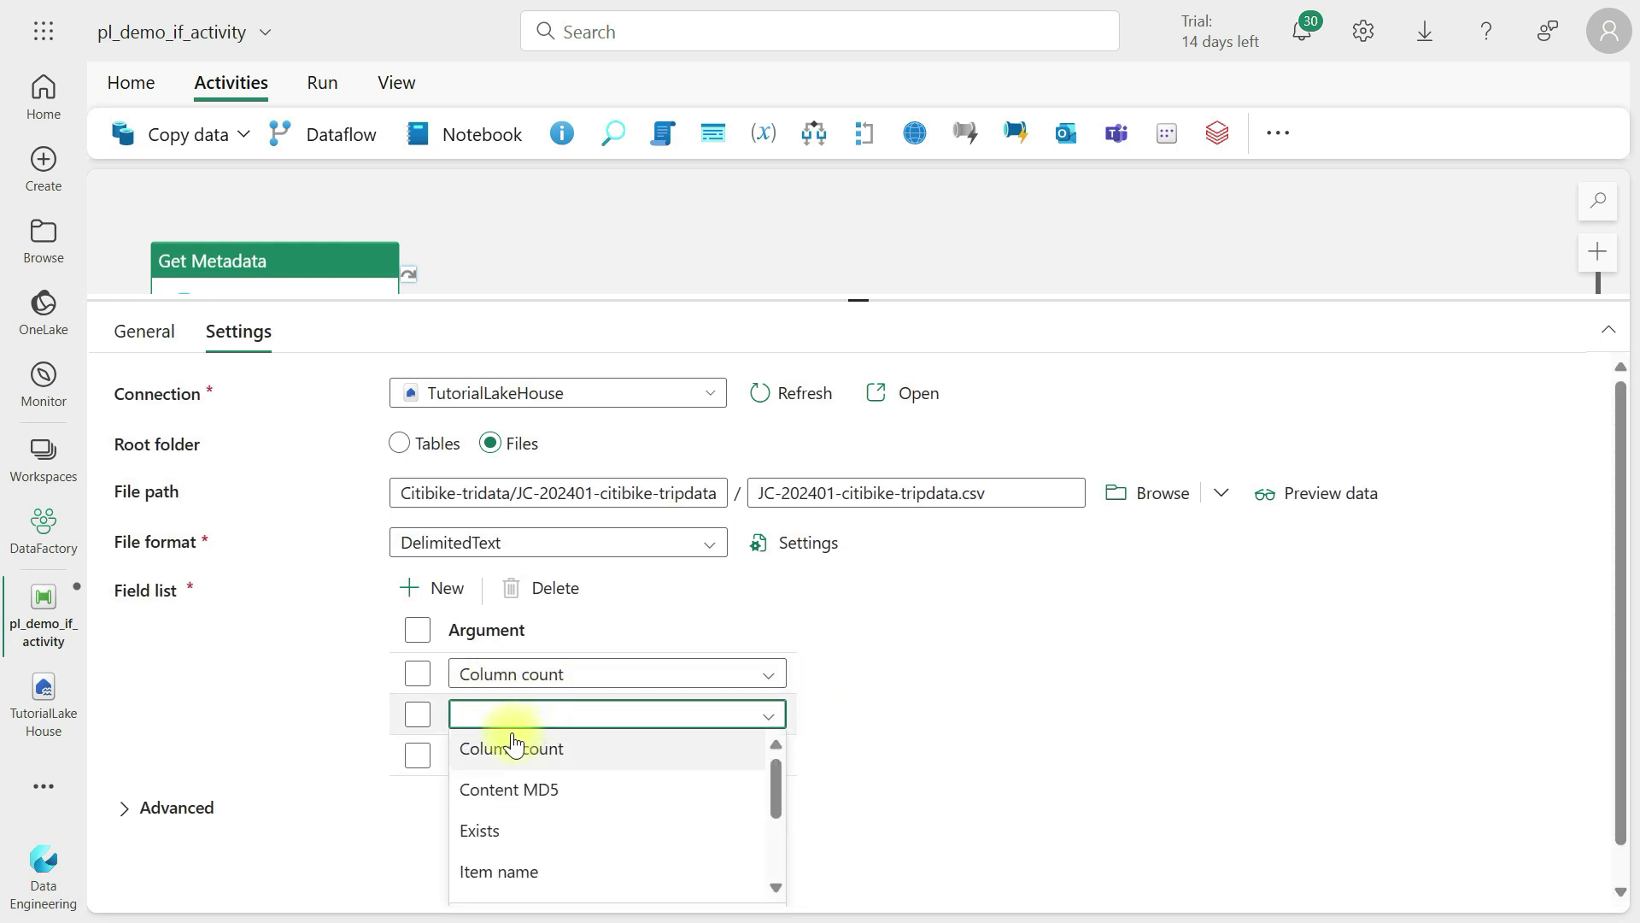
{"action": "left_click", "coordinate": [517, 827]}
{"action": "left_click", "coordinate": [495, 755]}
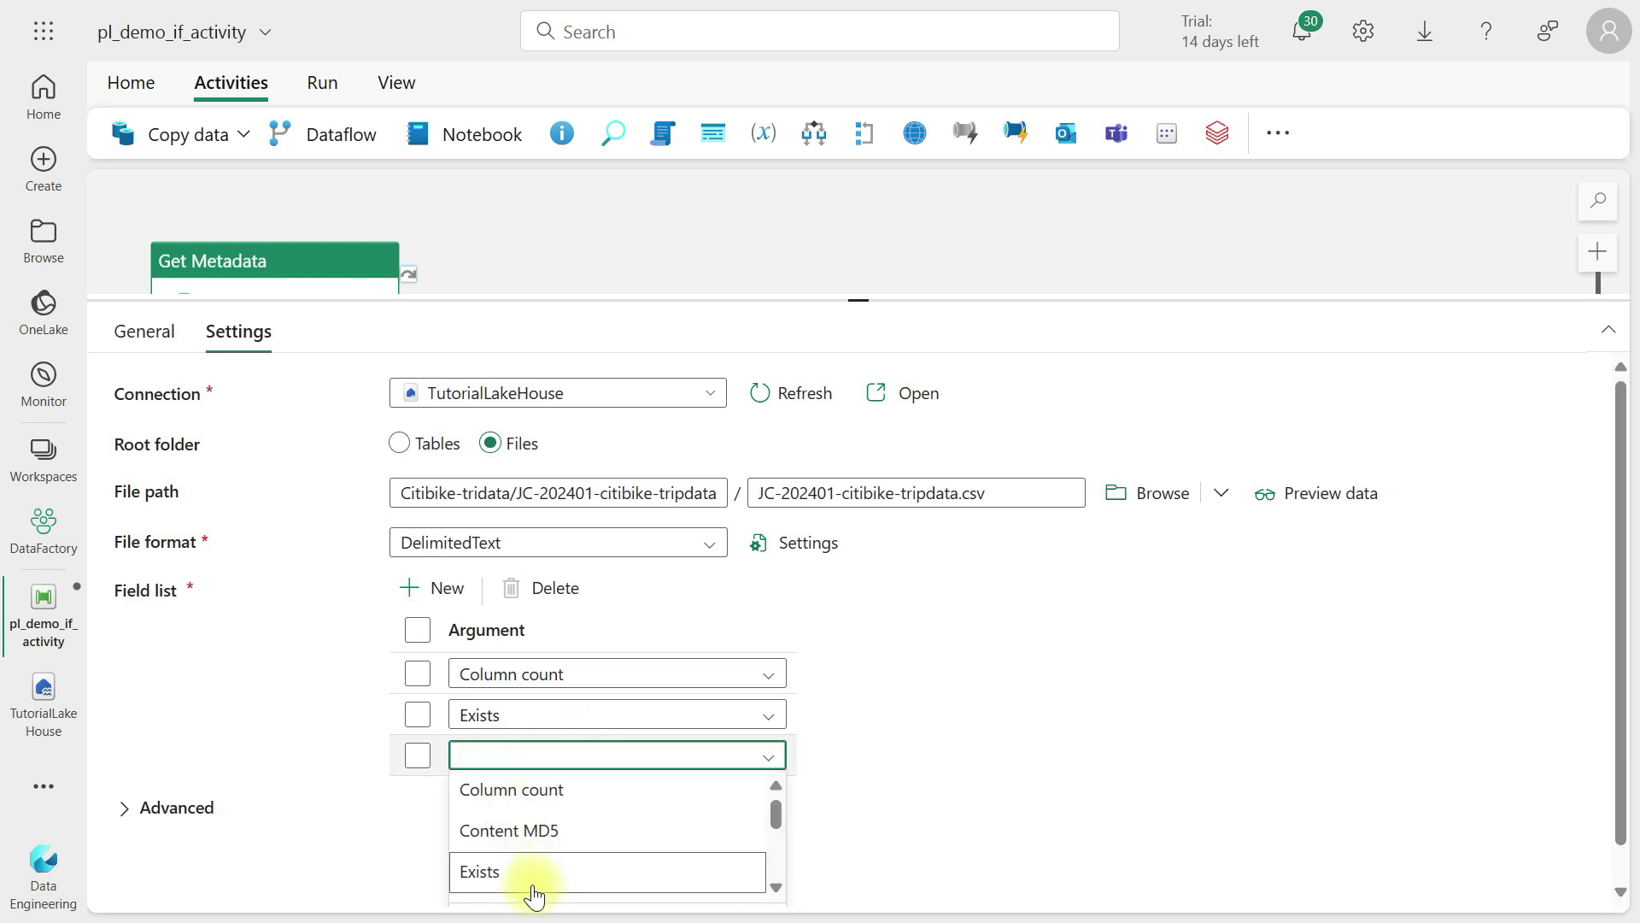
{"action": "scroll", "coordinate": [542, 845], "scroll_direction": "down", "scroll_amount": 3}
{"action": "scroll", "coordinate": [535, 850], "scroll_direction": "up", "scroll_amount": 2}
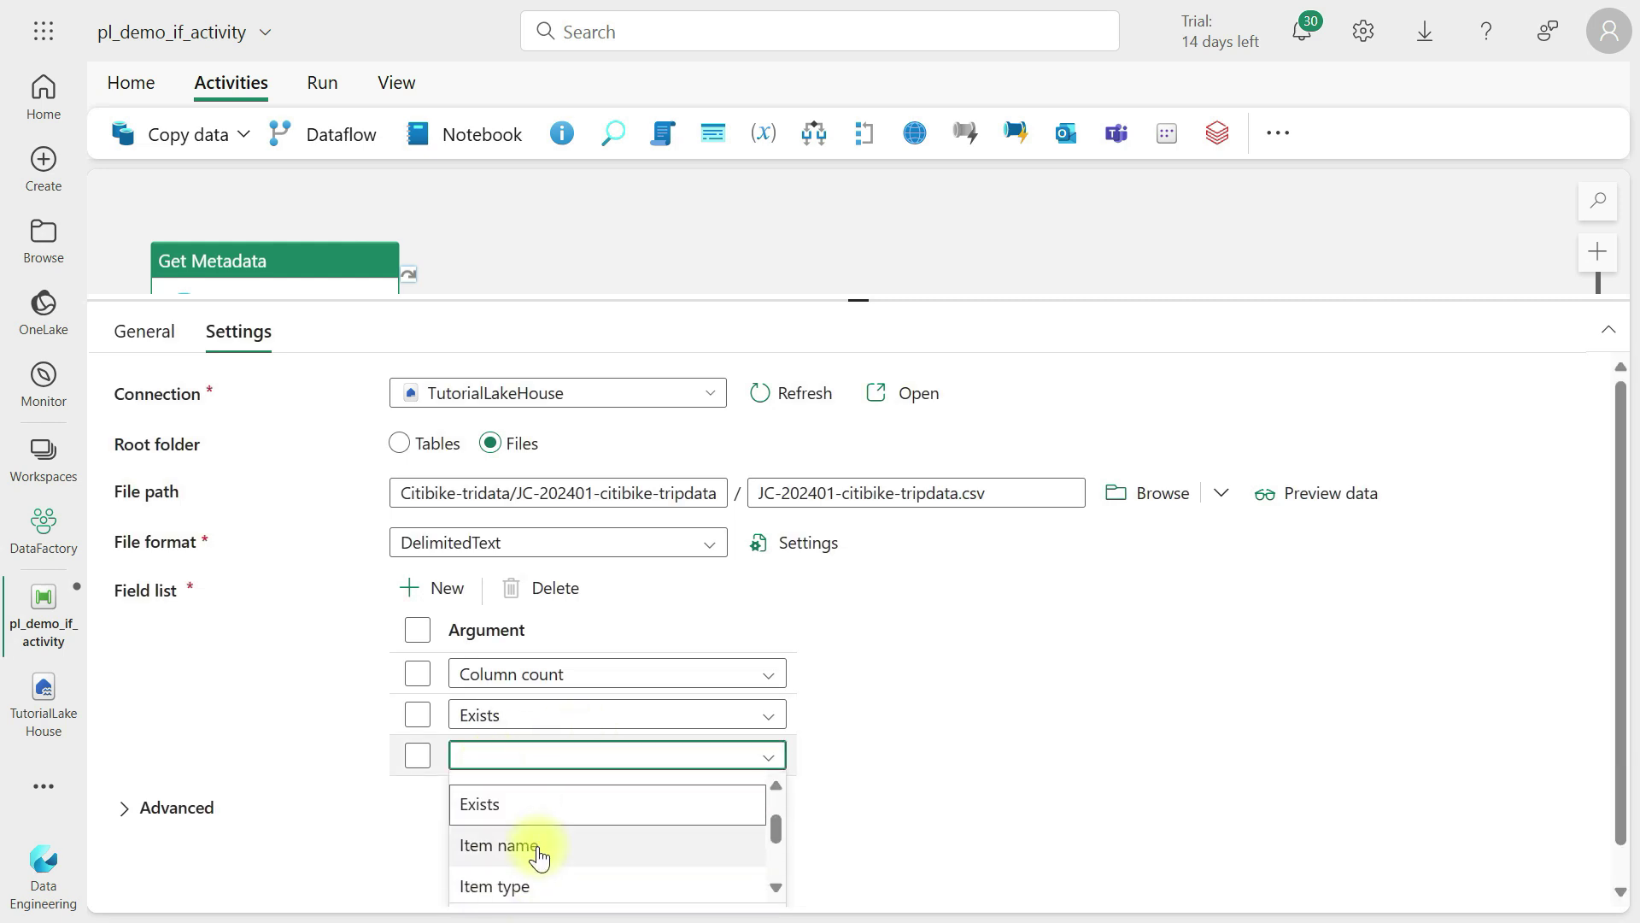
{"action": "left_click", "coordinate": [539, 842]}
Add a fourth argument, Size, to the field list
{"action": "left_click", "coordinate": [423, 588]}
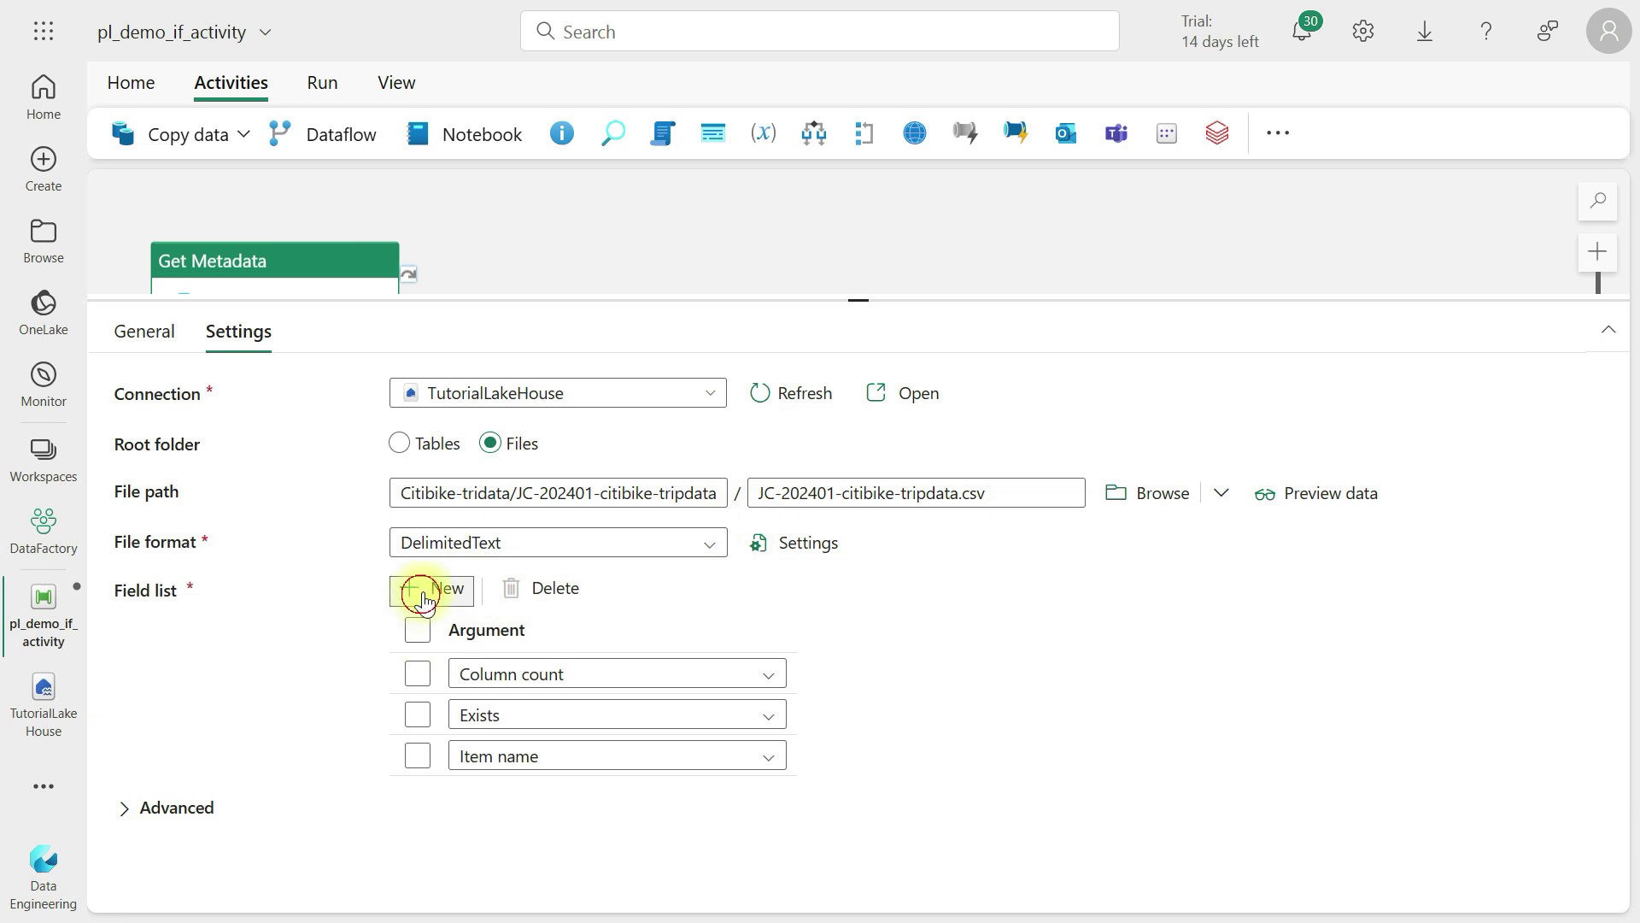
{"action": "left_click", "coordinate": [550, 798]}
{"action": "scroll", "coordinate": [574, 835], "scroll_direction": "down", "scroll_amount": 4}
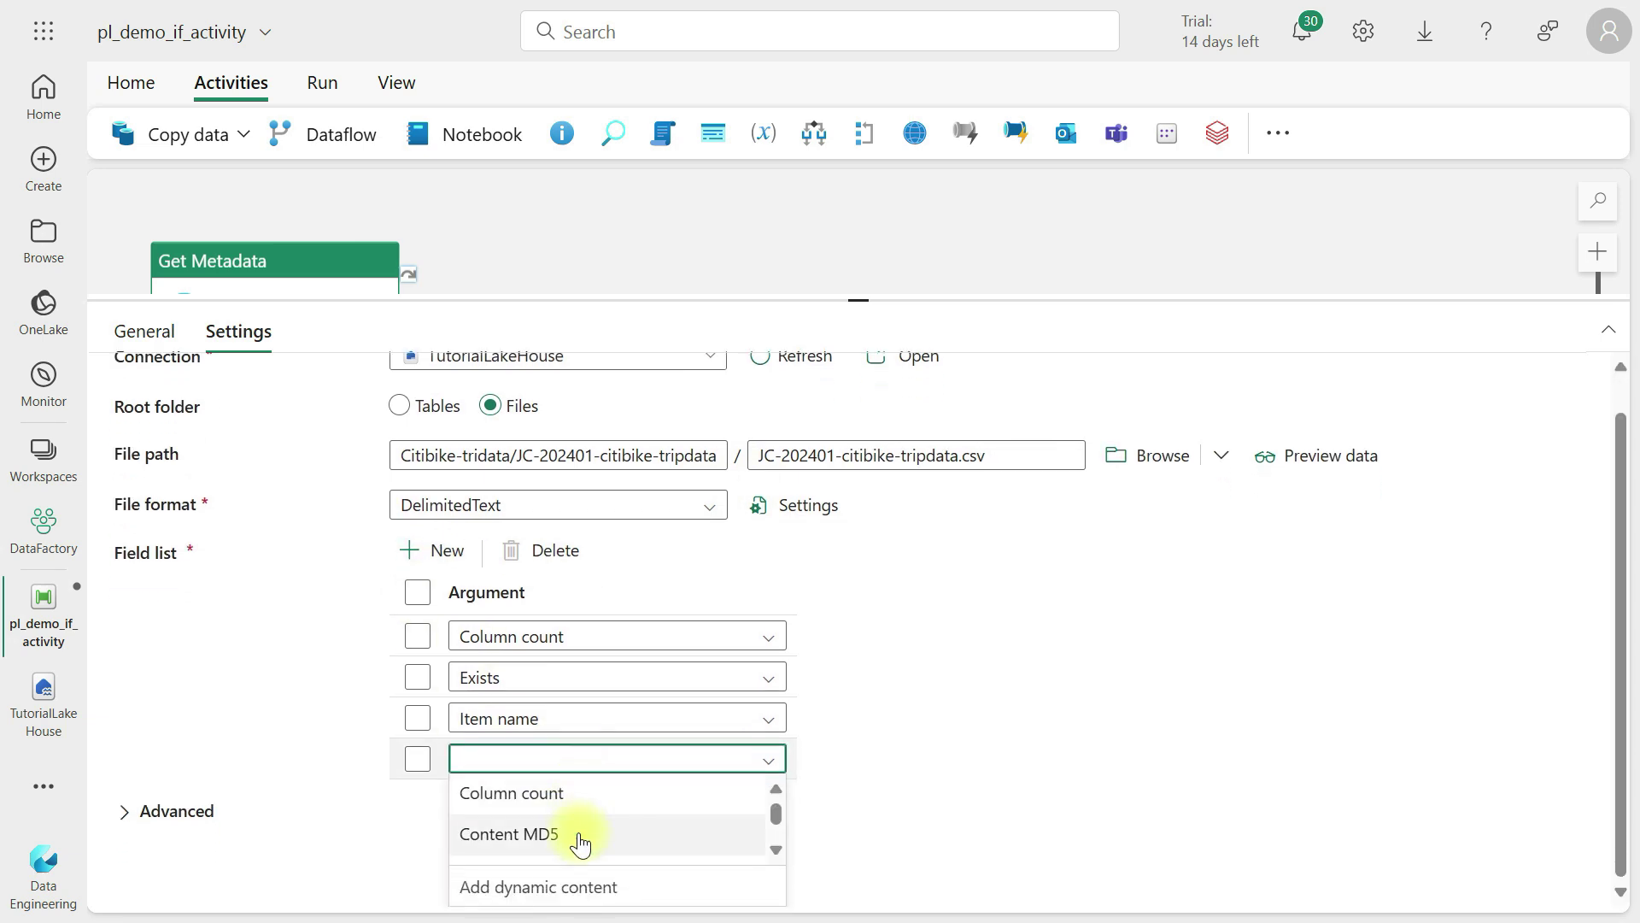
{"action": "scroll", "coordinate": [492, 820], "scroll_direction": "up", "scroll_amount": 1}
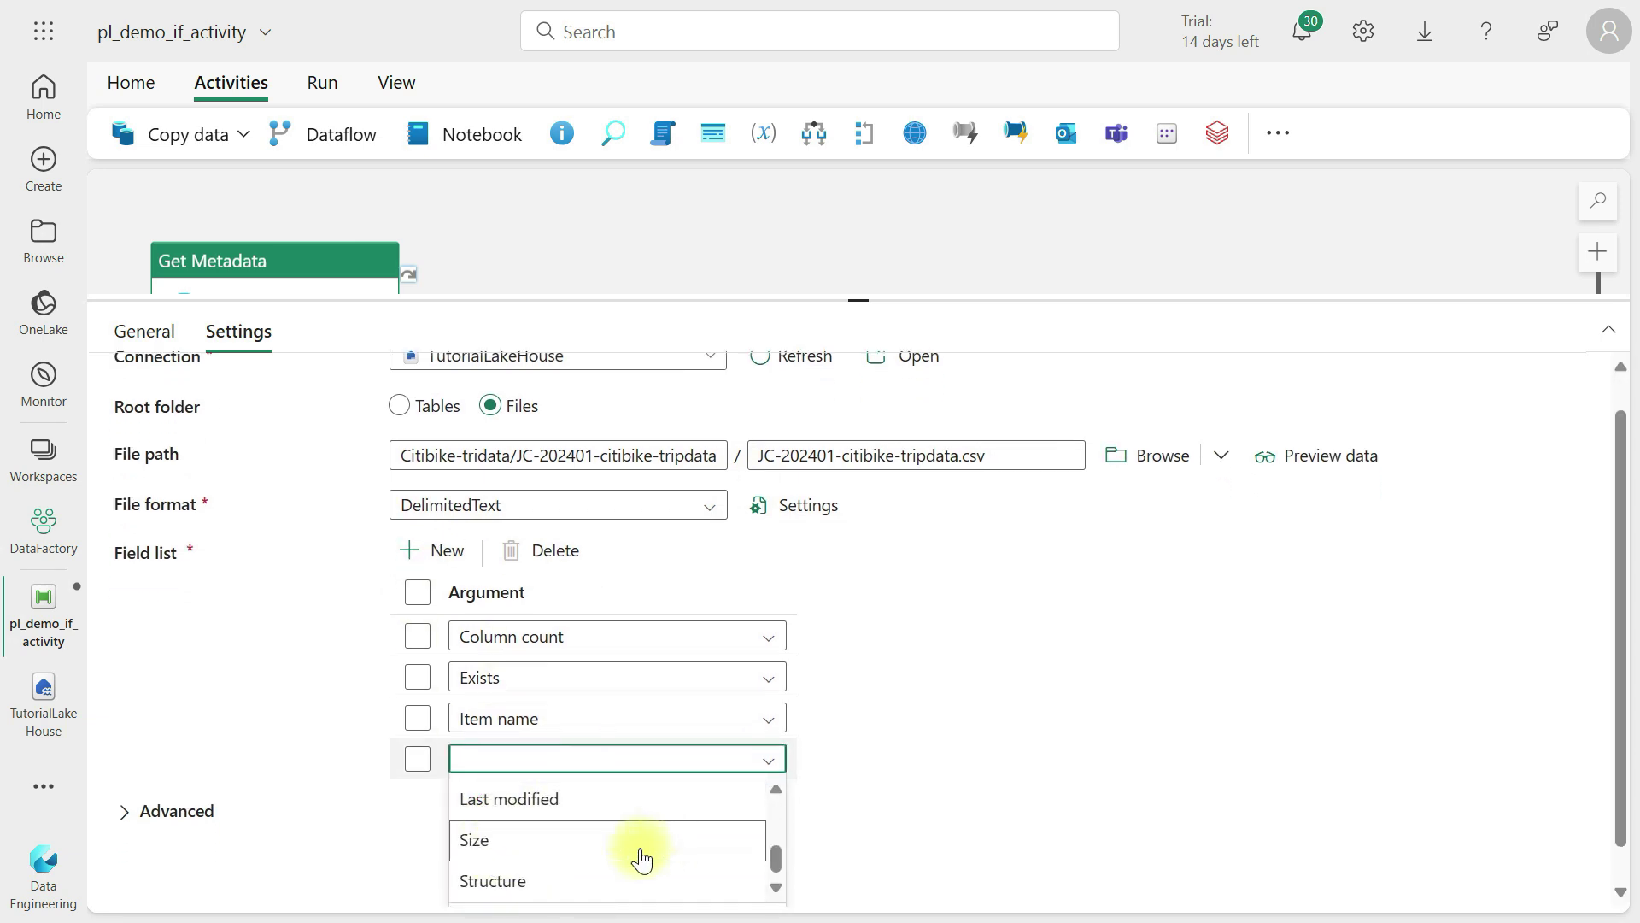
{"action": "left_click", "coordinate": [568, 845]}
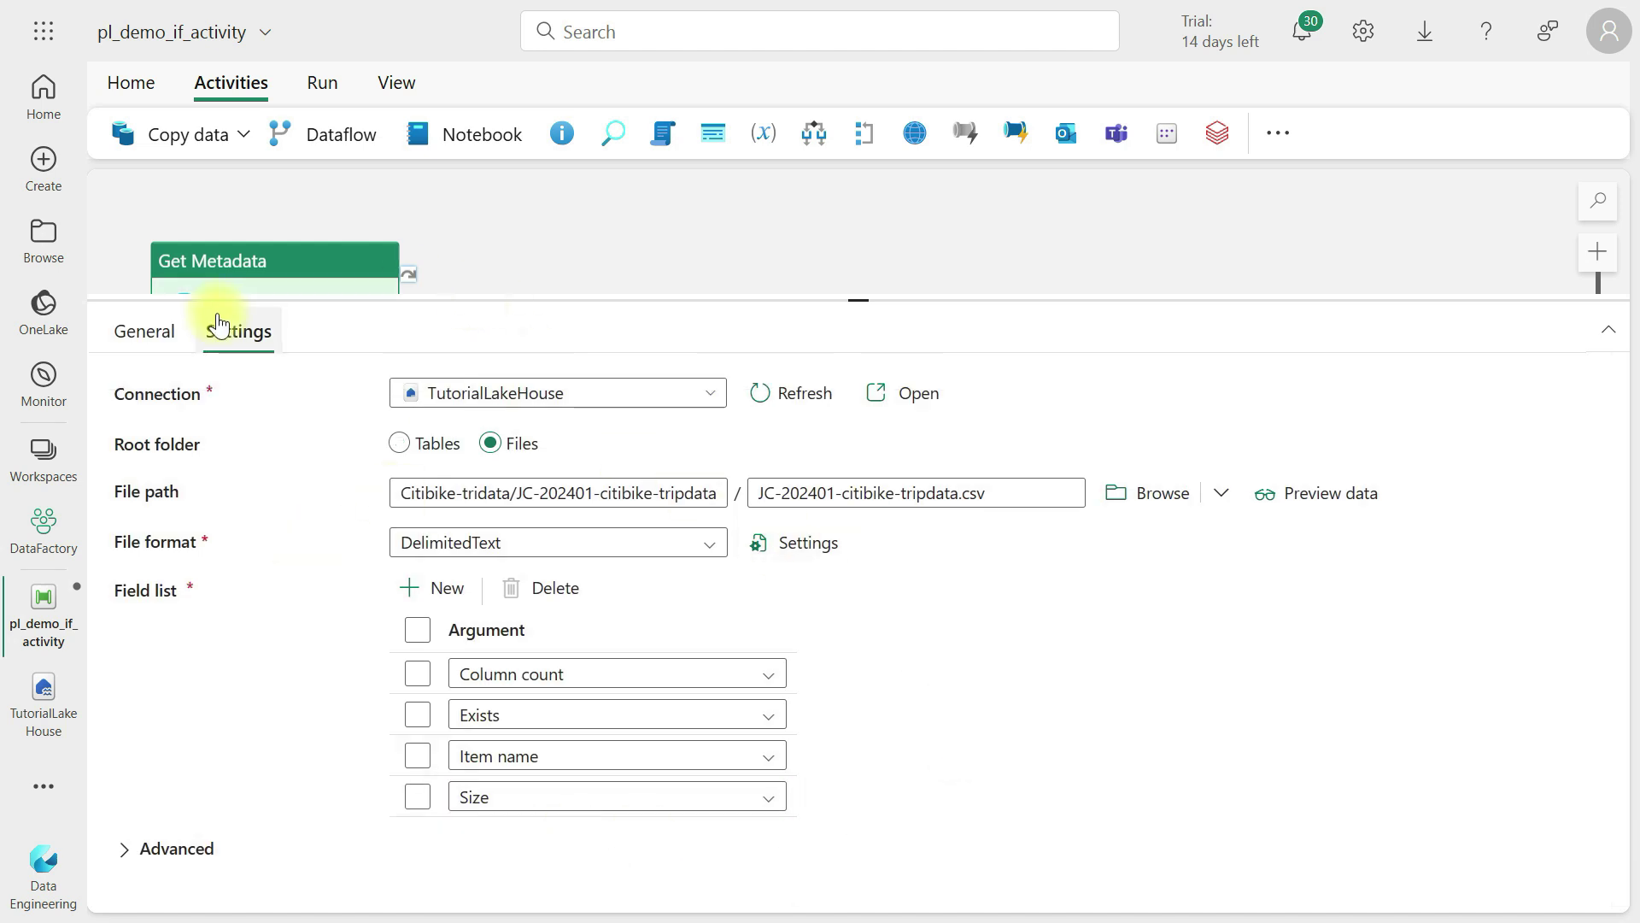
Validate the pipeline and close the validation output
{"action": "left_click_drag", "start_coordinate": [853, 299], "coordinate": [835, 479]}
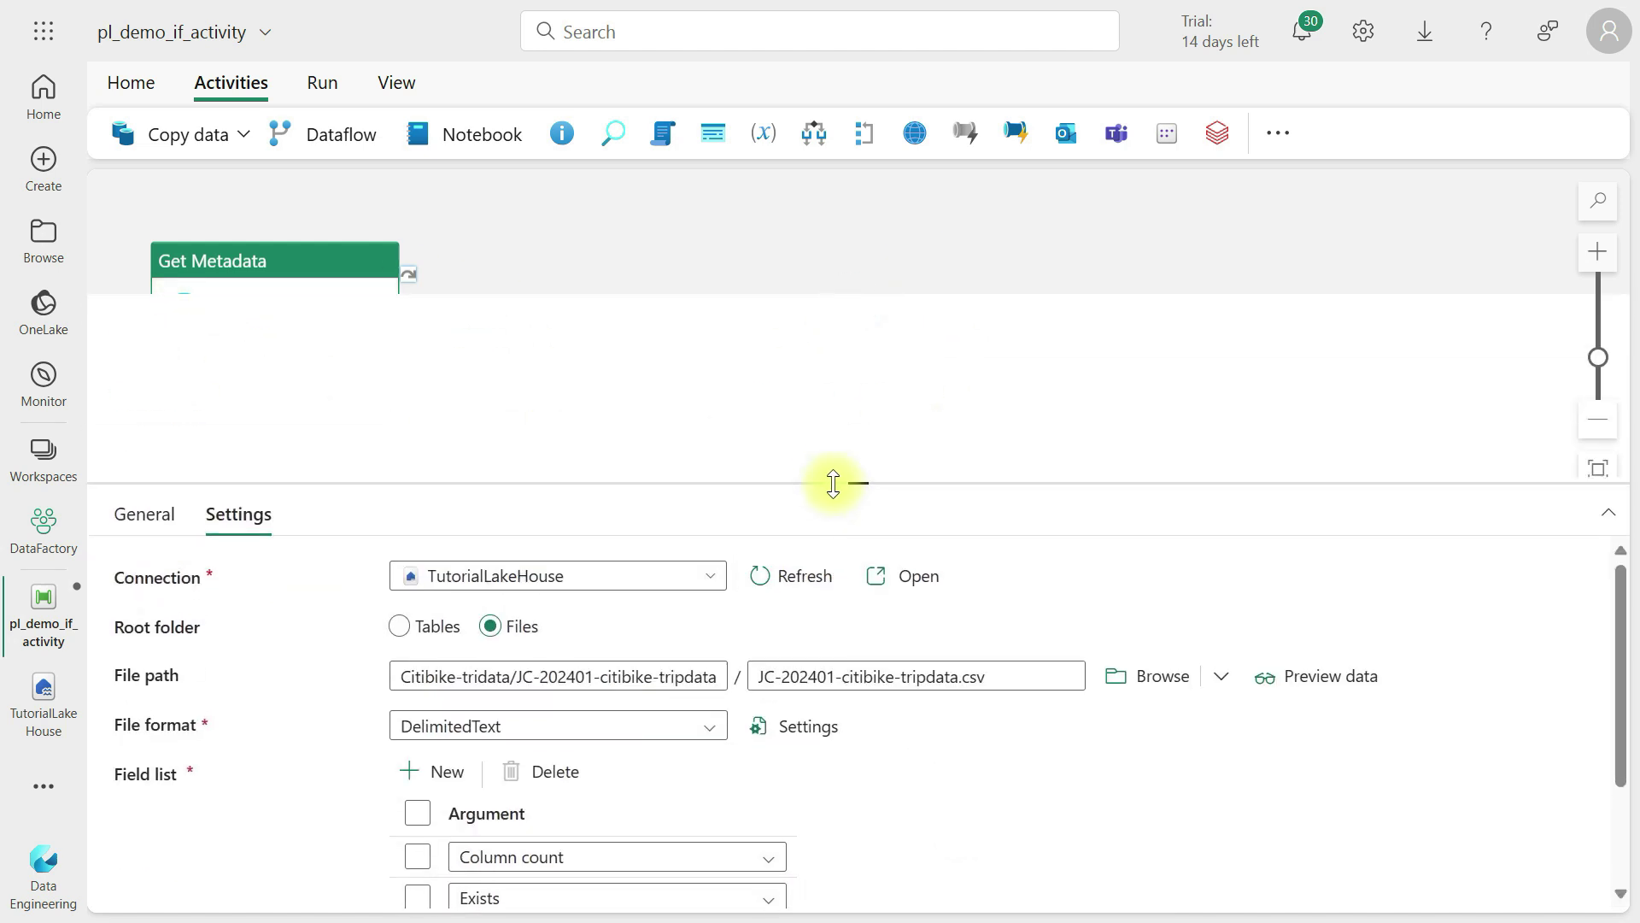
{"action": "left_click", "coordinate": [316, 83]}
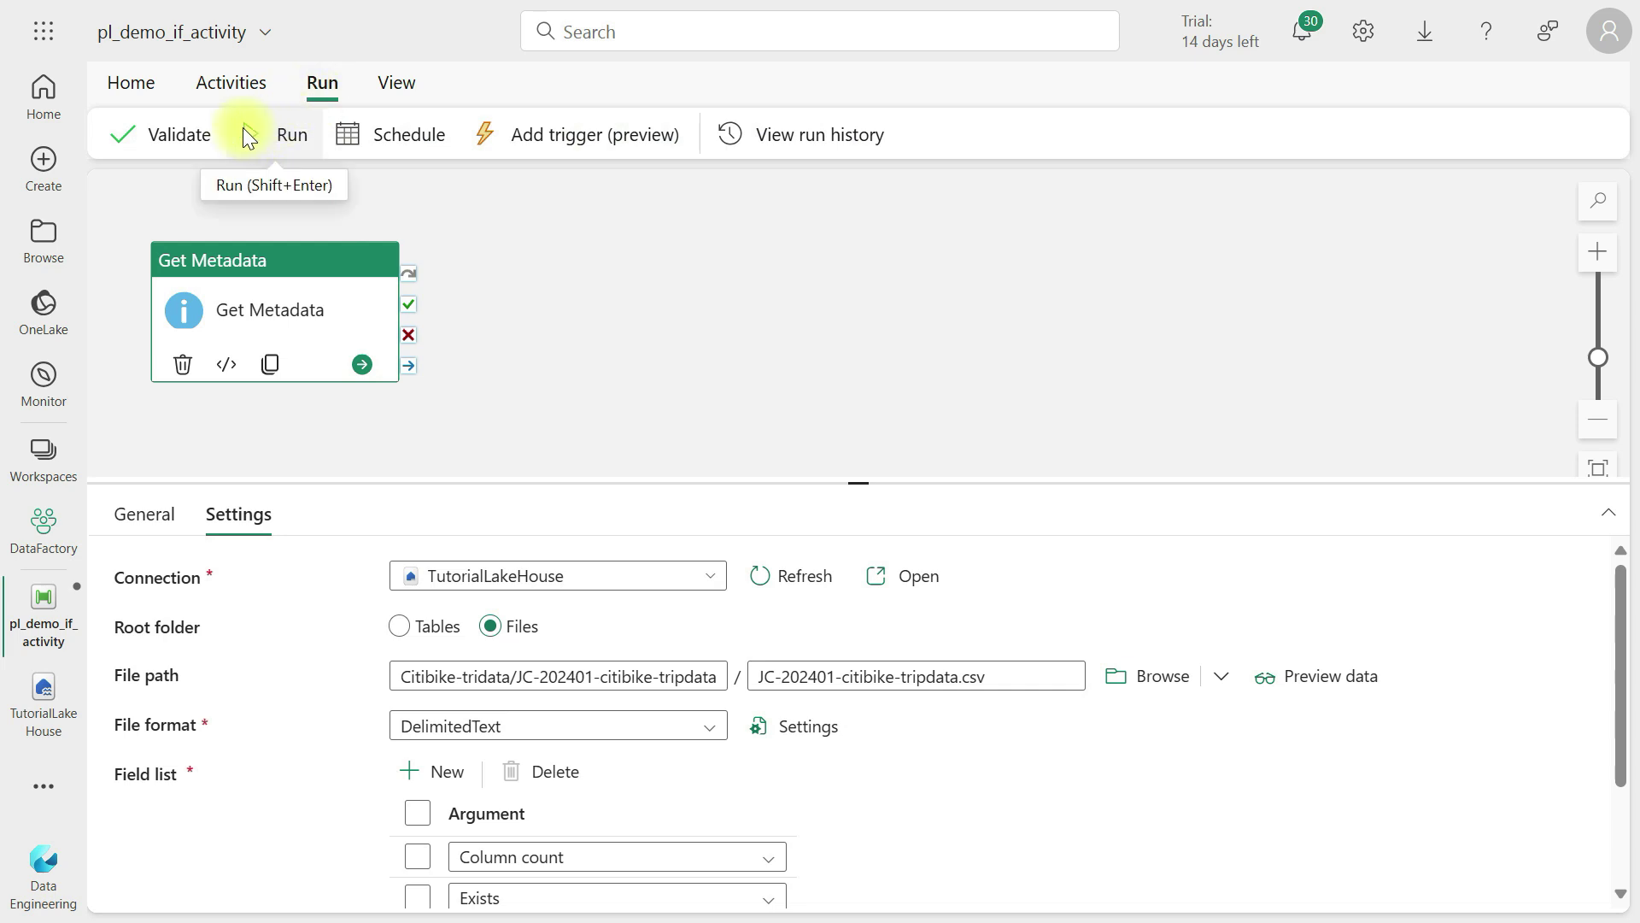
{"action": "left_click", "coordinate": [179, 134]}
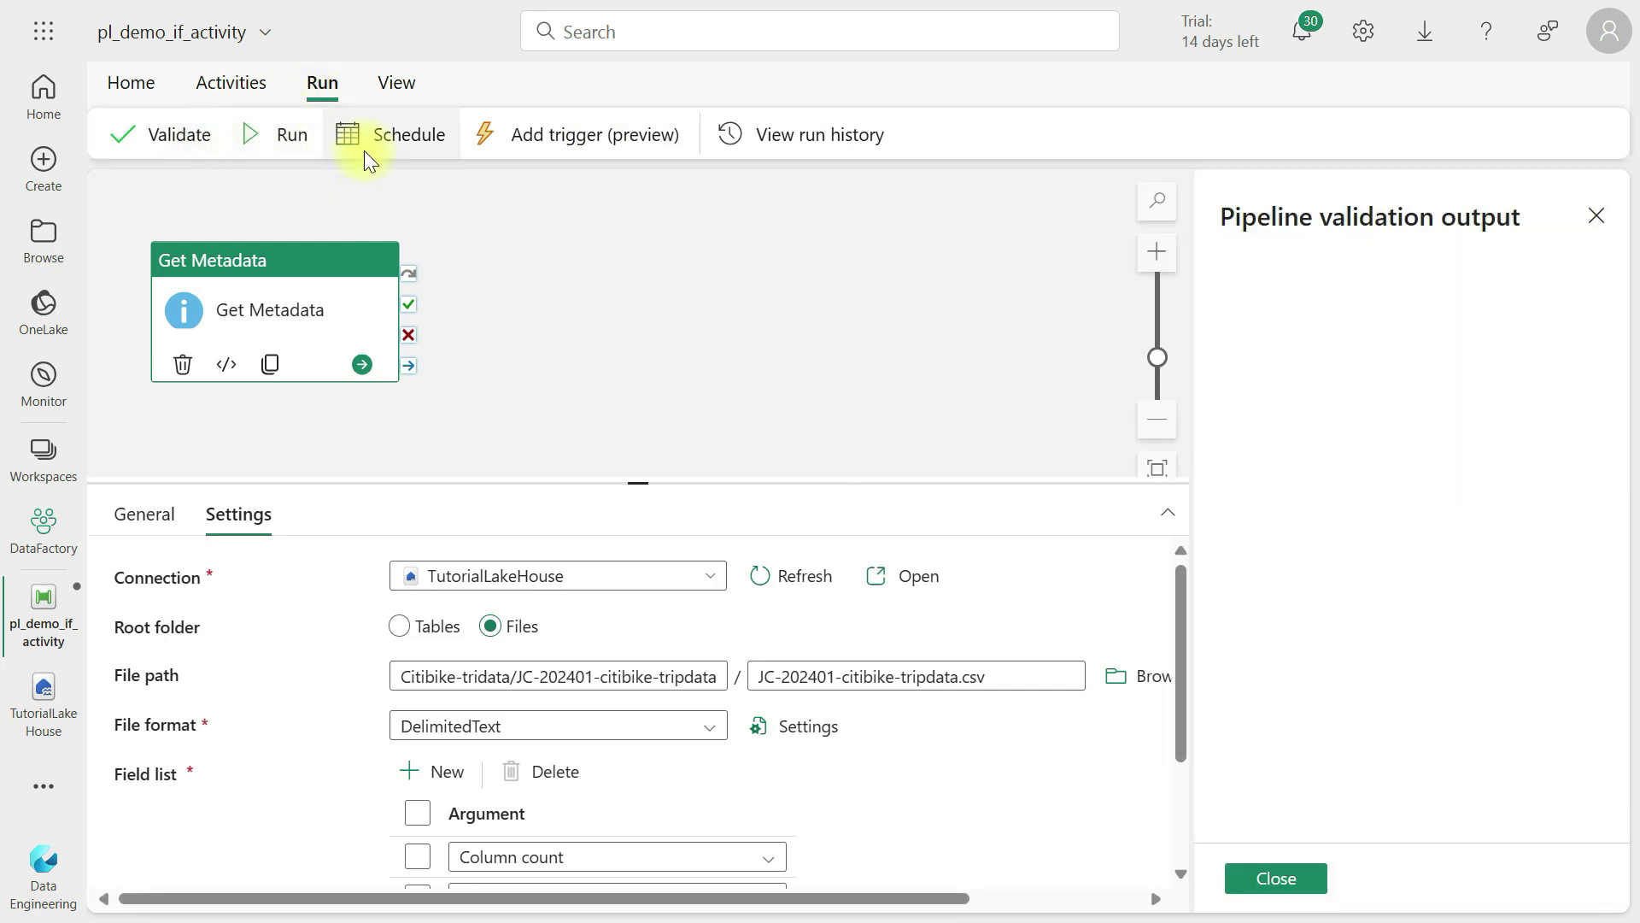
{"action": "left_click", "coordinate": [1271, 875]}
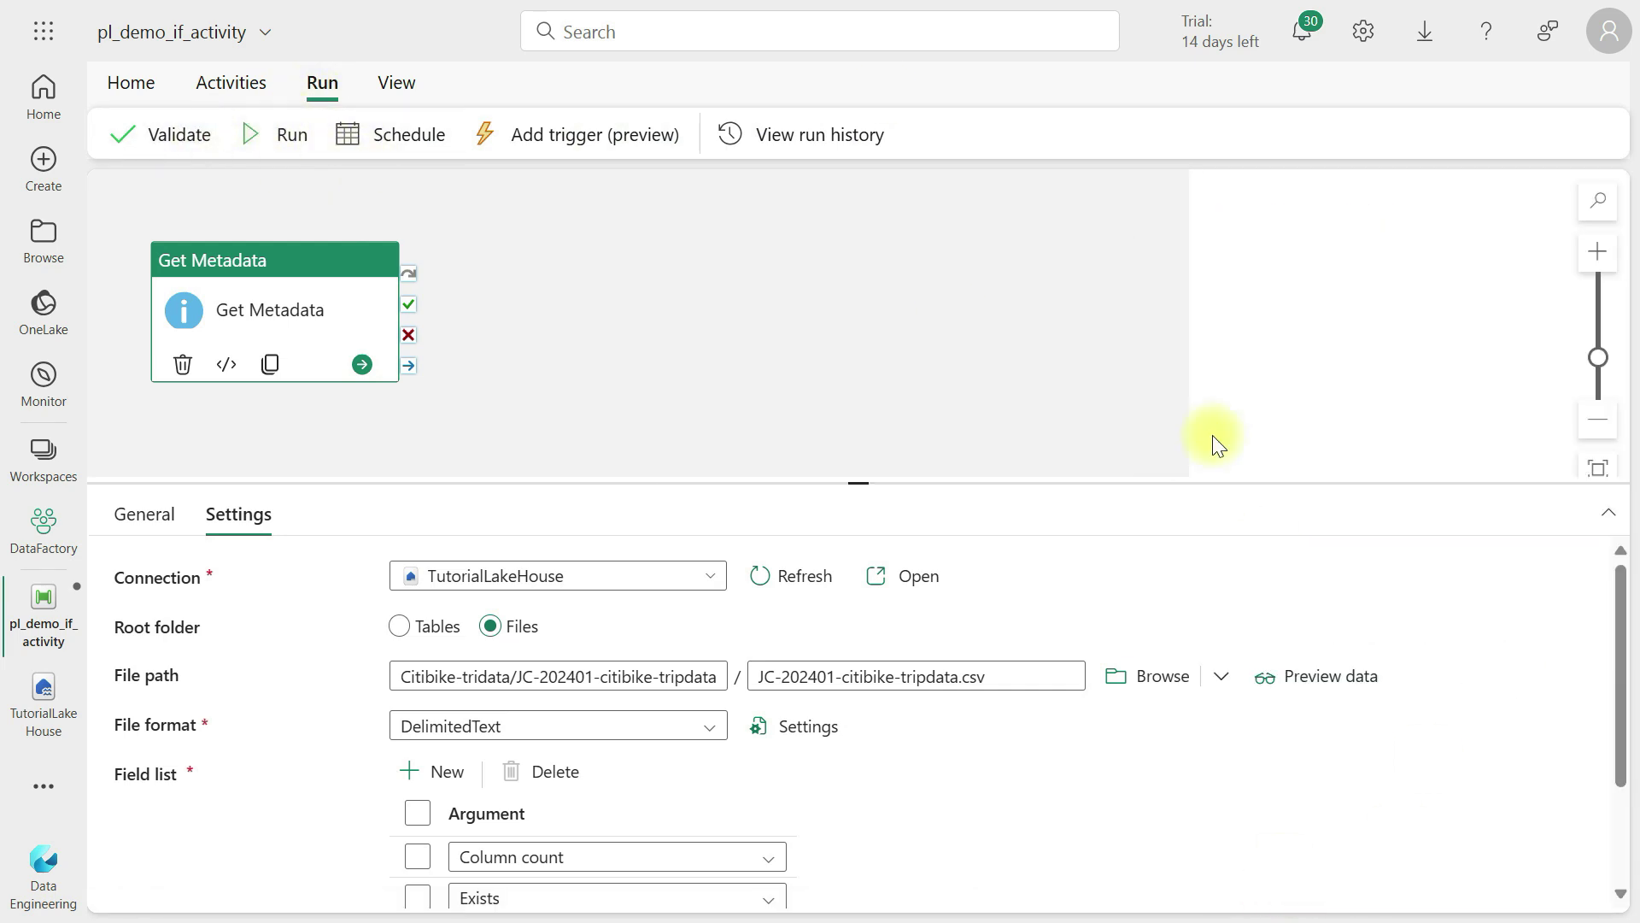
Save the pipeline and run it
{"action": "left_click", "coordinate": [137, 81]}
{"action": "left_click", "coordinate": [128, 133]}
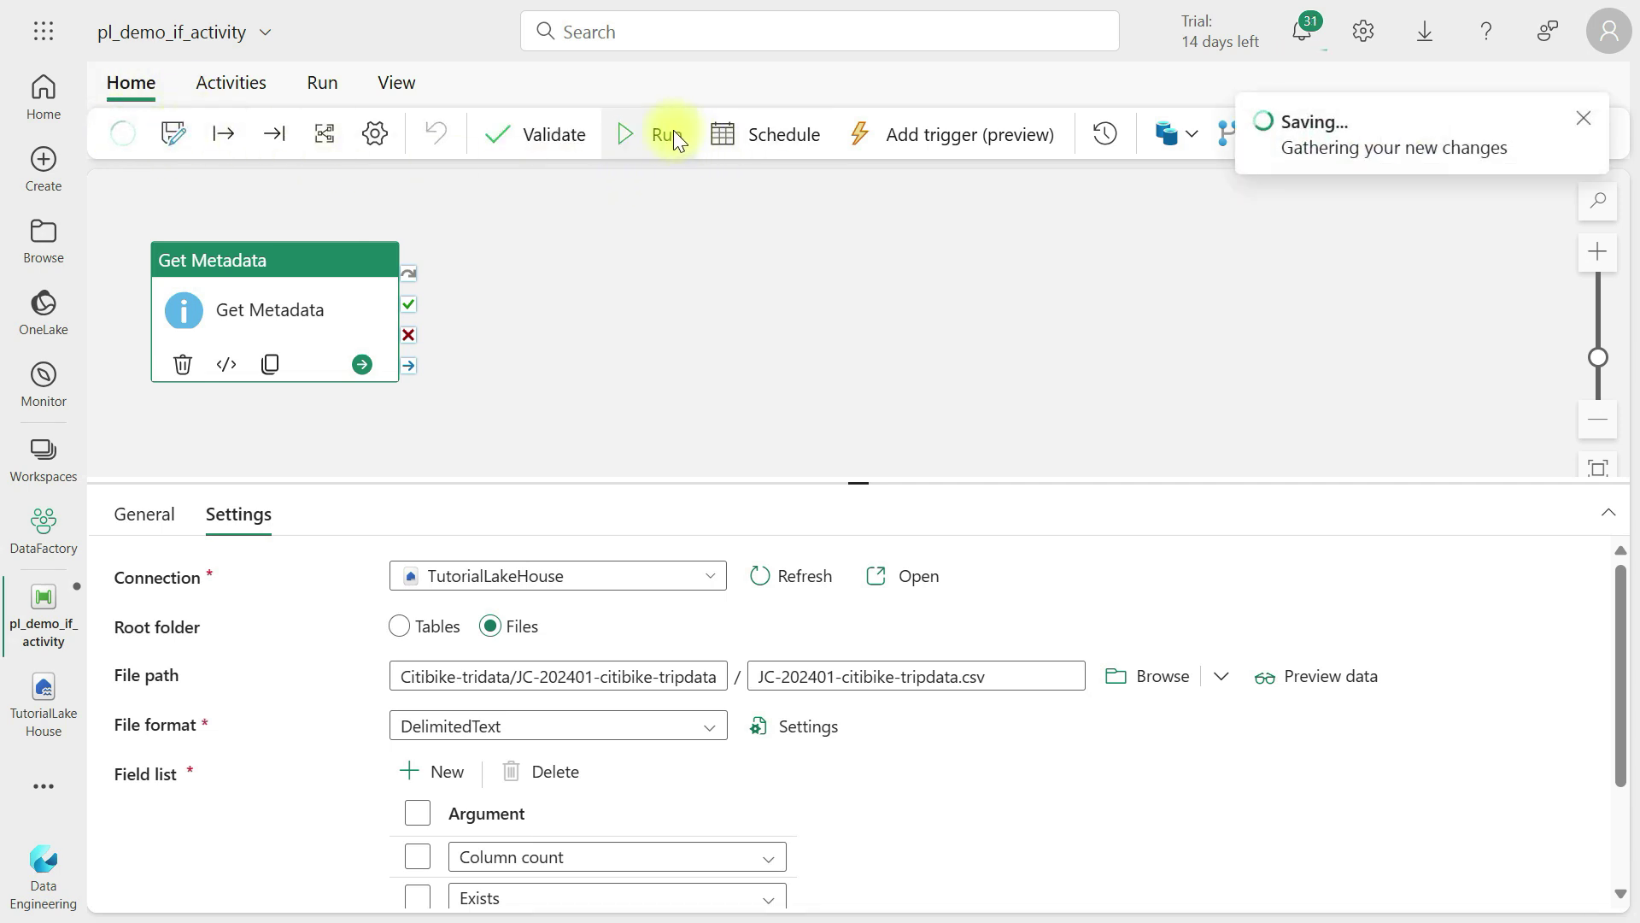
{"action": "left_click", "coordinate": [665, 137]}
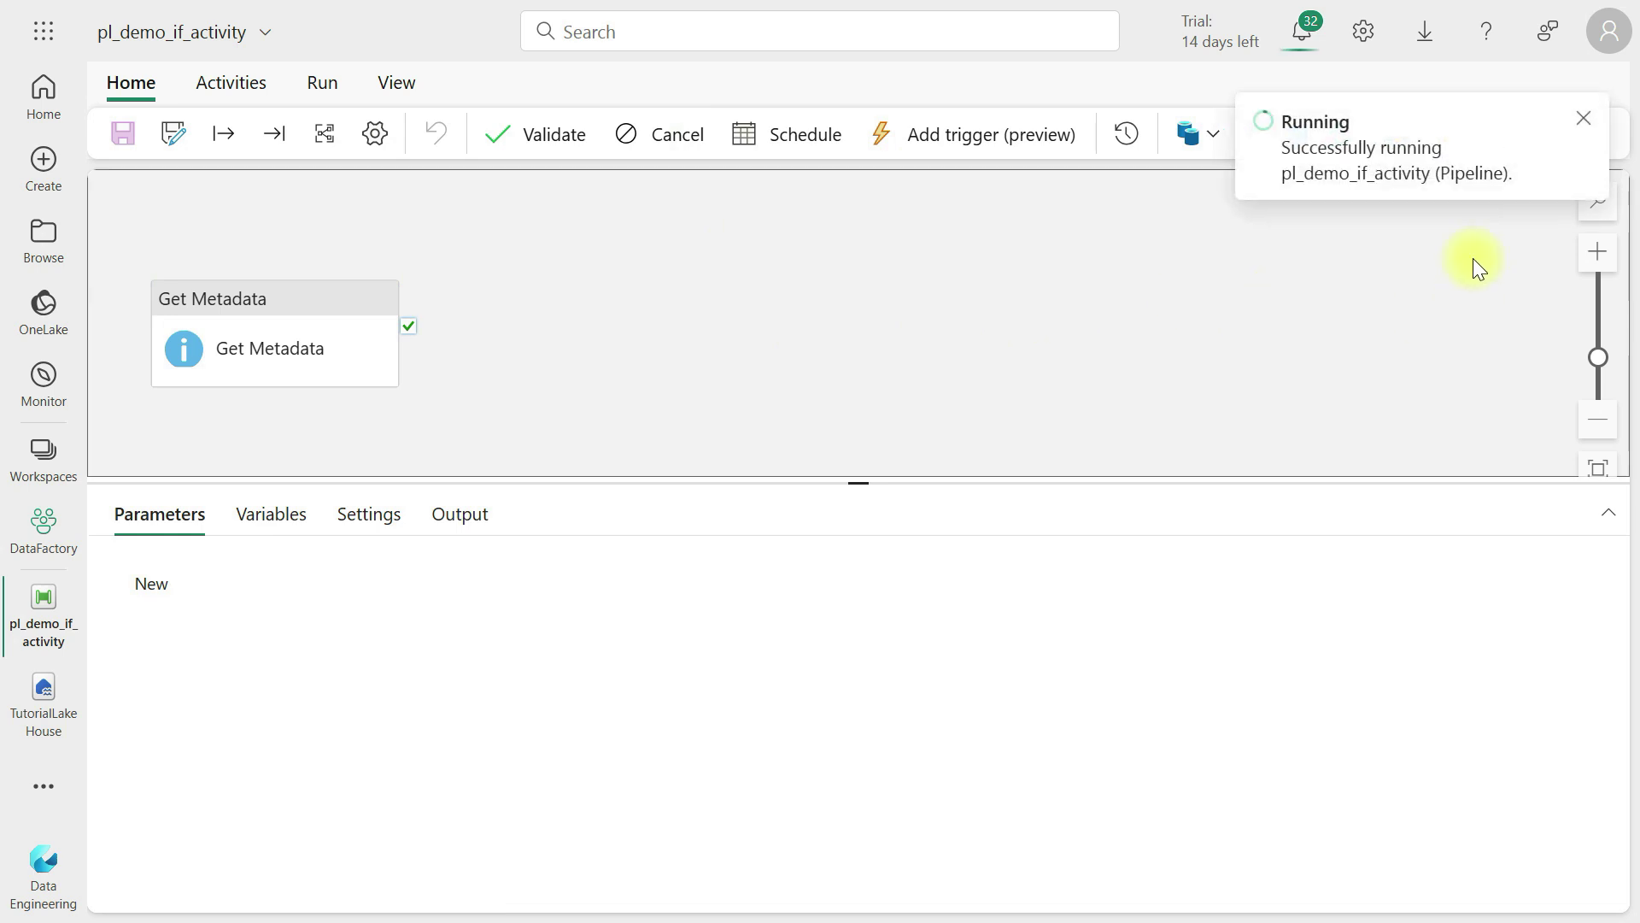
Examine the output of the Get Metadata activity in the pipeline run results
{"action": "left_click", "coordinate": [317, 85]}
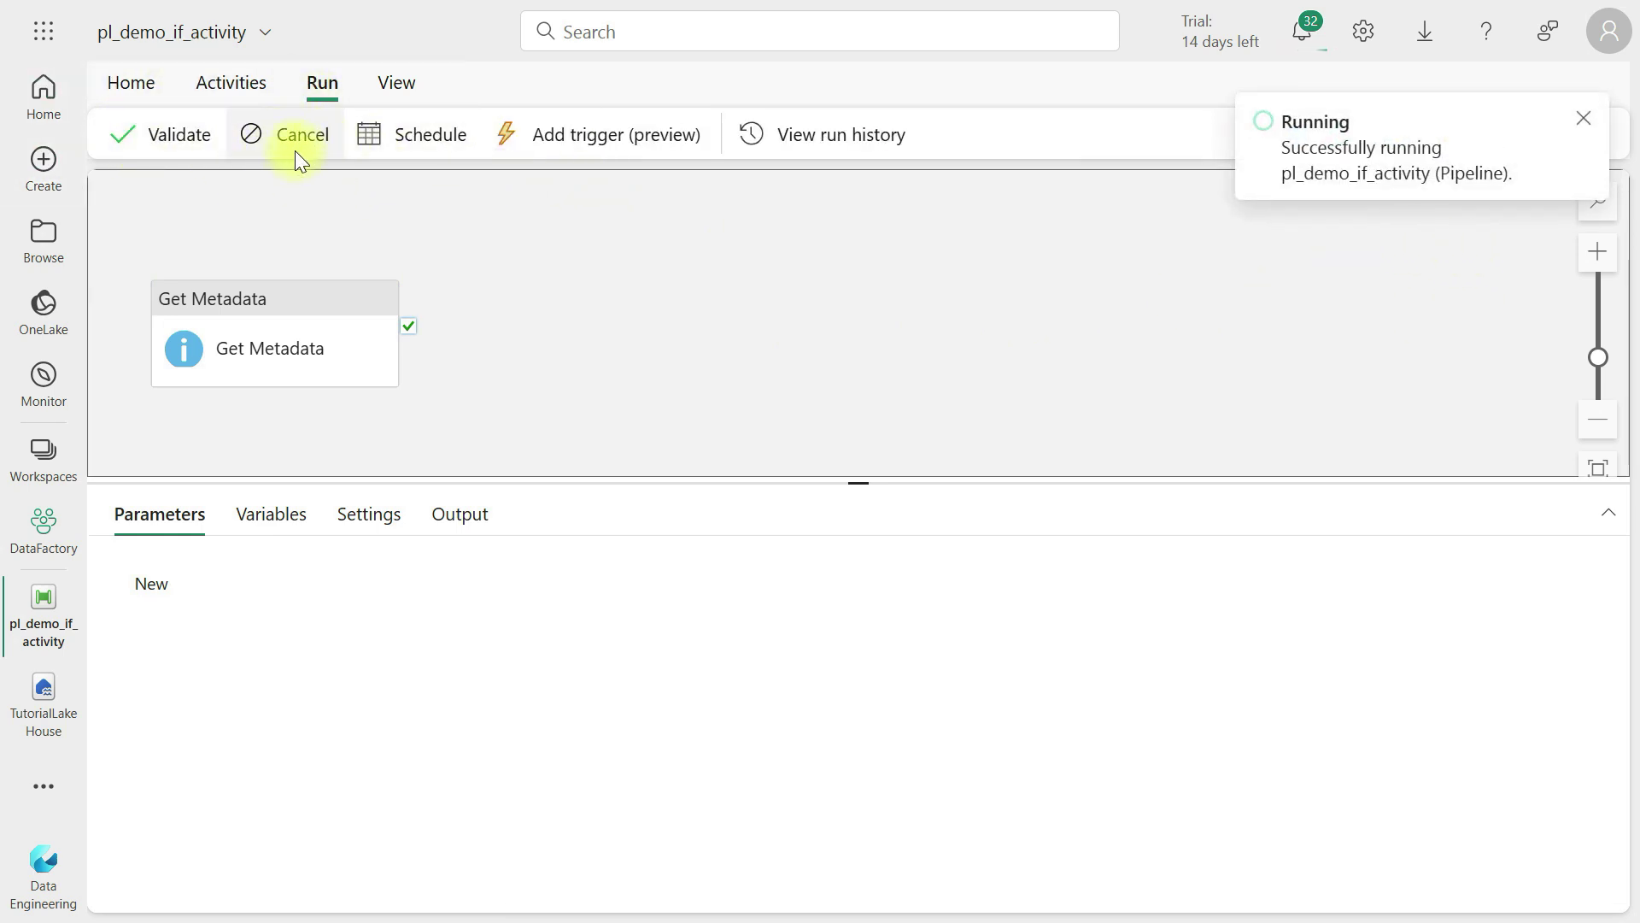
{"action": "left_click", "coordinate": [131, 82]}
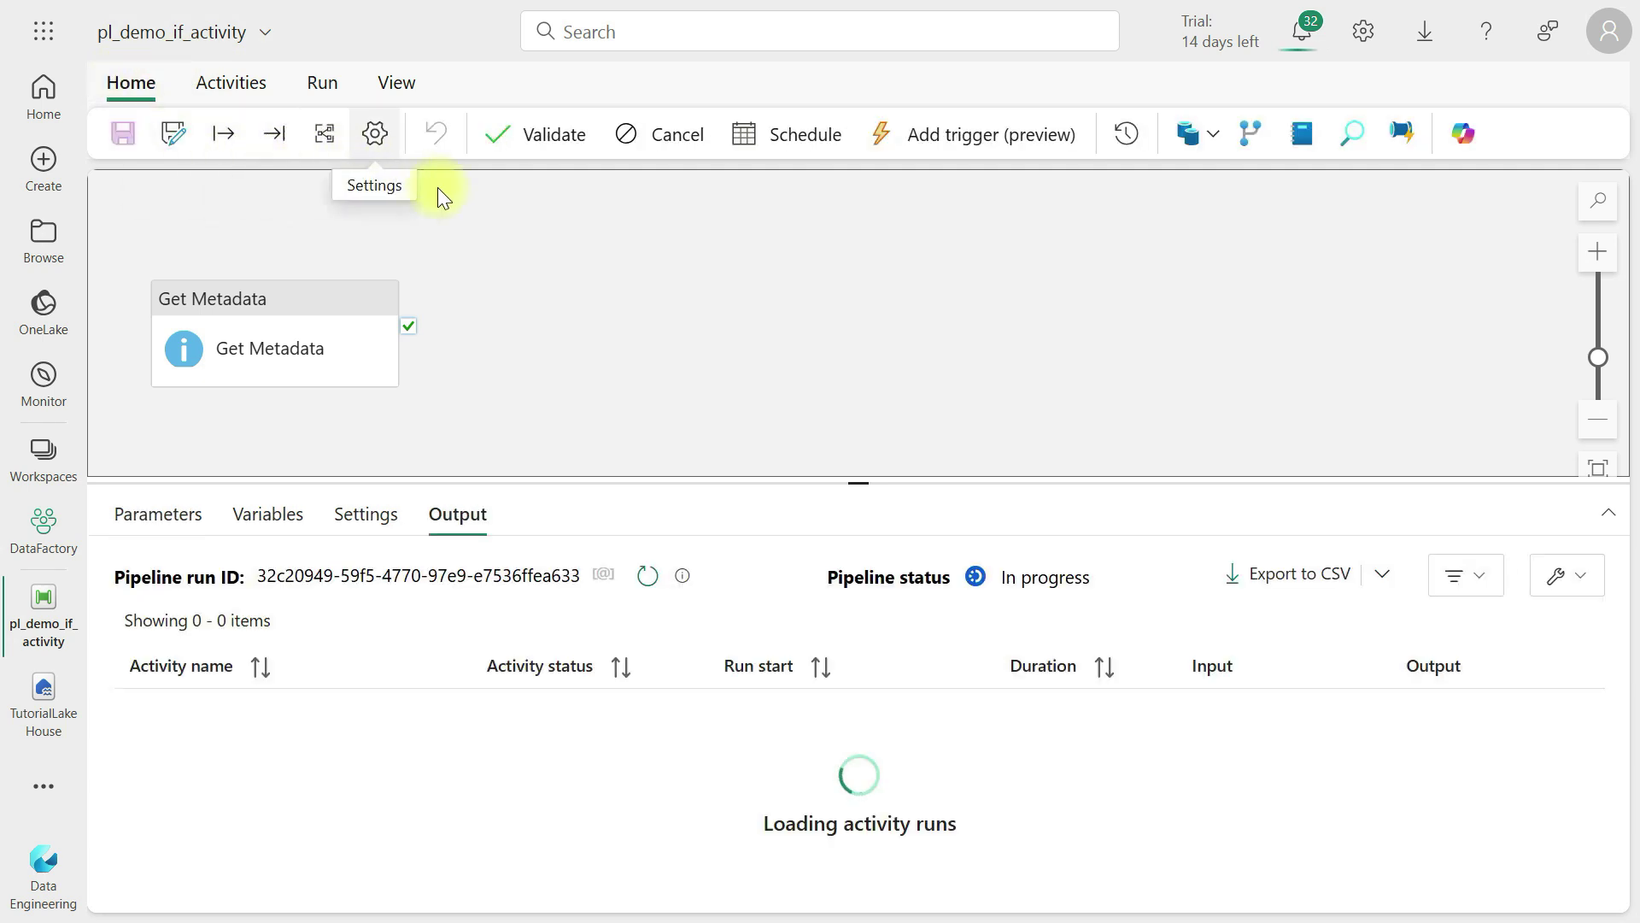
{"action": "left_click_drag", "start_coordinate": [845, 485], "coordinate": [858, 340]}
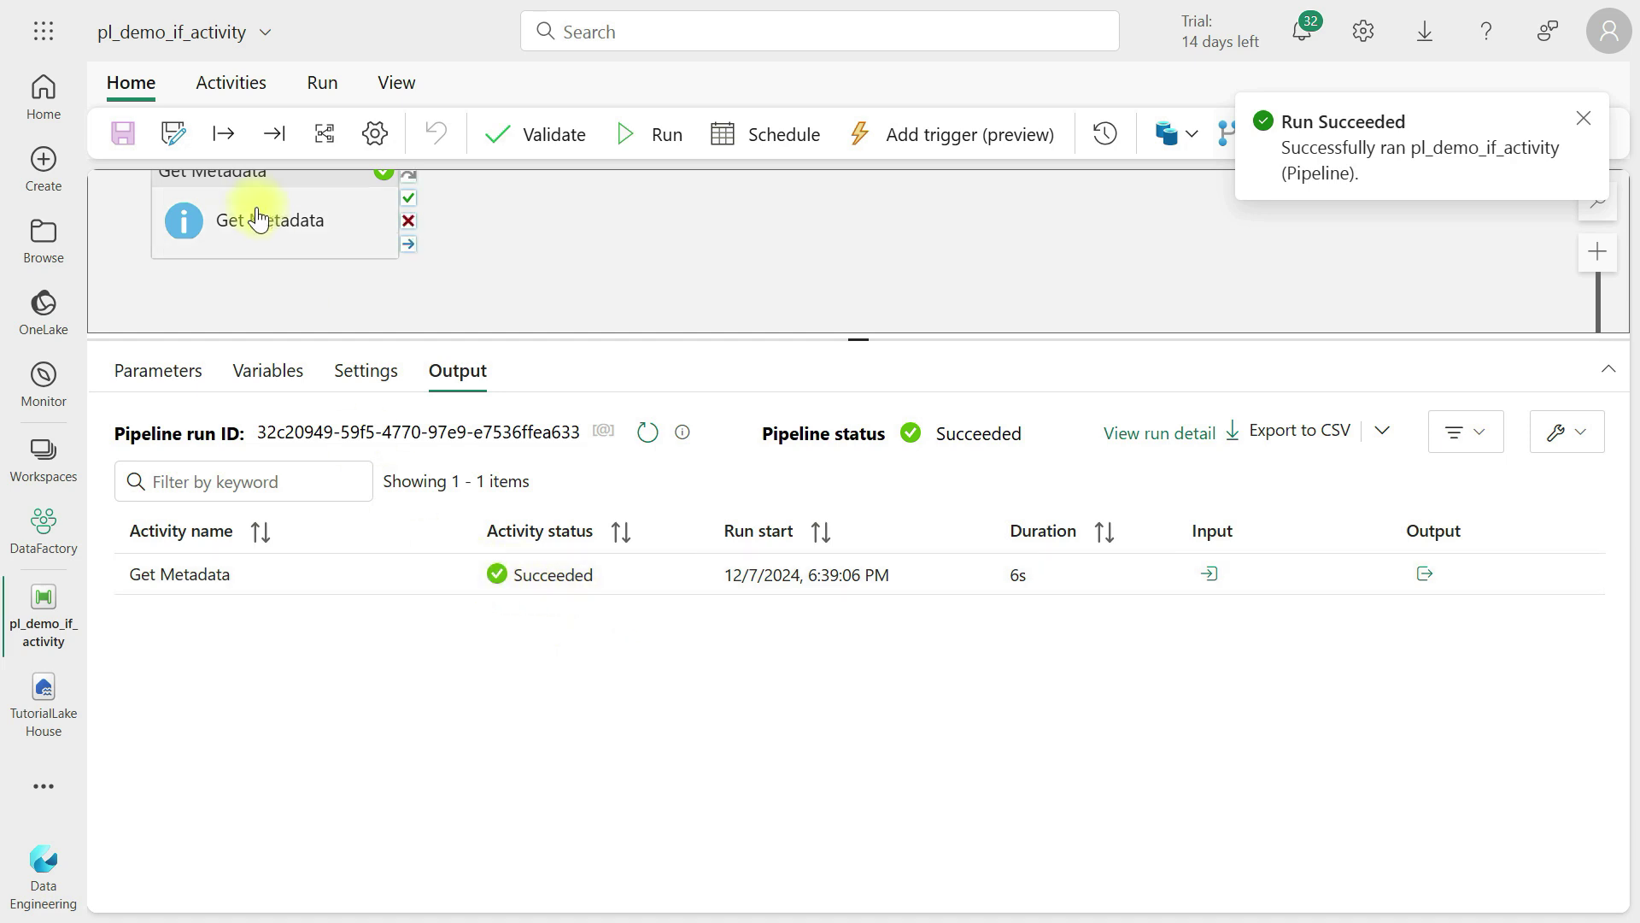
{"action": "left_click", "coordinate": [1423, 573]}
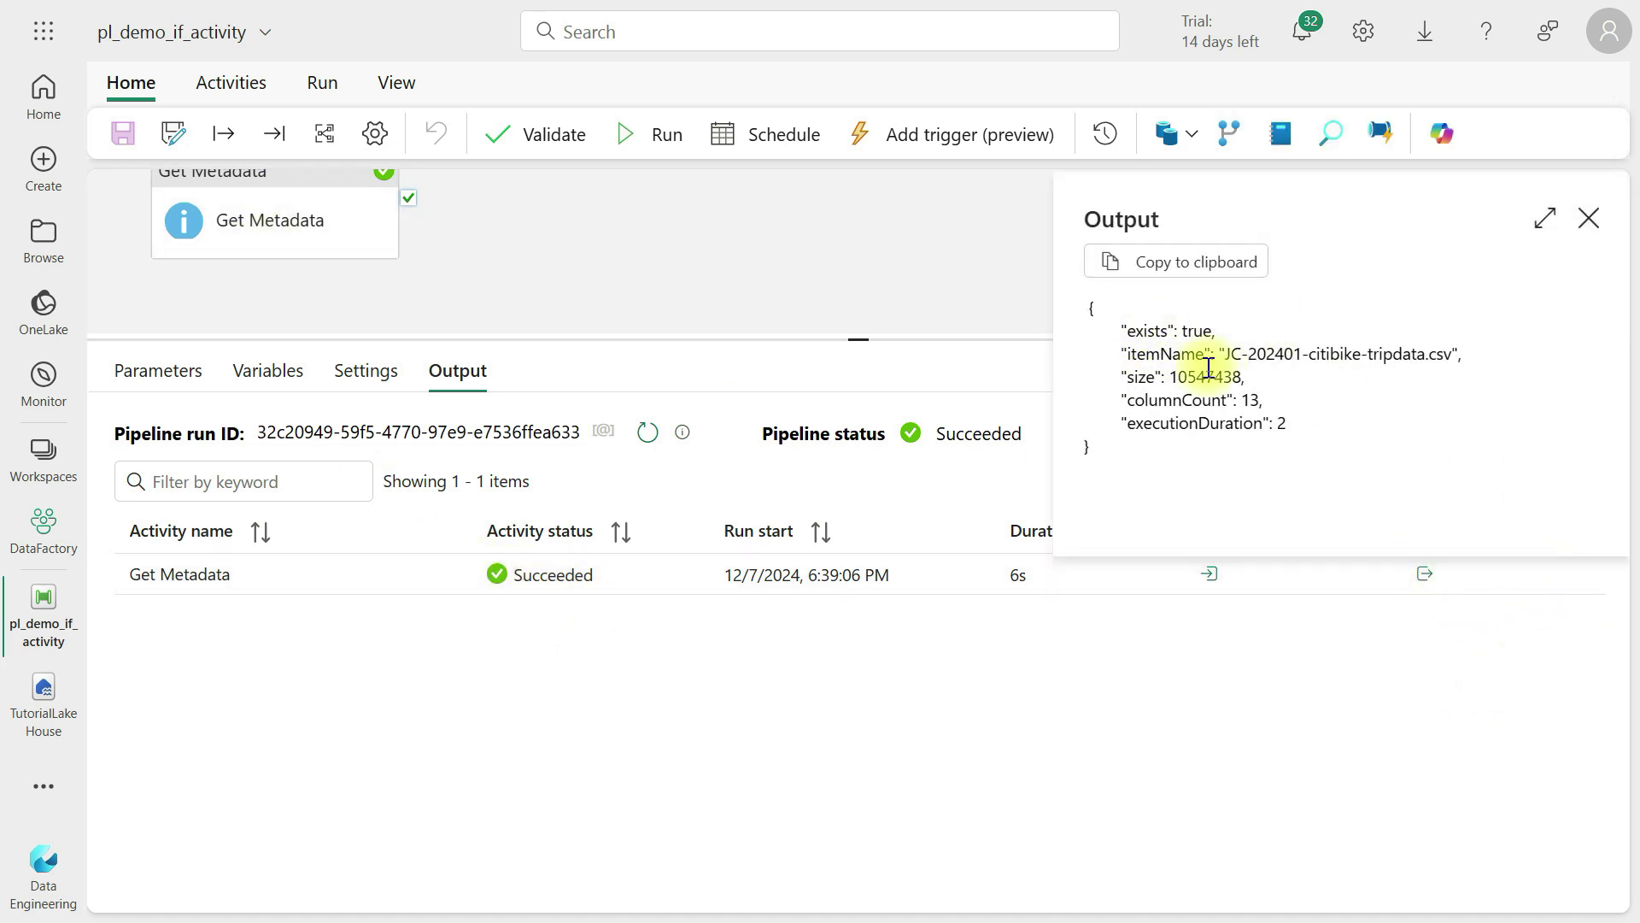
Read the item name and column count in the Get Metadata output, close it, and enlarge the pipeline canvas
{"action": "left_click_drag", "start_coordinate": [1146, 354], "coordinate": [1458, 354]}
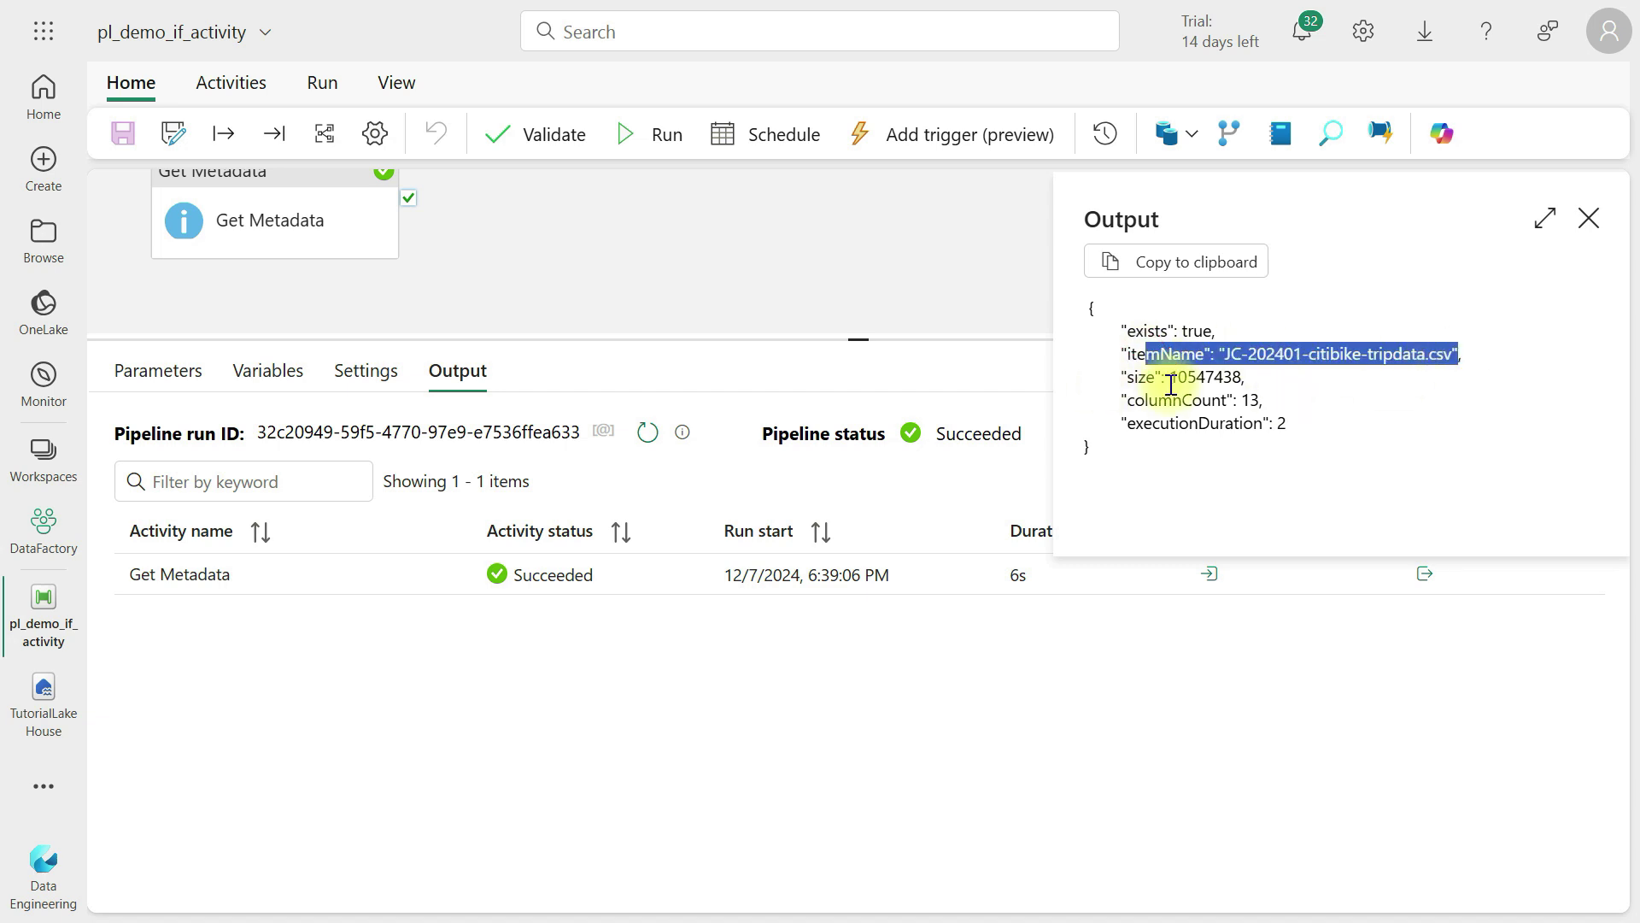
{"action": "left_click_drag", "start_coordinate": [1135, 401], "coordinate": [1209, 401]}
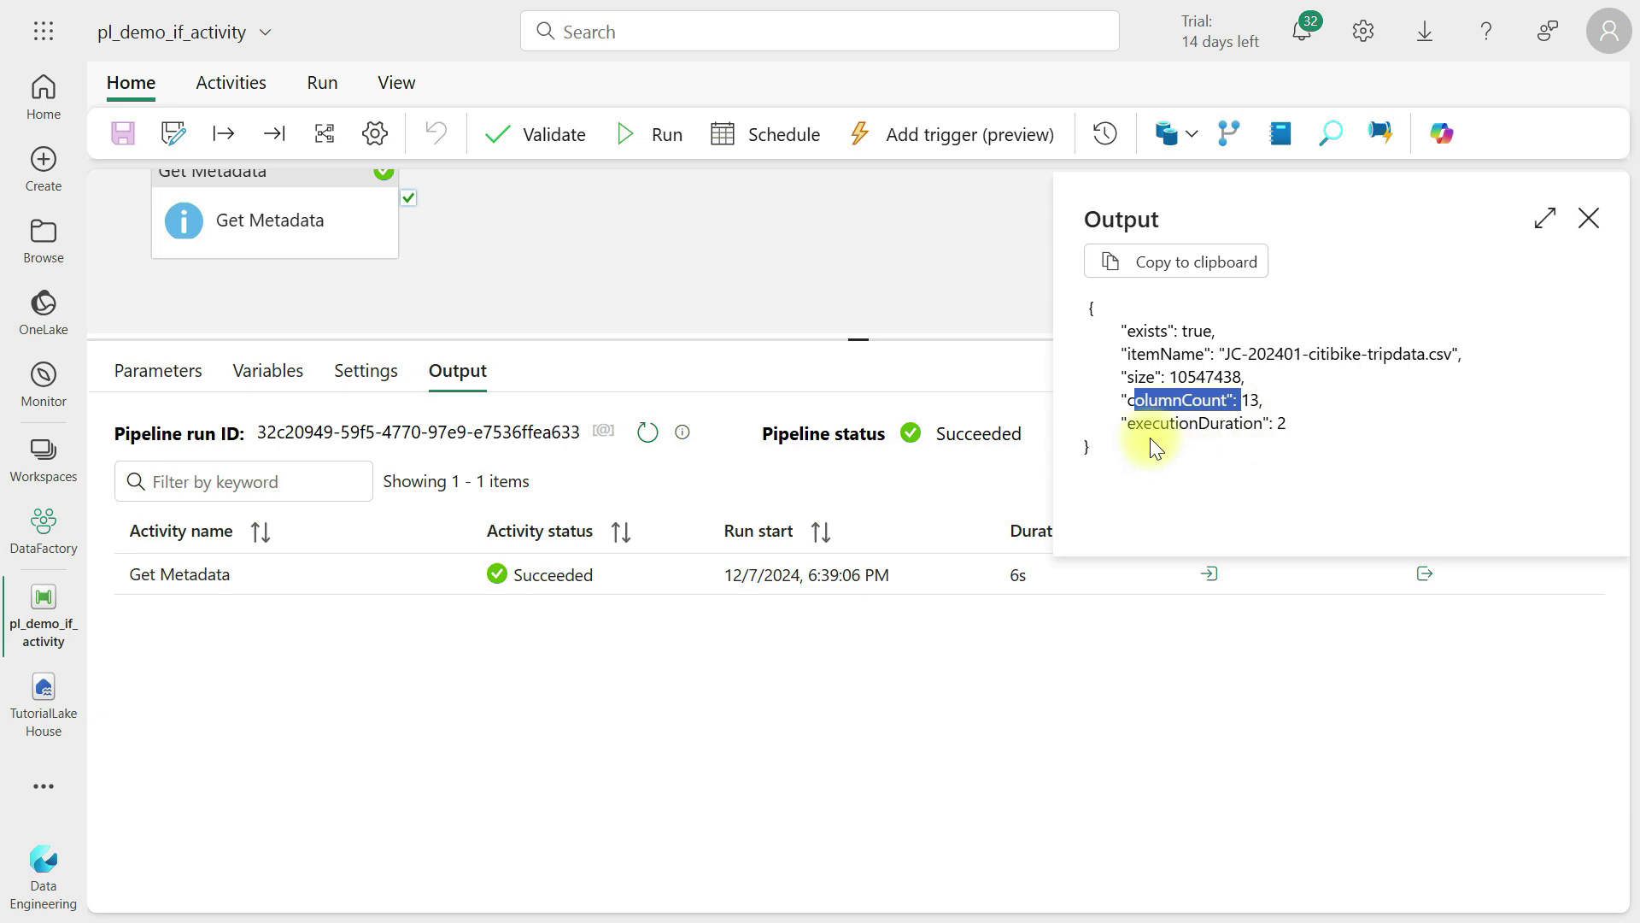
{"action": "left_click", "coordinate": [1589, 217]}
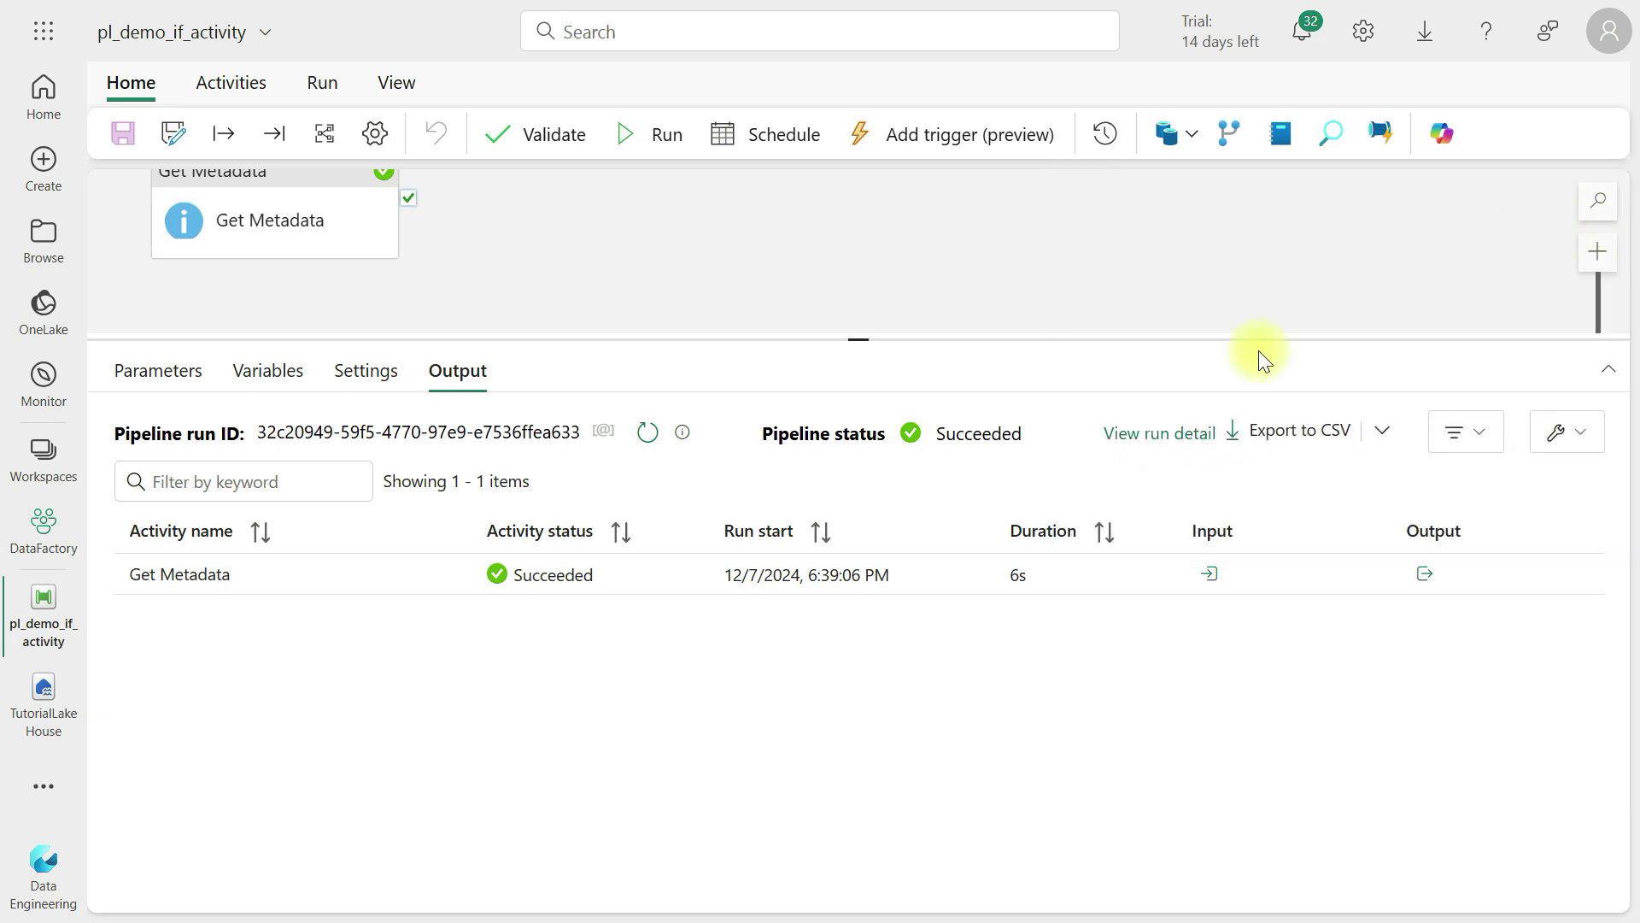
{"action": "left_click_drag", "start_coordinate": [1012, 340], "coordinate": [769, 543]}
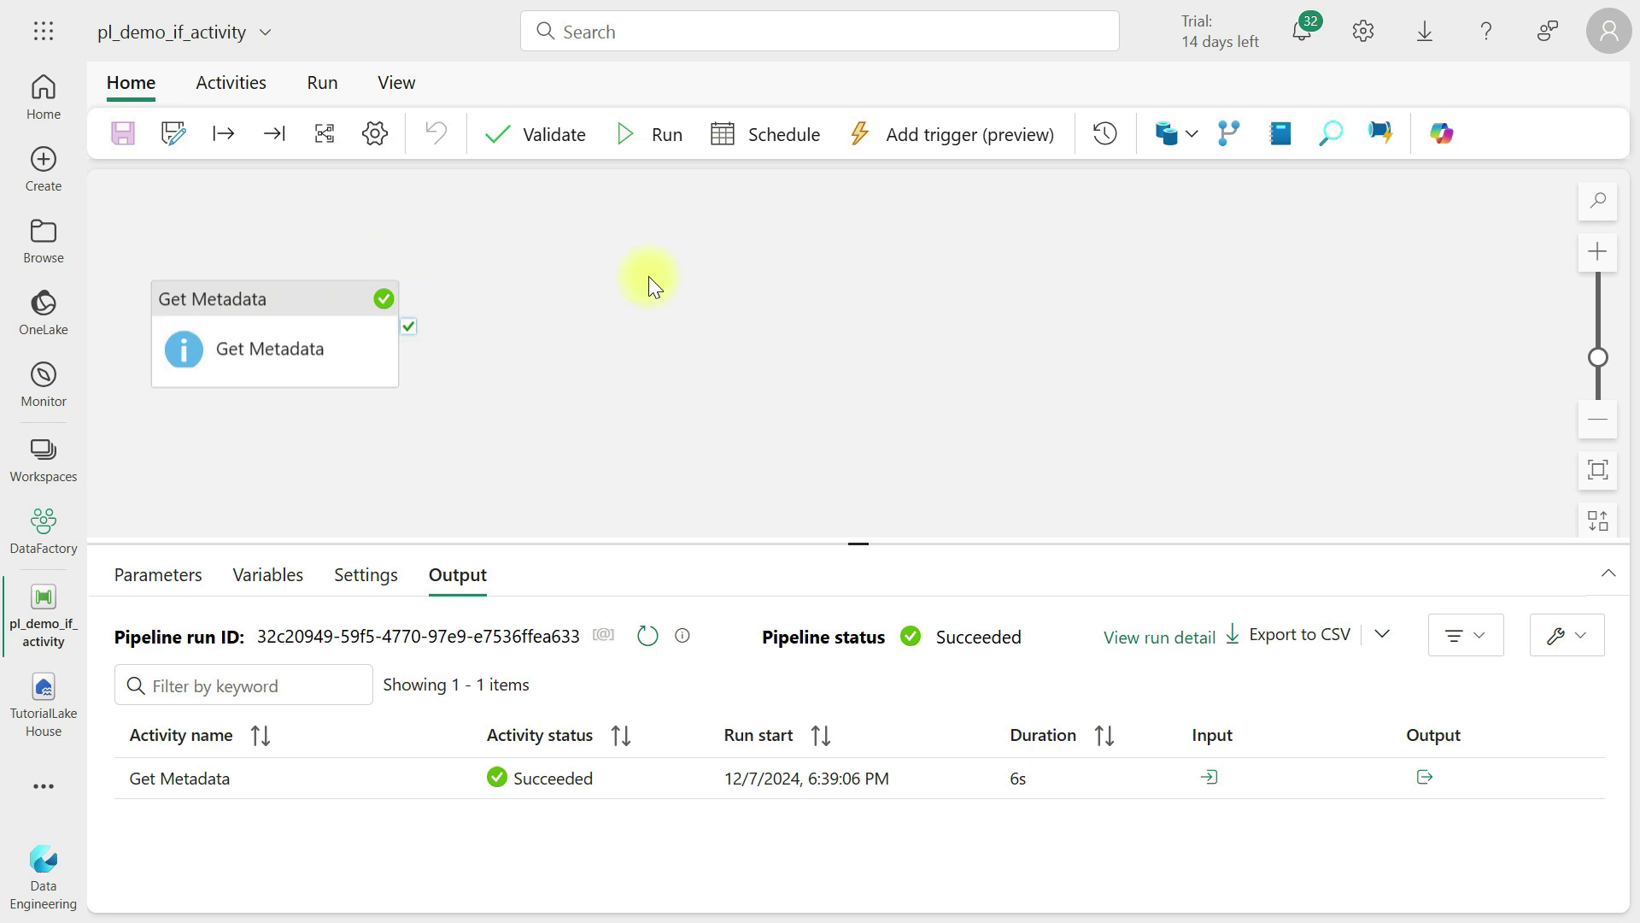
Look up the CSV file in TutorialLakeHouse under Citibike-tridata, JC-202401-citibike-tripdata, and return to the pipeline
{"action": "left_click", "coordinate": [42, 699]}
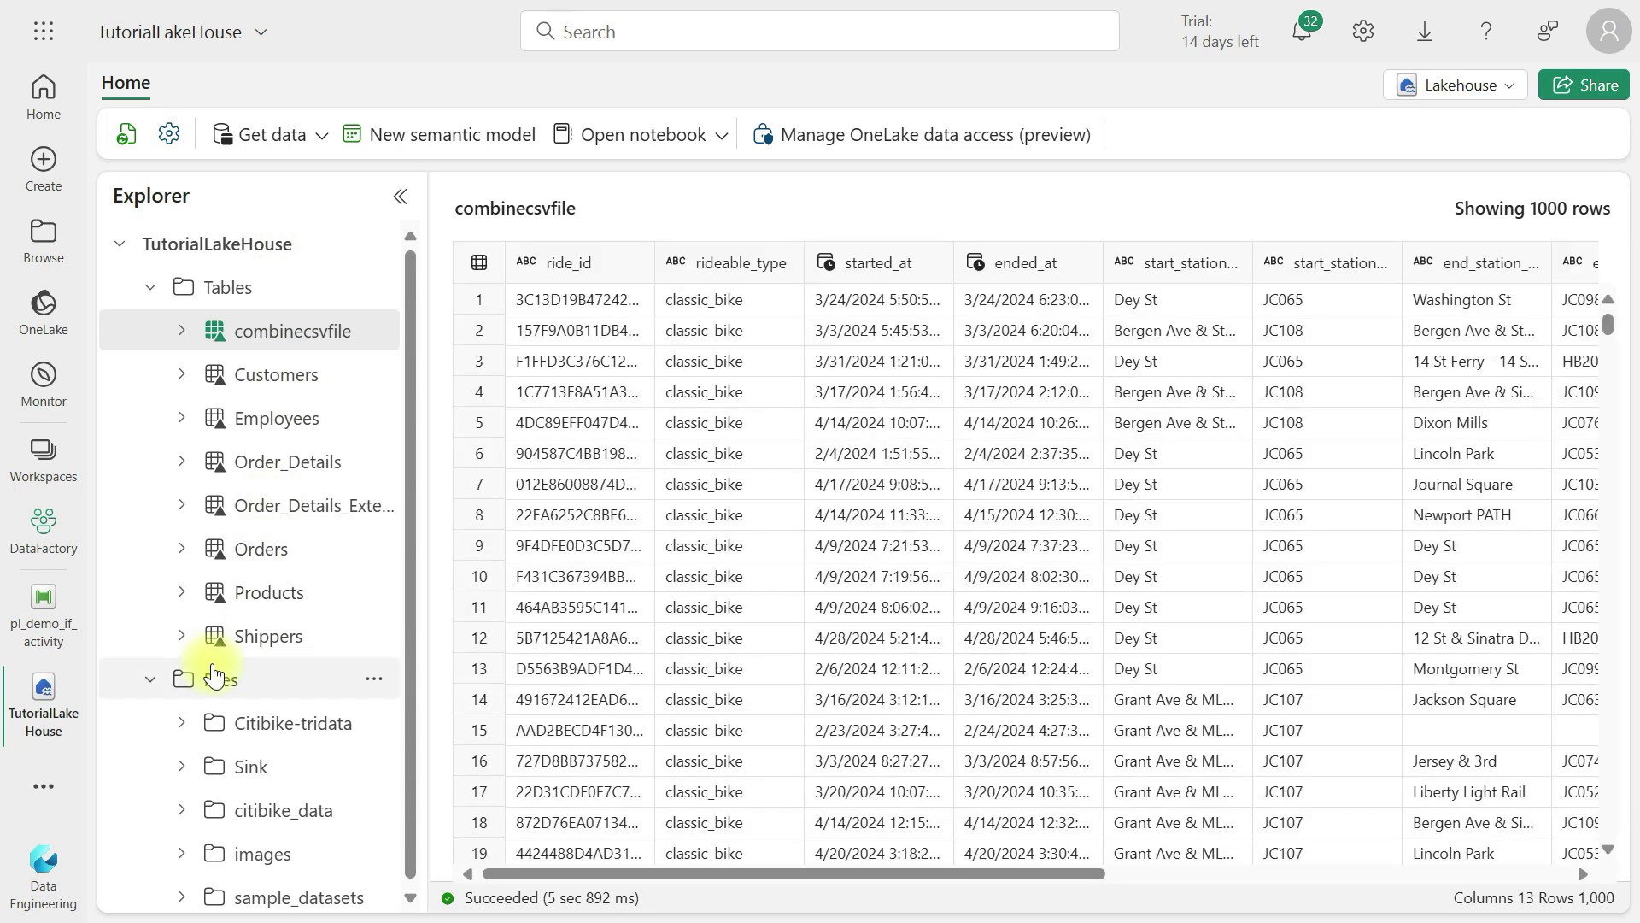
{"action": "left_click", "coordinate": [268, 724]}
{"action": "left_click", "coordinate": [615, 338]}
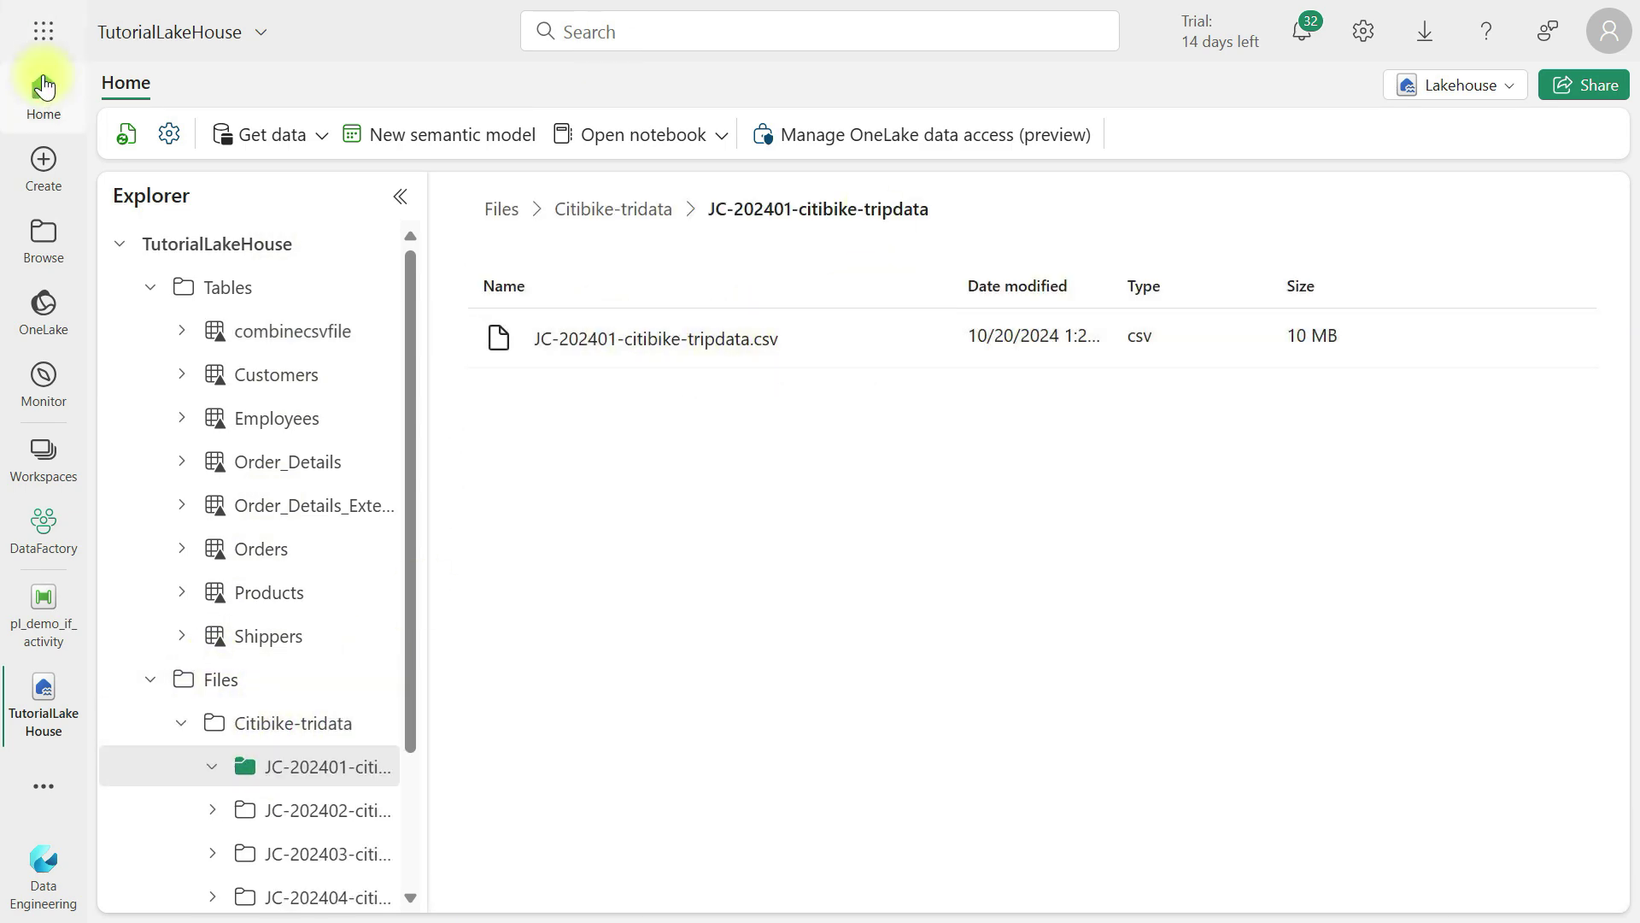
{"action": "left_click", "coordinate": [39, 598]}
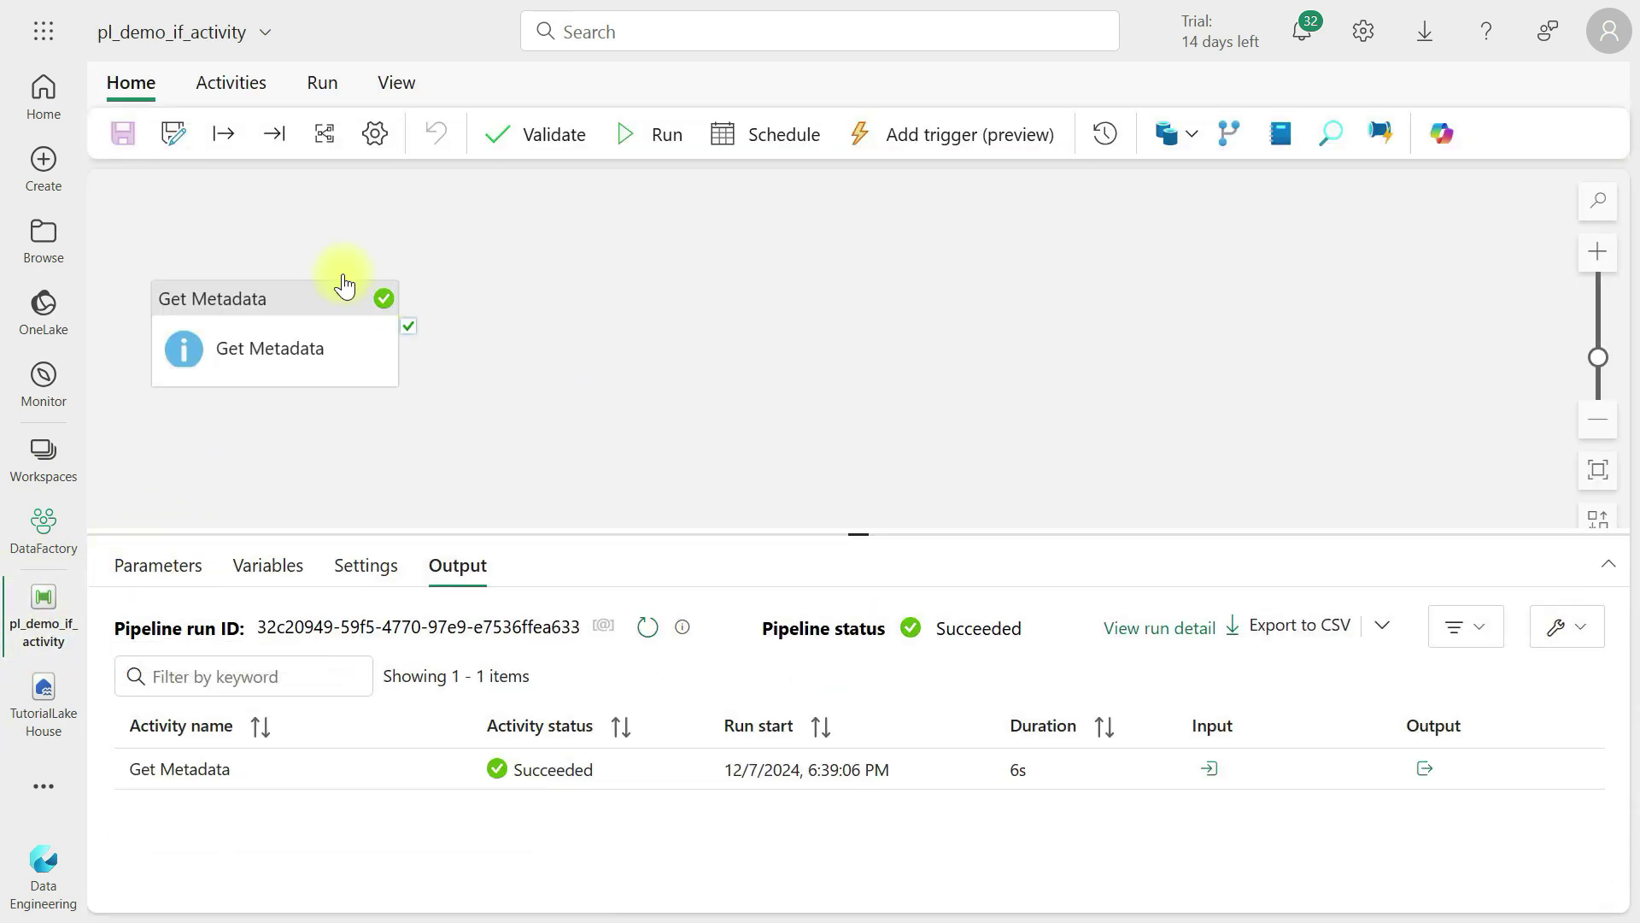
Add an If Condition activity to the pipeline and place it beside the Get Metadata activity
{"action": "left_click", "coordinate": [293, 299]}
{"action": "left_click", "coordinate": [248, 82]}
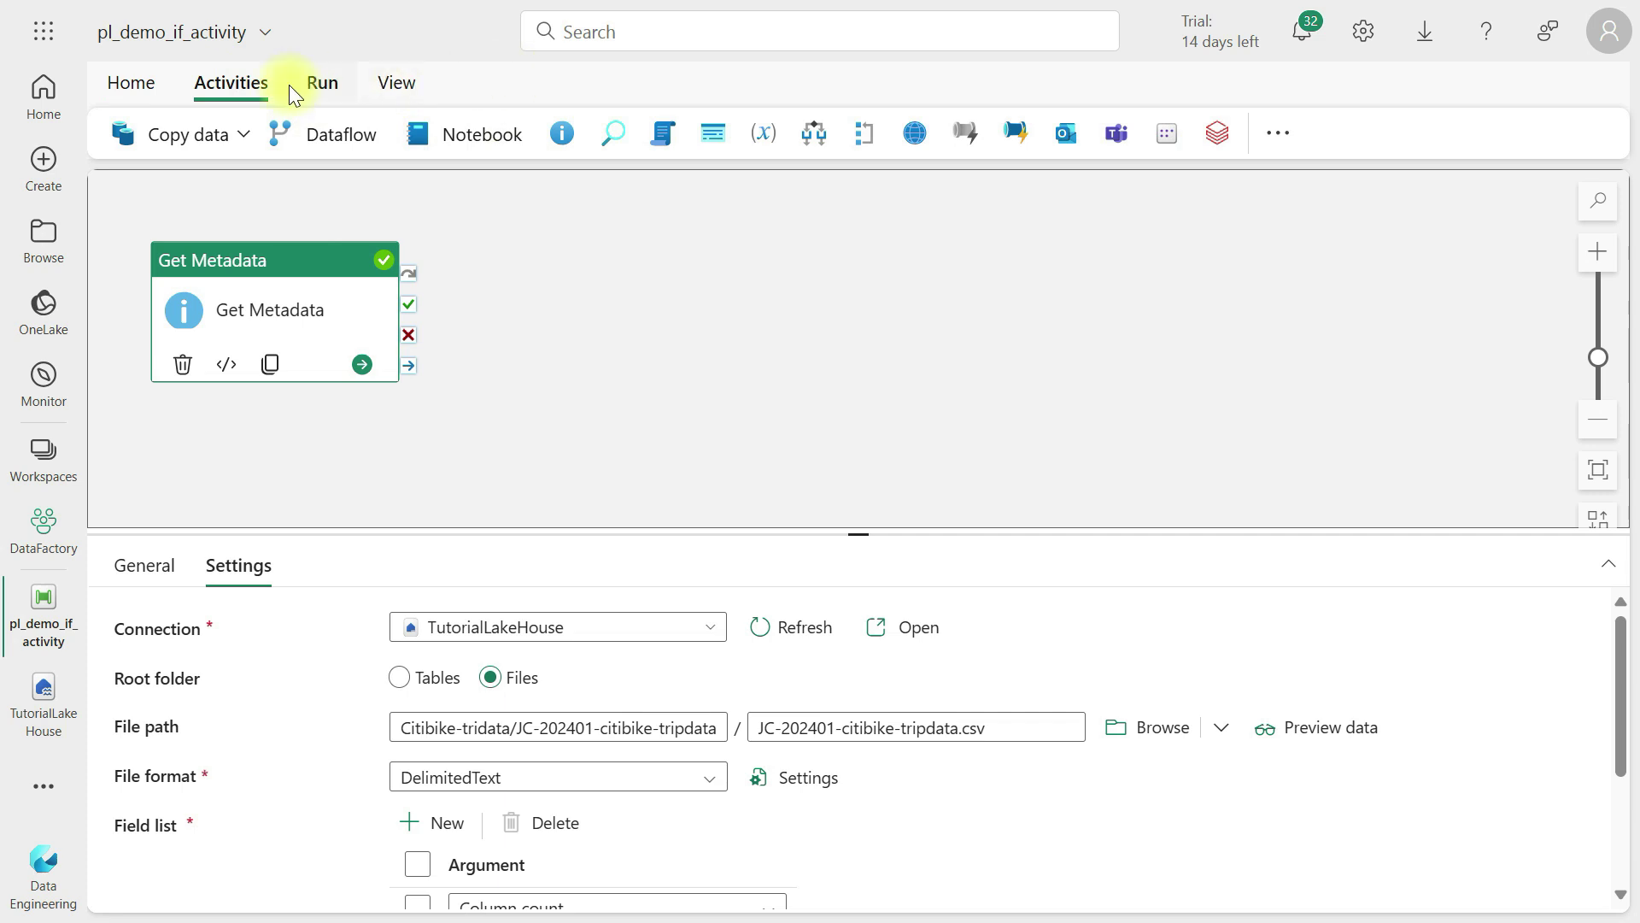
{"action": "left_click", "coordinate": [1260, 133]}
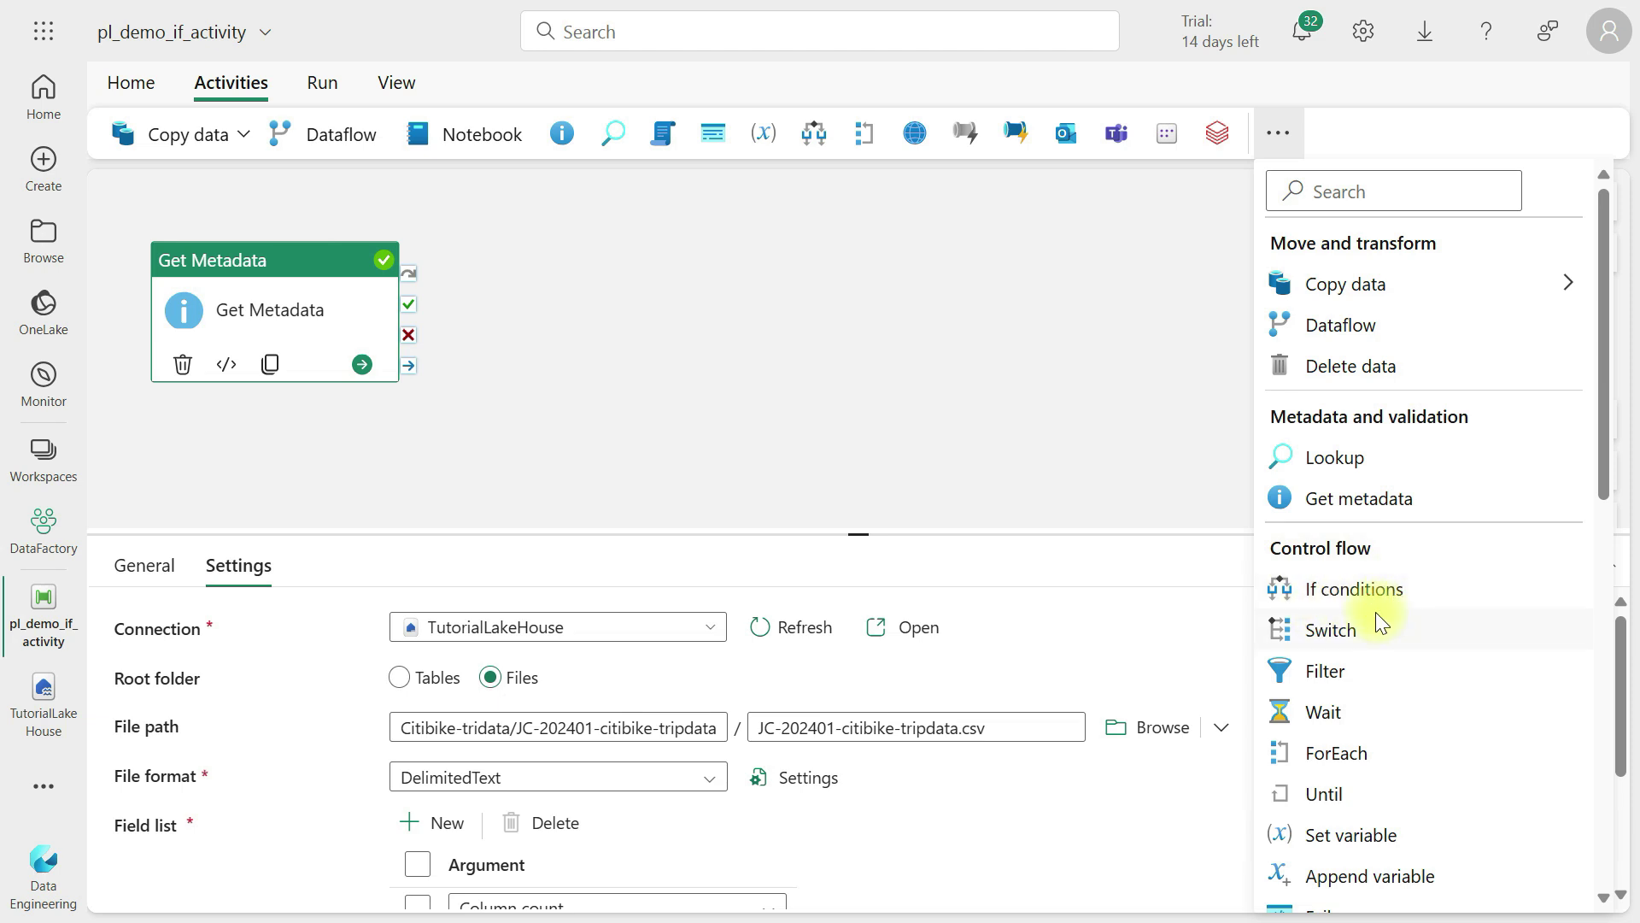
{"action": "scroll", "coordinate": [1366, 656], "scroll_direction": "down", "scroll_amount": 3}
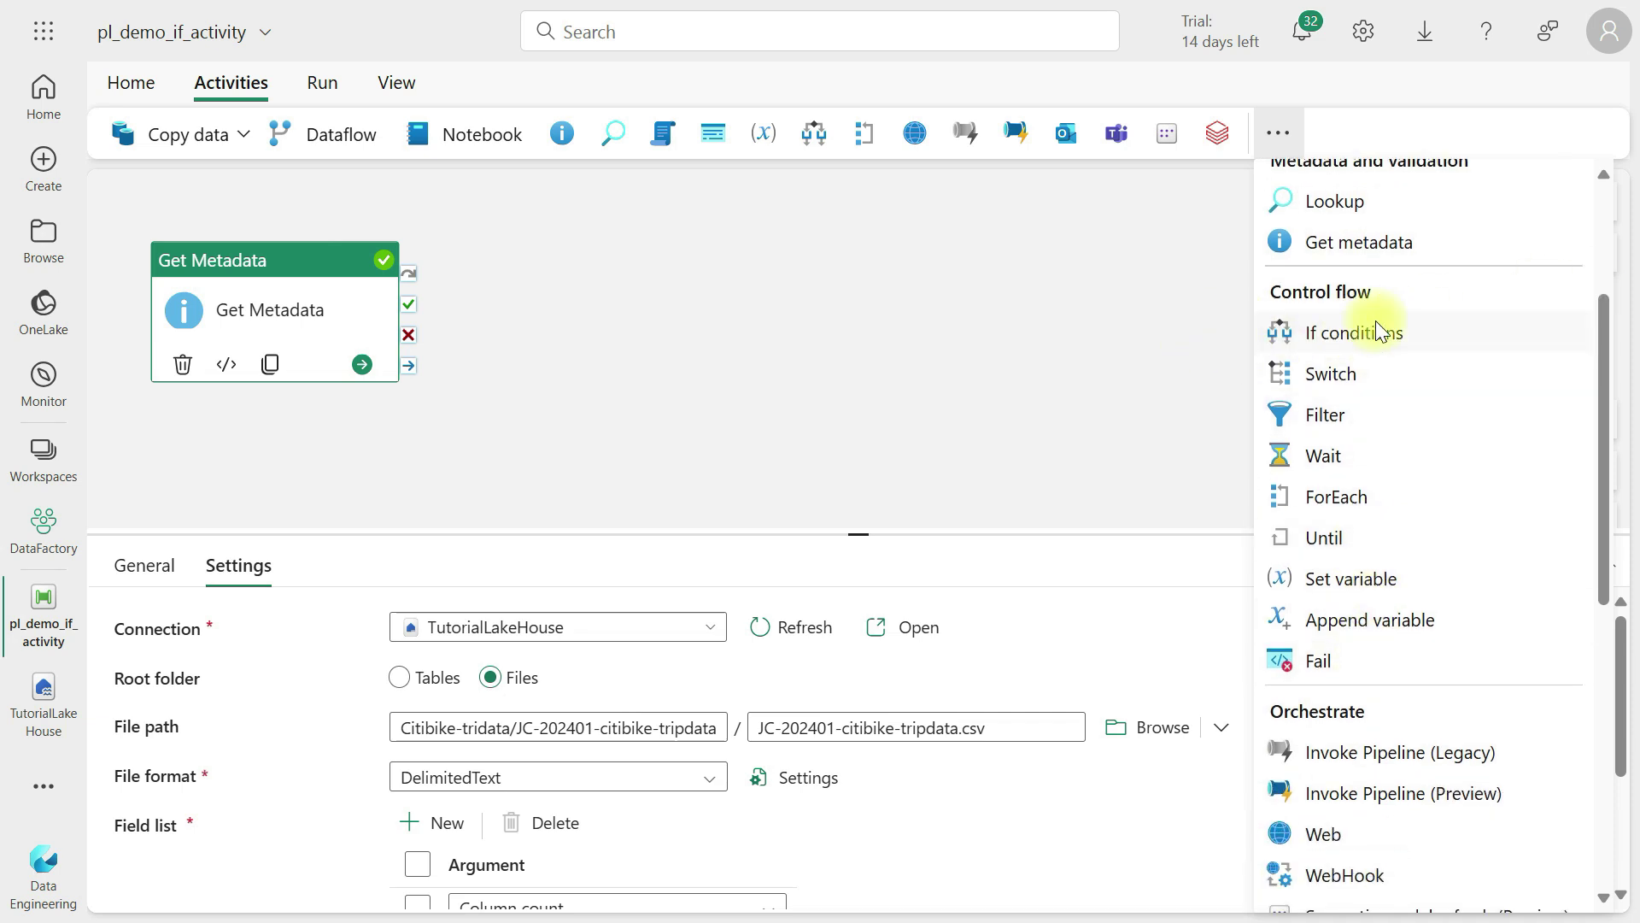
{"action": "left_click", "coordinate": [1330, 331]}
{"action": "left_click_drag", "start_coordinate": [675, 265], "coordinate": [818, 248]}
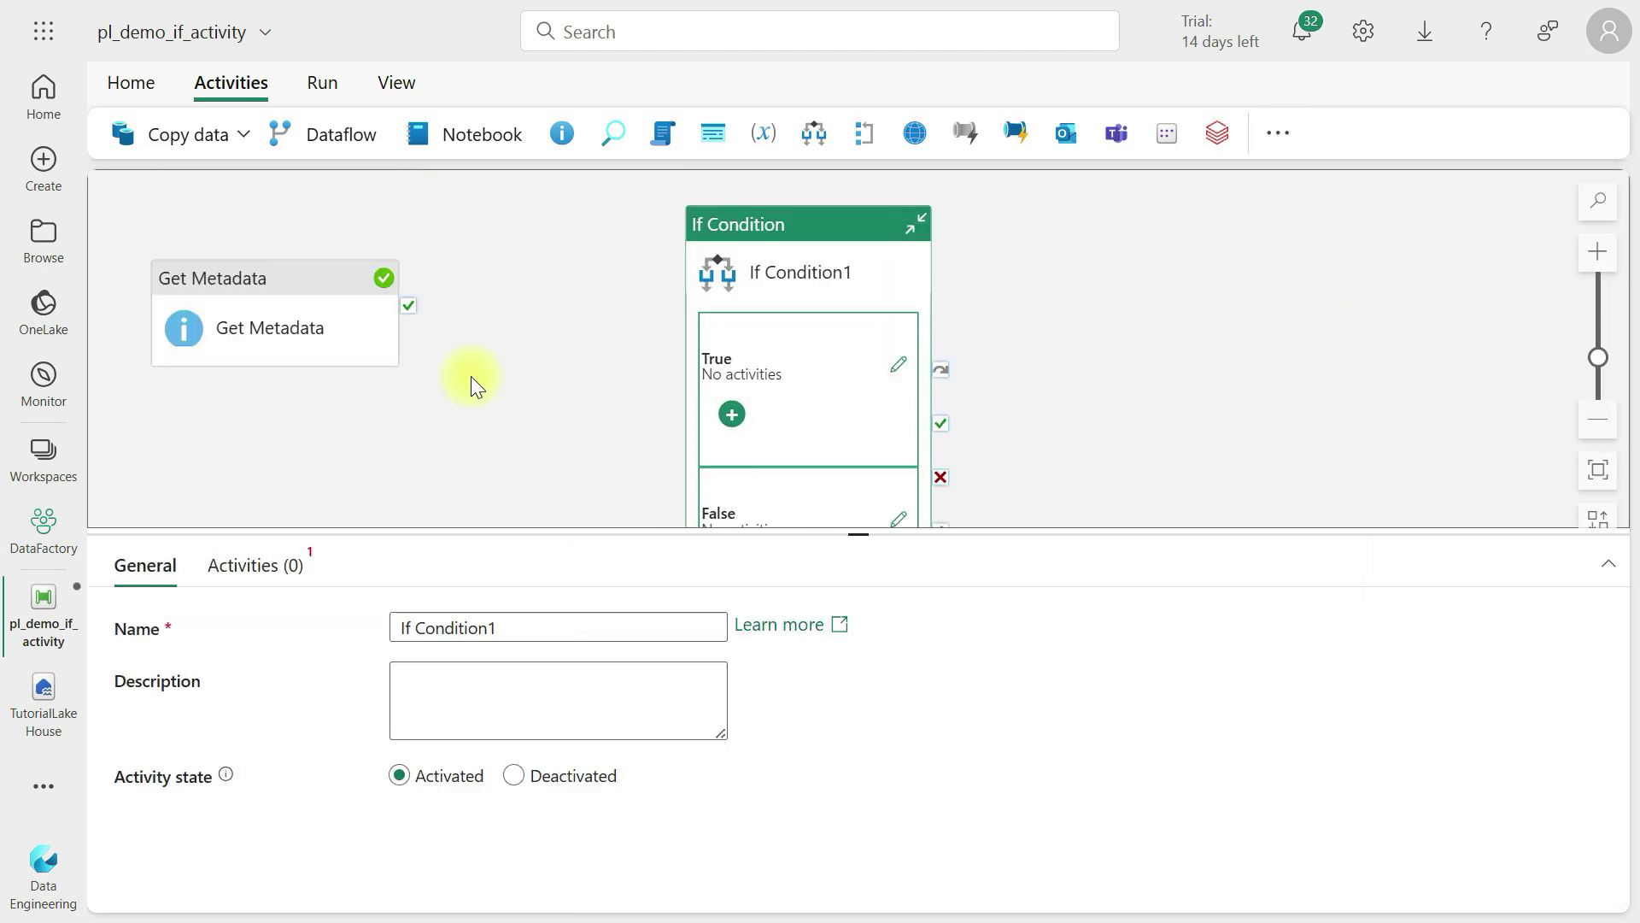
Connect the Get Metadata activity's on-success output to the If Condition activity and show its expression and case settings
{"action": "left_click_drag", "start_coordinate": [409, 306], "coordinate": [707, 352]}
{"action": "left_click", "coordinate": [685, 234]}
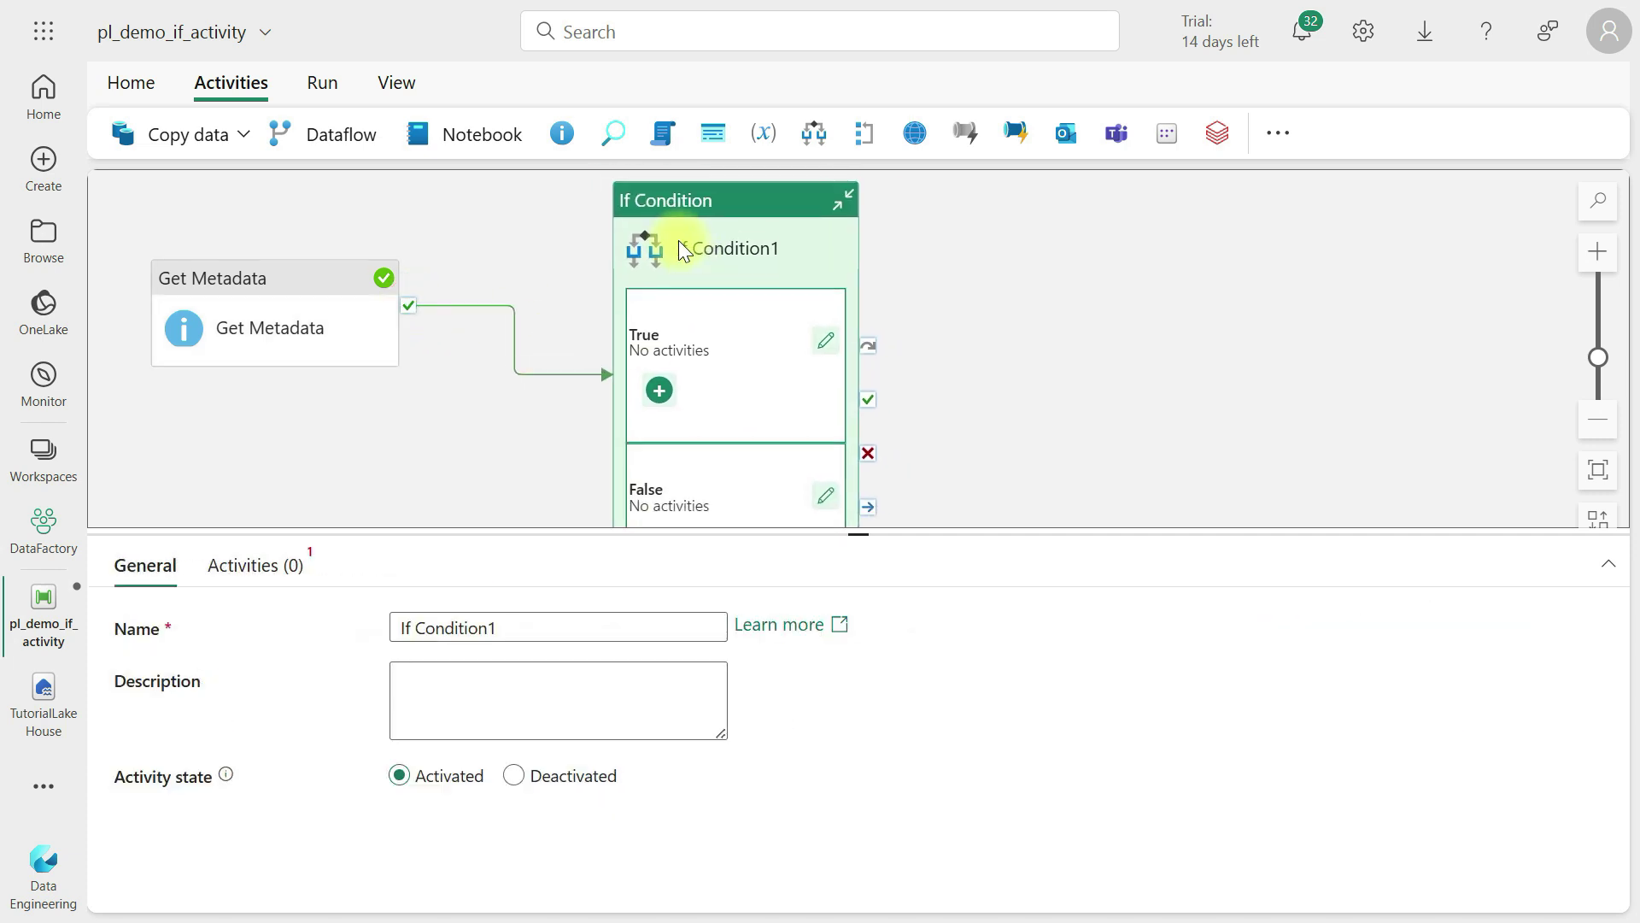
{"action": "scroll", "coordinate": [678, 239], "scroll_direction": "down", "scroll_amount": 2}
{"action": "left_click", "coordinate": [250, 568]}
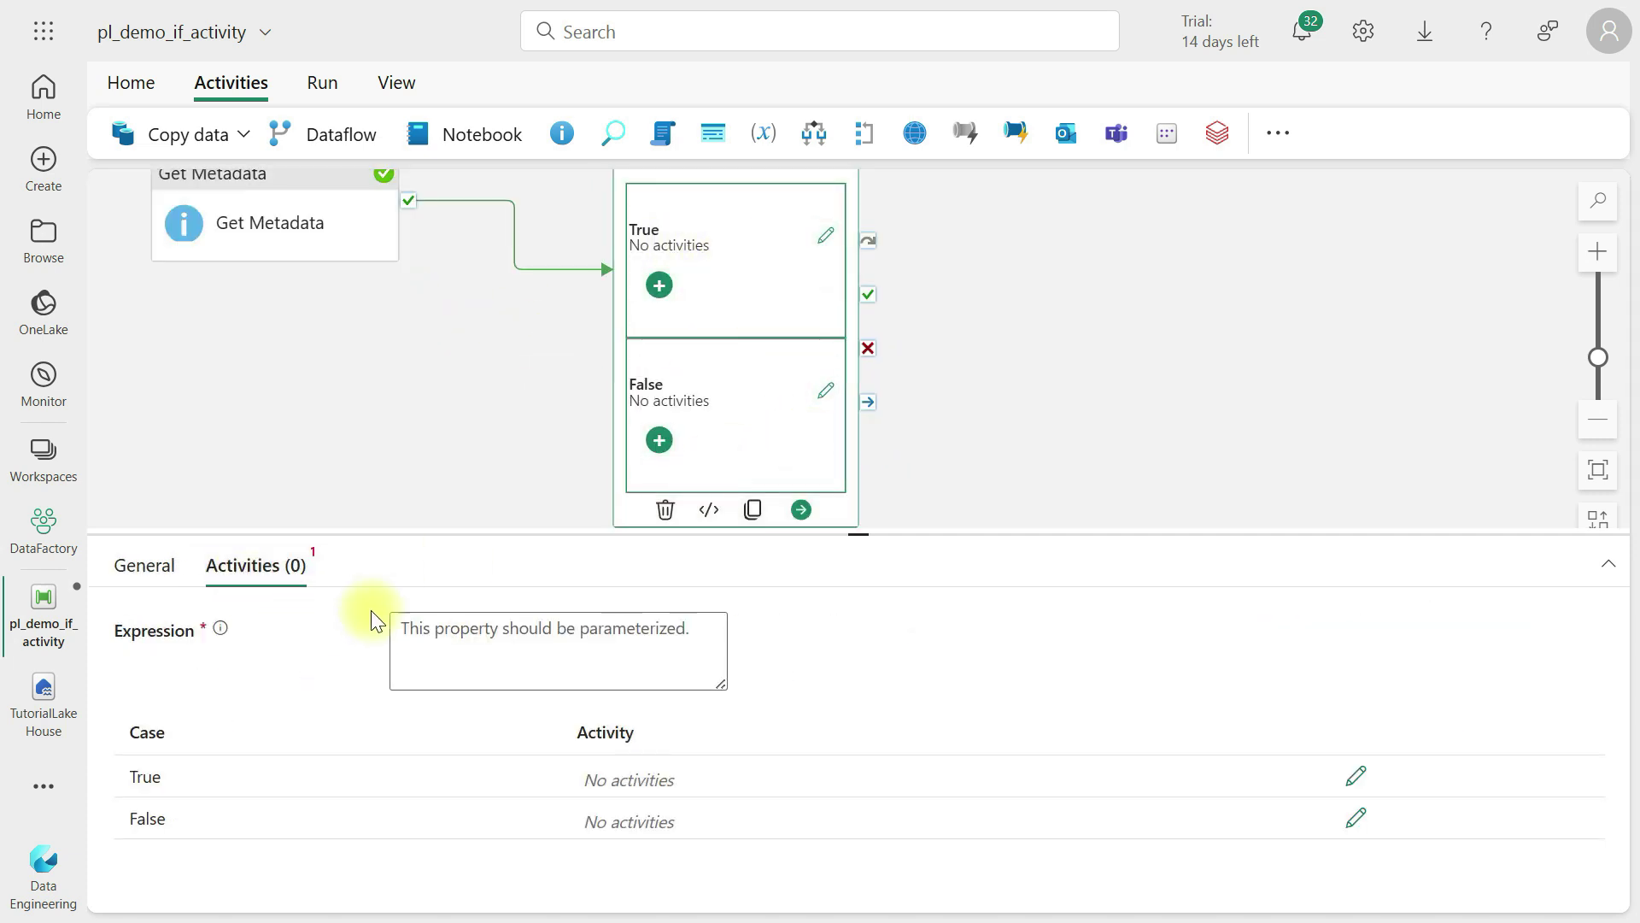
{"action": "left_click", "coordinate": [1598, 472]}
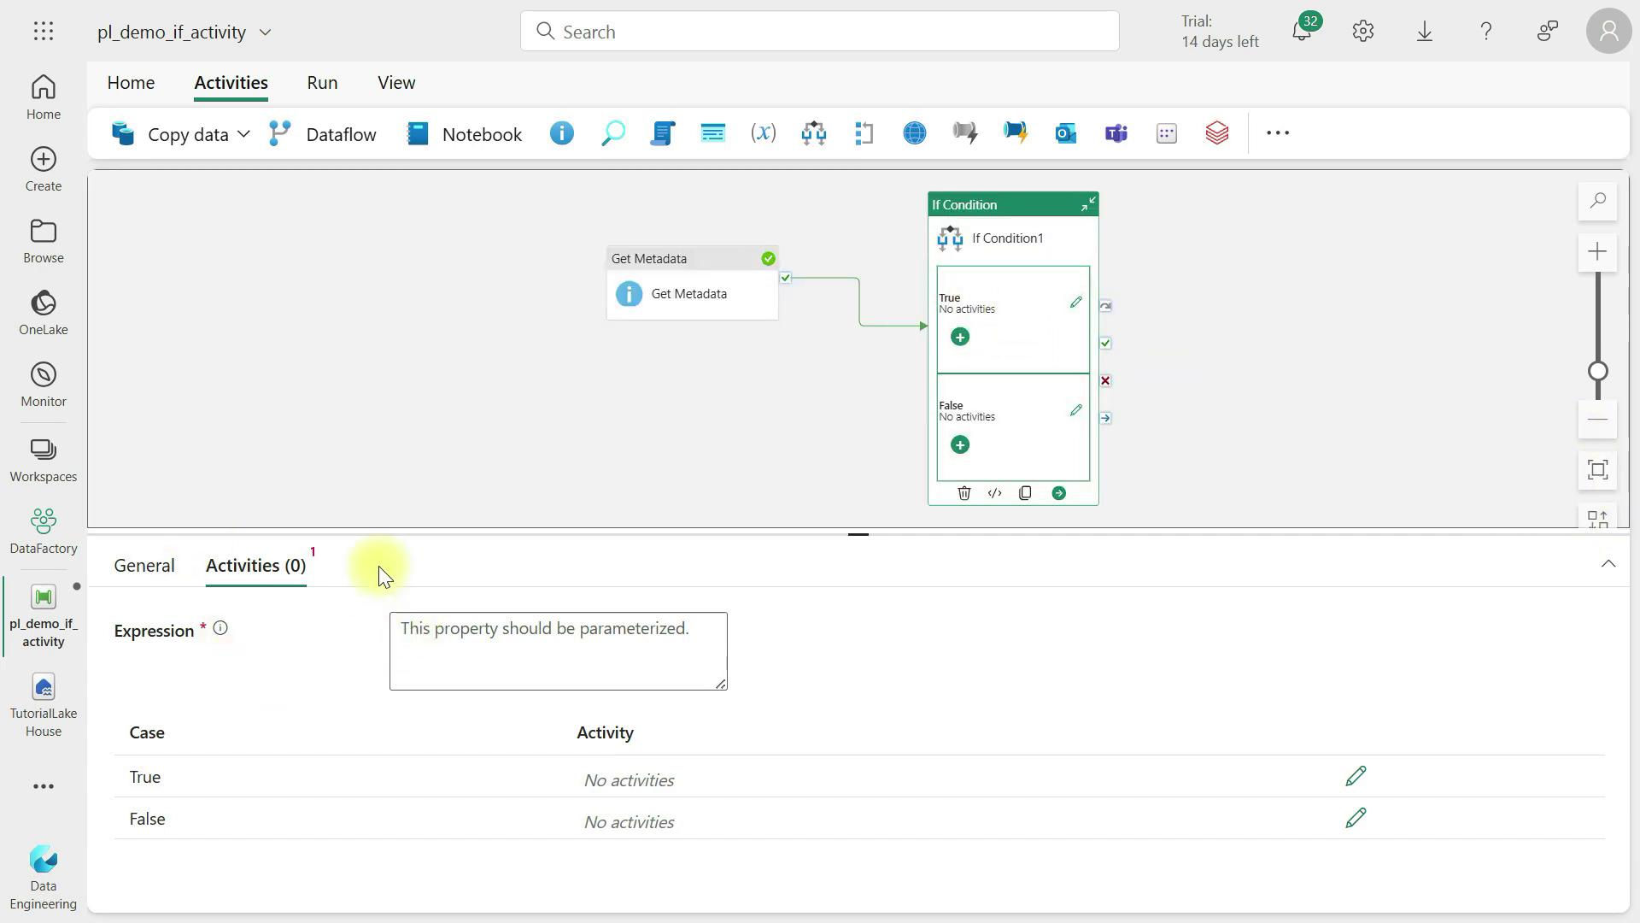
Rename the If Condition1 activity to If Condition
{"action": "left_click", "coordinate": [145, 566]}
{"action": "left_click", "coordinate": [517, 629]}
{"action": "key", "text": "BackSpace"}
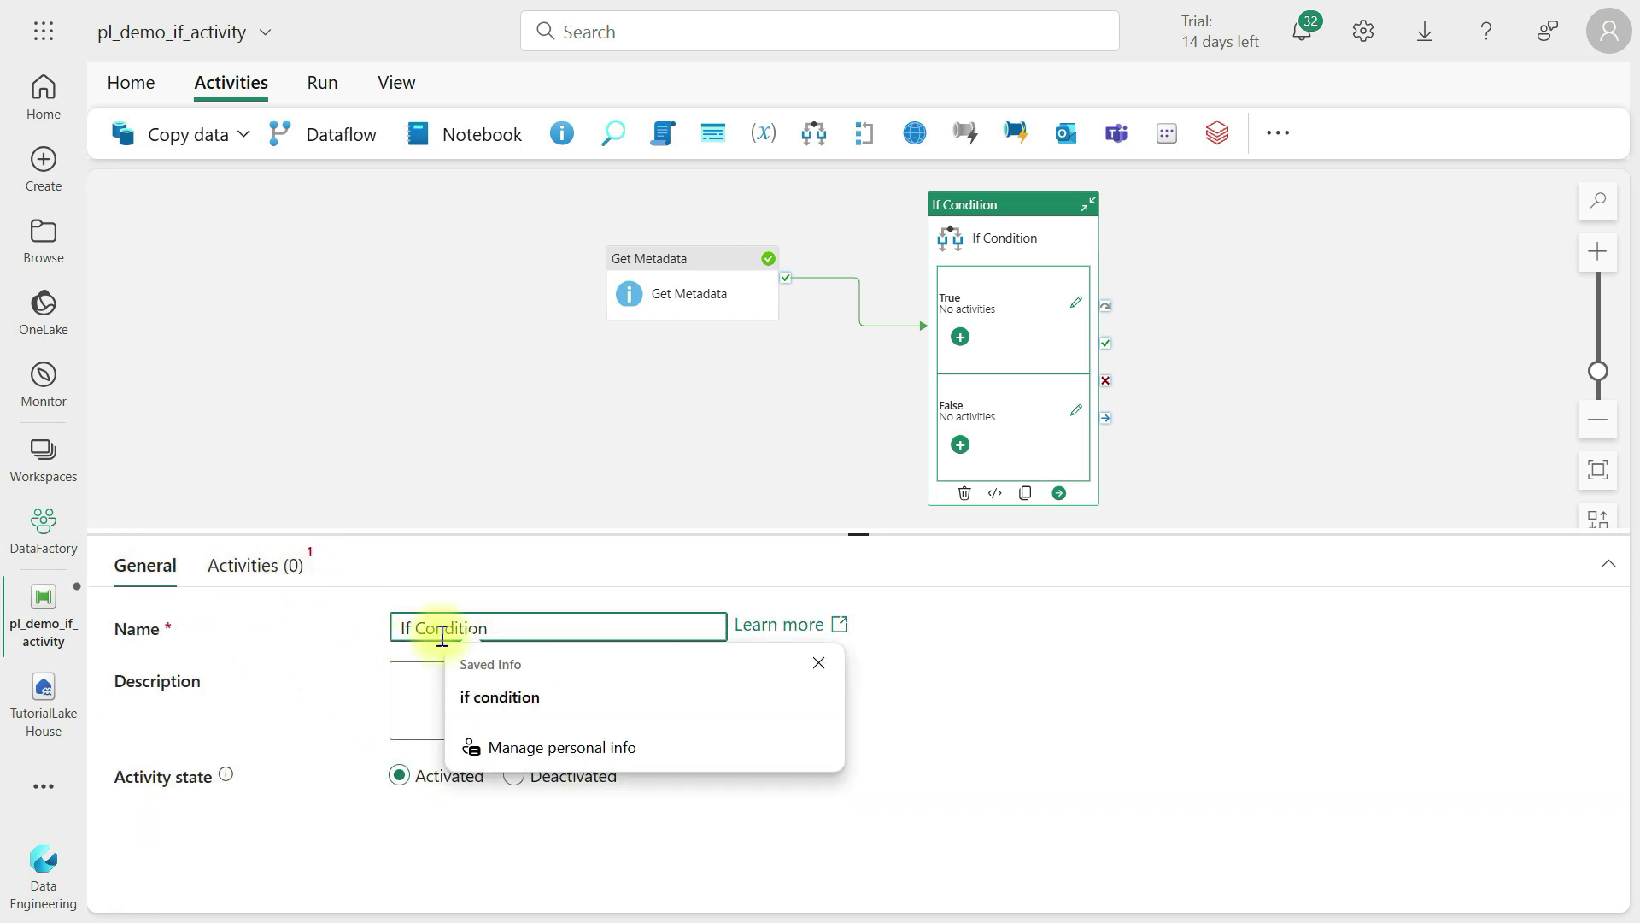
Start a dynamic expression for the If Condition activity with the Get Metadata columnCount output
{"action": "left_click", "coordinate": [222, 560]}
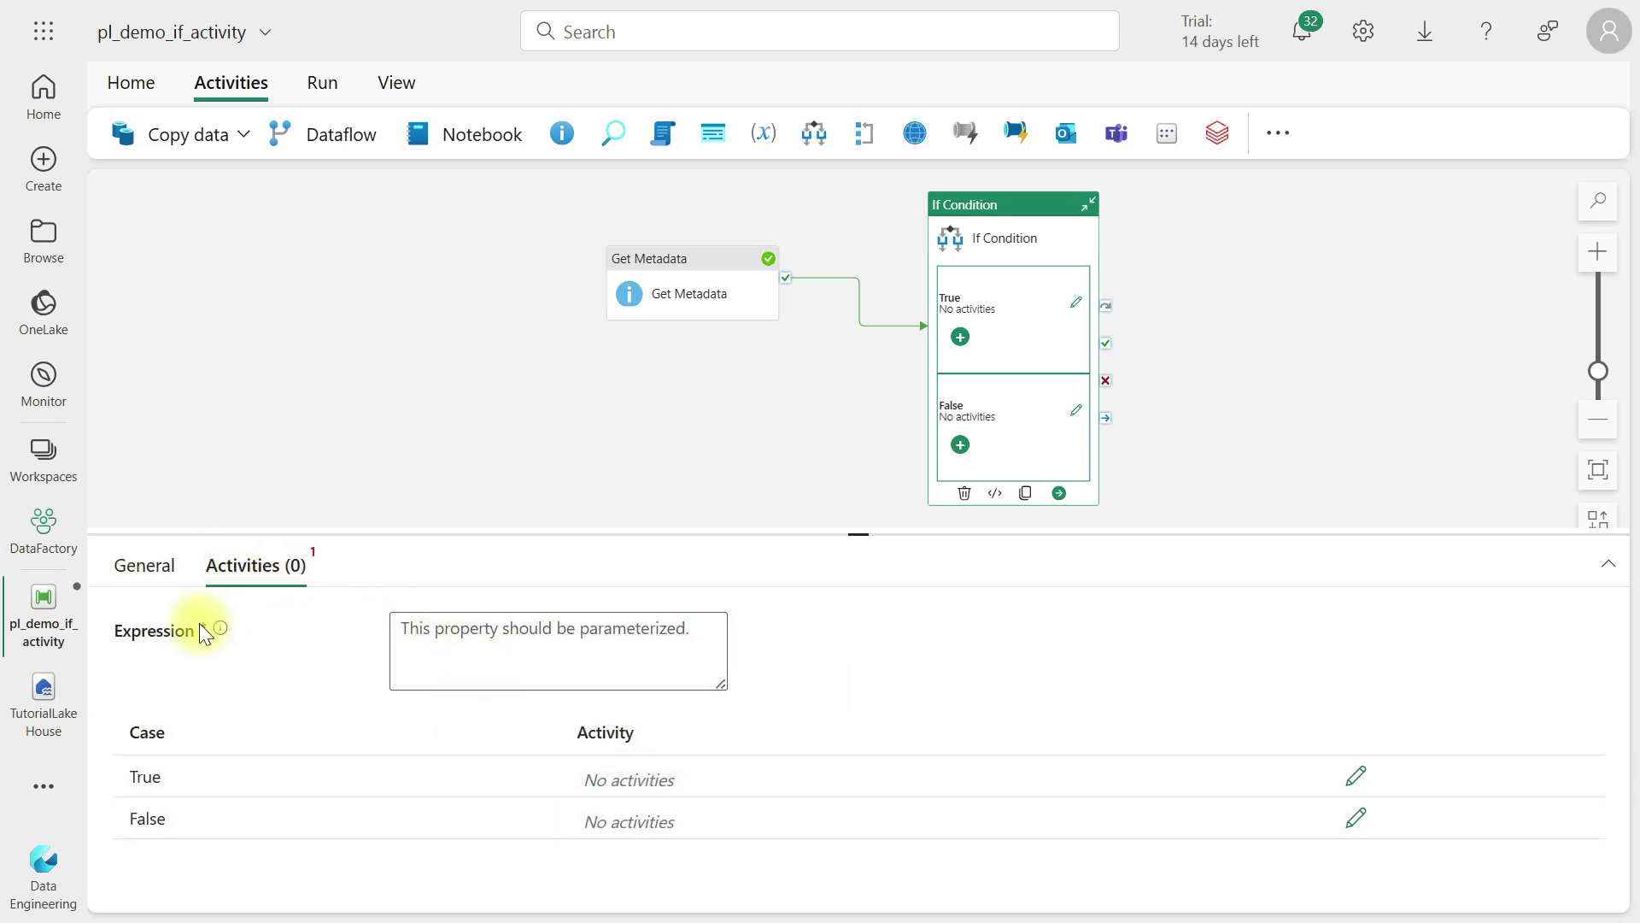
{"action": "mouse_move", "coordinate": [219, 627]}
{"action": "left_click", "coordinate": [633, 627]}
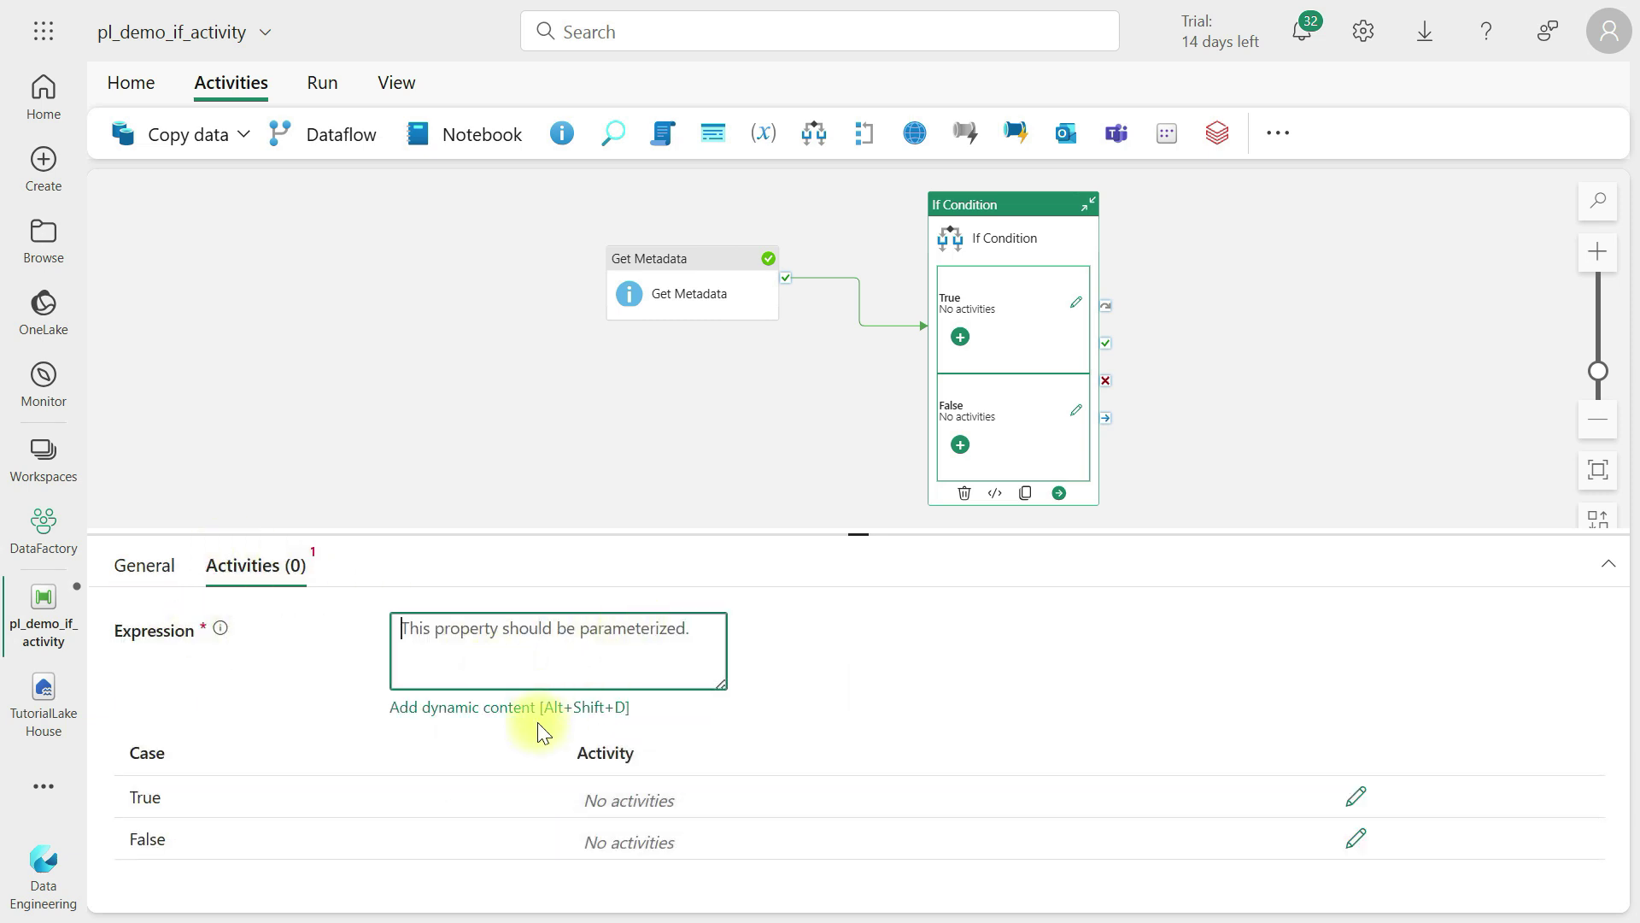
{"action": "left_click", "coordinate": [469, 707]}
{"action": "left_click", "coordinate": [436, 637]}
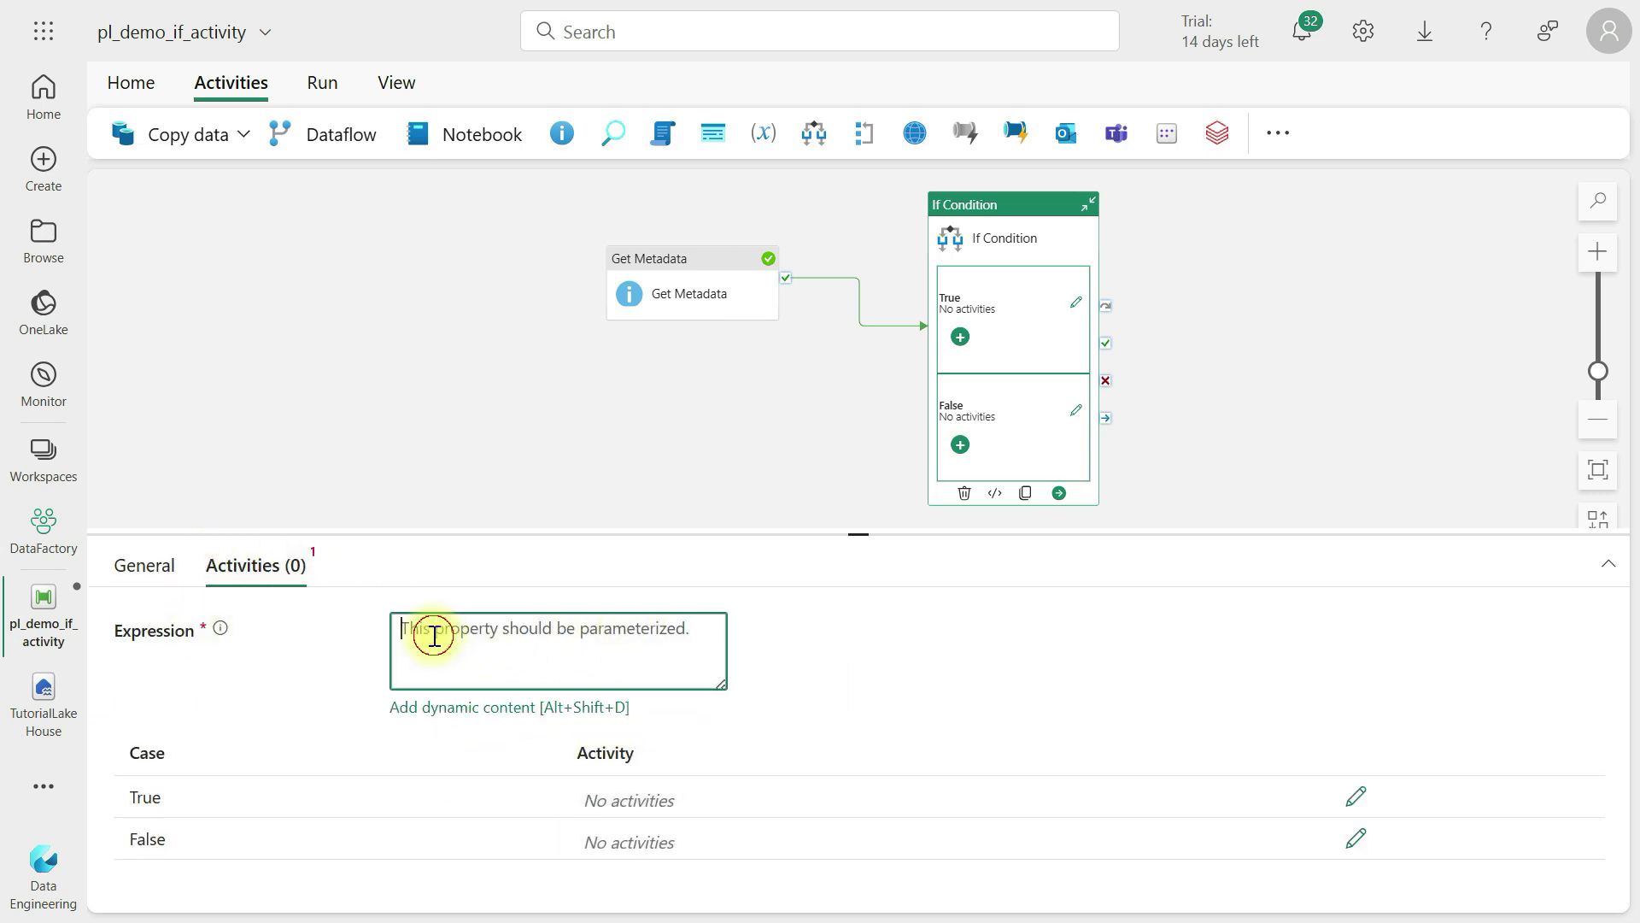
{"action": "left_click", "coordinate": [465, 707]}
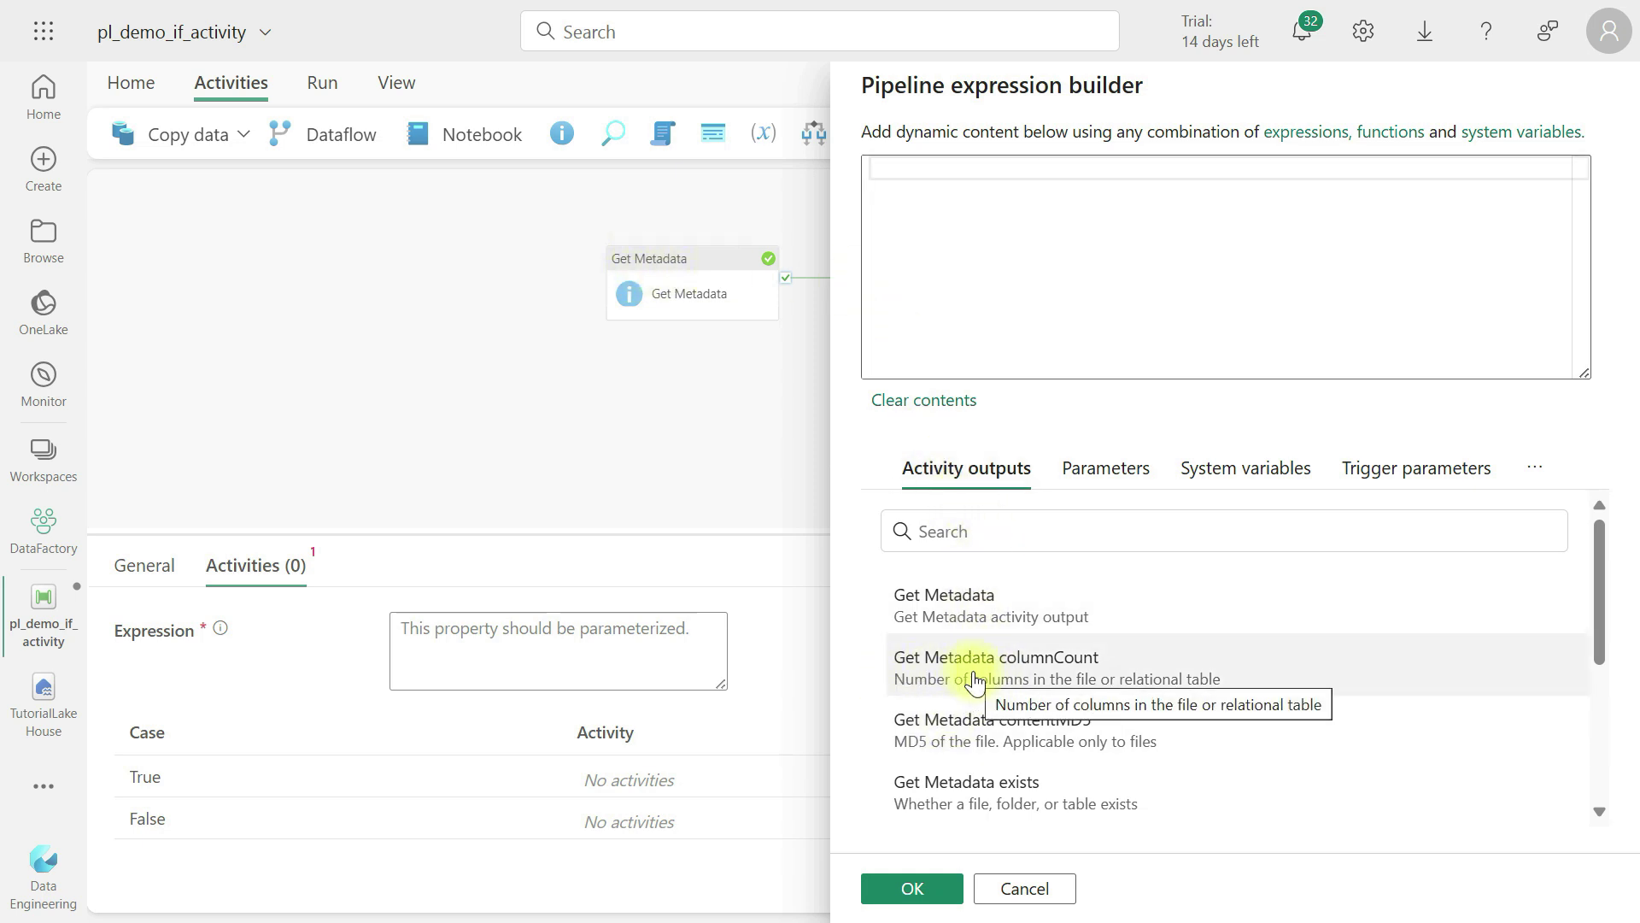
{"action": "left_click", "coordinate": [1073, 666]}
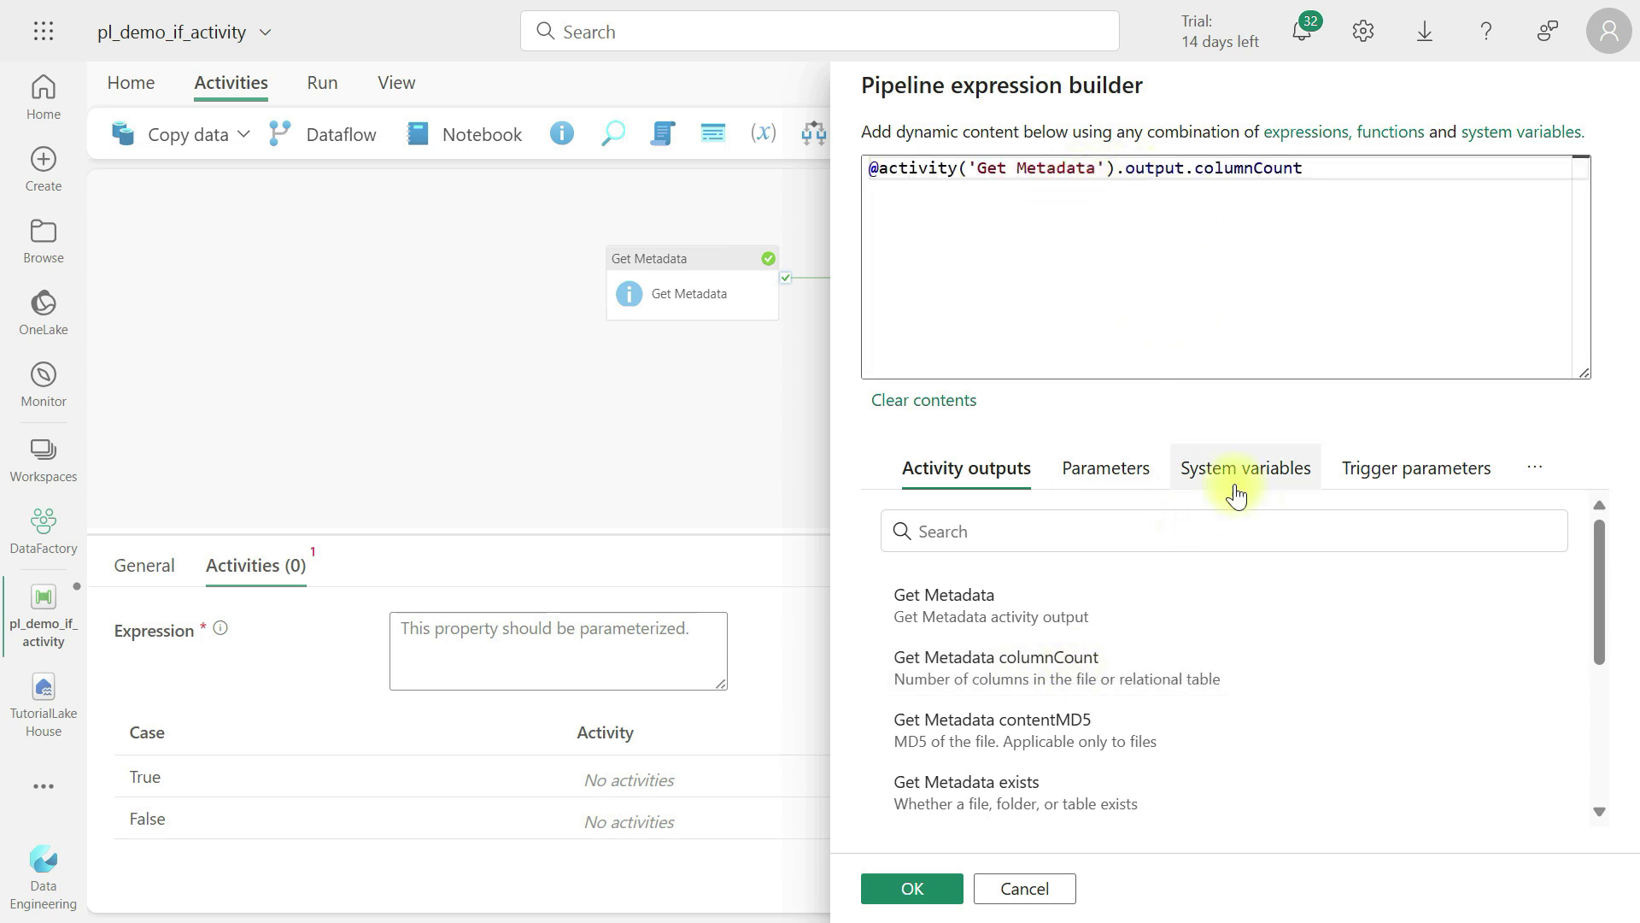
Insert the logical function equals directly after the @ sign of the expression
{"action": "left_click", "coordinate": [1536, 466]}
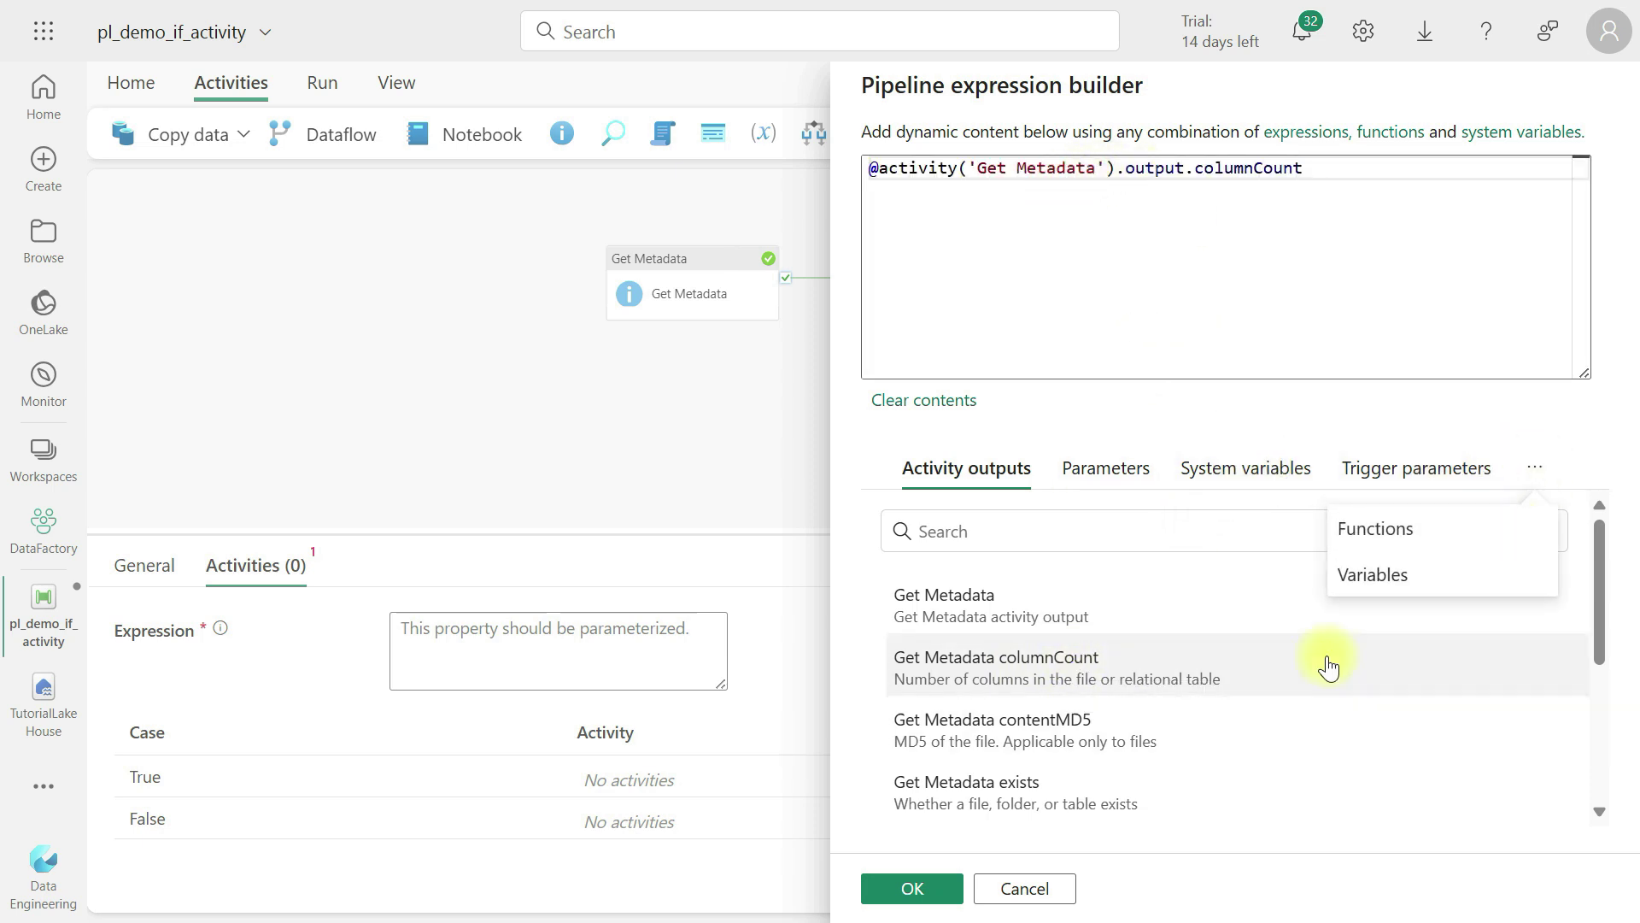
{"action": "left_click", "coordinate": [1394, 546]}
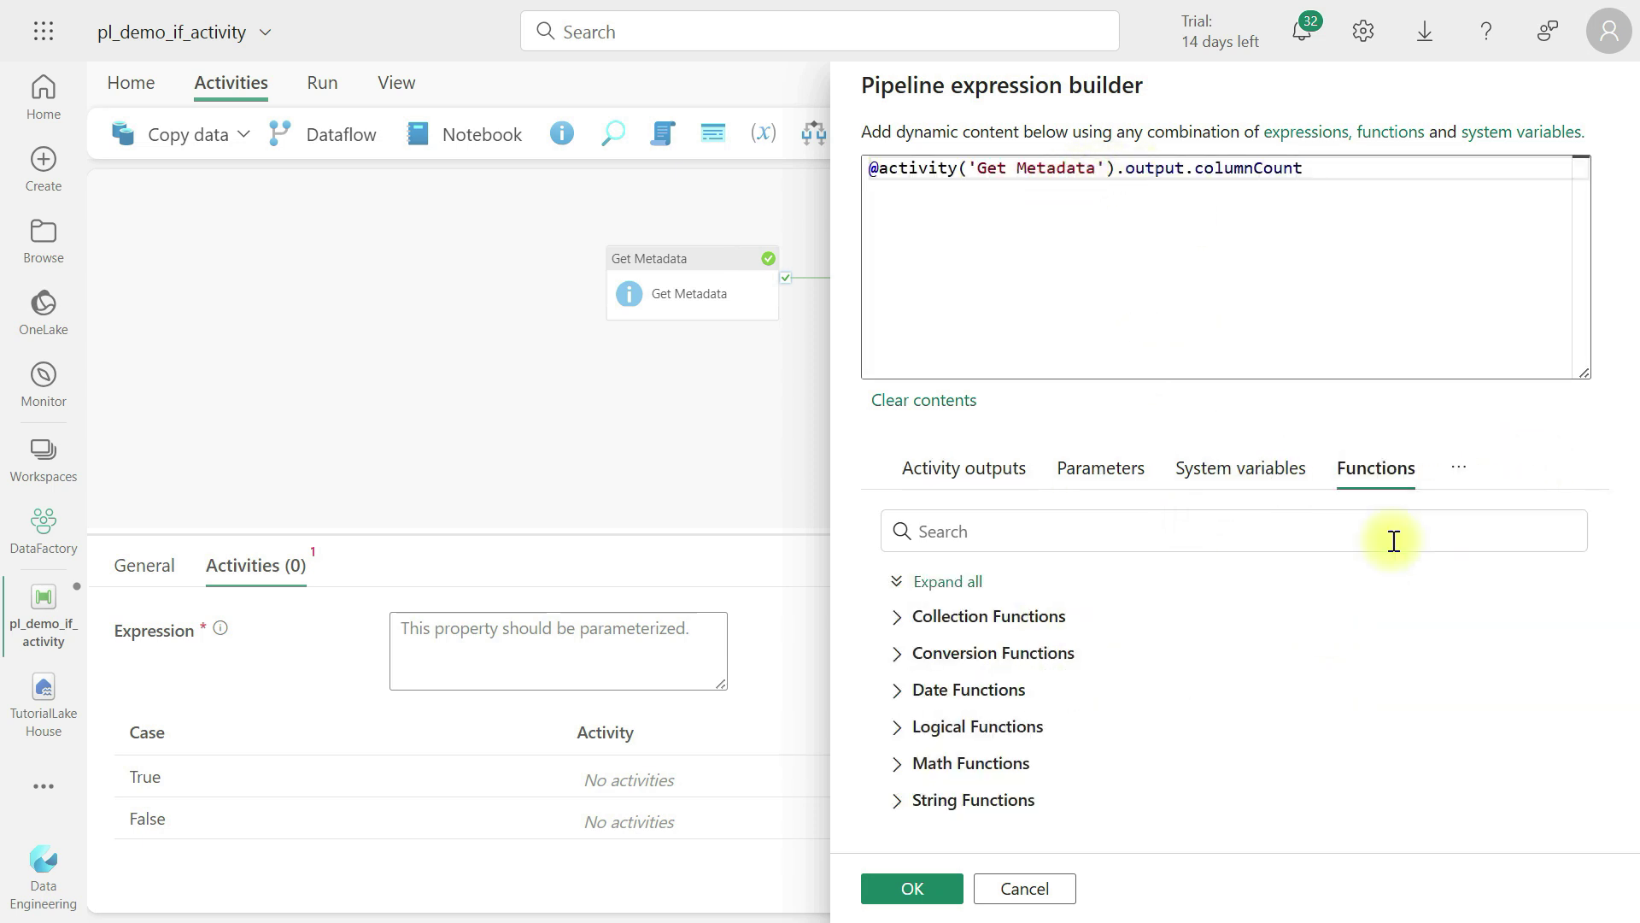
{"action": "left_click", "coordinate": [880, 168]}
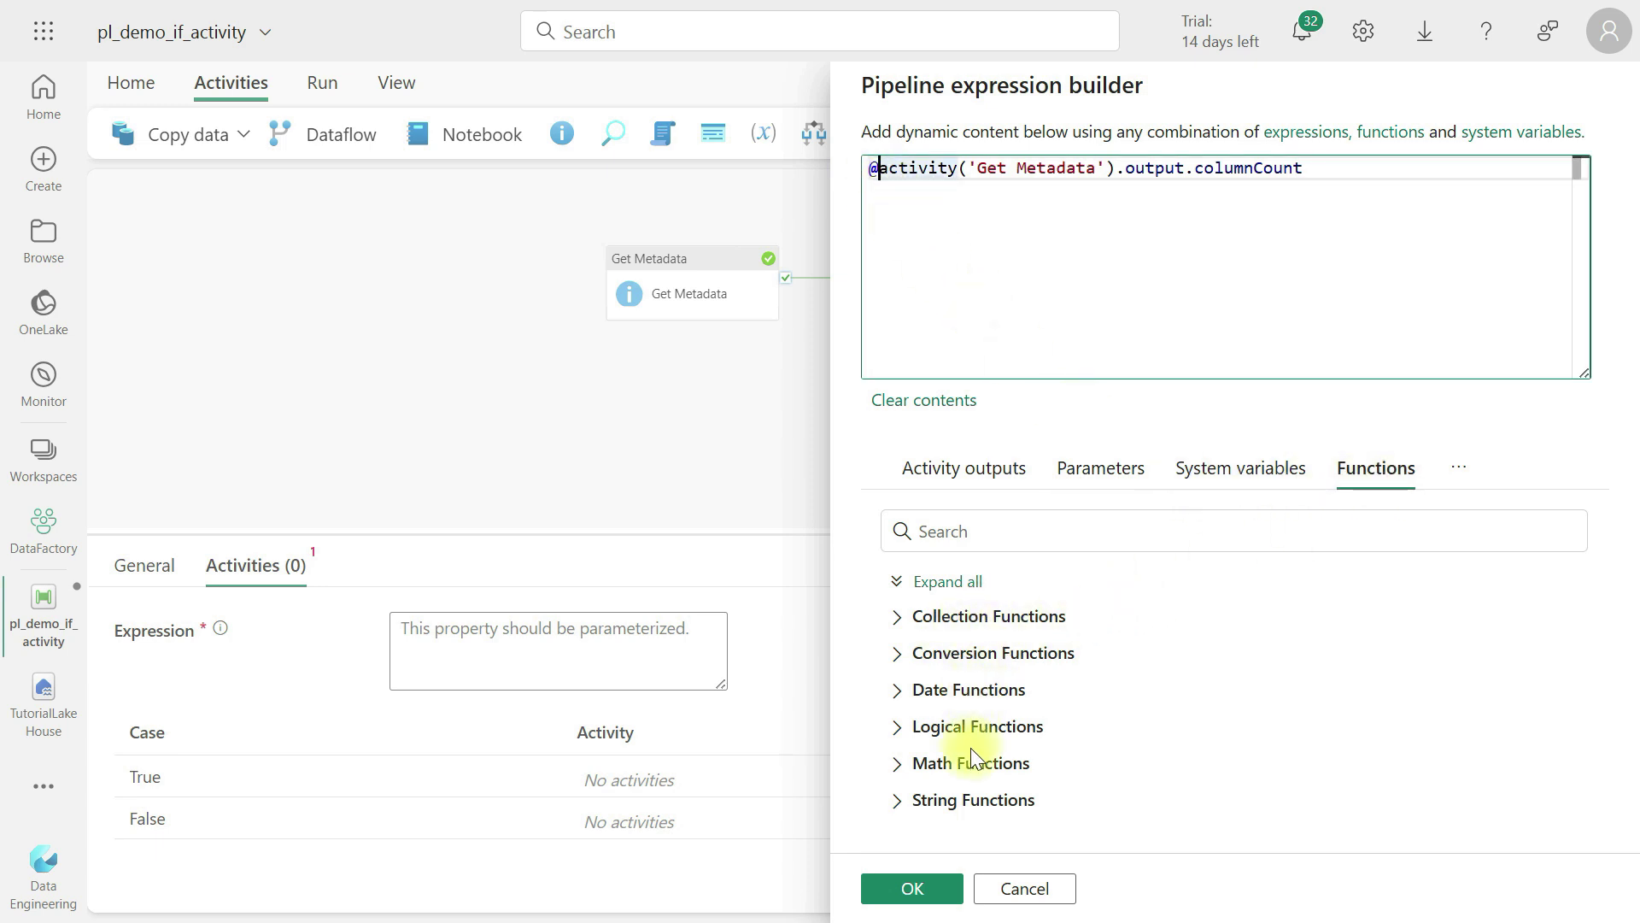
{"action": "left_click", "coordinate": [961, 726]}
{"action": "scroll", "coordinate": [1017, 720], "scroll_direction": "down", "scroll_amount": 2}
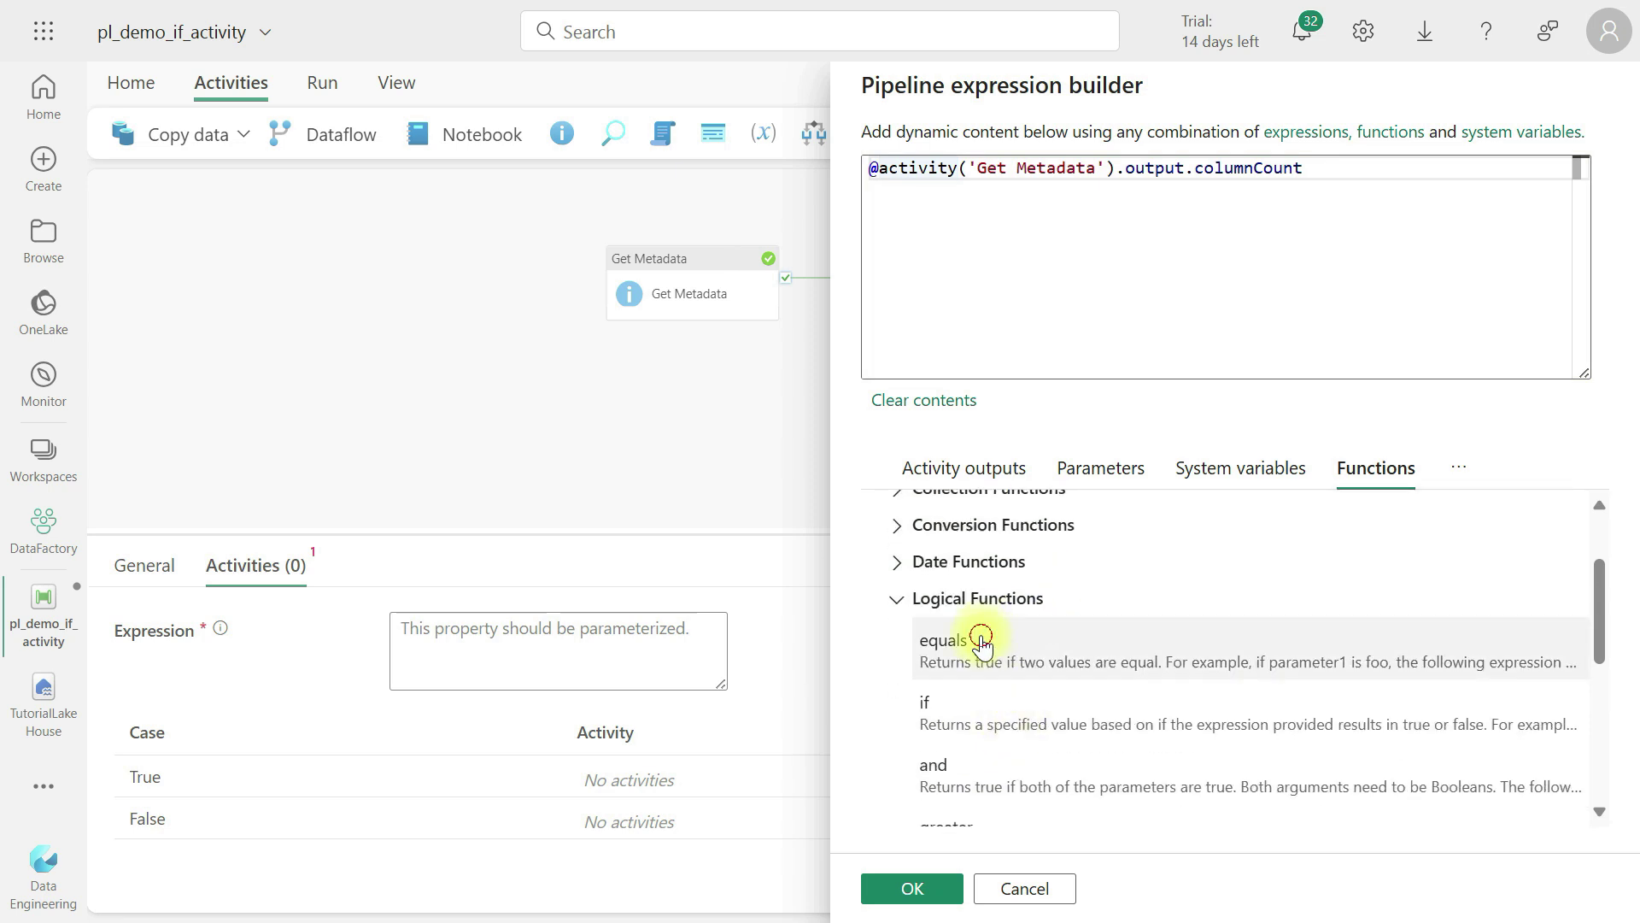
{"action": "left_click", "coordinate": [981, 640]}
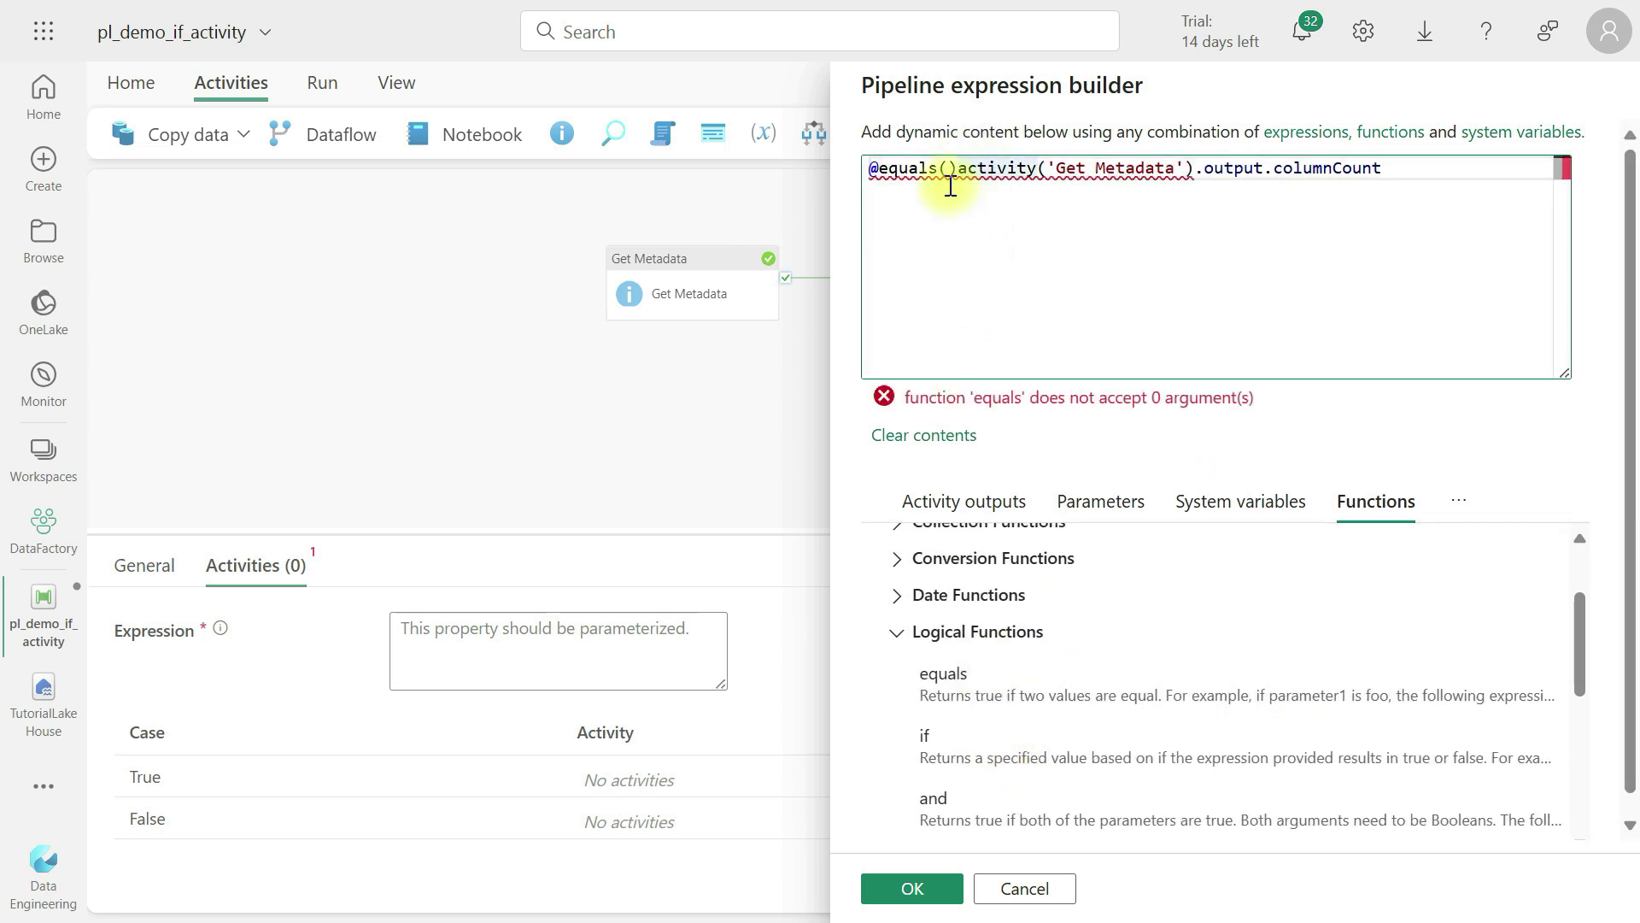
{"action": "mouse_move", "coordinate": [961, 167]}
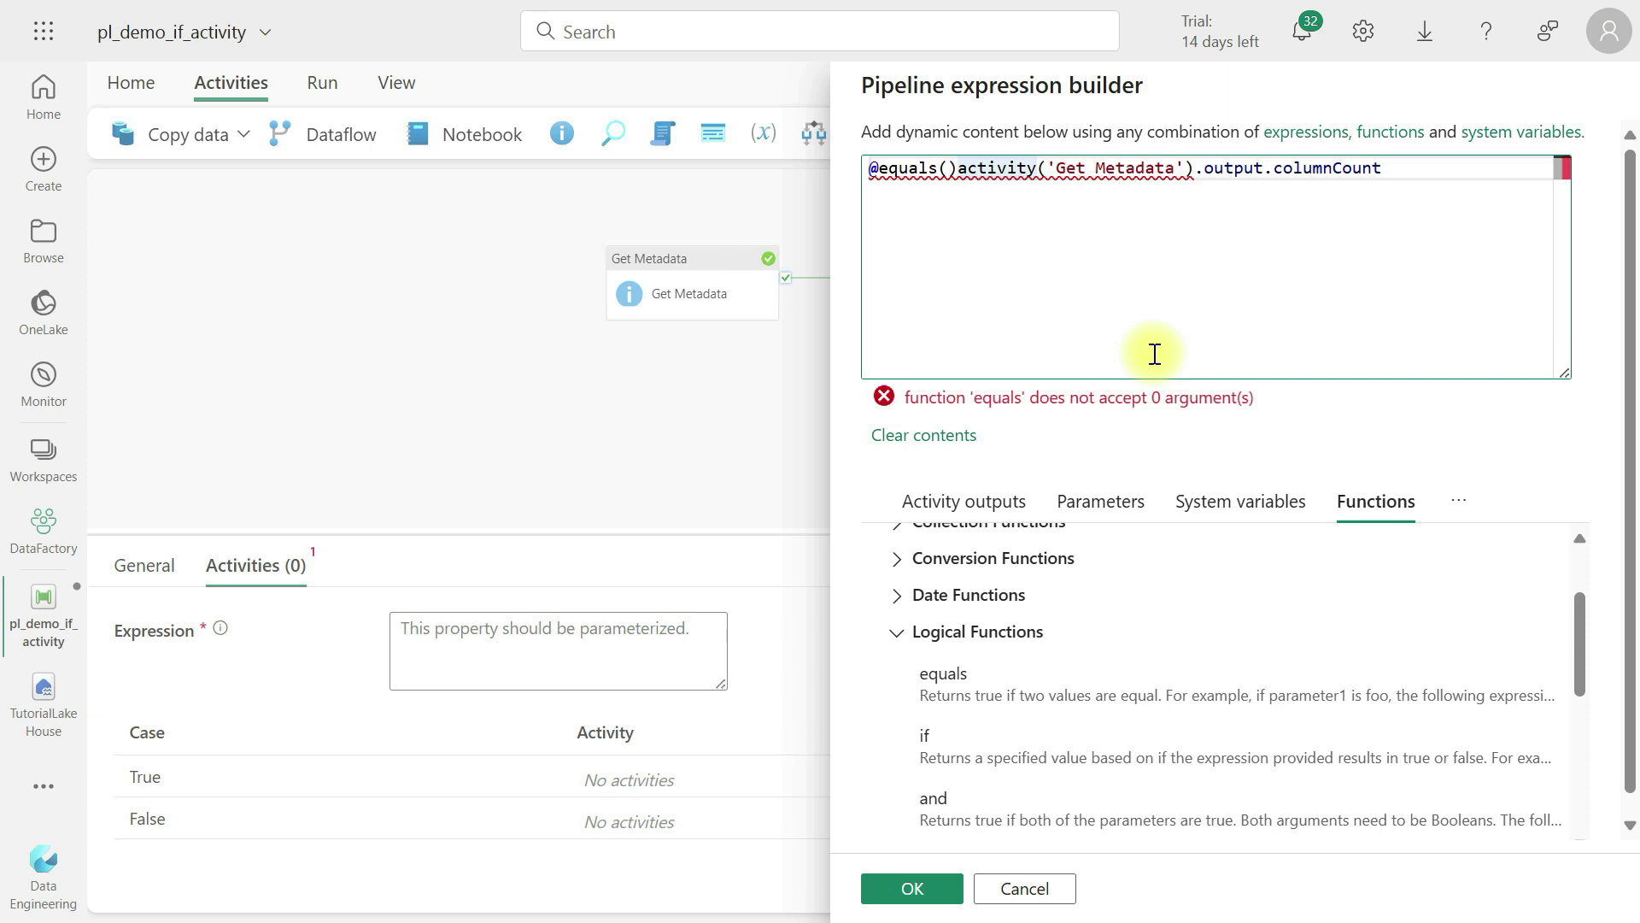
{"action": "key", "text": "Delete"}
{"action": "left_click", "coordinate": [1379, 182]}
{"action": "type", "text": ",1"}
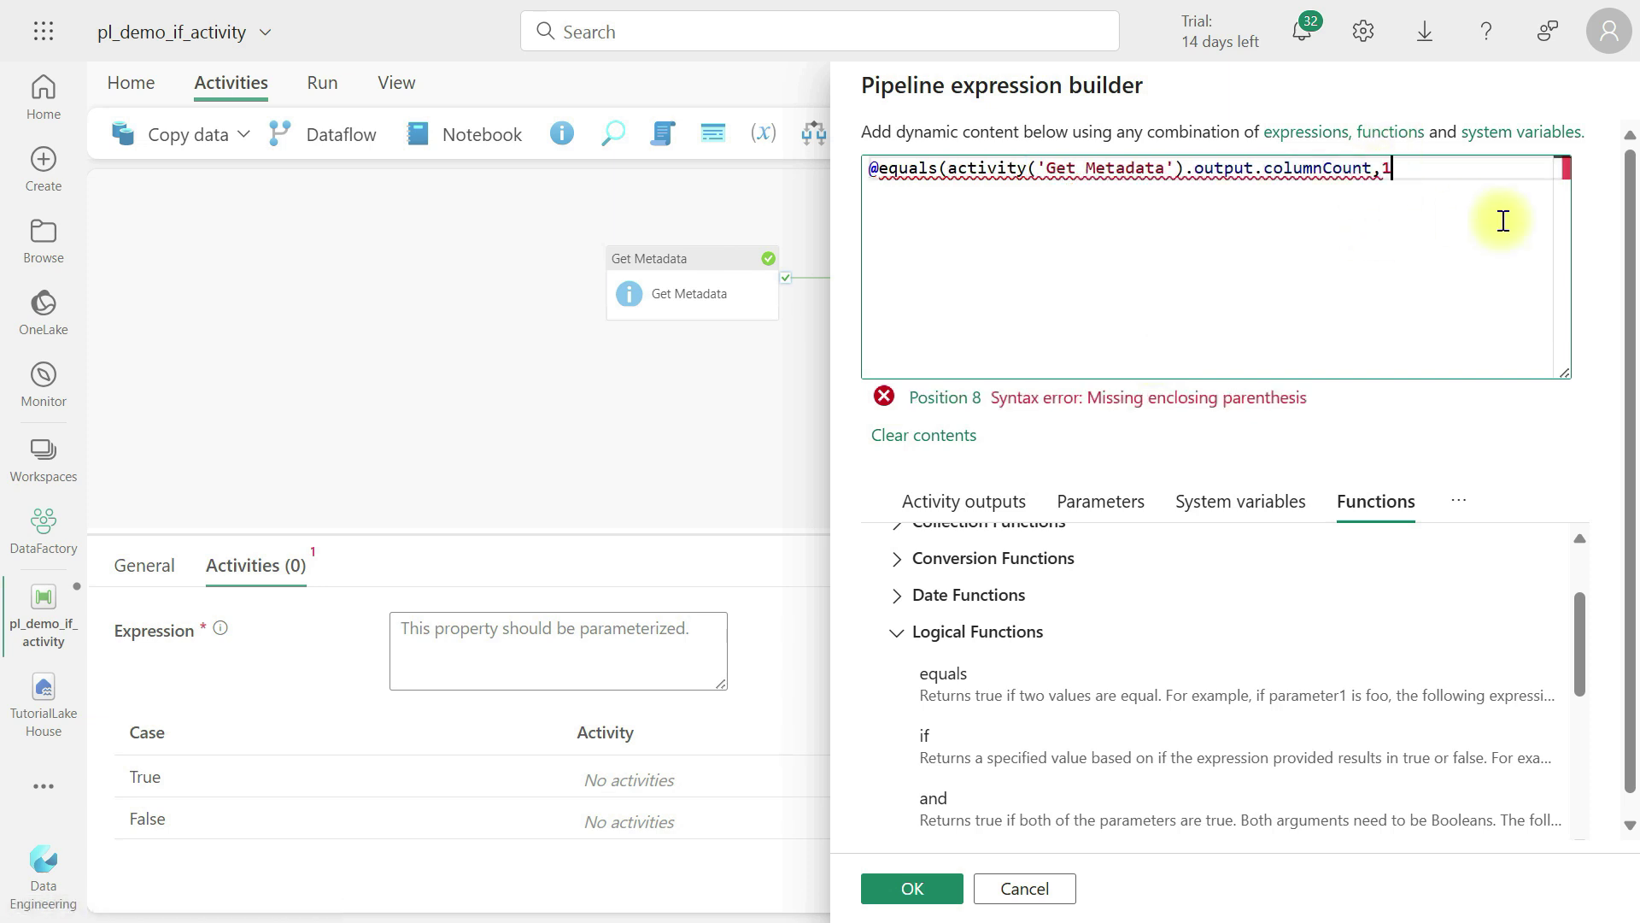
{"action": "type", "text": "3)"}
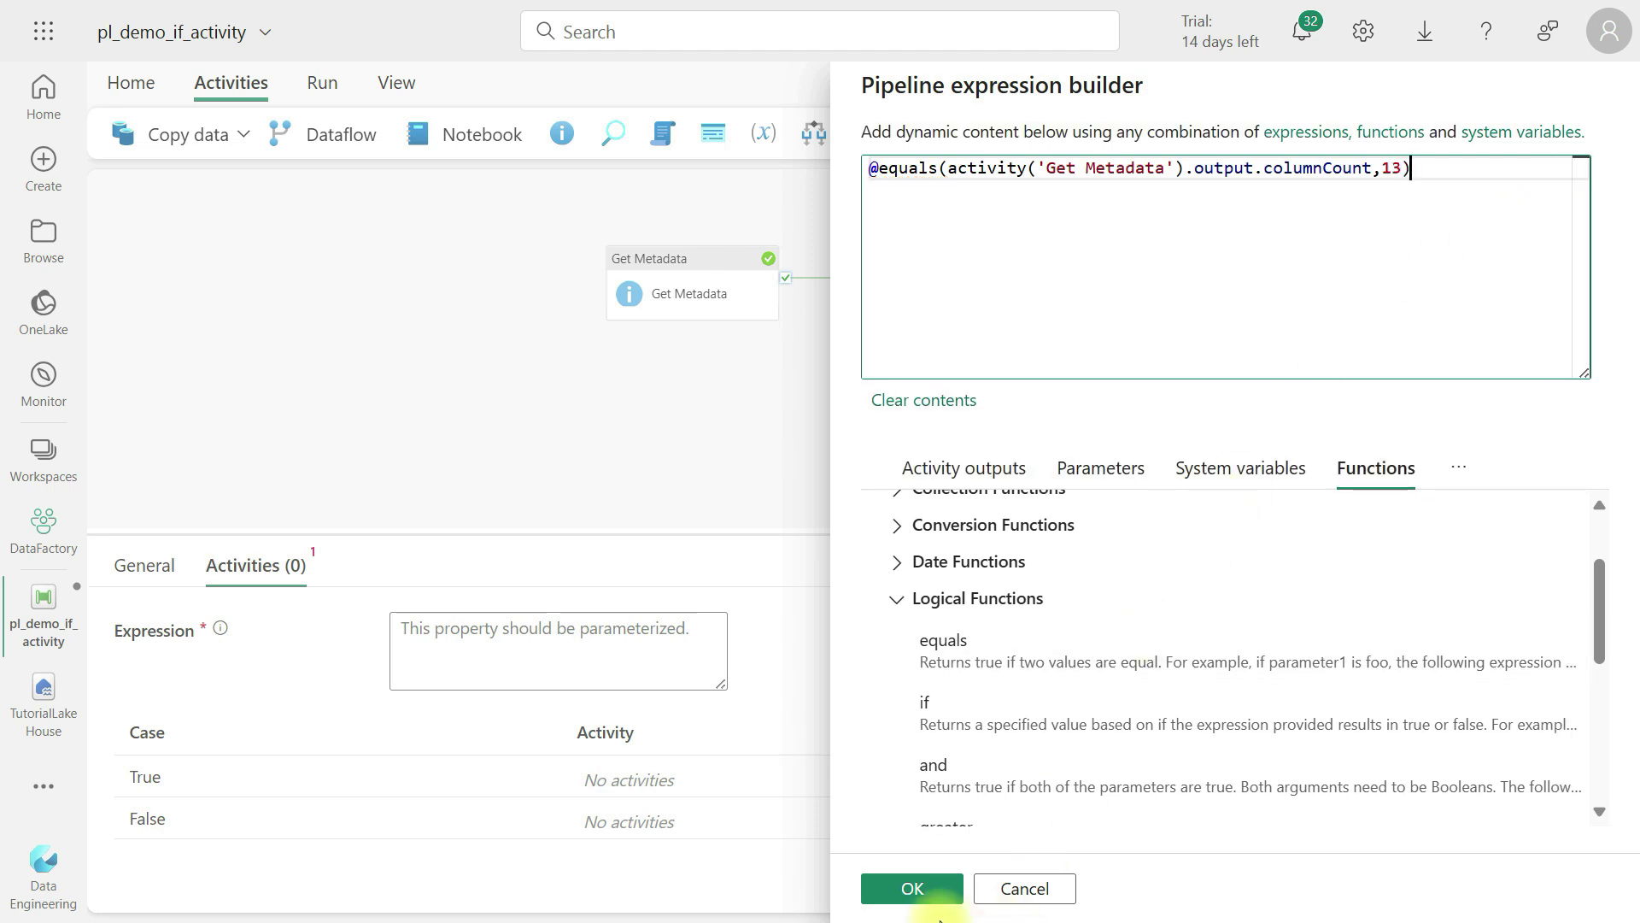
{"action": "left_click", "coordinate": [911, 888]}
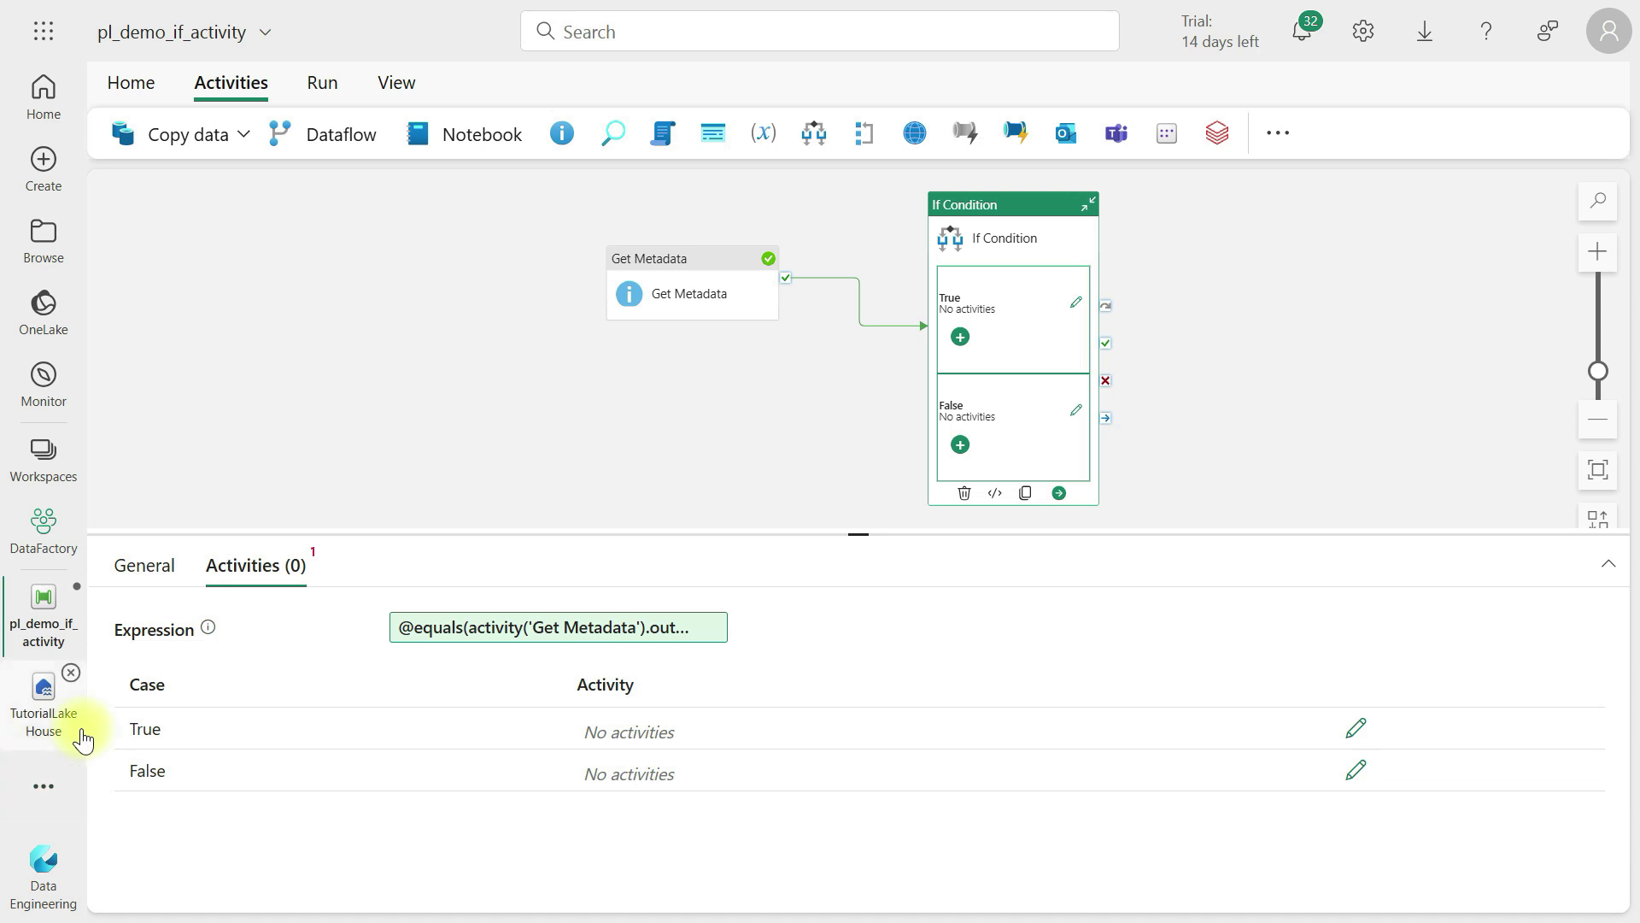
Add a Copy data activity to the If Condition's True case and name it Copy data
{"action": "left_click", "coordinate": [1358, 729]}
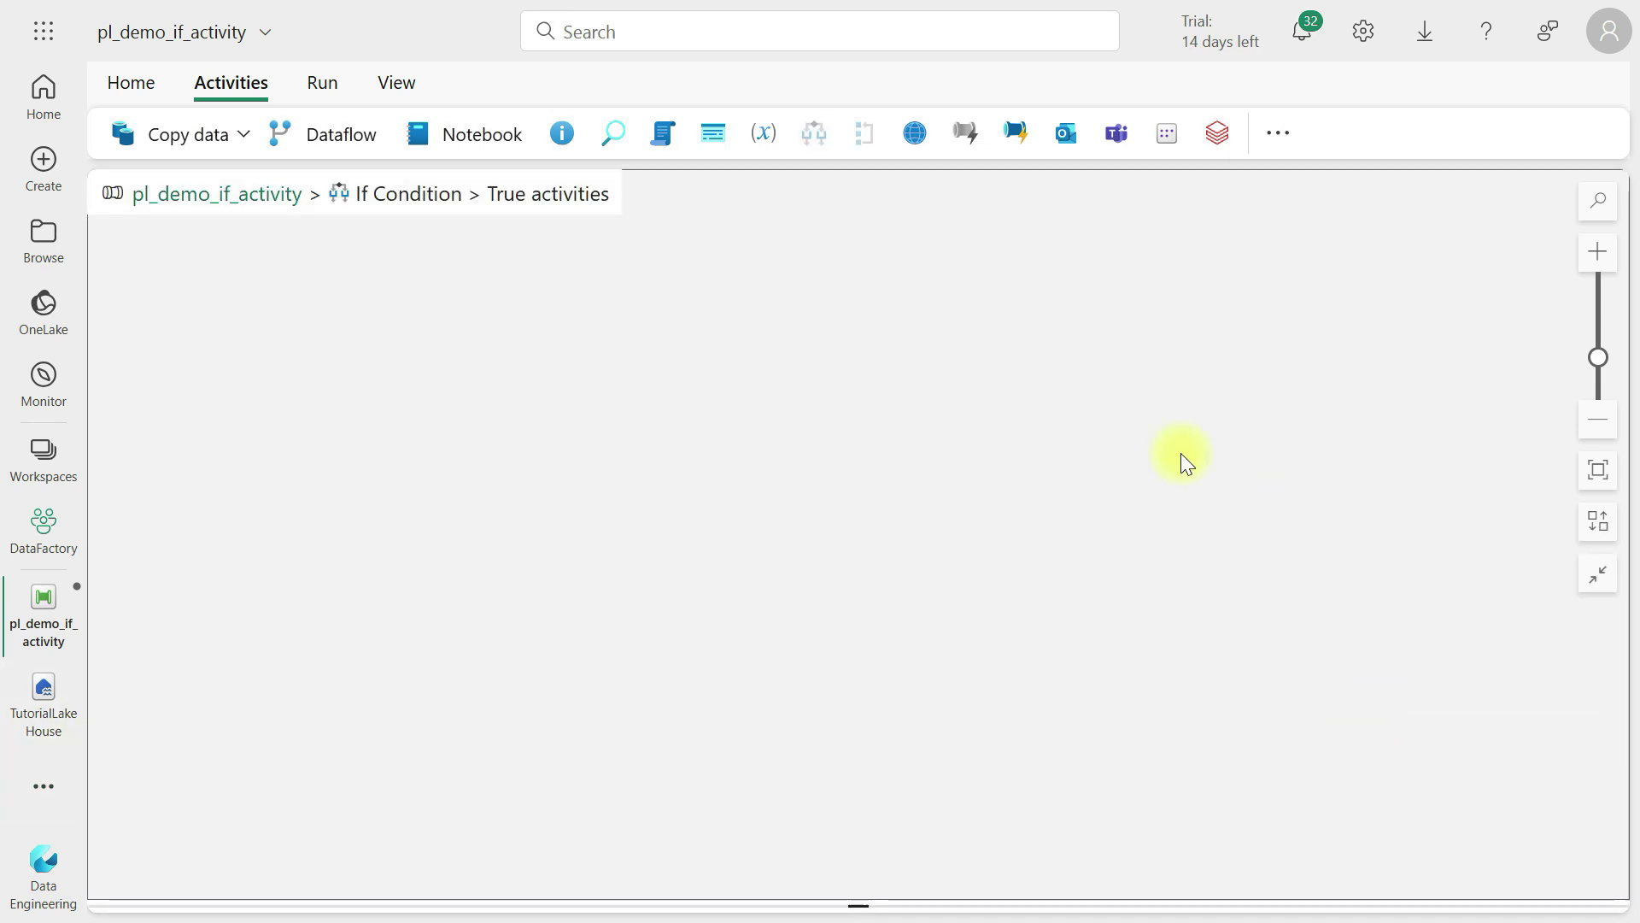
{"action": "left_click", "coordinate": [183, 135]}
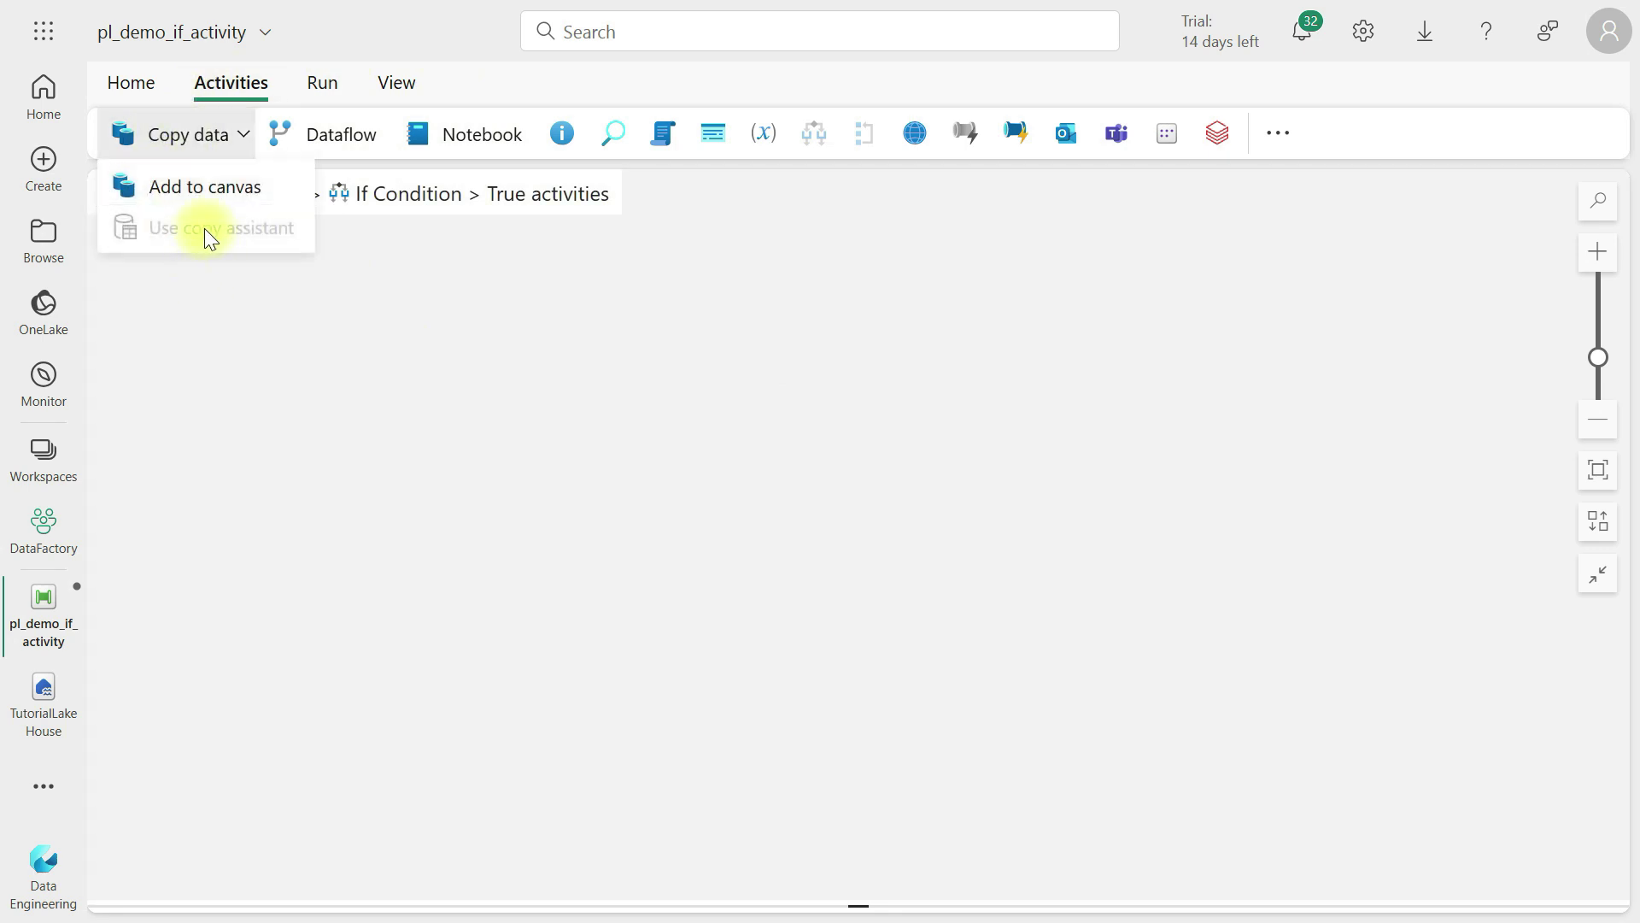
{"action": "left_click", "coordinate": [181, 195]}
{"action": "left_click_drag", "start_coordinate": [299, 309], "coordinate": [321, 279]}
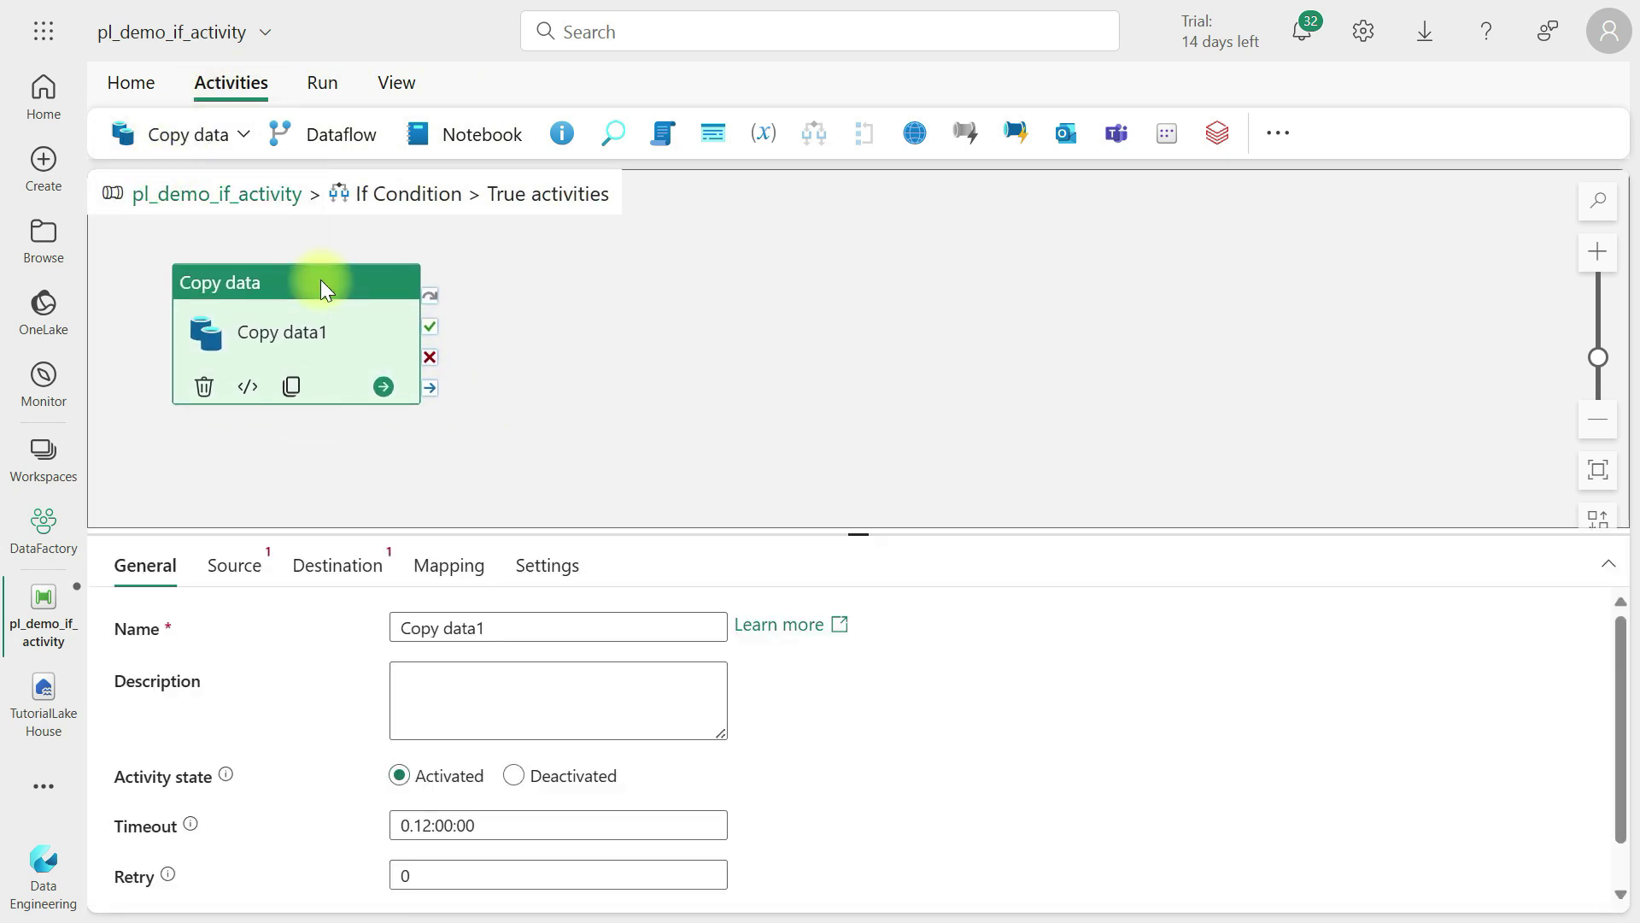
{"action": "left_click", "coordinate": [501, 627]}
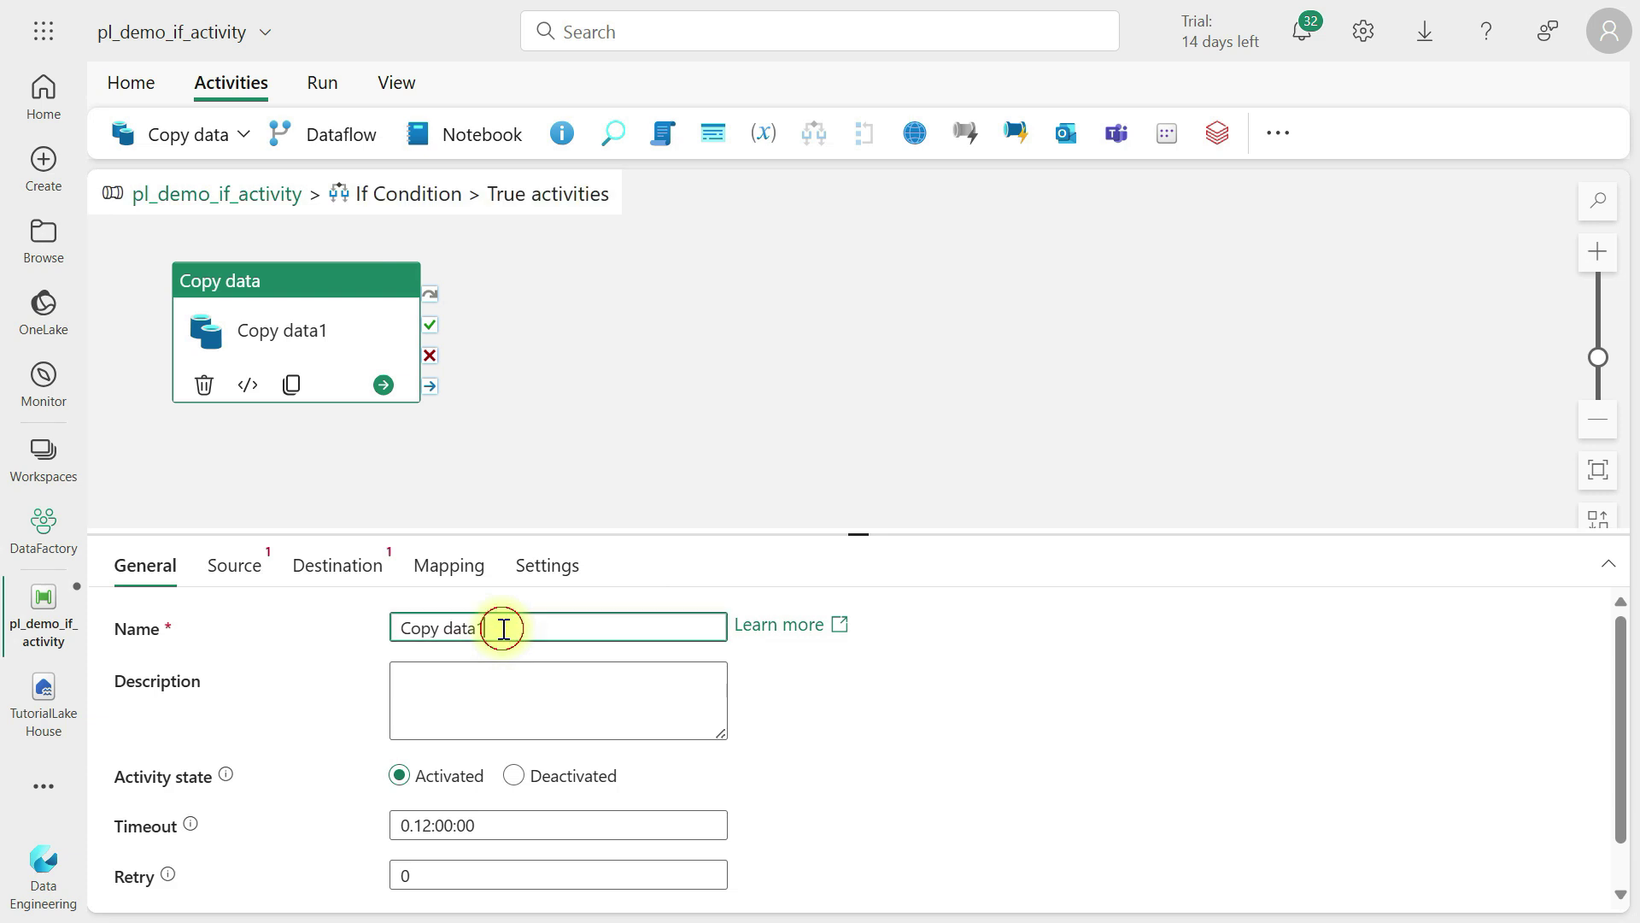
Set the Copy data source connection to TutorialLakeHouse with Files as the root folder
{"action": "left_click", "coordinate": [243, 580]}
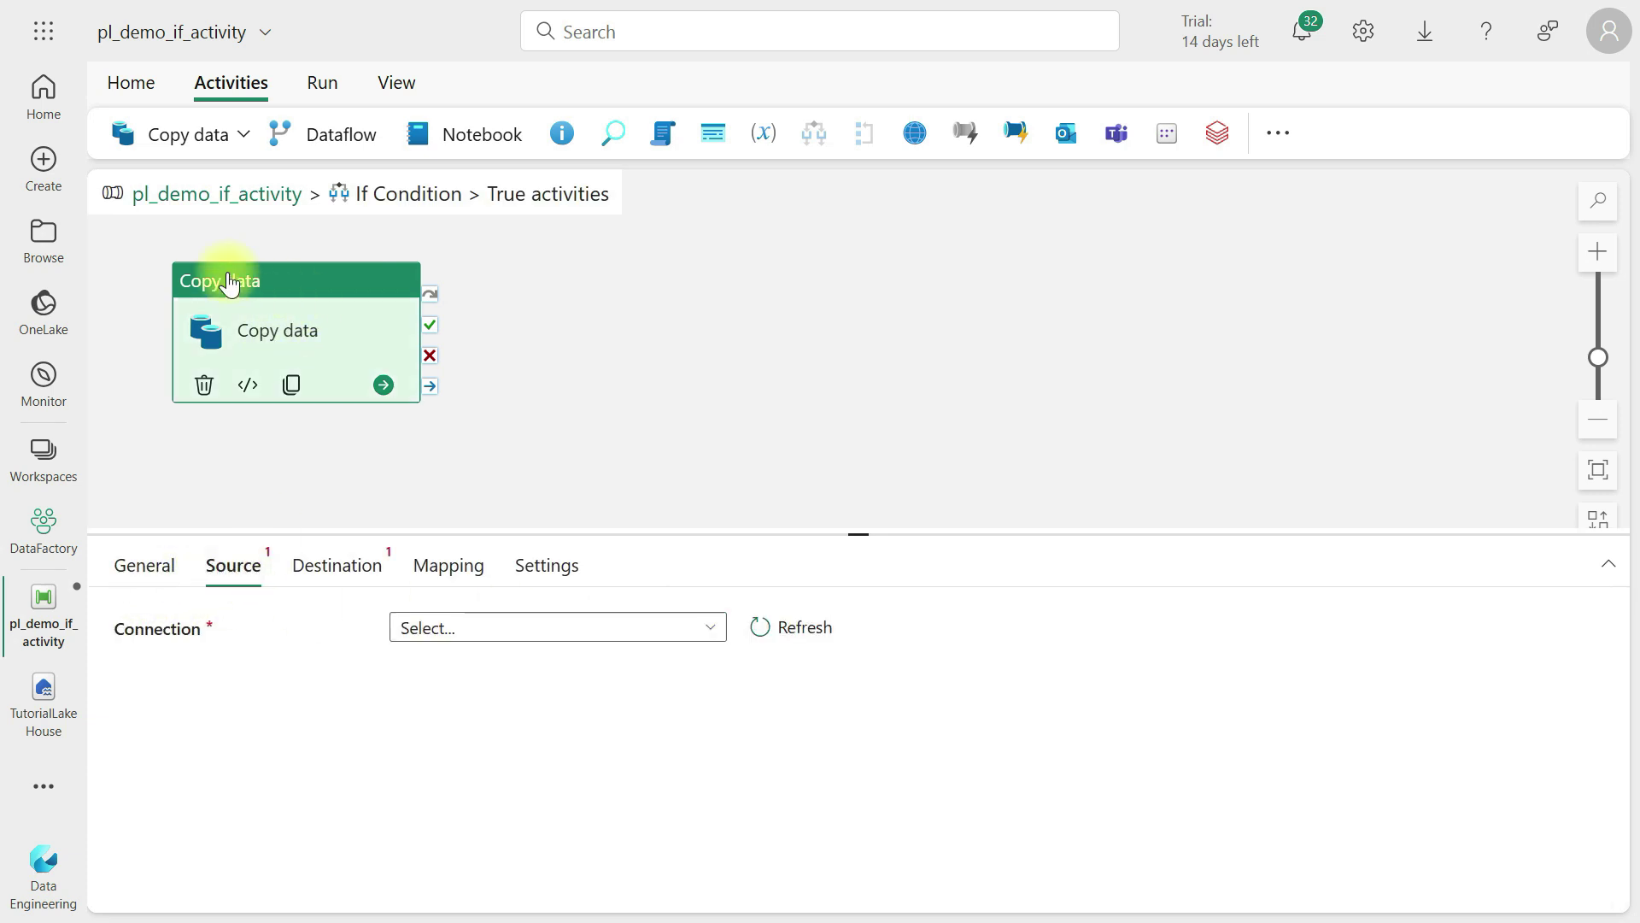
{"action": "left_click", "coordinate": [454, 628]}
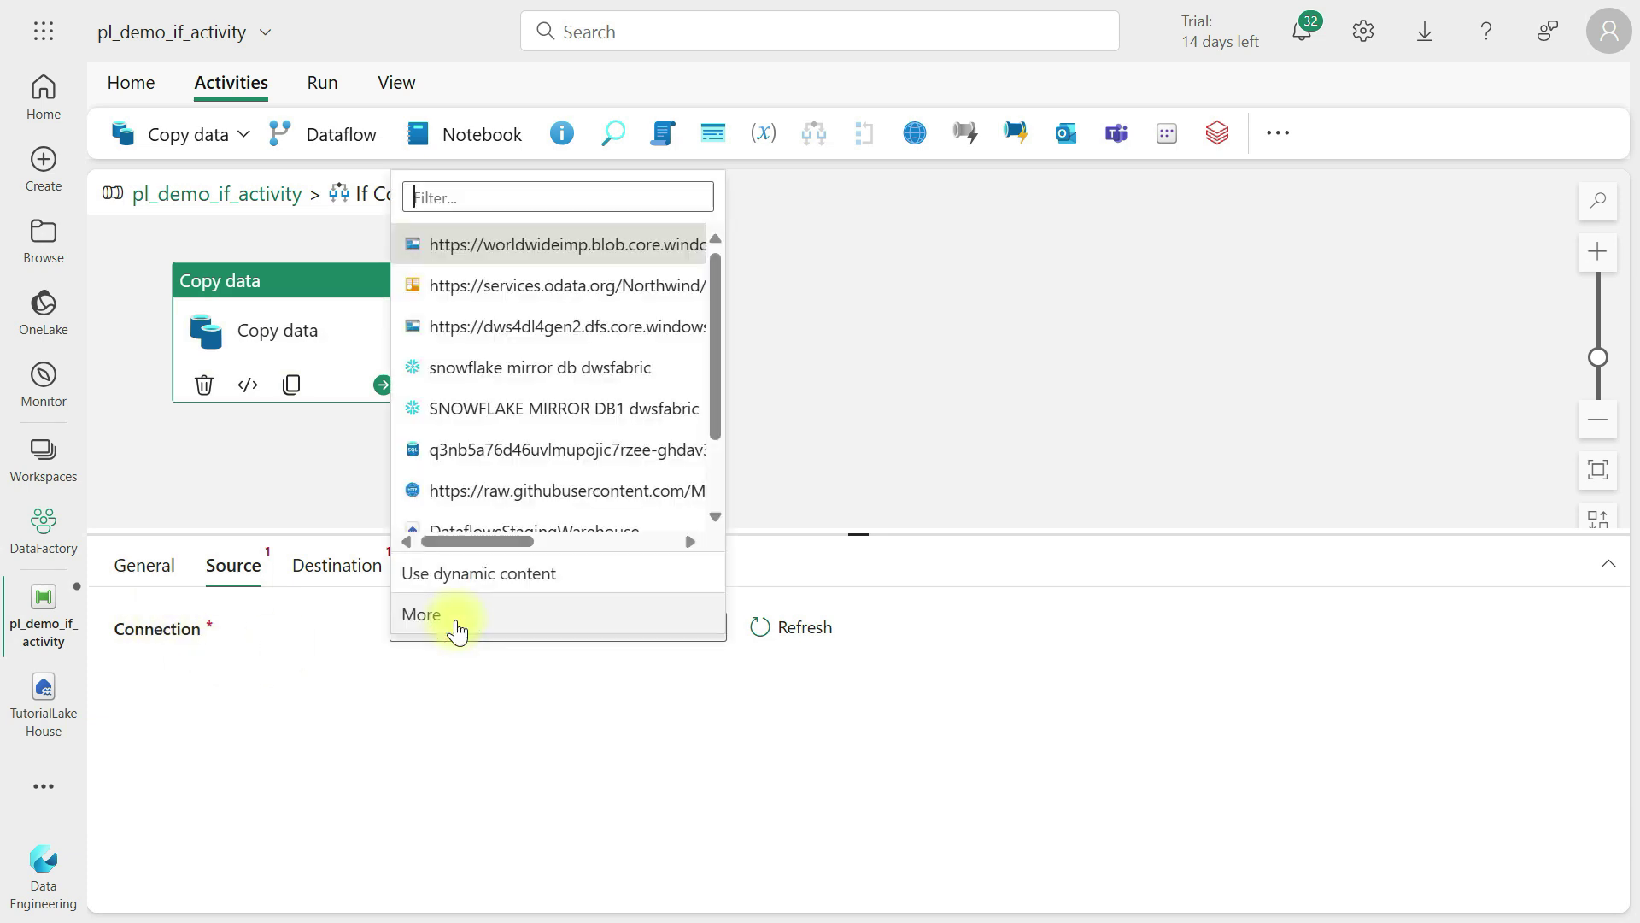
{"action": "scroll", "coordinate": [439, 469], "scroll_direction": "down", "scroll_amount": 1}
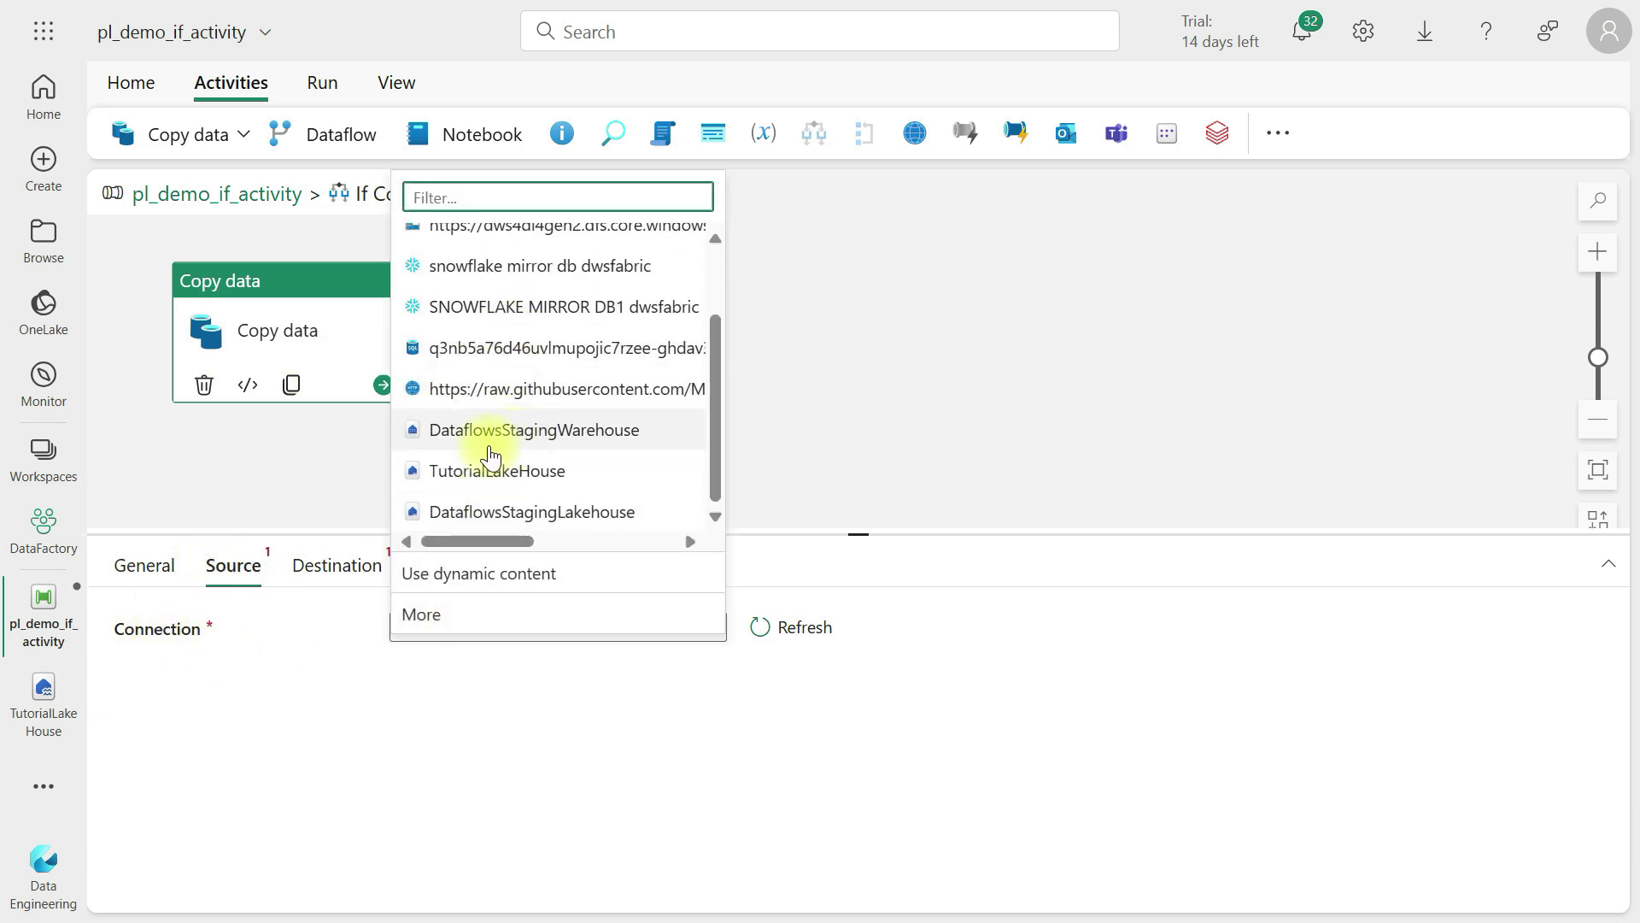
{"action": "left_click", "coordinate": [589, 461]}
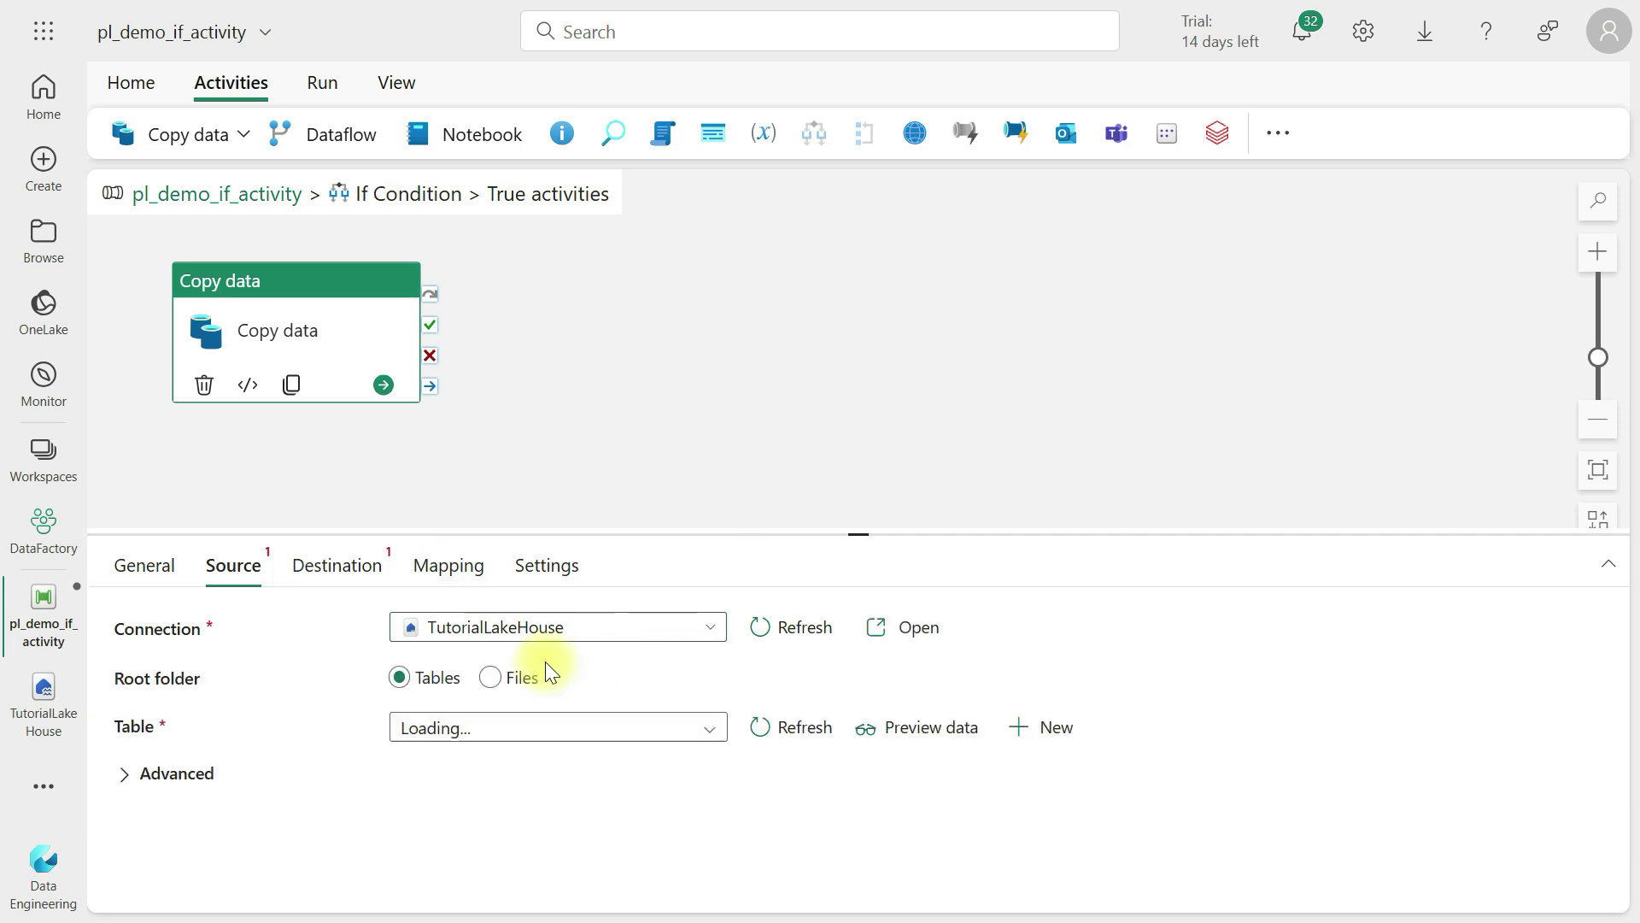
{"action": "left_click", "coordinate": [490, 677]}
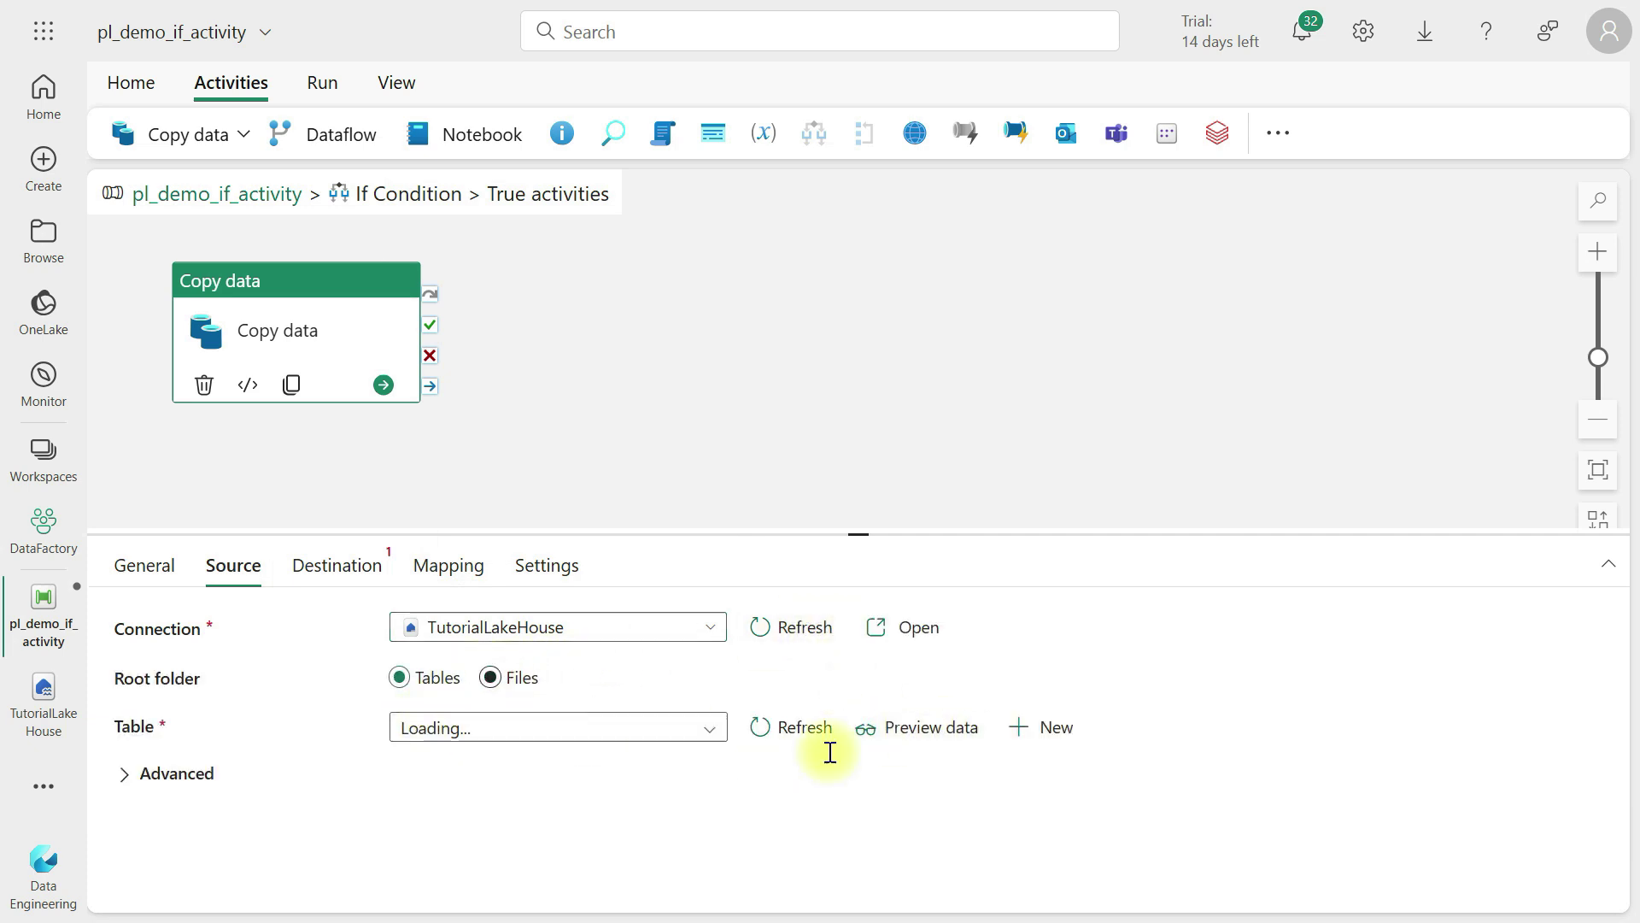
Choose JC-202401-citibike-tripdata.csv from Citibike-tridata/JC-202401-citibike-tripdata as the source file path
{"action": "left_click", "coordinate": [1159, 793]}
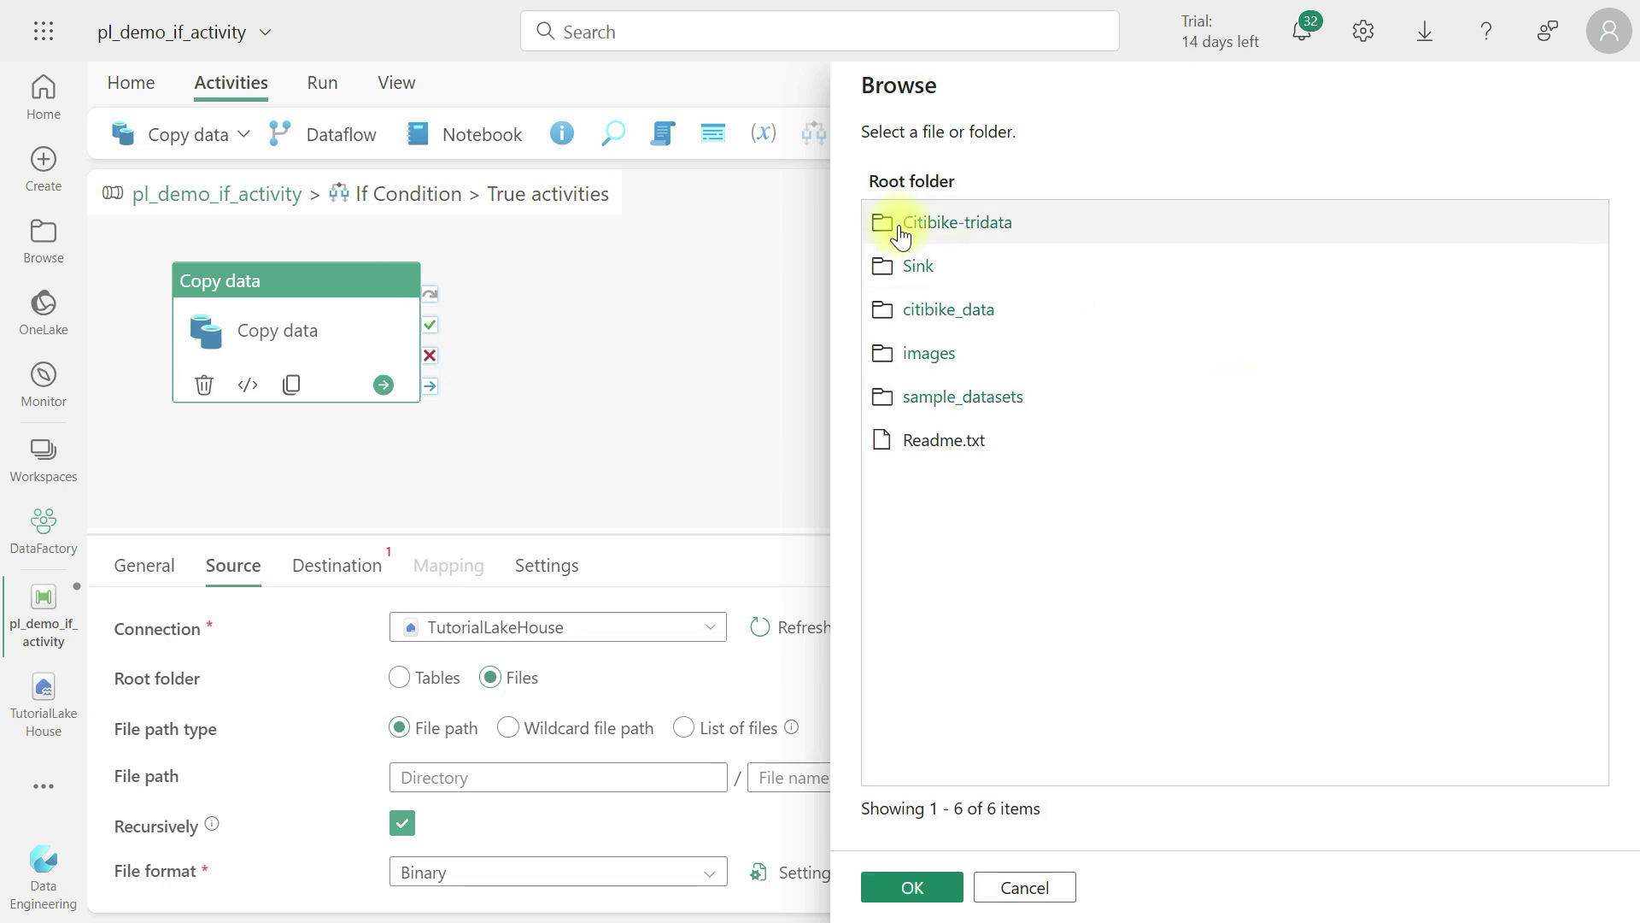
{"action": "left_click", "coordinate": [921, 226]}
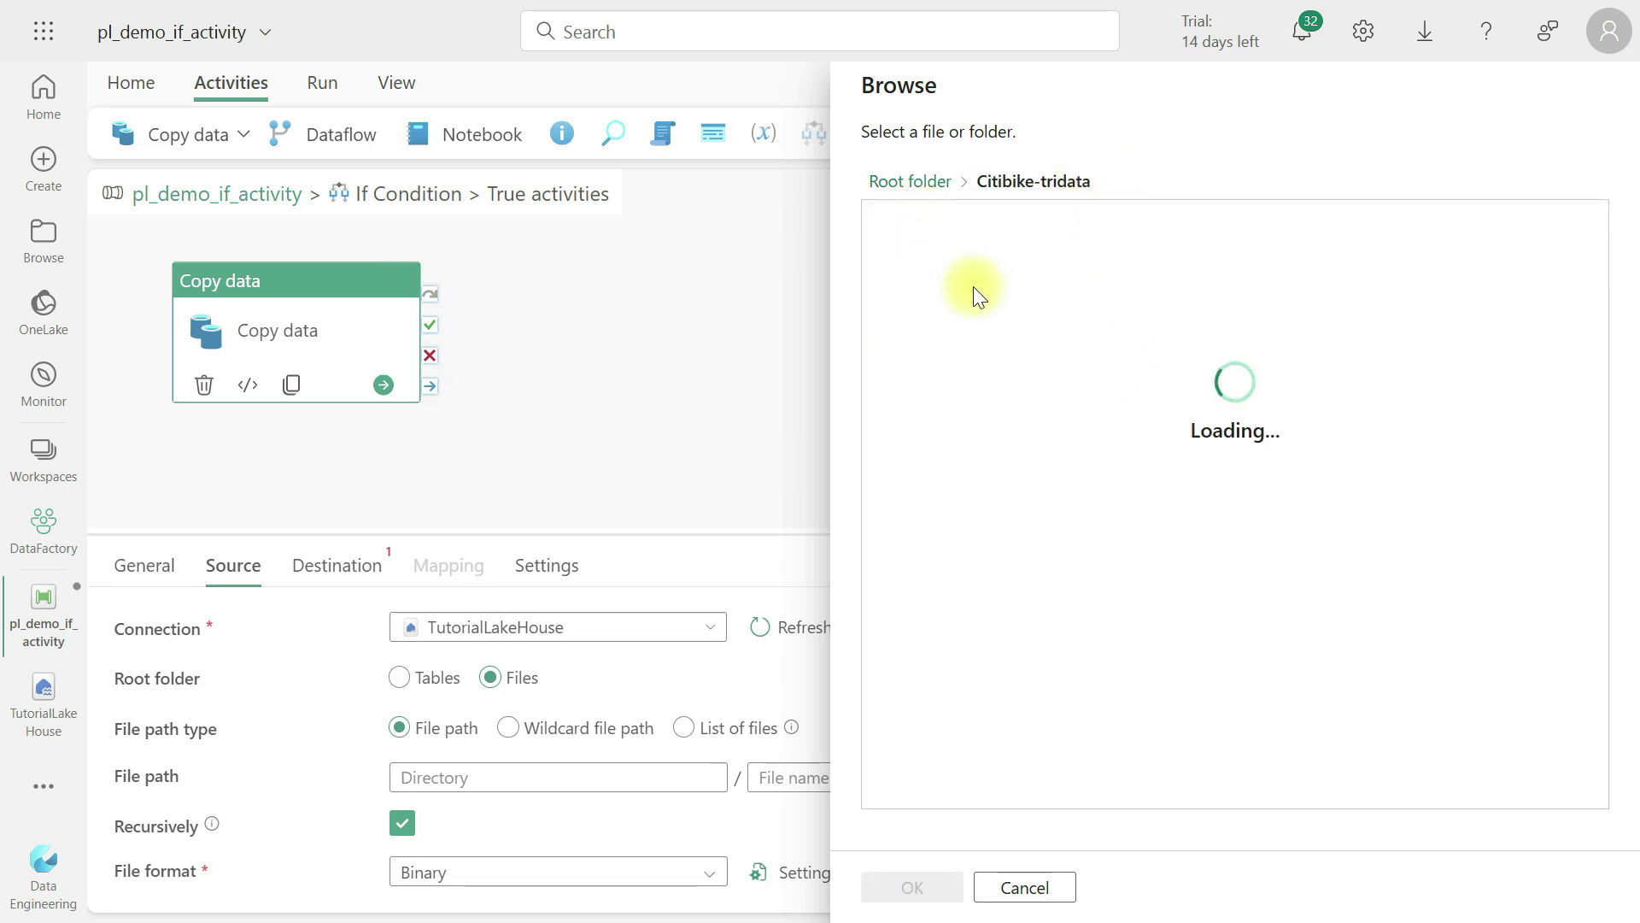
{"action": "left_click", "coordinate": [1001, 232]}
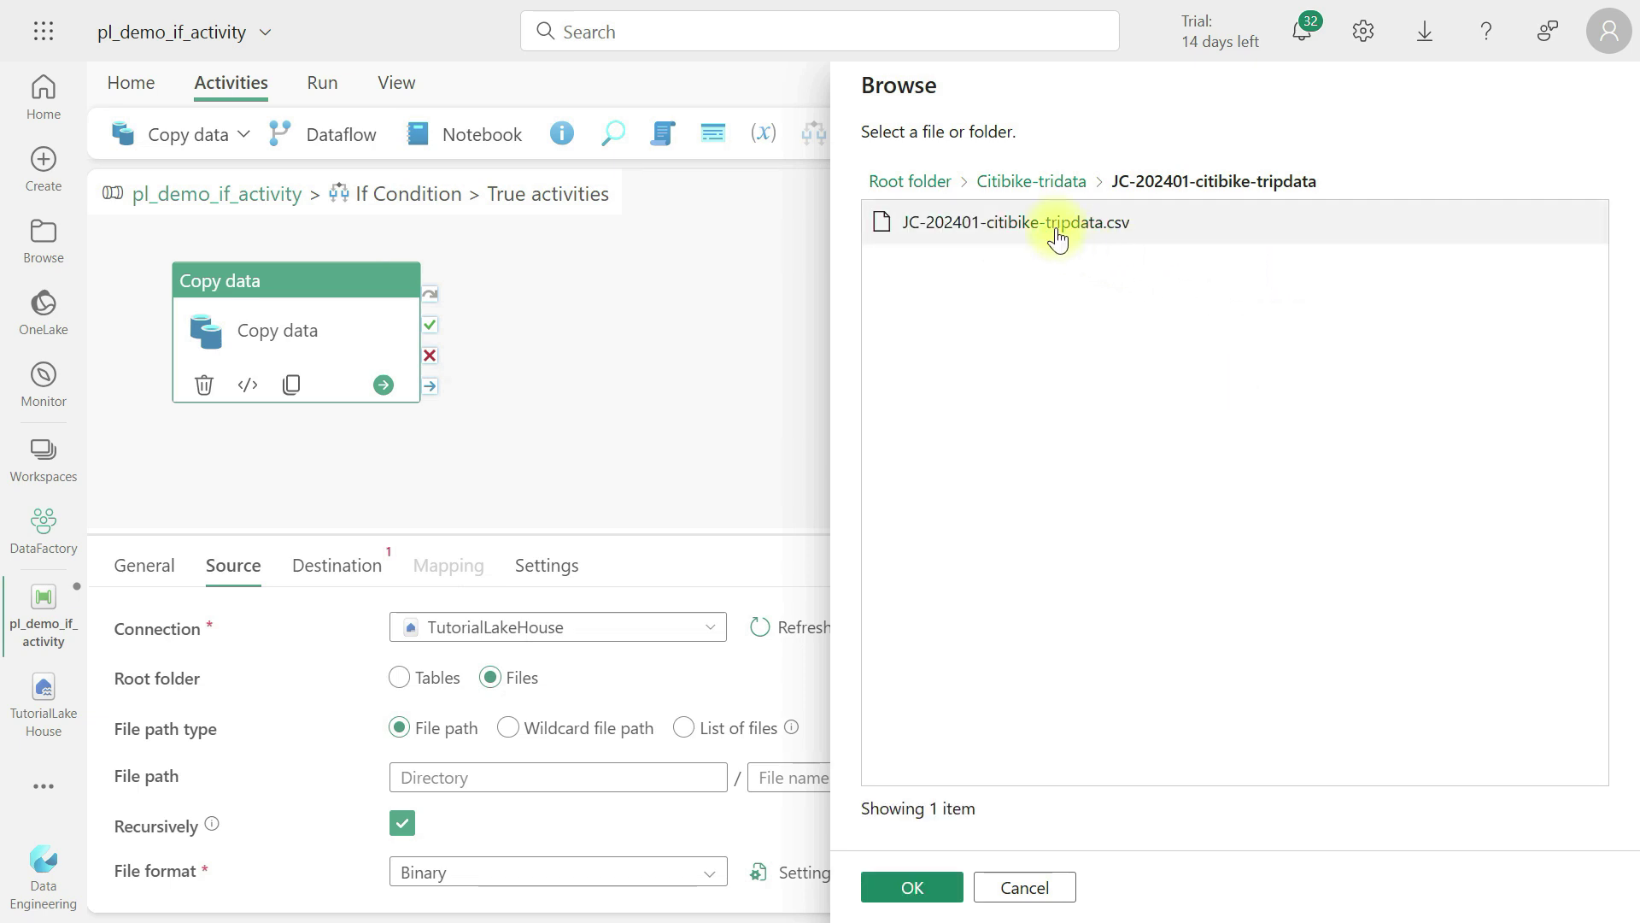
{"action": "left_click", "coordinate": [1050, 228]}
{"action": "left_click", "coordinate": [893, 884]}
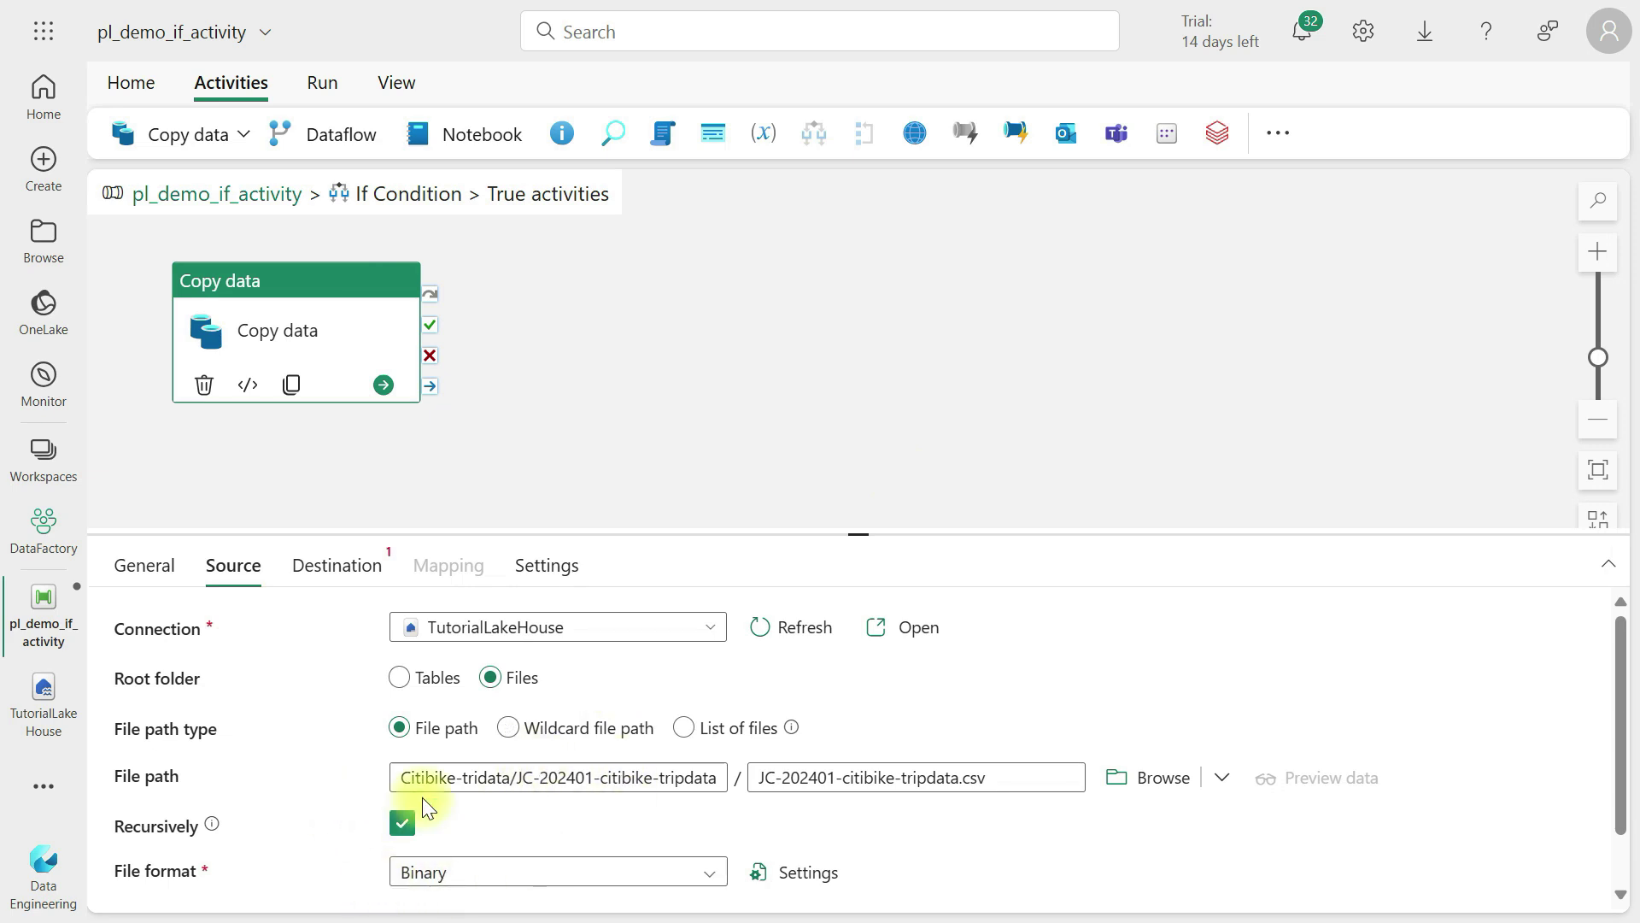
Set the source file format to DelimitedText and expand the source's advanced options
{"action": "left_click_drag", "start_coordinate": [843, 530], "coordinate": [832, 303]}
{"action": "left_click", "coordinate": [443, 647]}
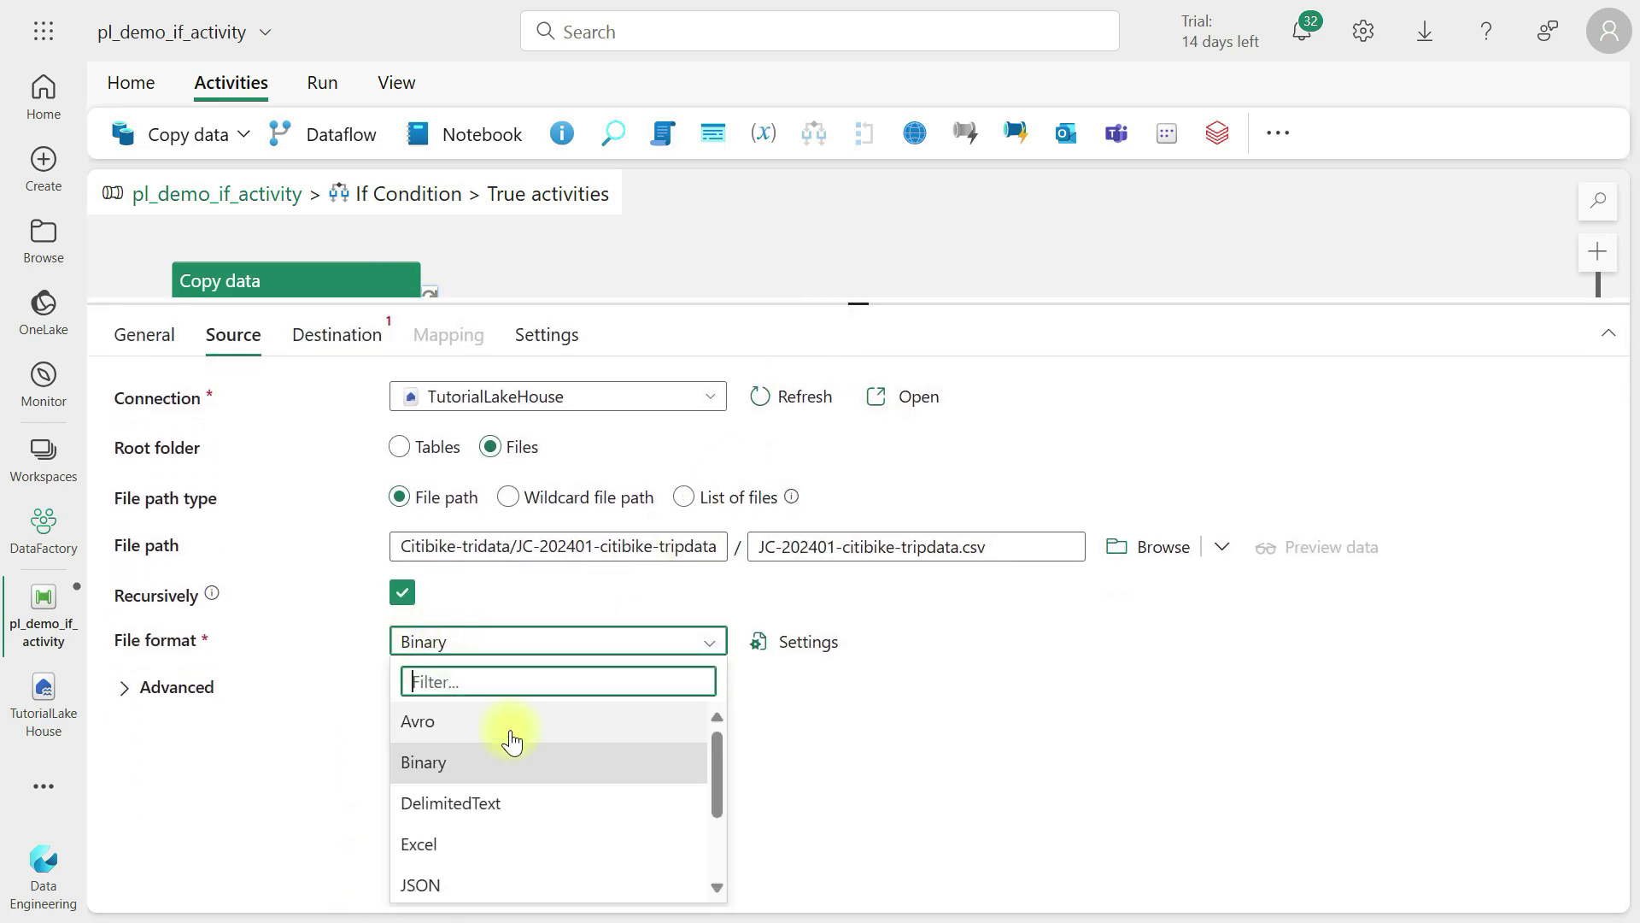
{"action": "left_click", "coordinate": [470, 813]}
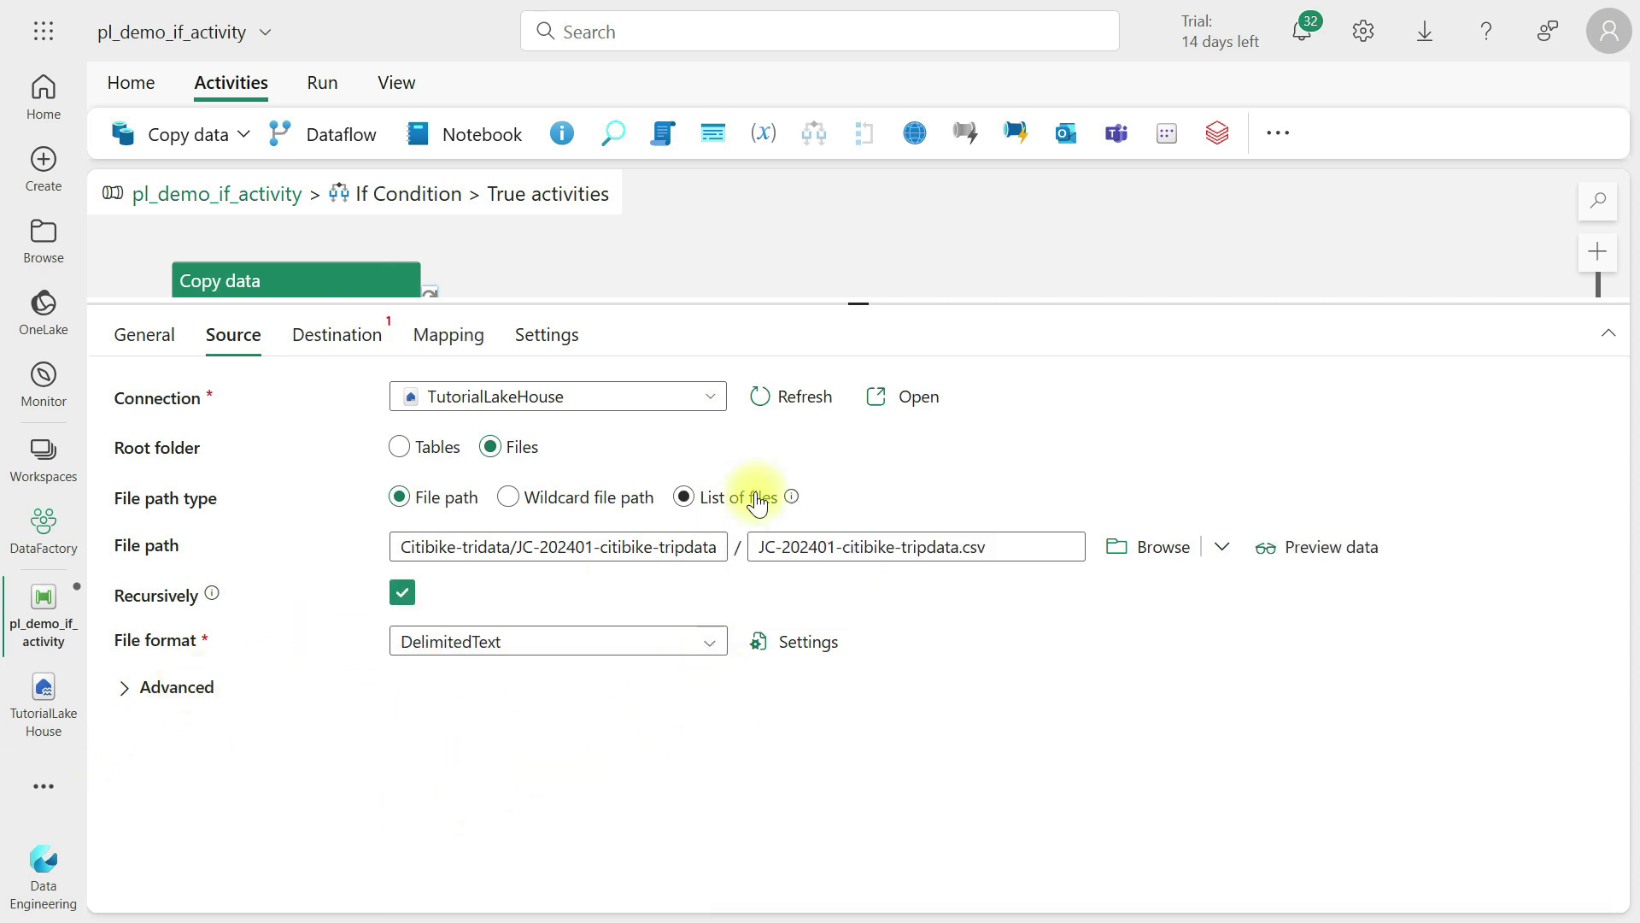
{"action": "left_click", "coordinate": [141, 691]}
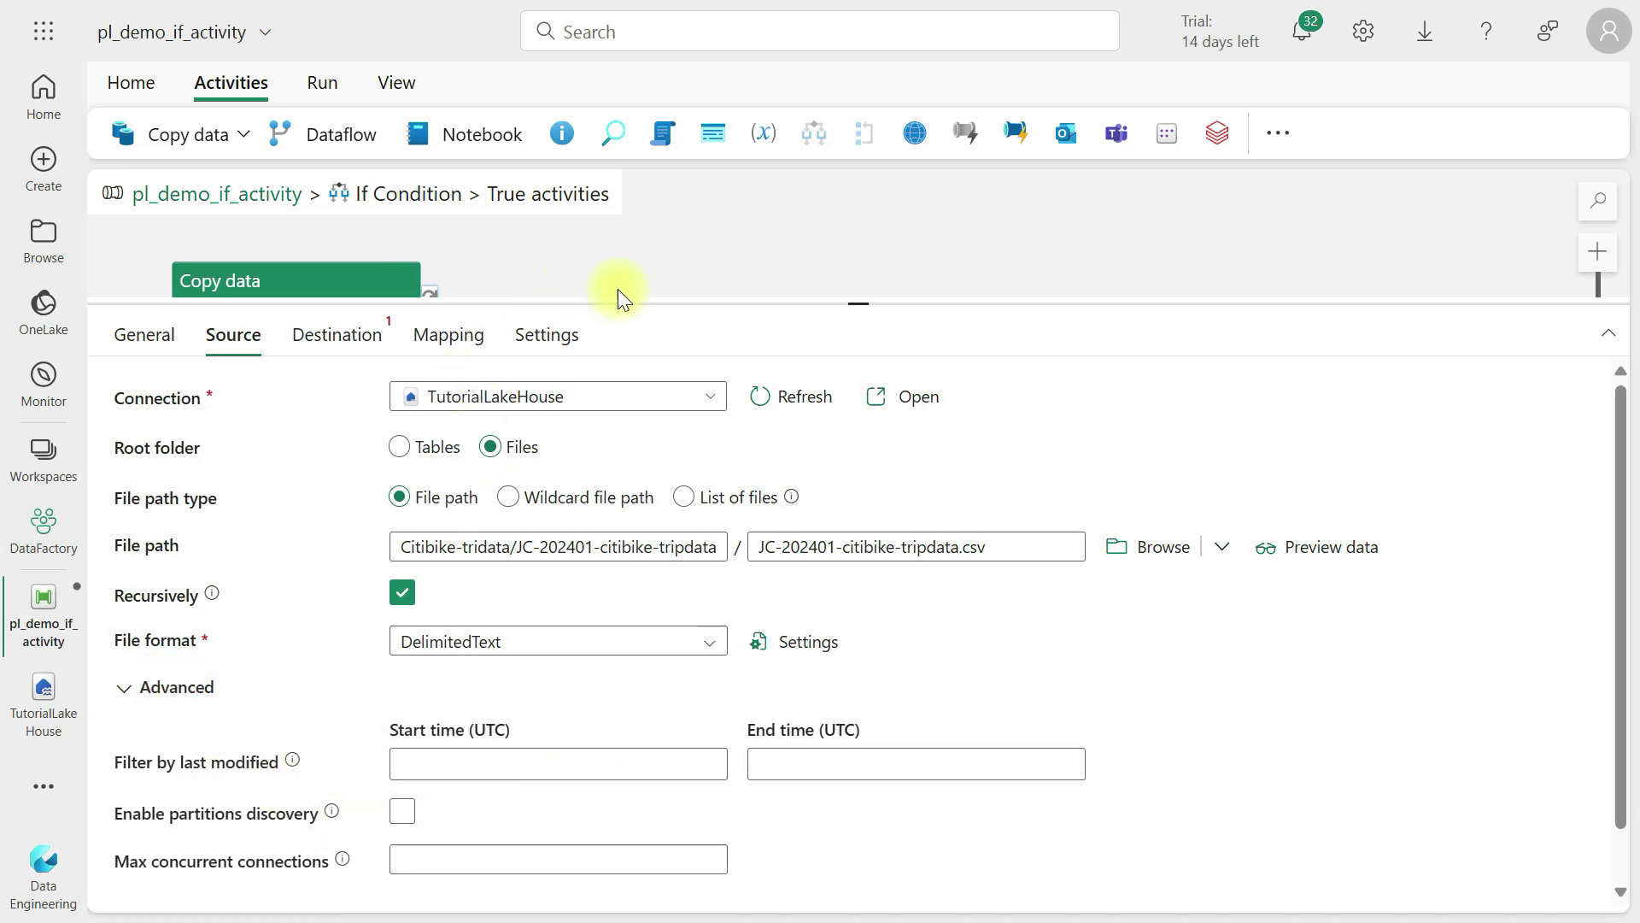
Set the Copy data destination to TutorialLakeHouse and create a new destination table named tbldemoifcondition
{"action": "left_click", "coordinate": [333, 335]}
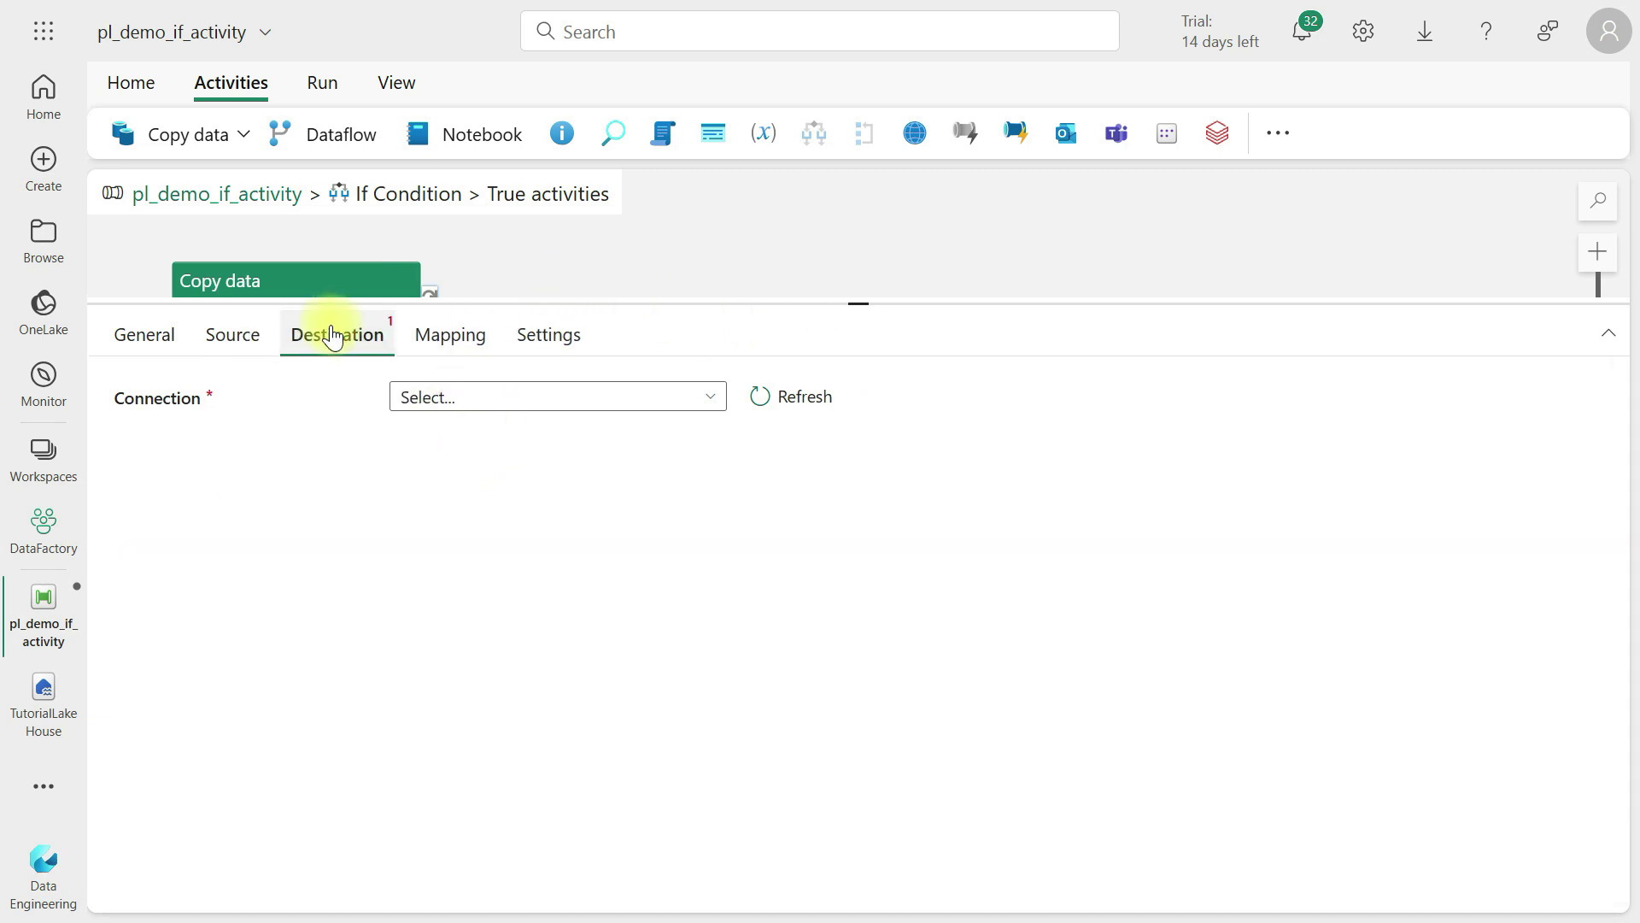
{"action": "left_click", "coordinate": [503, 404]}
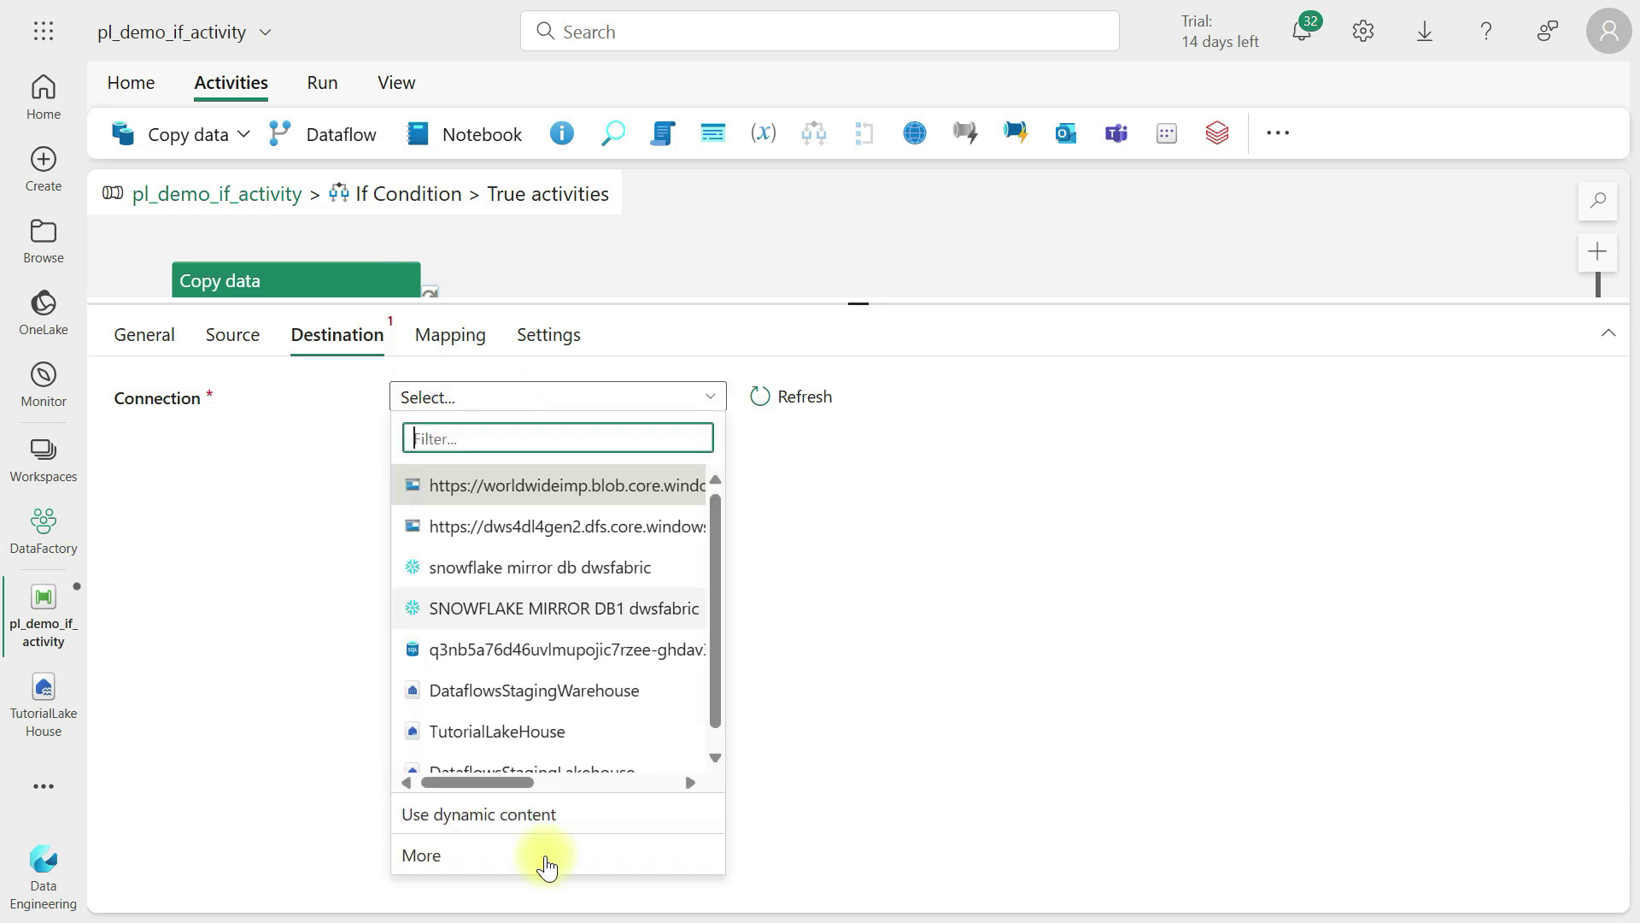
{"action": "left_click", "coordinate": [505, 740]}
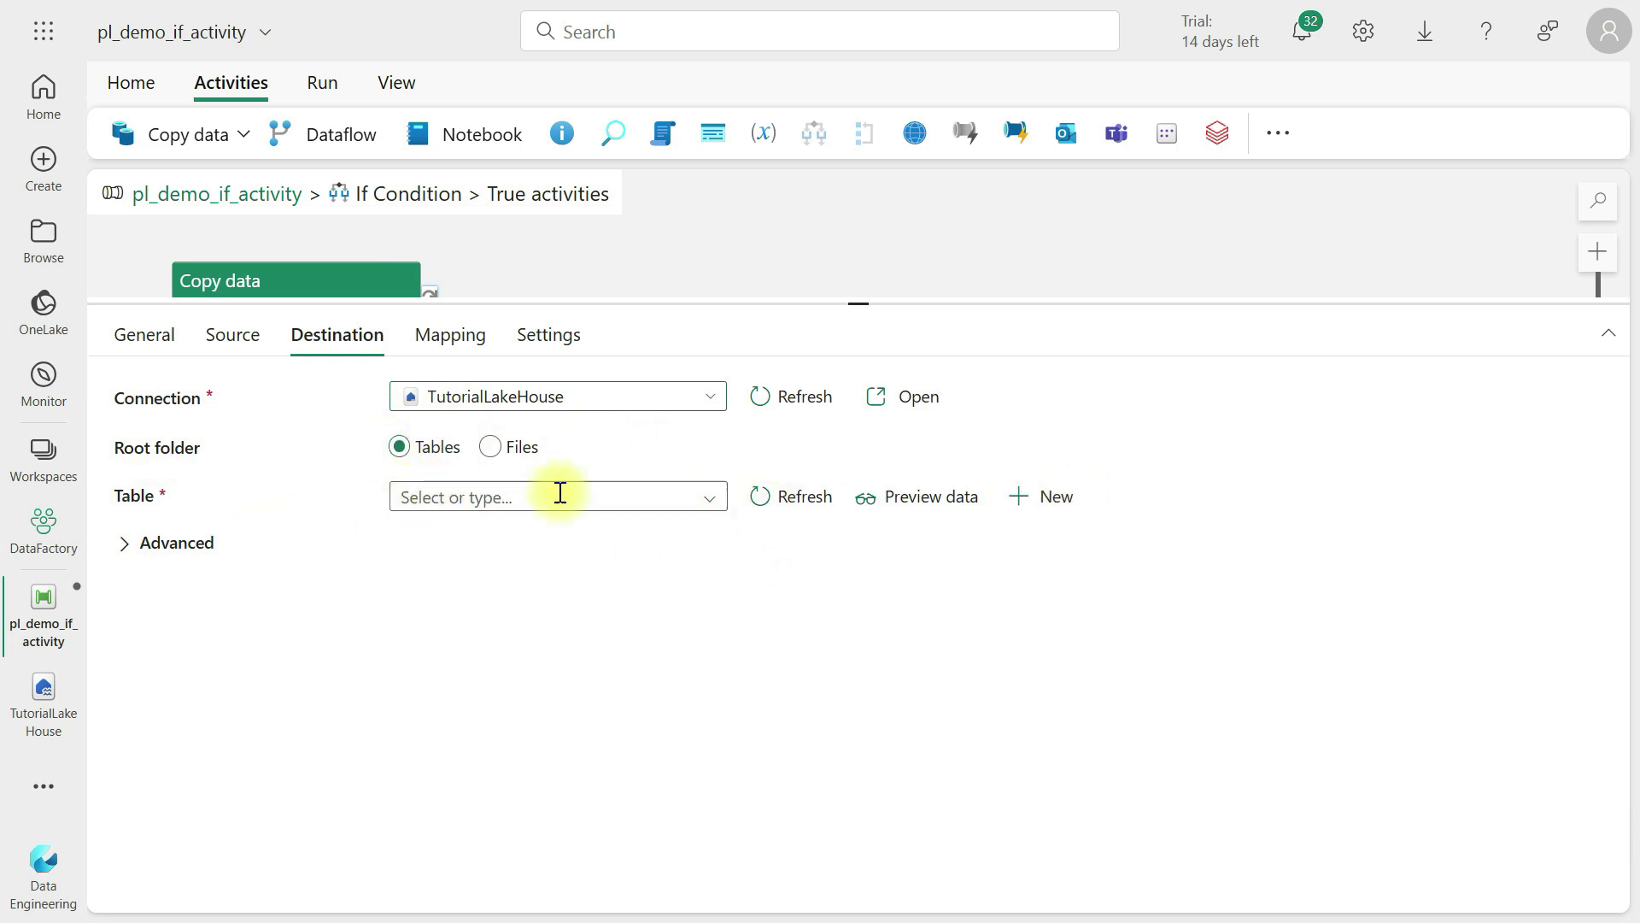
{"action": "left_click", "coordinate": [1062, 497]}
{"action": "left_click", "coordinate": [789, 492]}
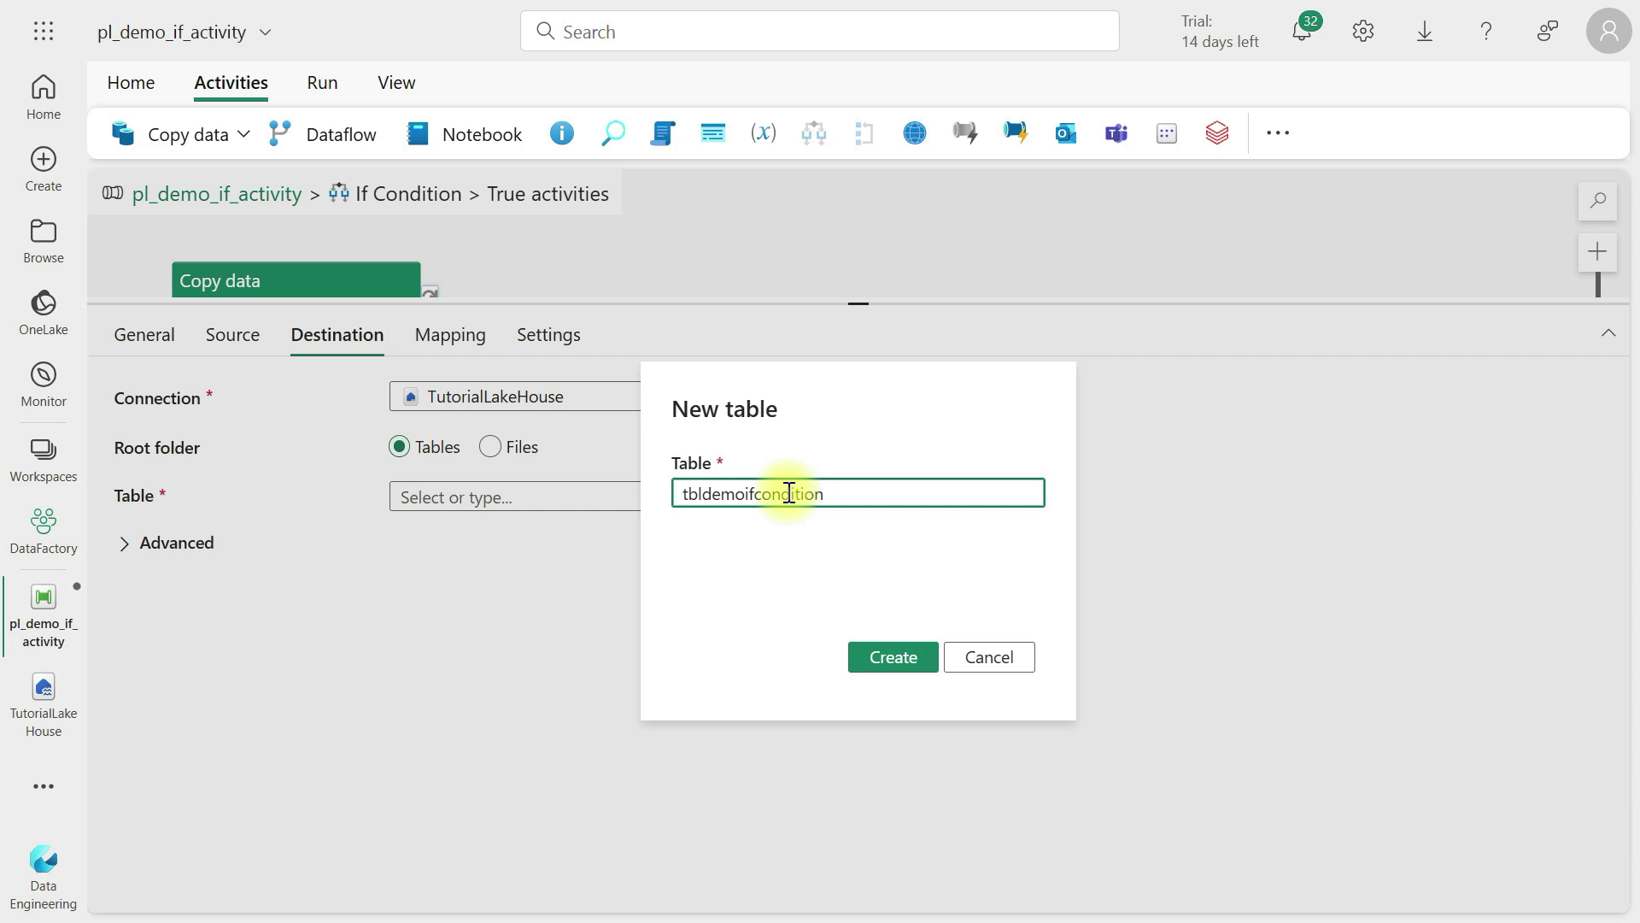
{"action": "left_click", "coordinate": [896, 672]}
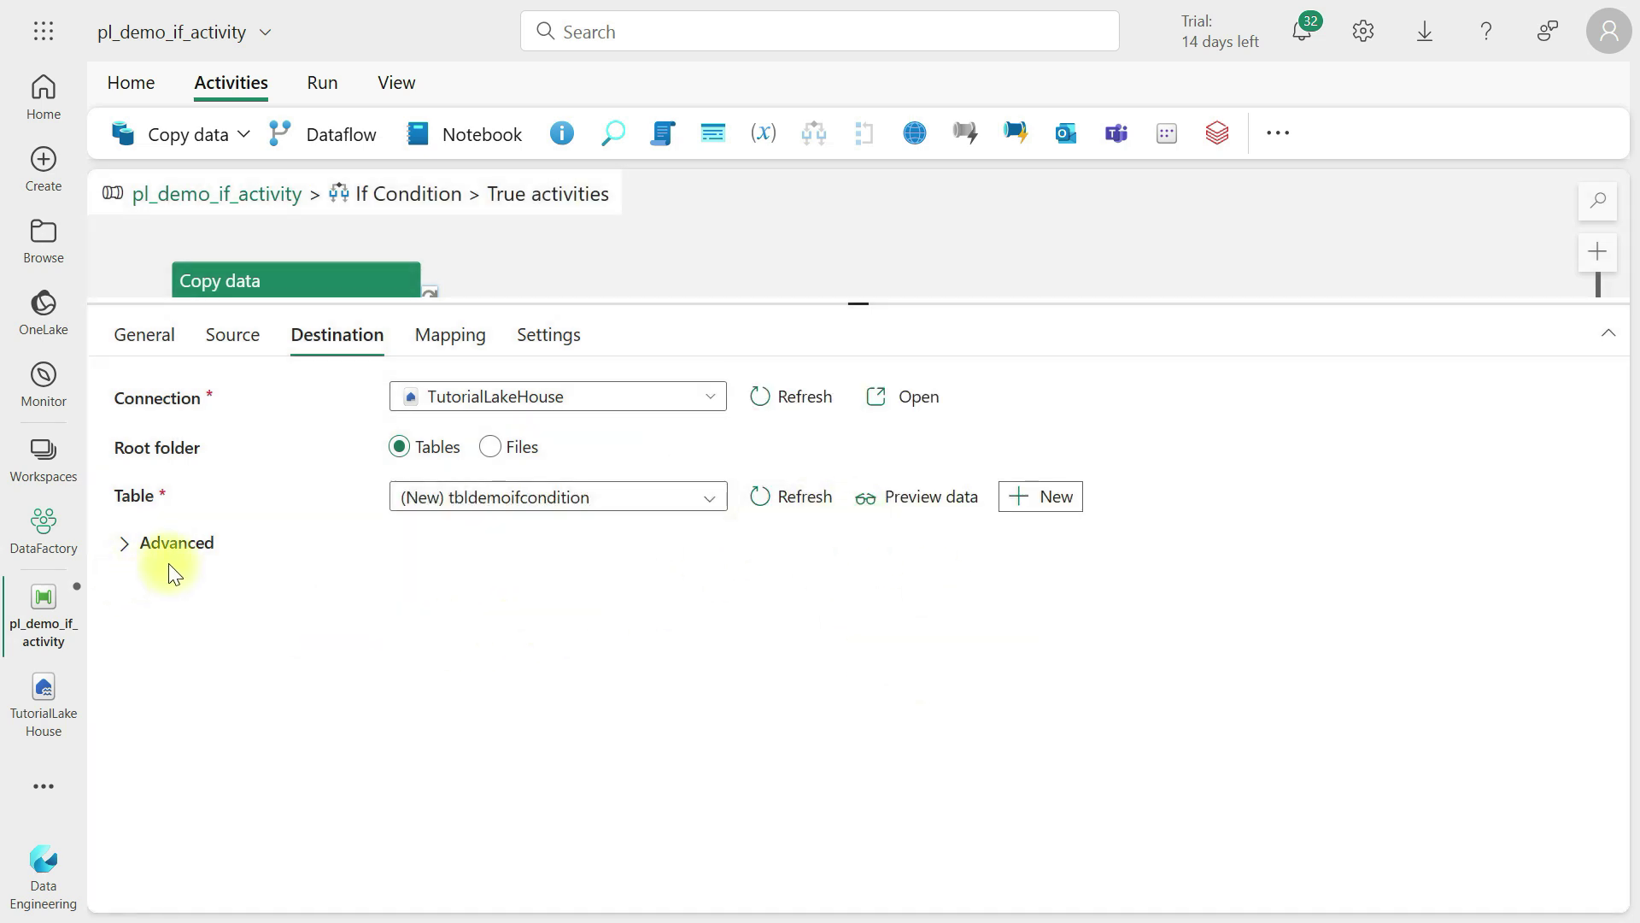
Set the destination's table action to Overwrite in the advanced options
{"action": "left_click", "coordinate": [154, 543]}
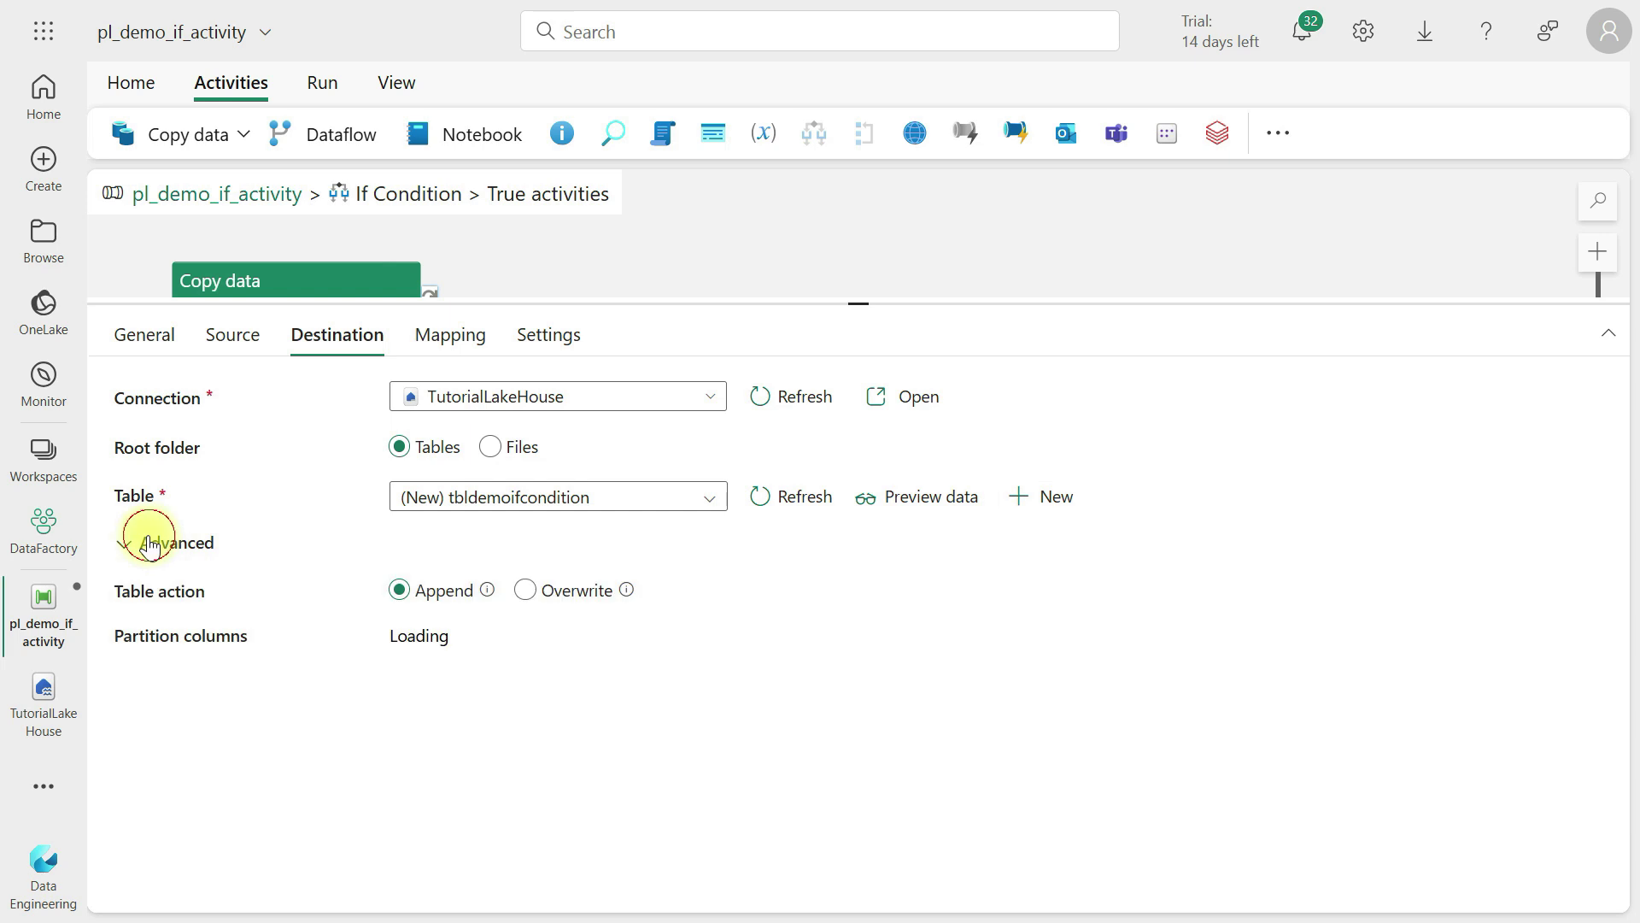
{"action": "left_click", "coordinate": [522, 587]}
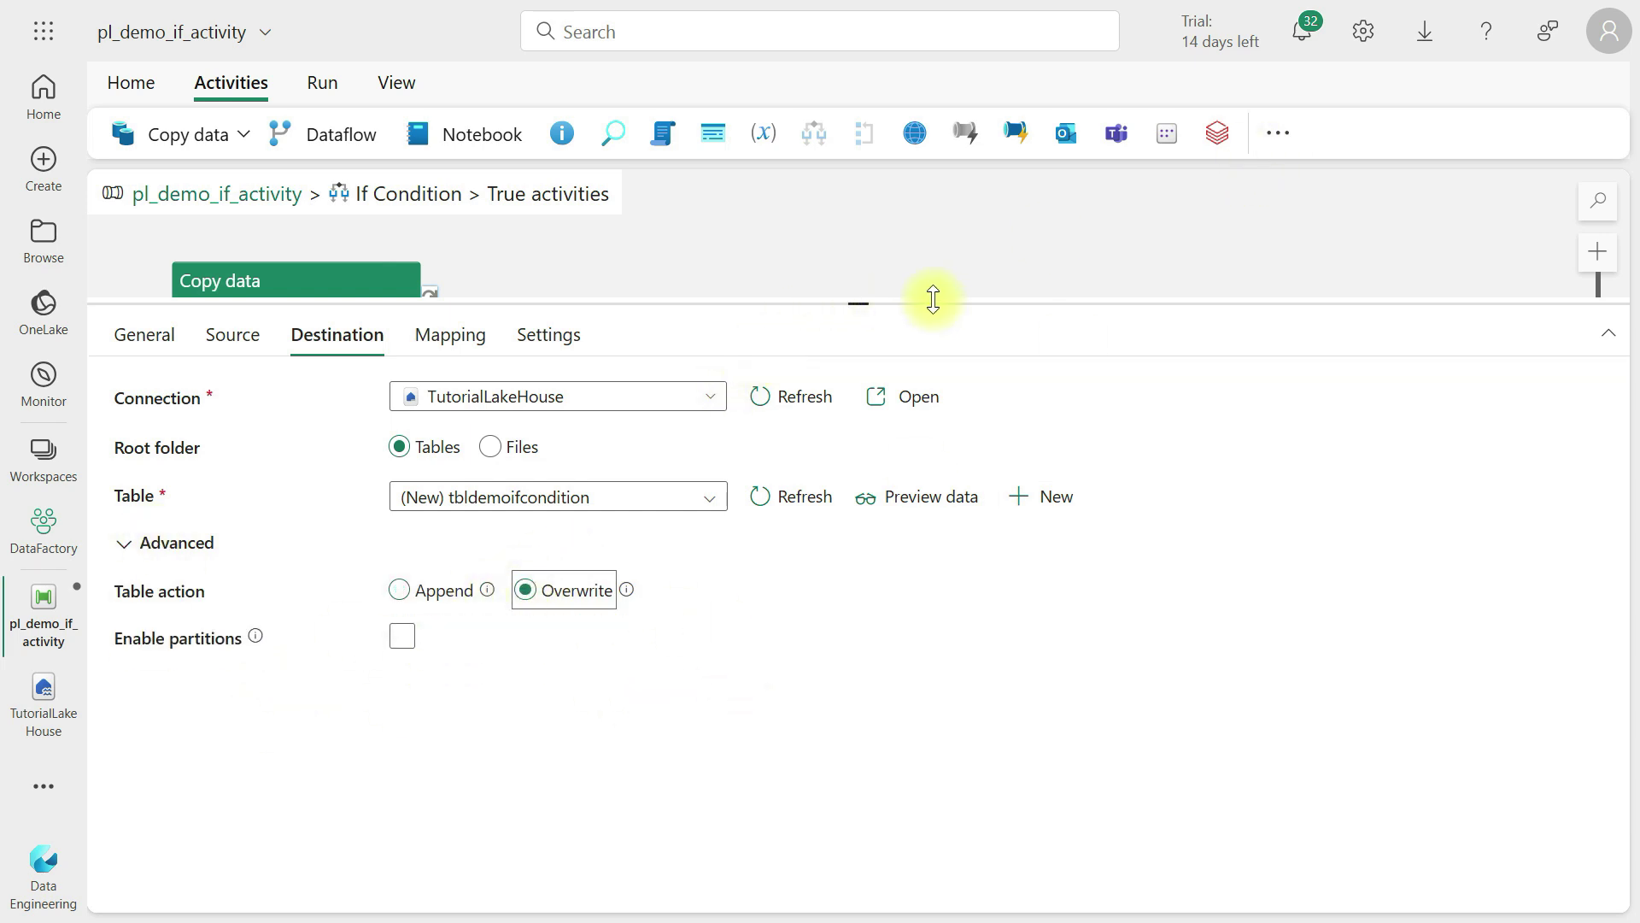
{"action": "left_click_drag", "start_coordinate": [865, 306], "coordinate": [828, 623]}
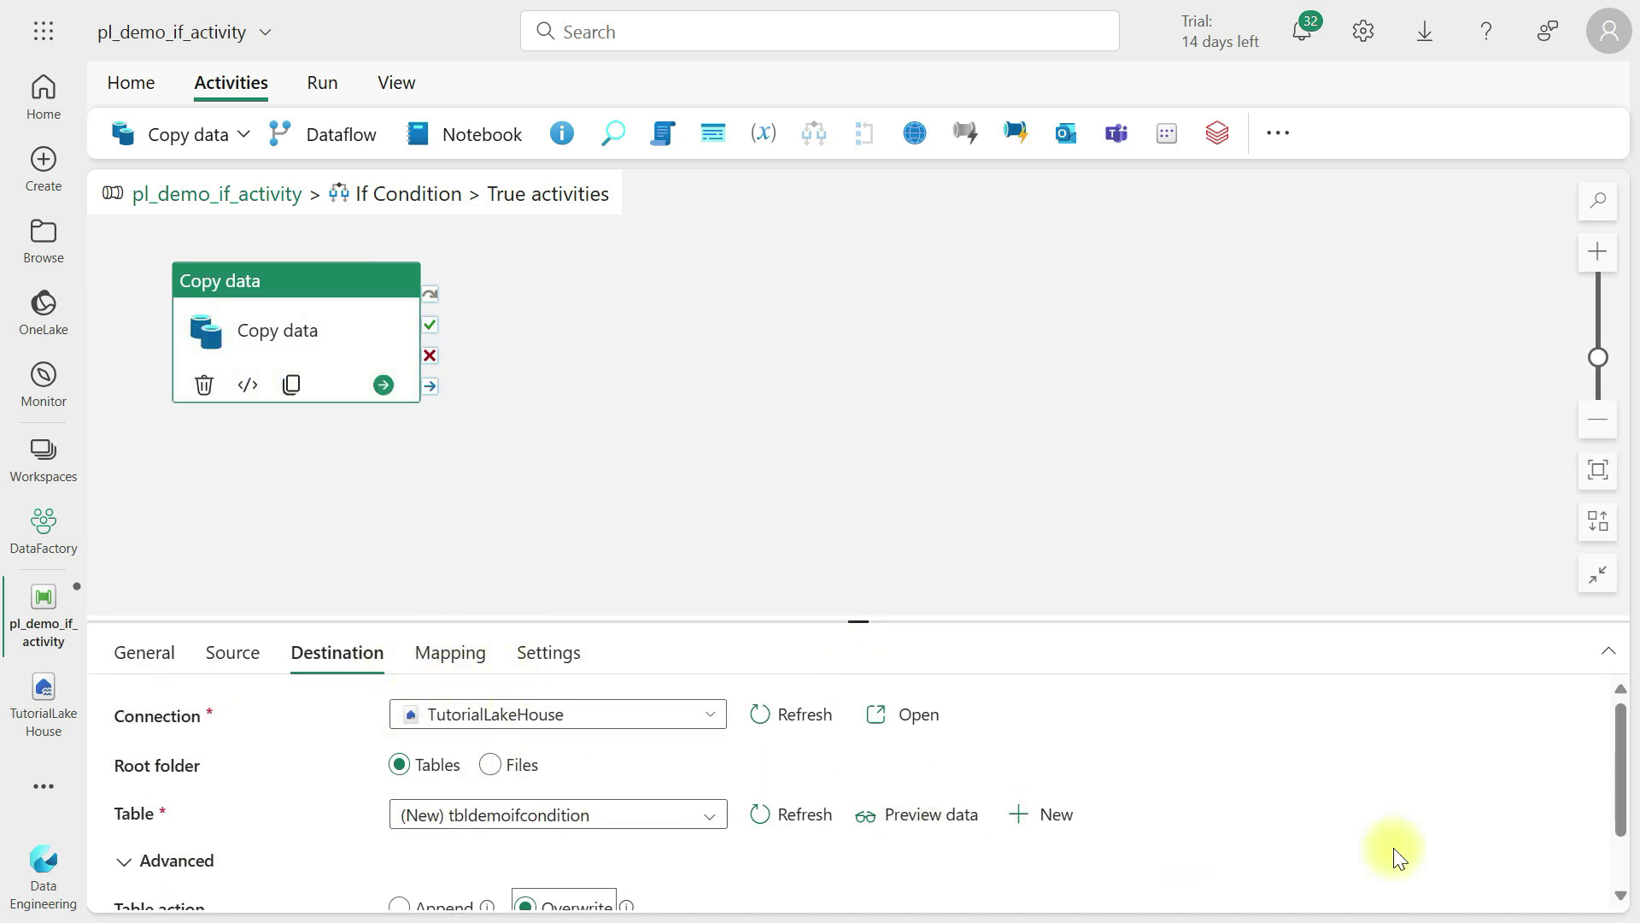
Review the Copy data activity's mapping options and its throughput, parallelism, fault tolerance and logging settings
{"action": "left_click", "coordinate": [475, 656]}
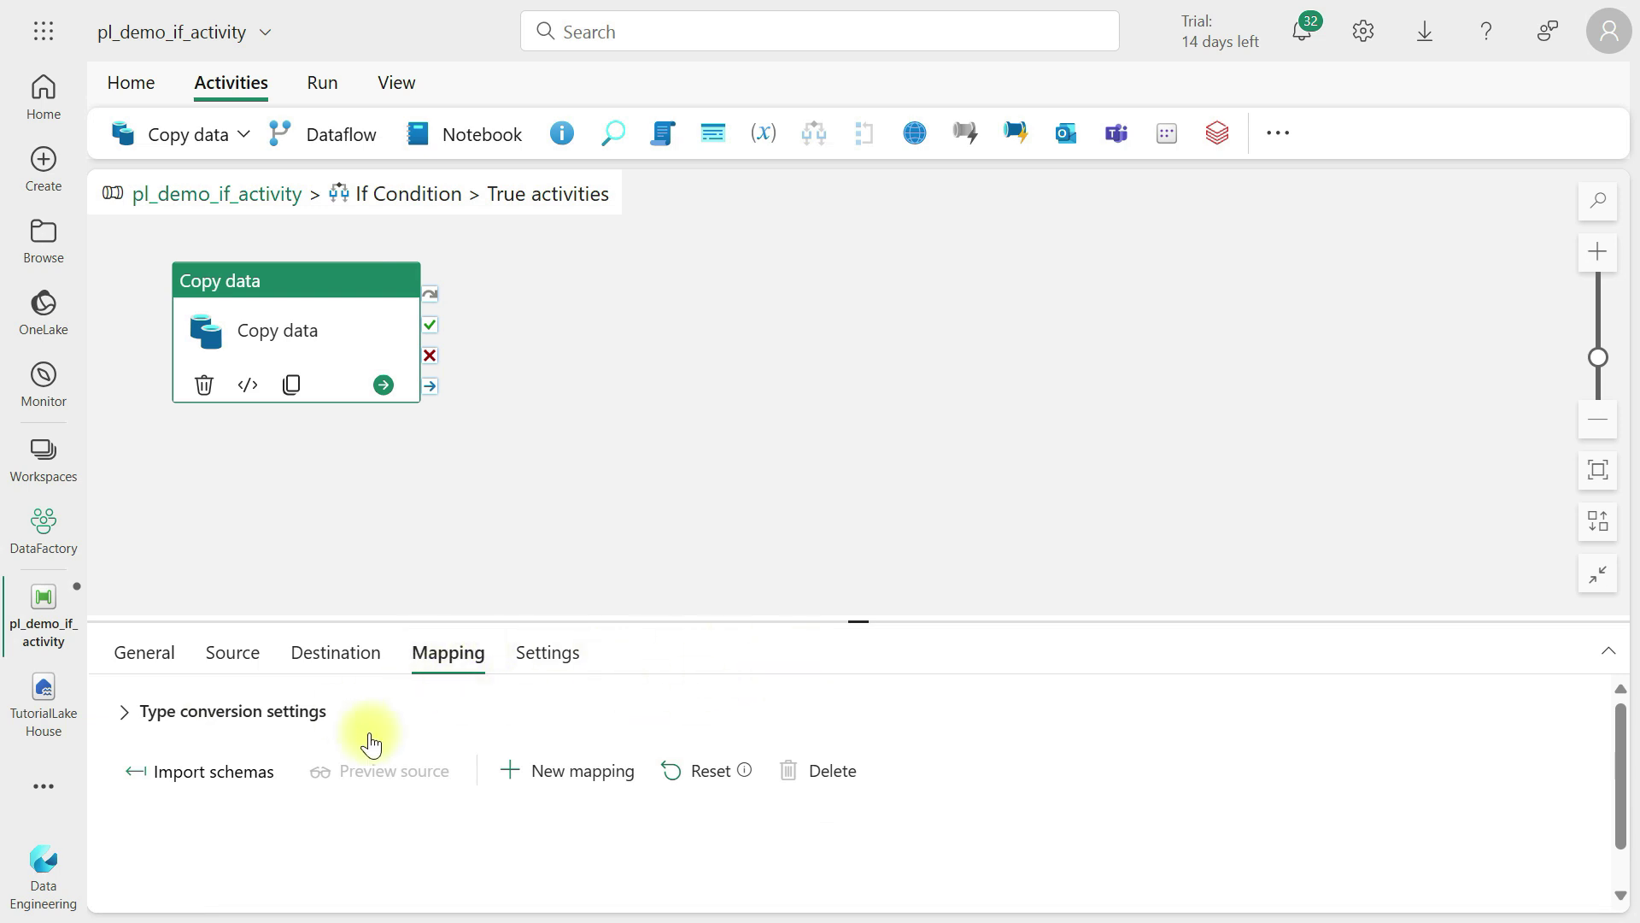
{"action": "left_click", "coordinate": [545, 653]}
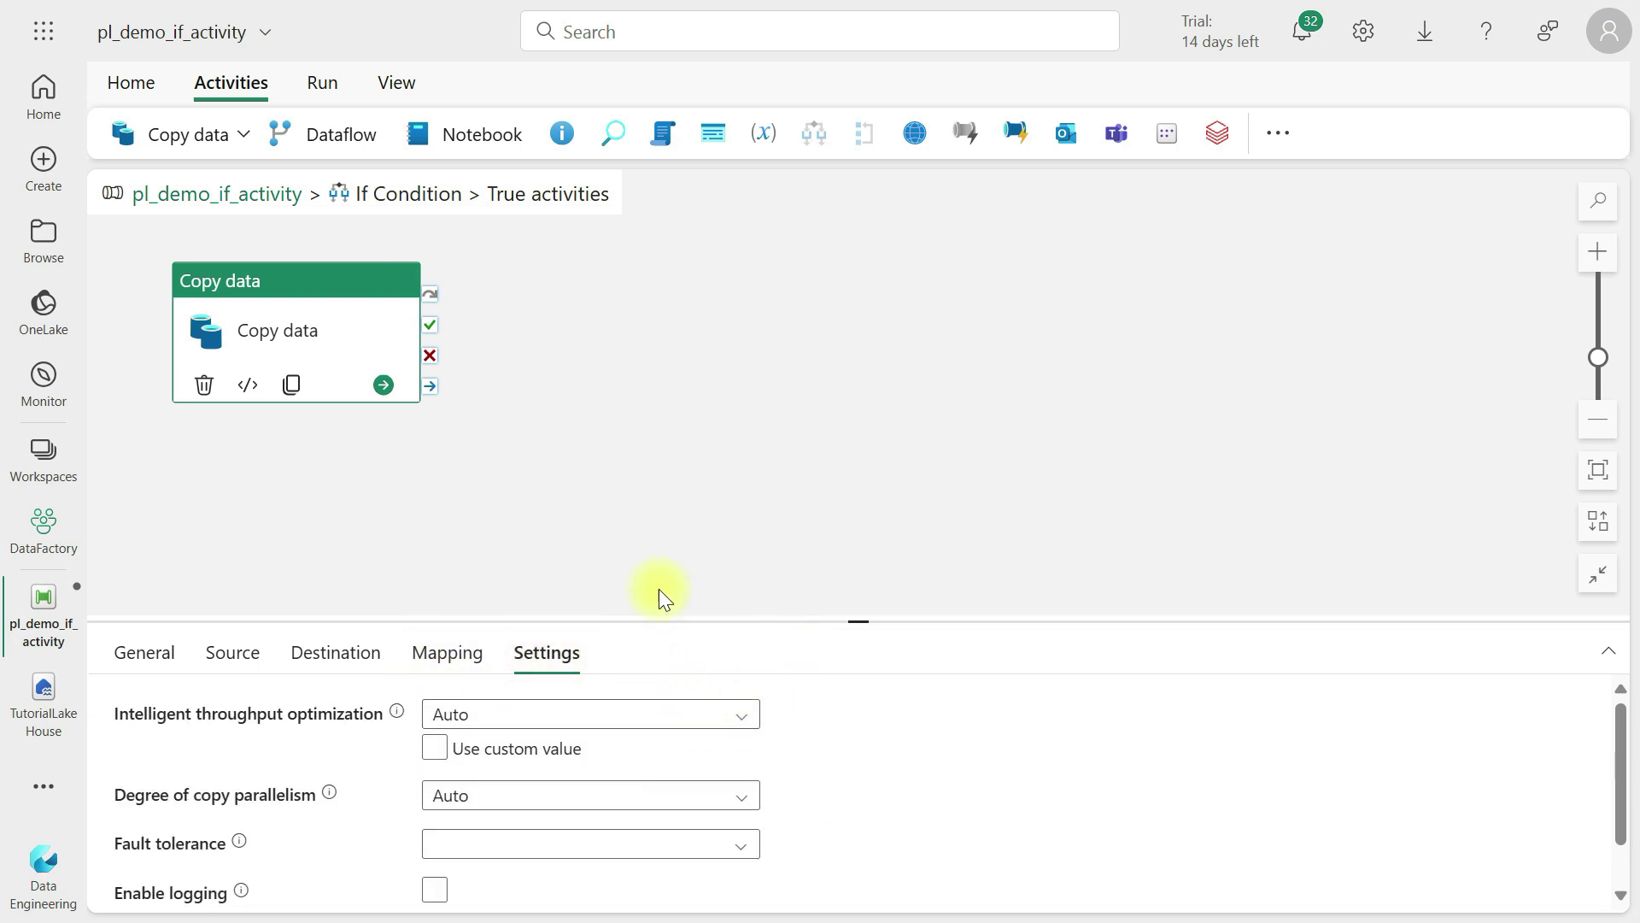
{"action": "mouse_move", "coordinate": [863, 613]}
{"action": "left_mouse_down"}
{"action": "mouse_move", "coordinate": [879, 421]}
{"action": "mouse_move", "coordinate": [864, 633]}
{"action": "mouse_move", "coordinate": [850, 628]}
{"action": "left_mouse_up"}
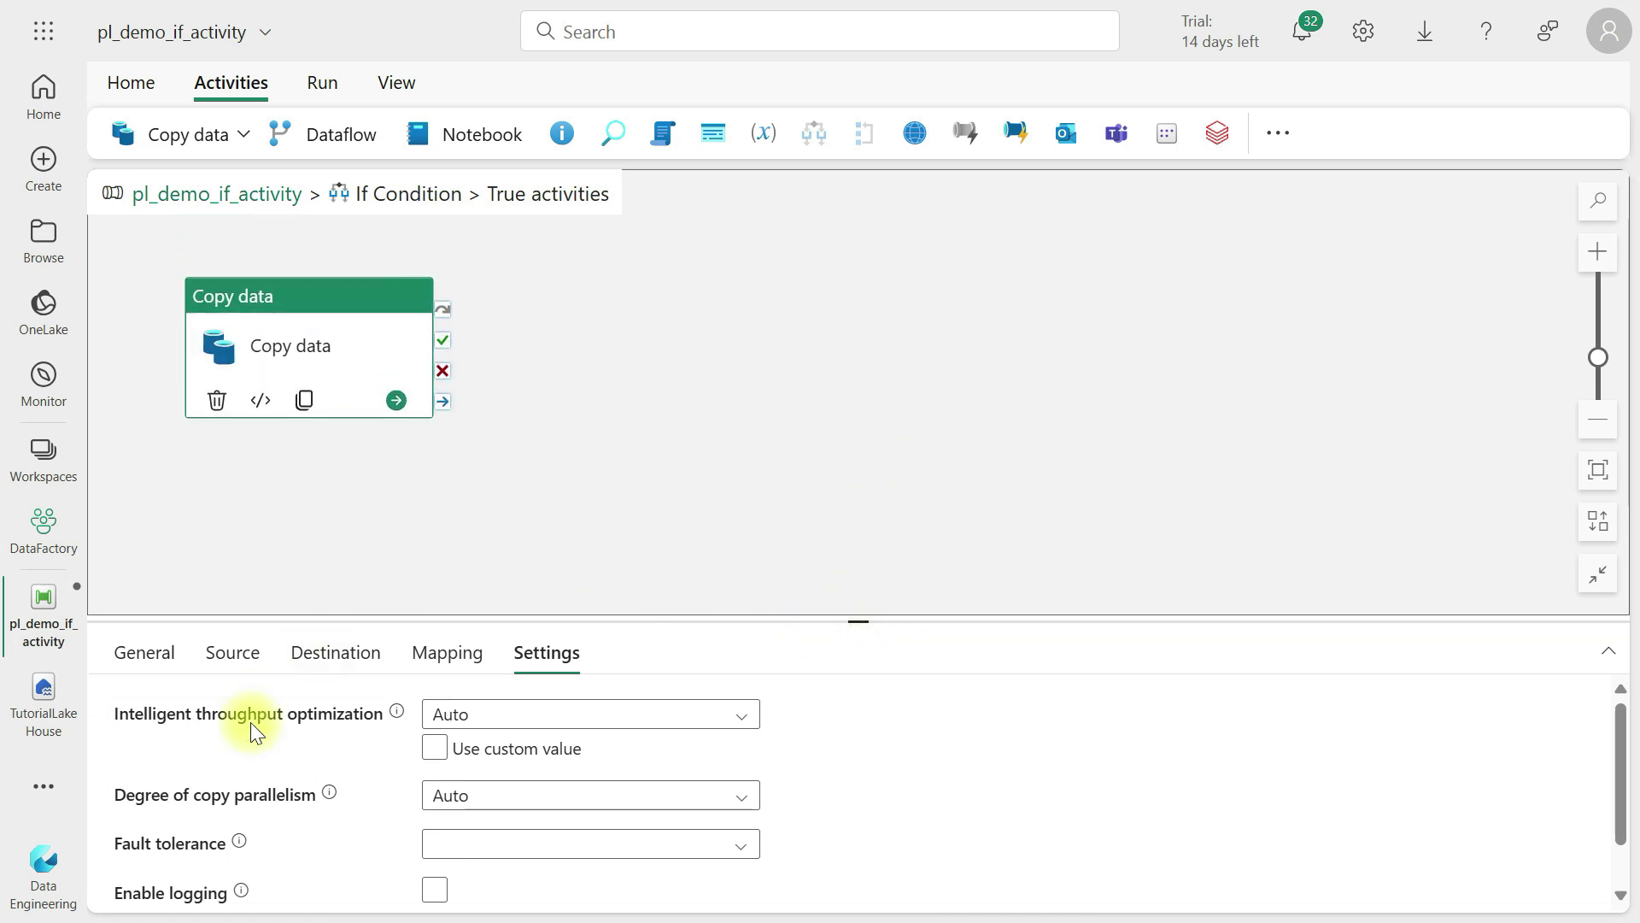
Save the pipeline and return from the True activities to the main pl_demo_if_activity canvas
{"action": "left_click", "coordinate": [133, 86]}
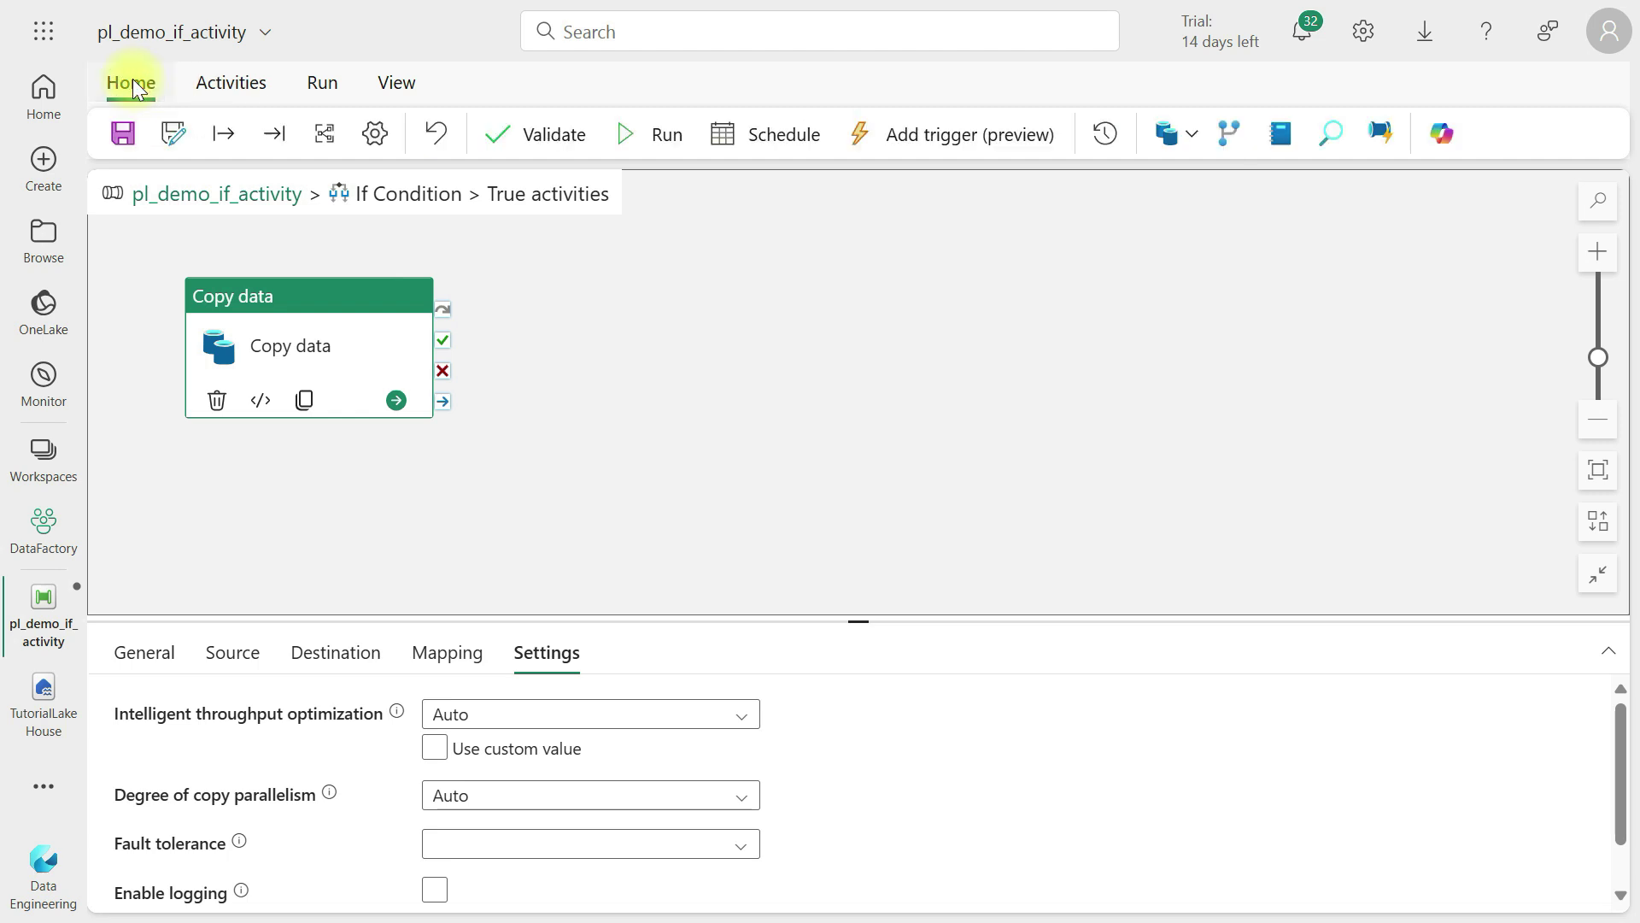
{"action": "left_click", "coordinate": [125, 131]}
{"action": "left_click", "coordinate": [156, 198]}
{"action": "left_click", "coordinate": [991, 356]}
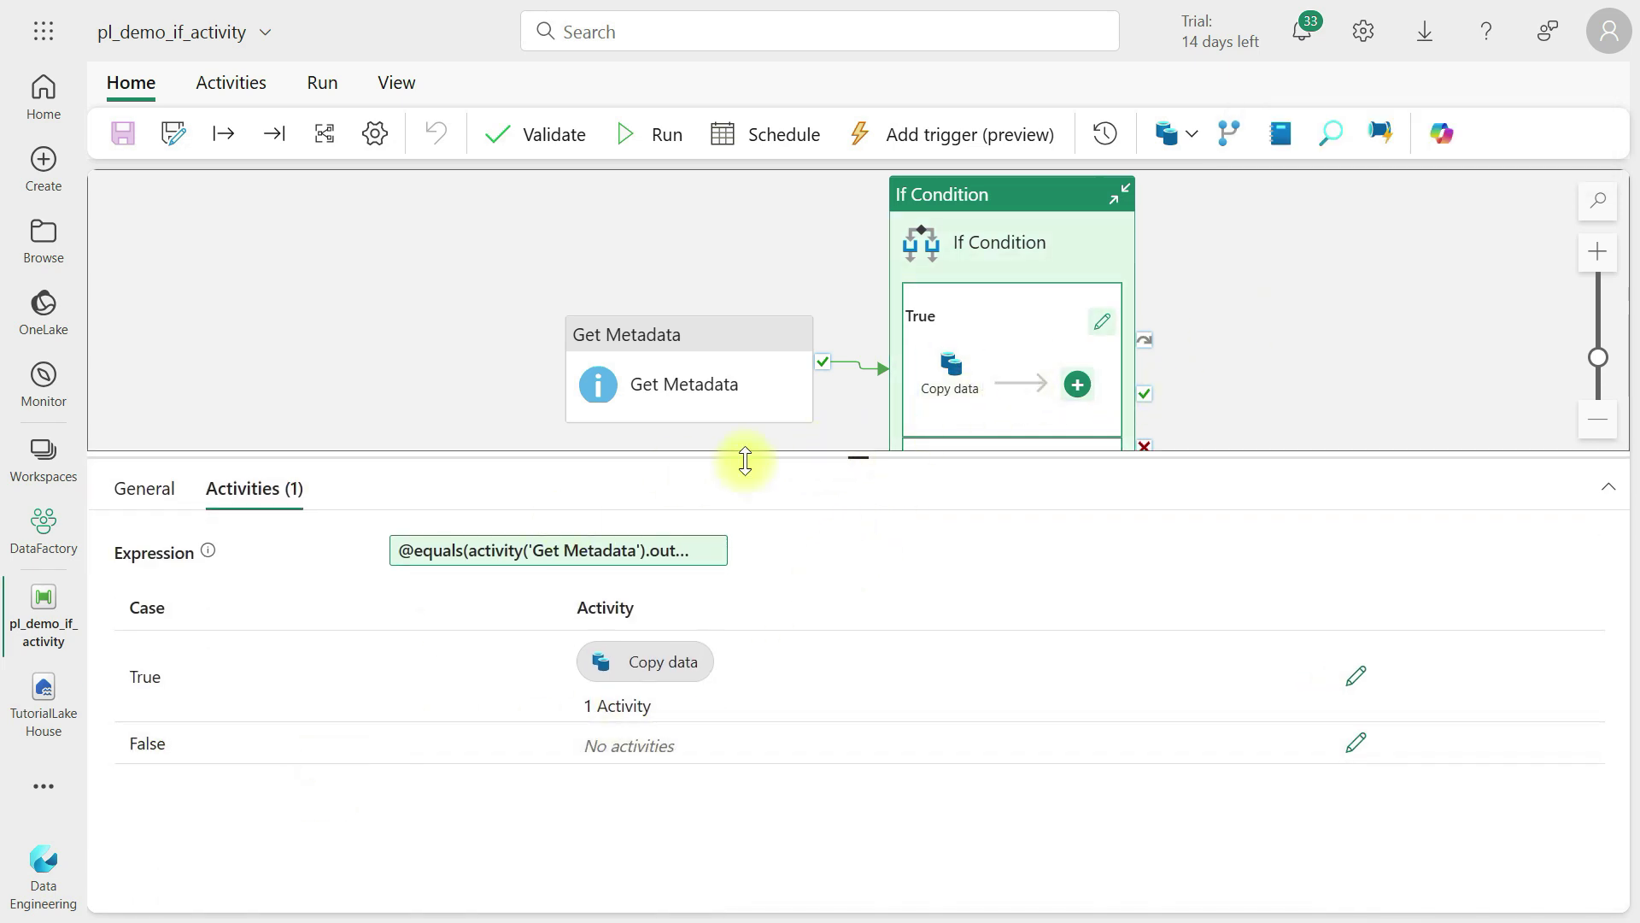
Run the pl_demo_if_activity pipeline and bring all its activities into view
{"action": "left_click", "coordinate": [312, 85]}
{"action": "left_click", "coordinate": [270, 134]}
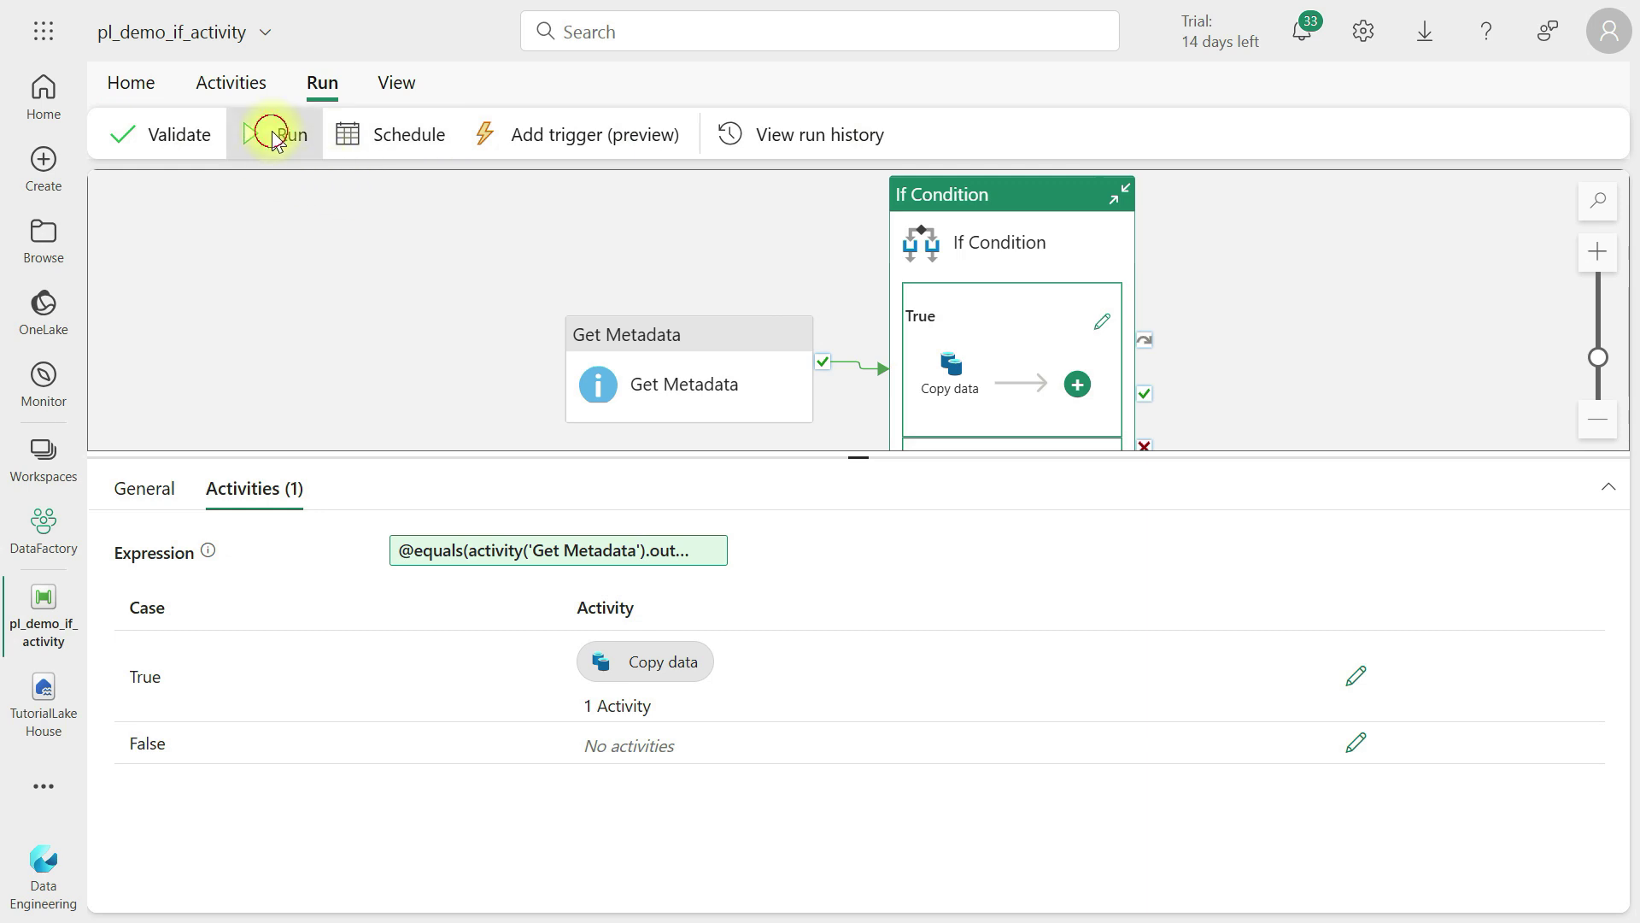
{"action": "left_click", "coordinate": [1598, 418]}
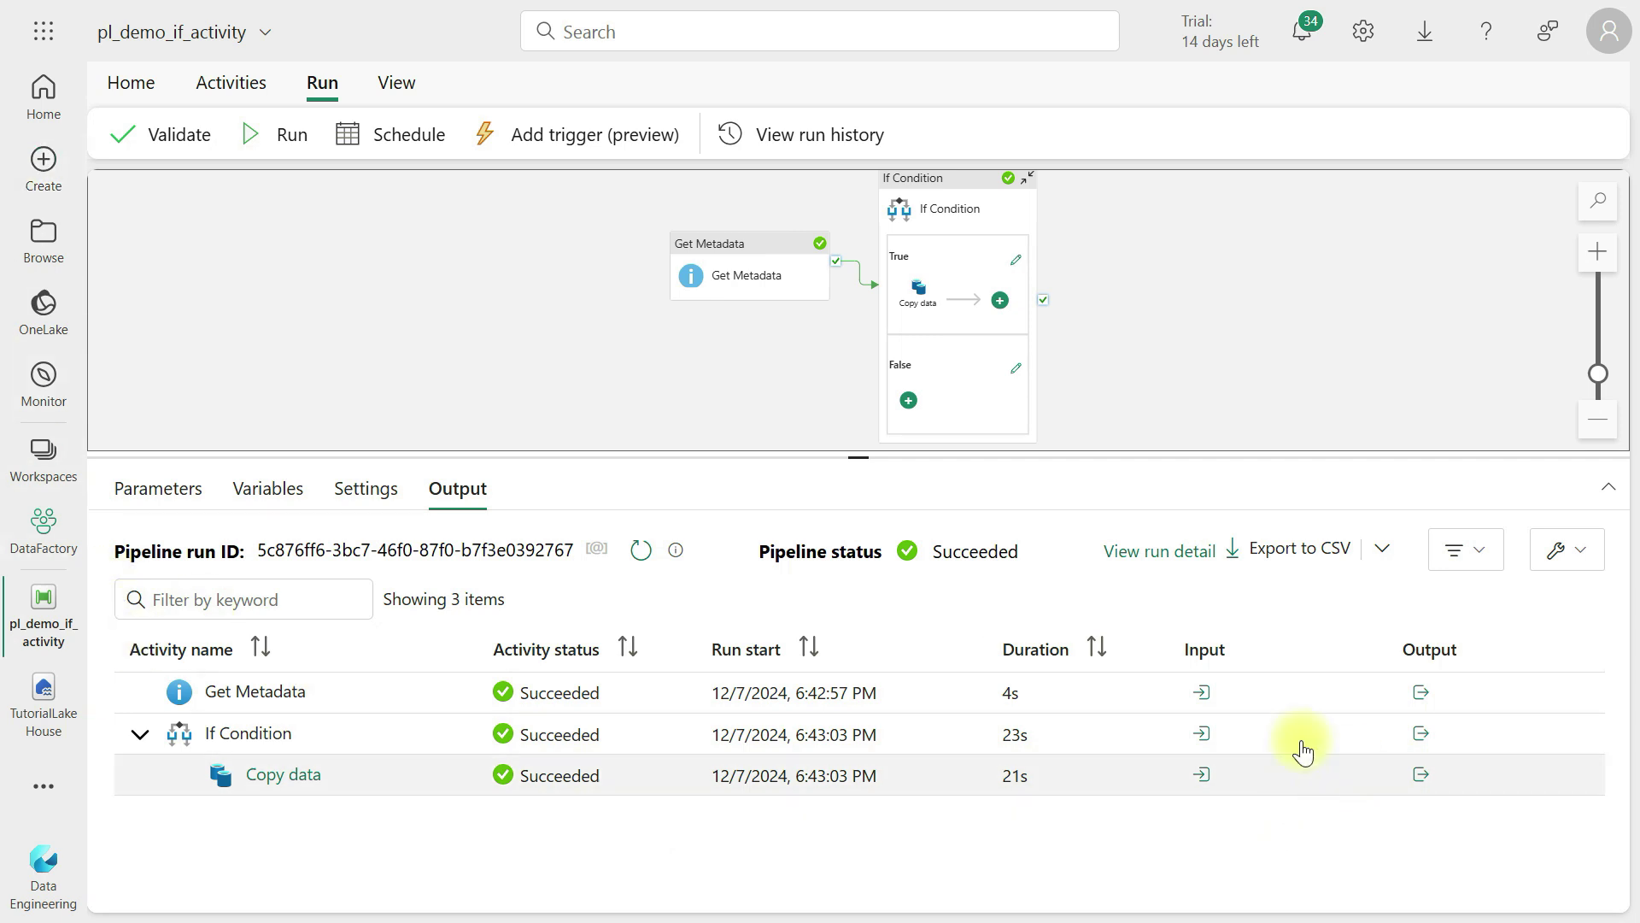
Examine the run outputs of the Get Metadata and Copy data activities
{"action": "left_click", "coordinate": [1425, 690]}
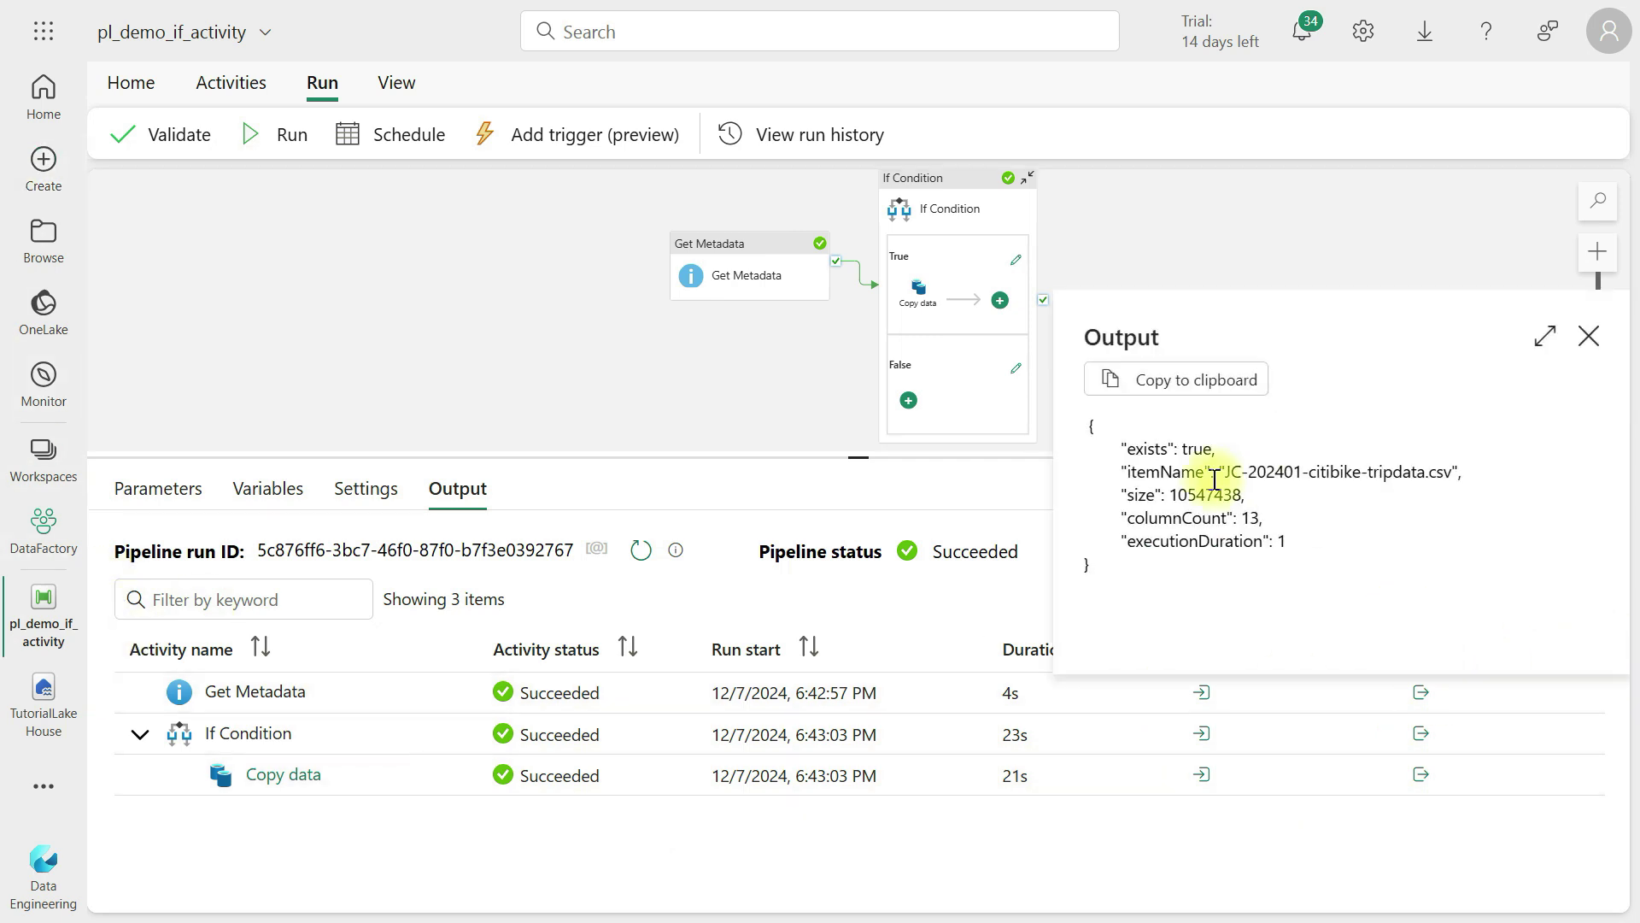
{"action": "left_click", "coordinate": [1585, 342]}
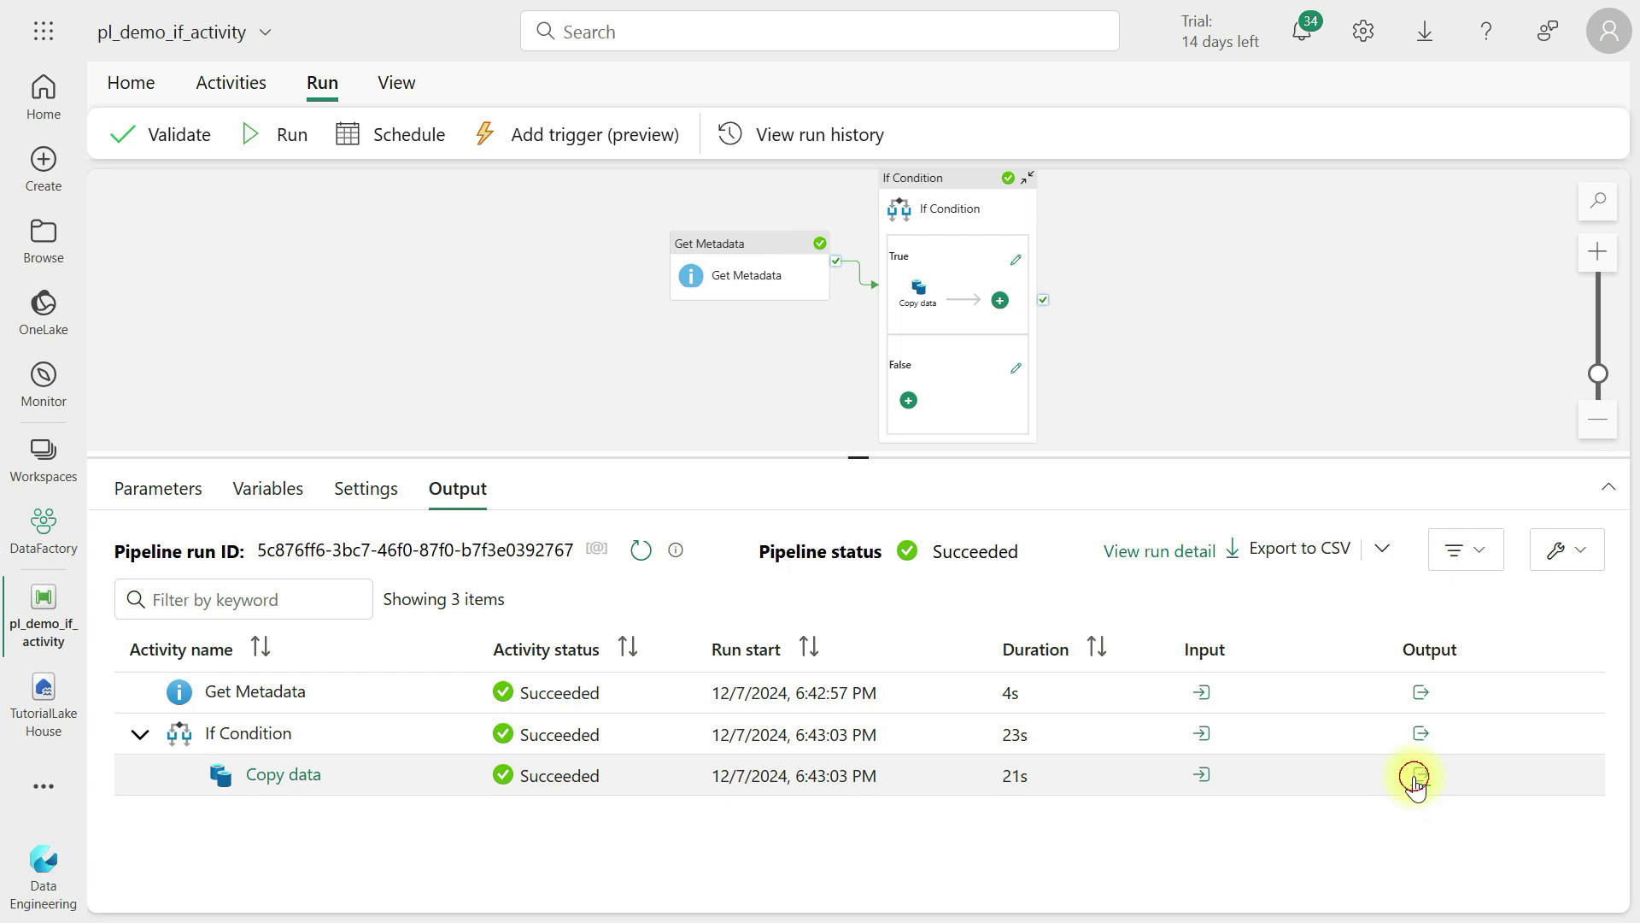
{"action": "left_click", "coordinate": [1420, 774]}
{"action": "scroll", "coordinate": [1238, 613], "scroll_direction": "down", "scroll_amount": 5}
{"action": "scroll", "coordinate": [1239, 614], "scroll_direction": "down", "scroll_amount": 3}
{"action": "scroll", "coordinate": [1243, 616], "scroll_direction": "up", "scroll_amount": 3}
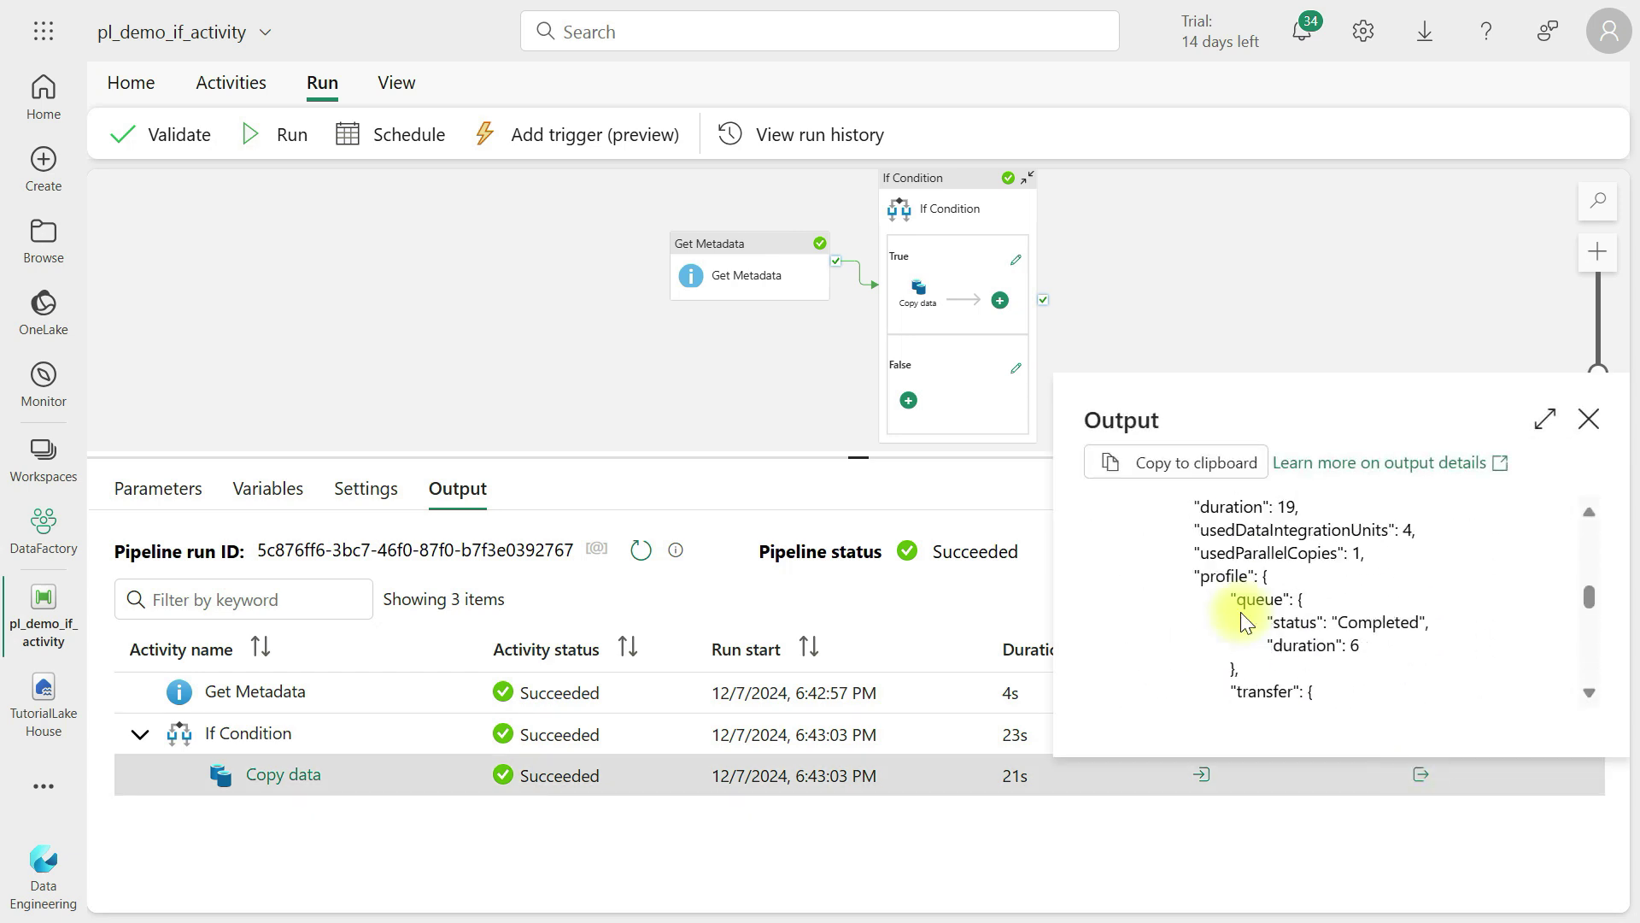
{"action": "left_click", "coordinate": [1588, 419]}
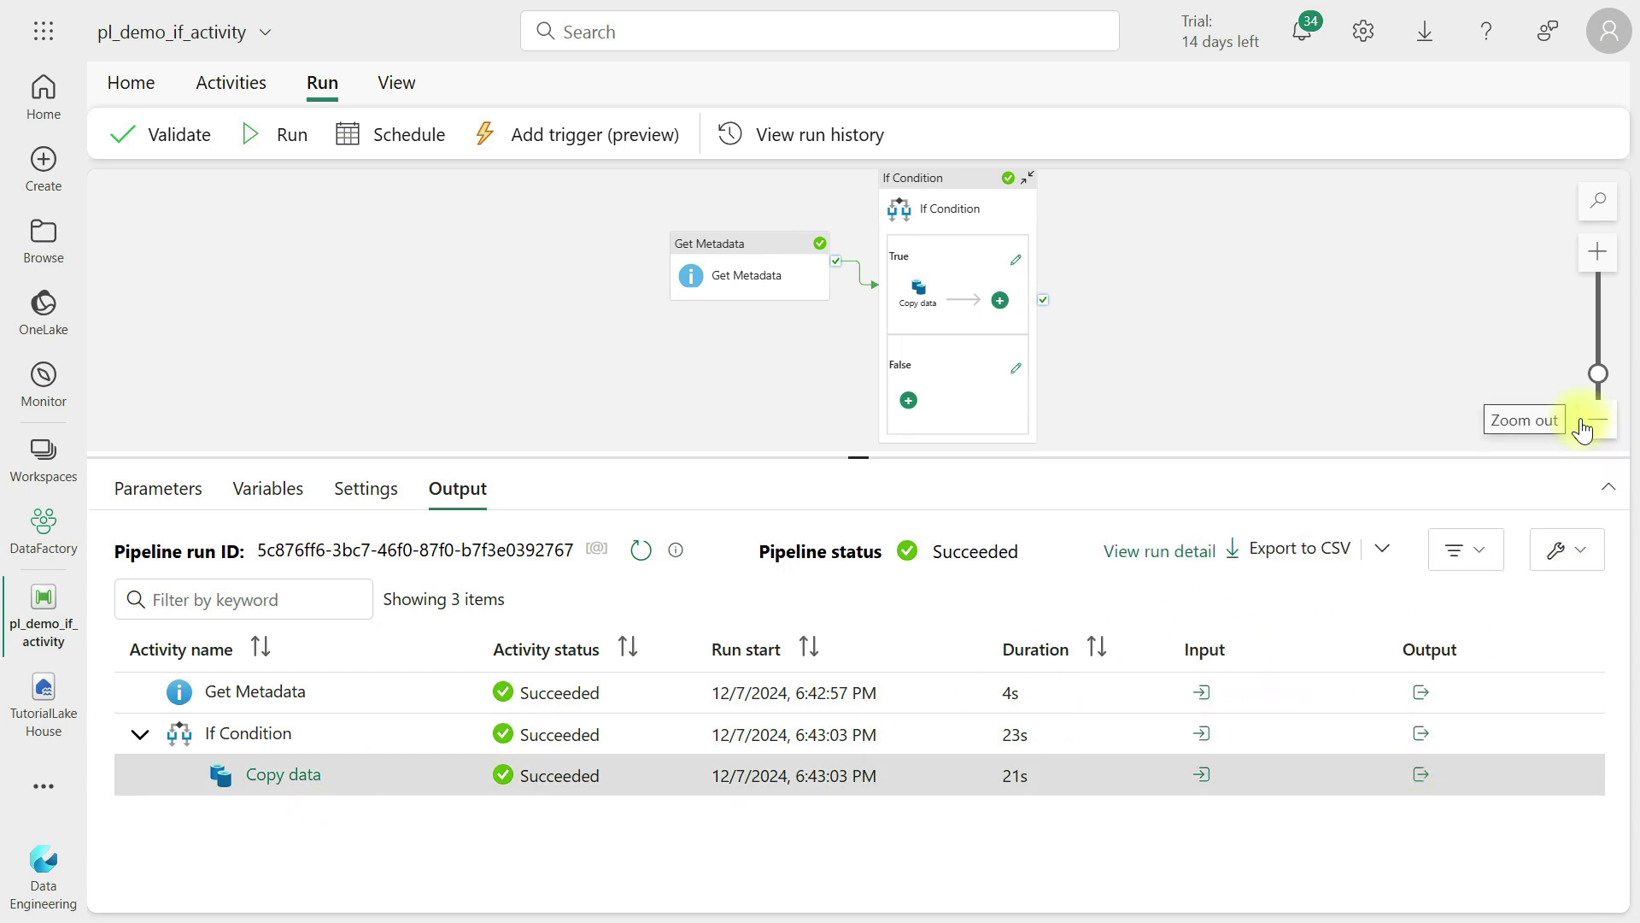
Switch to TutorialLakeHouse, refresh its Tables folder and open the tbldemoifcondition table's data preview
{"action": "left_click", "coordinate": [43, 688]}
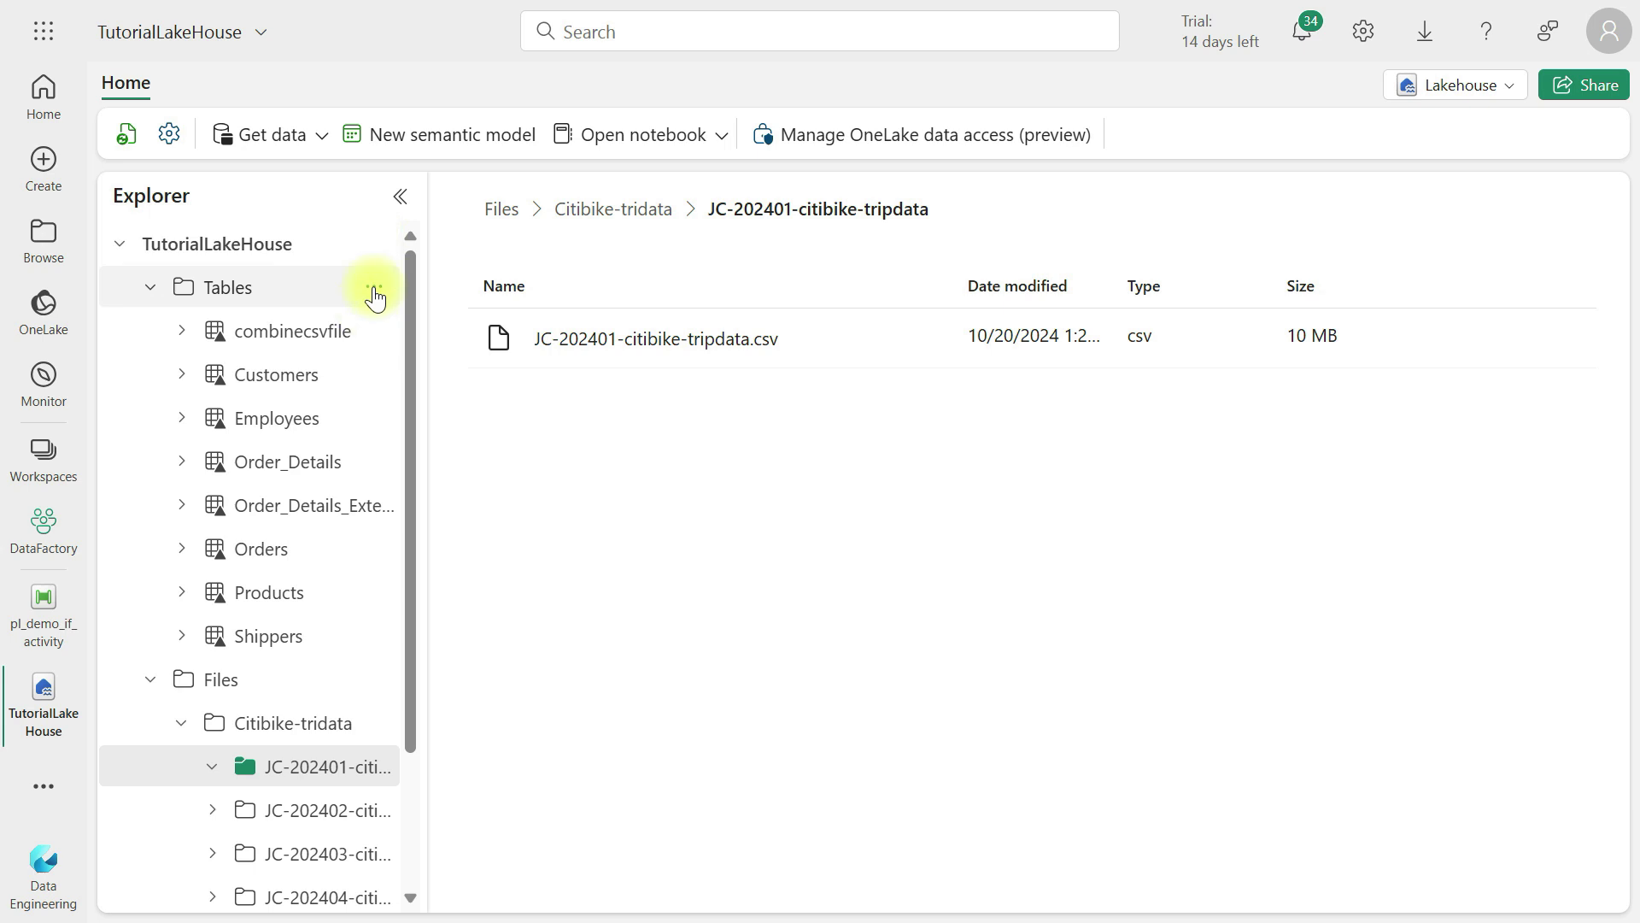
{"action": "left_click", "coordinate": [374, 287]}
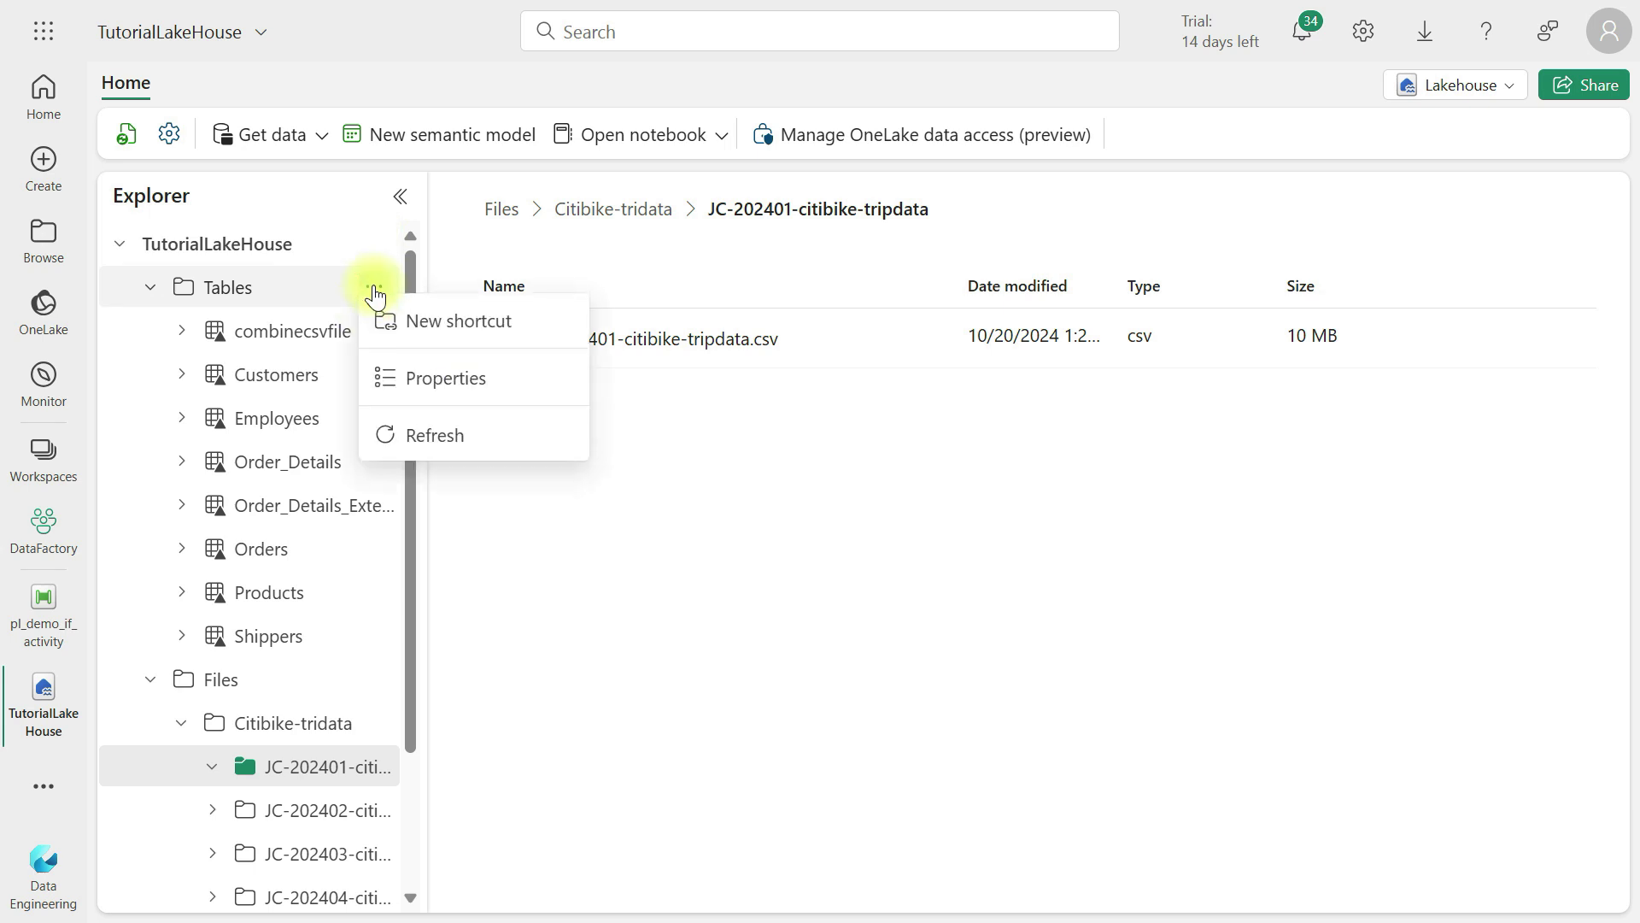
{"action": "left_click", "coordinate": [434, 444]}
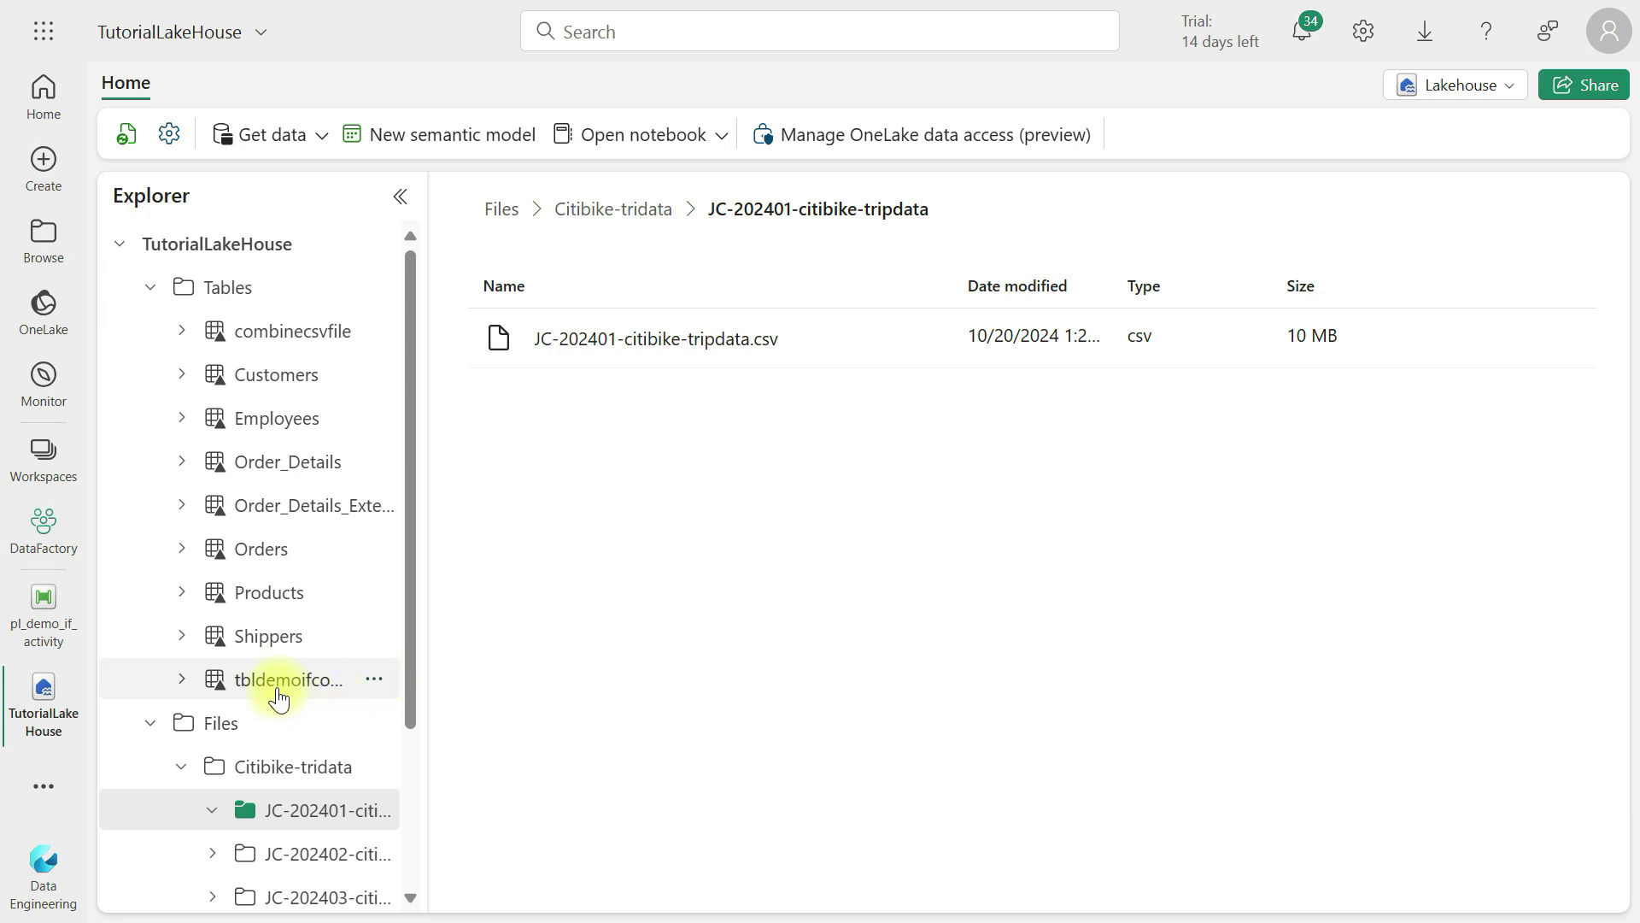
{"action": "left_click", "coordinate": [278, 697]}
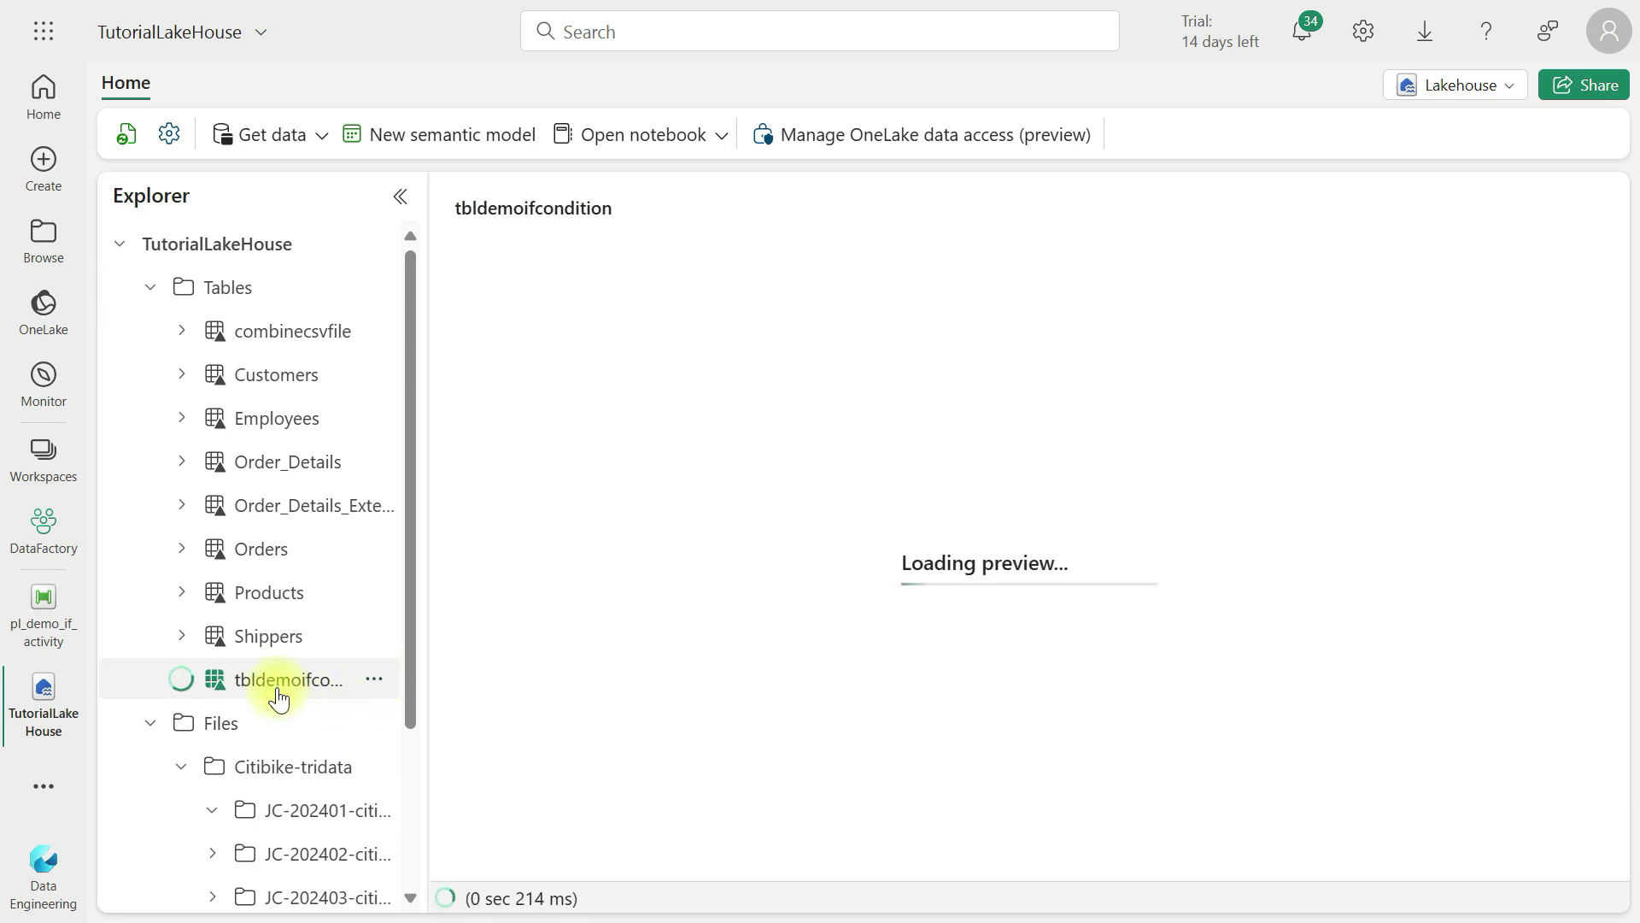
{"action": "left_click", "coordinate": [49, 611]}
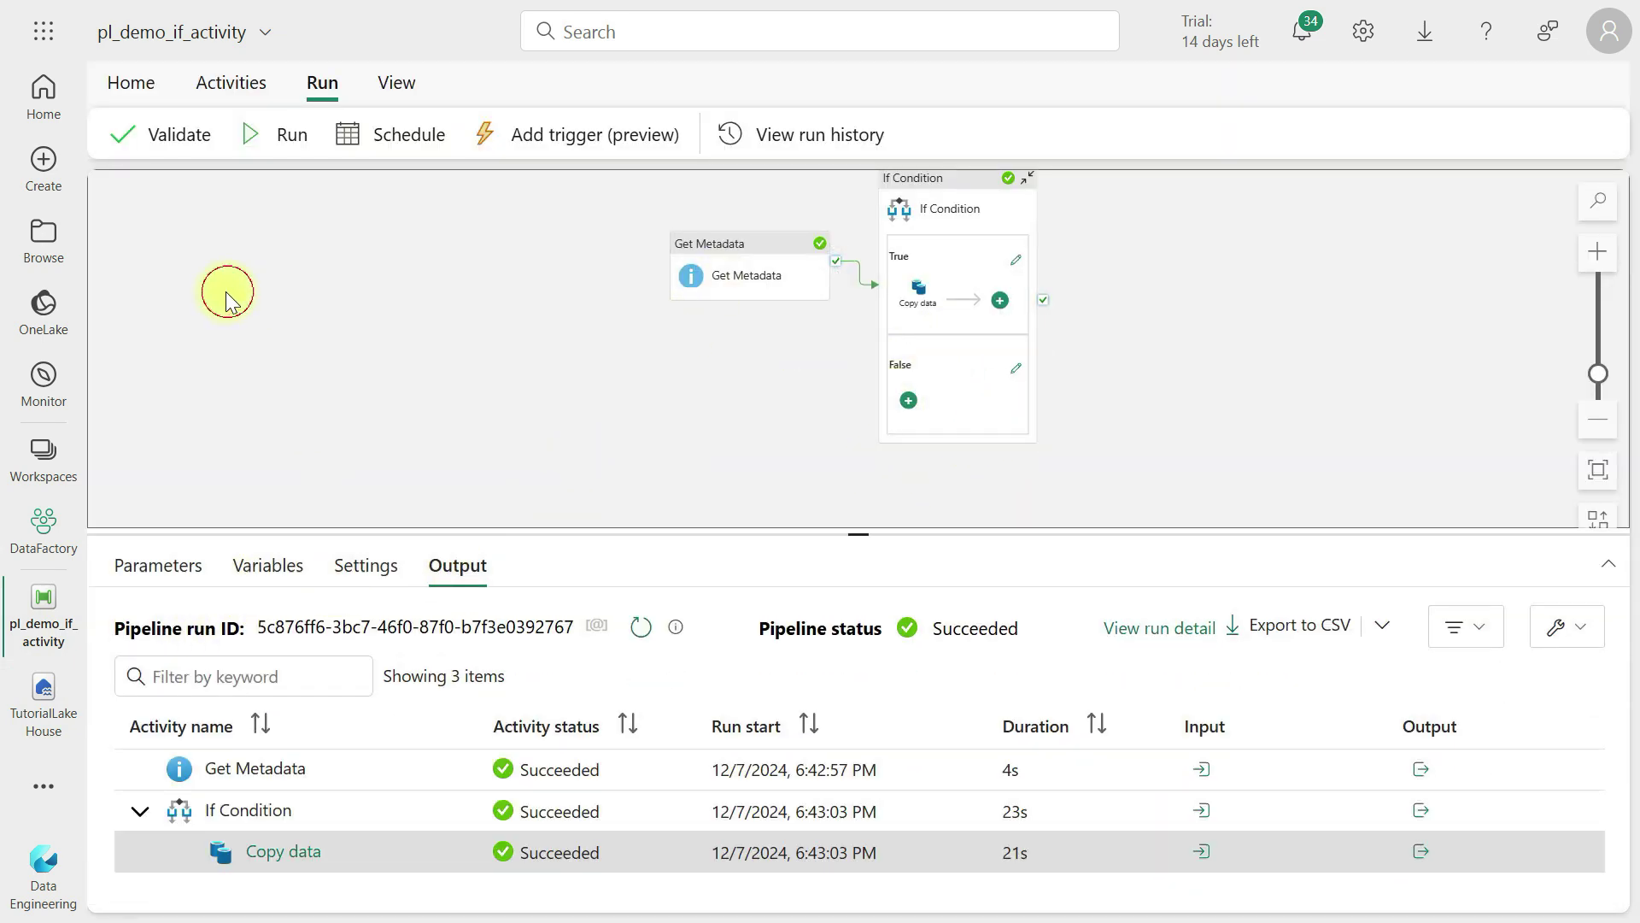
{"action": "left_click", "coordinate": [954, 434]}
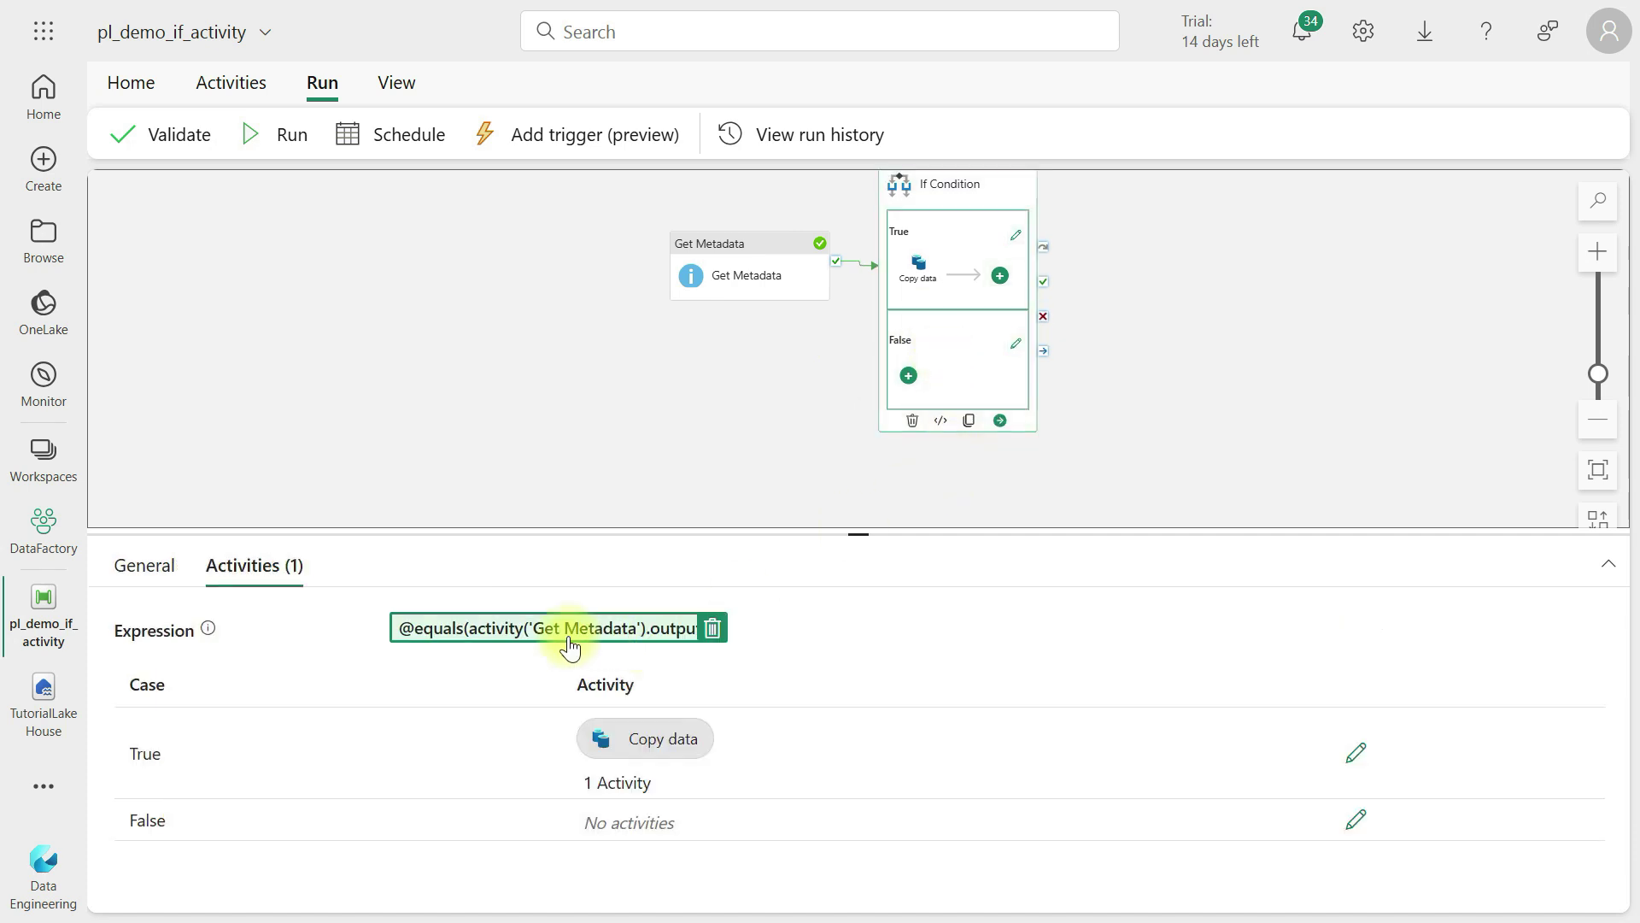
{"action": "left_click", "coordinate": [521, 628]}
{"action": "left_click", "coordinate": [1400, 170]}
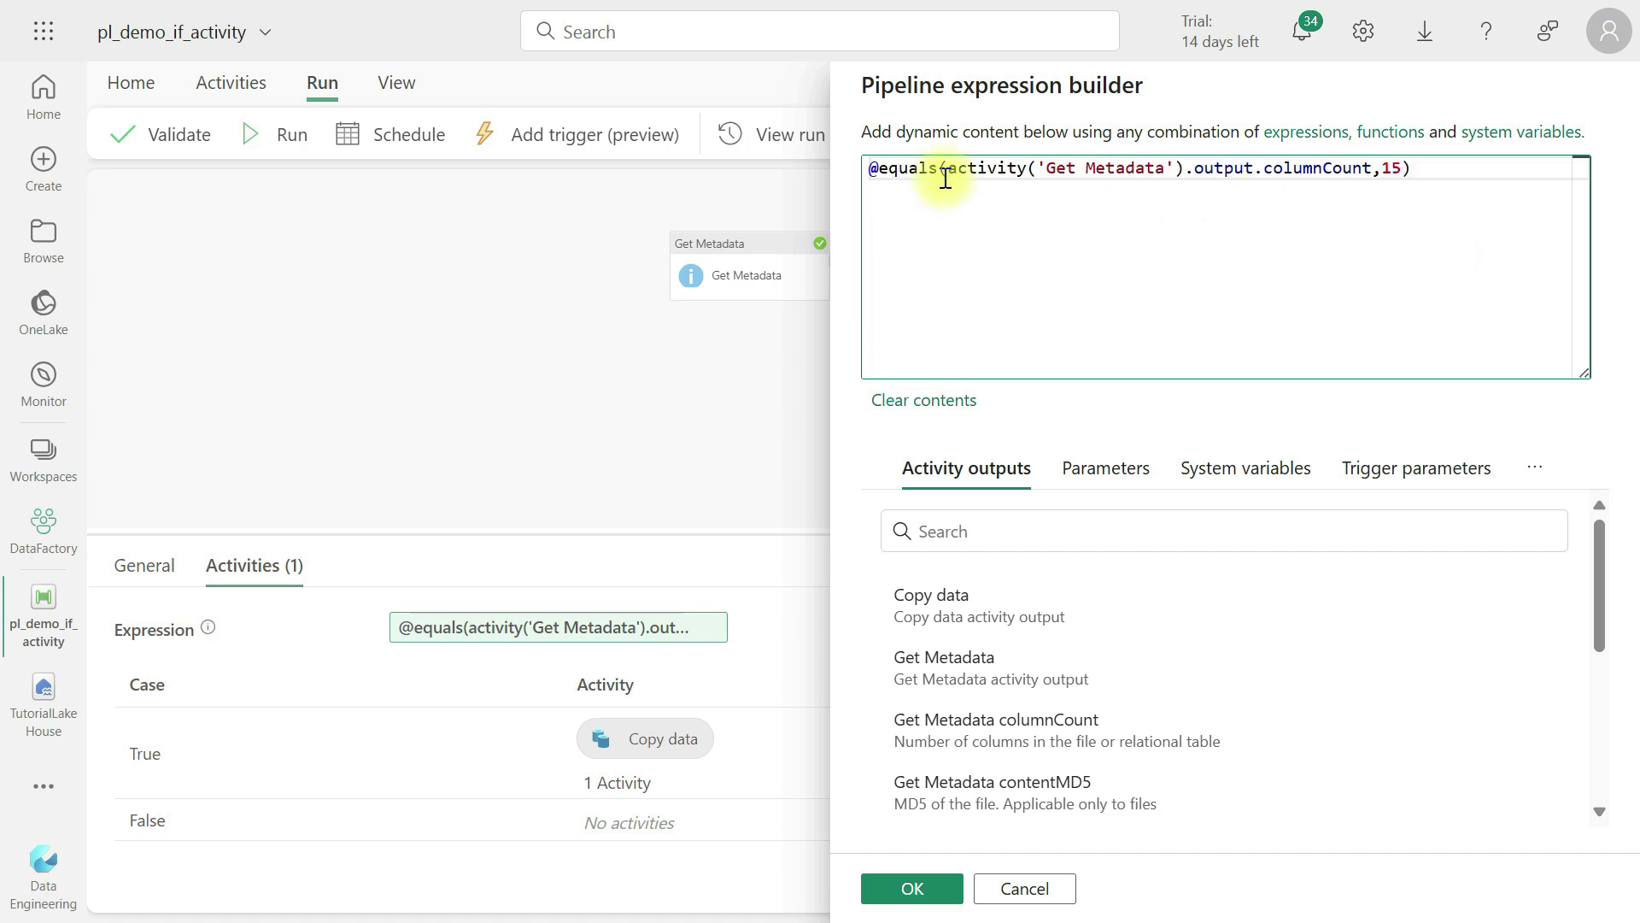
{"action": "left_click_drag", "start_coordinate": [949, 170], "coordinate": [1373, 166]}
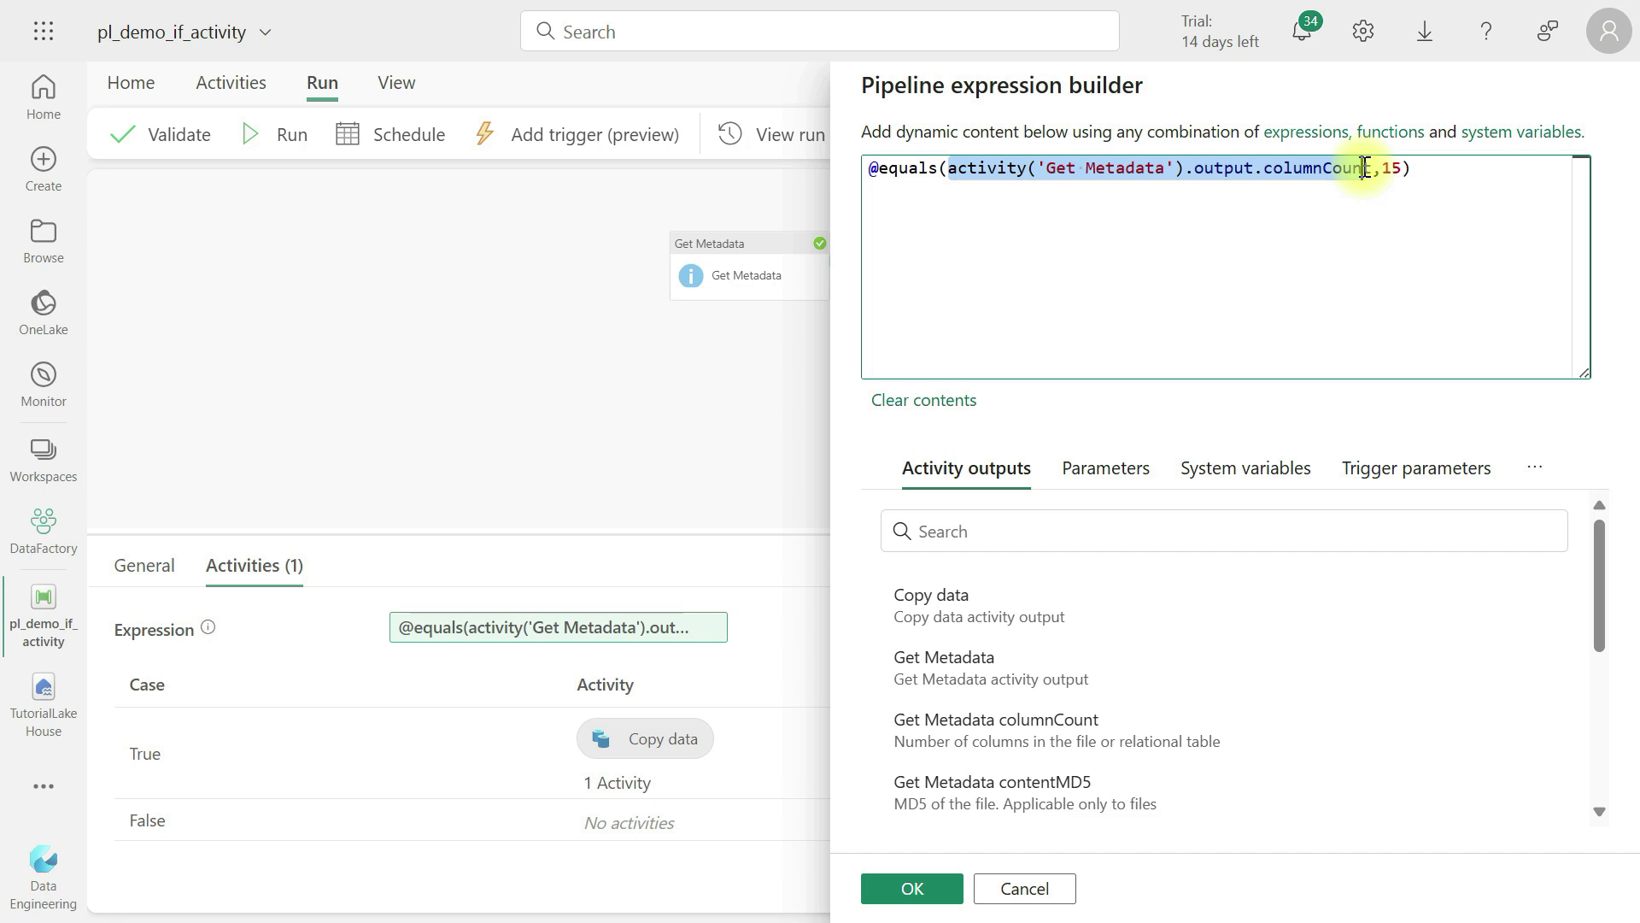
{"action": "left_click", "coordinate": [1395, 170]}
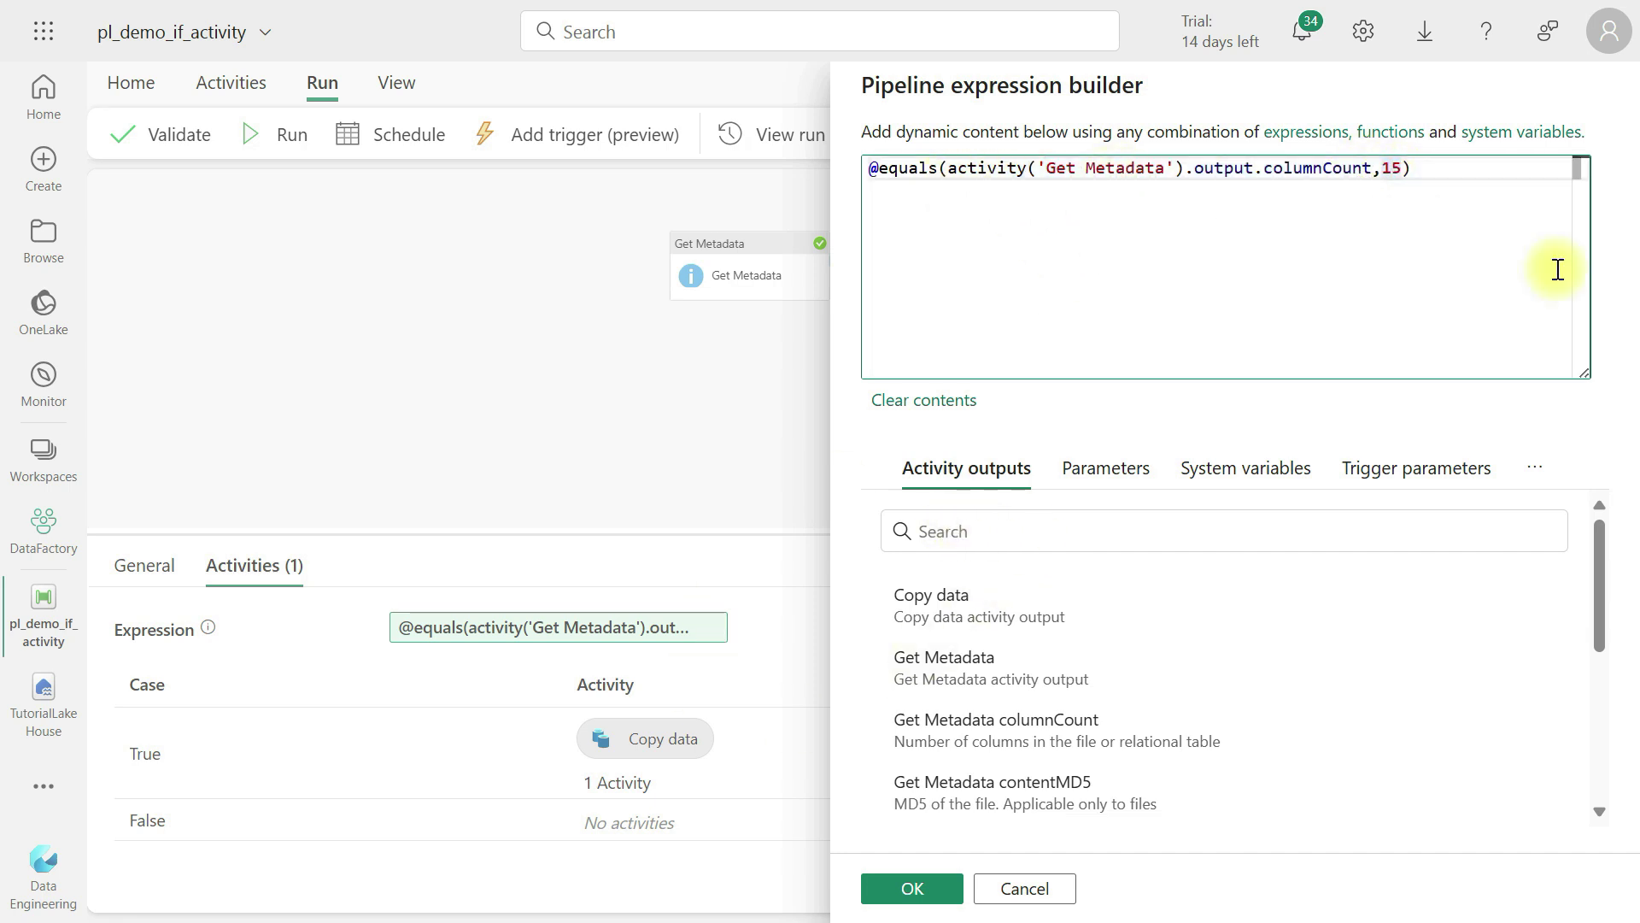
{"action": "left_click", "coordinate": [912, 891]}
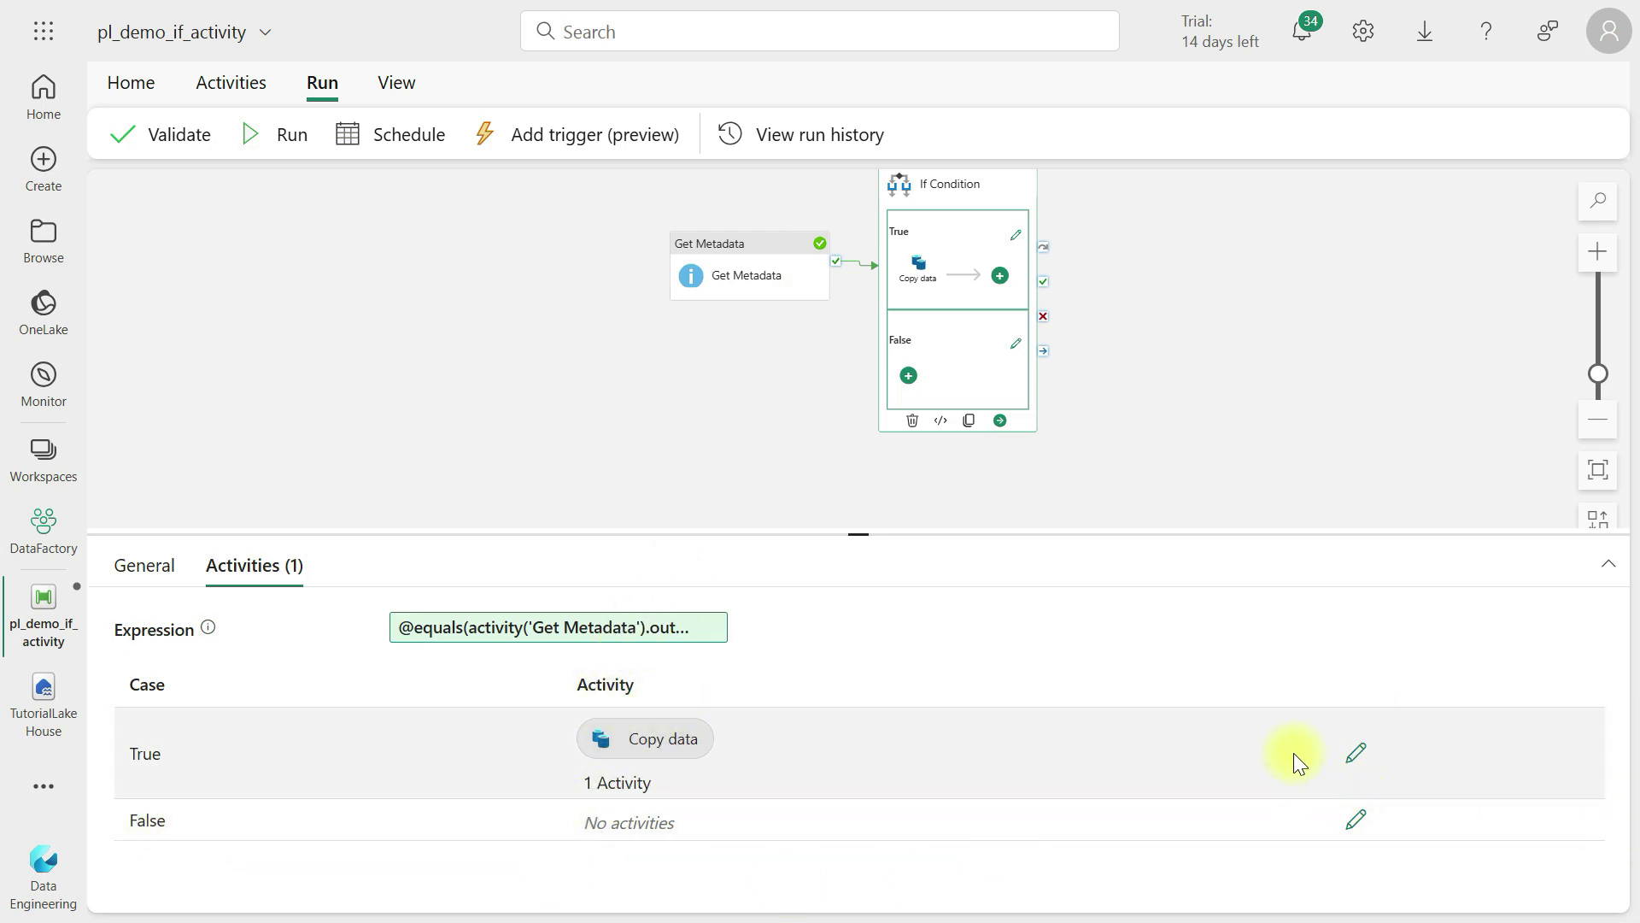
Open the If Condition's False activities and add an Office 365 Outlook (Preview) activity
{"action": "left_click_drag", "start_coordinate": [856, 531], "coordinate": [854, 289]}
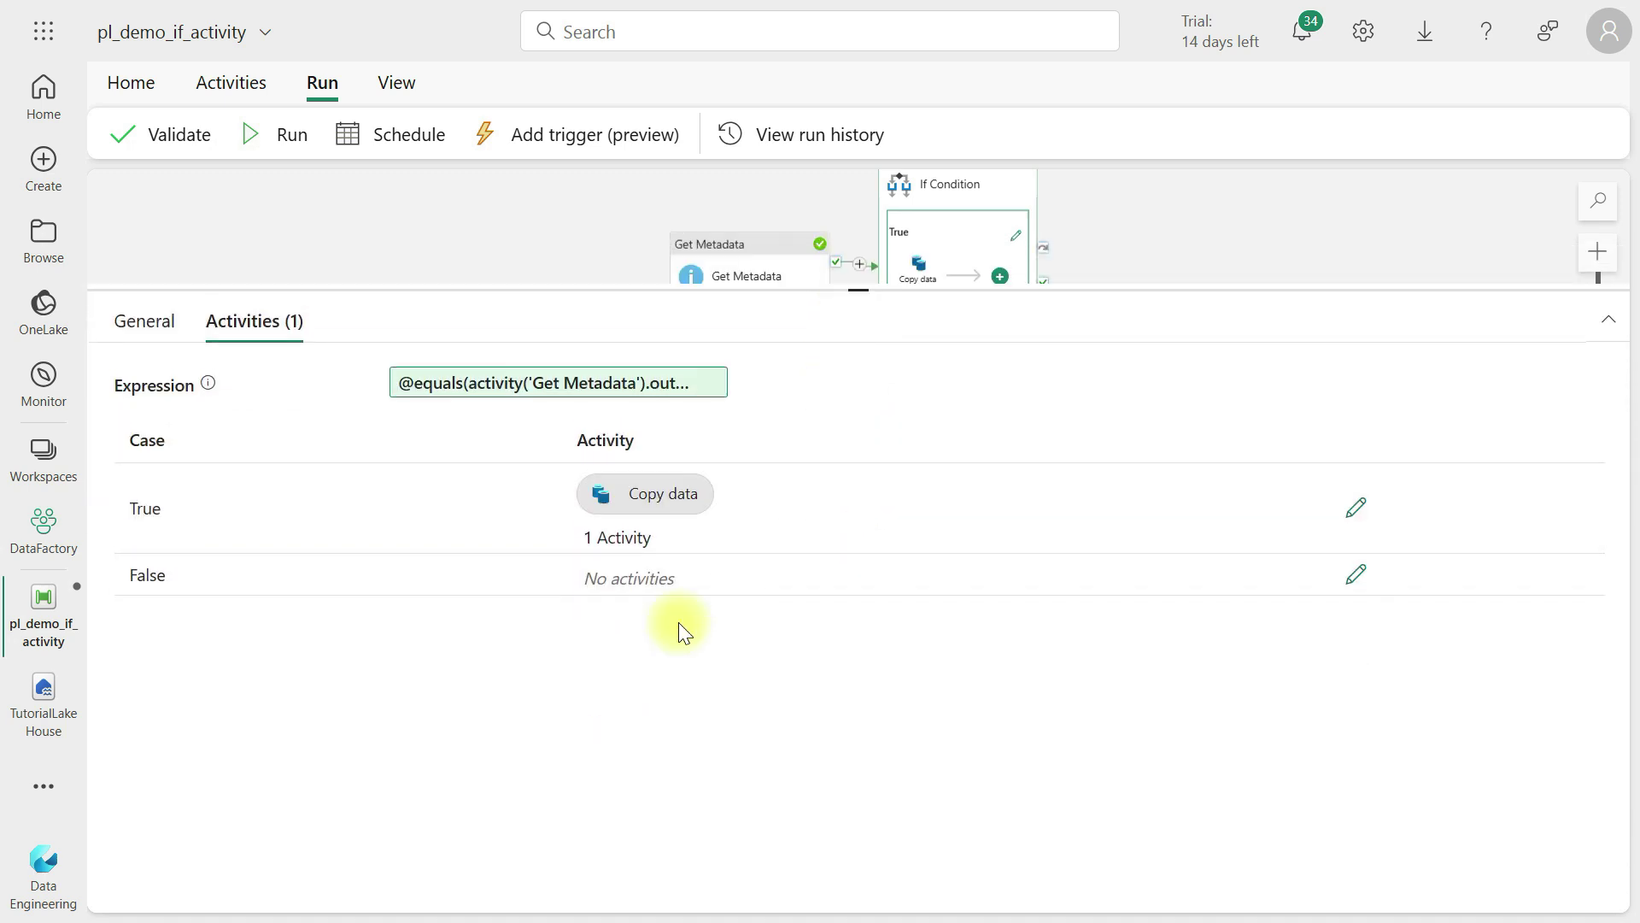
{"action": "left_click", "coordinate": [1355, 574]}
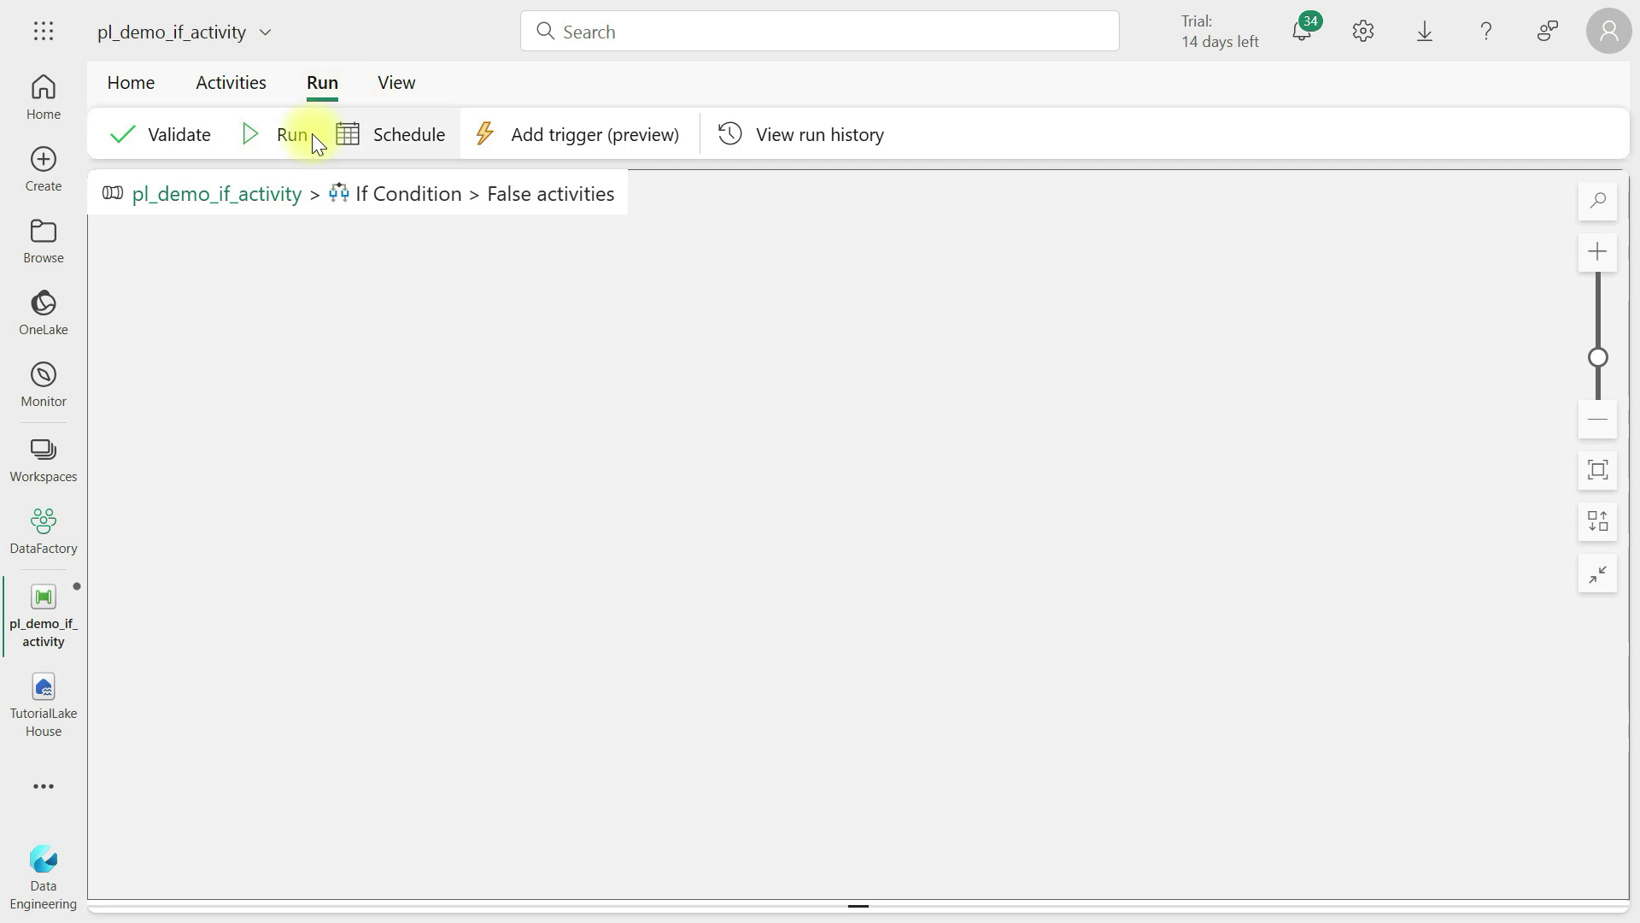
{"action": "left_click", "coordinate": [229, 83]}
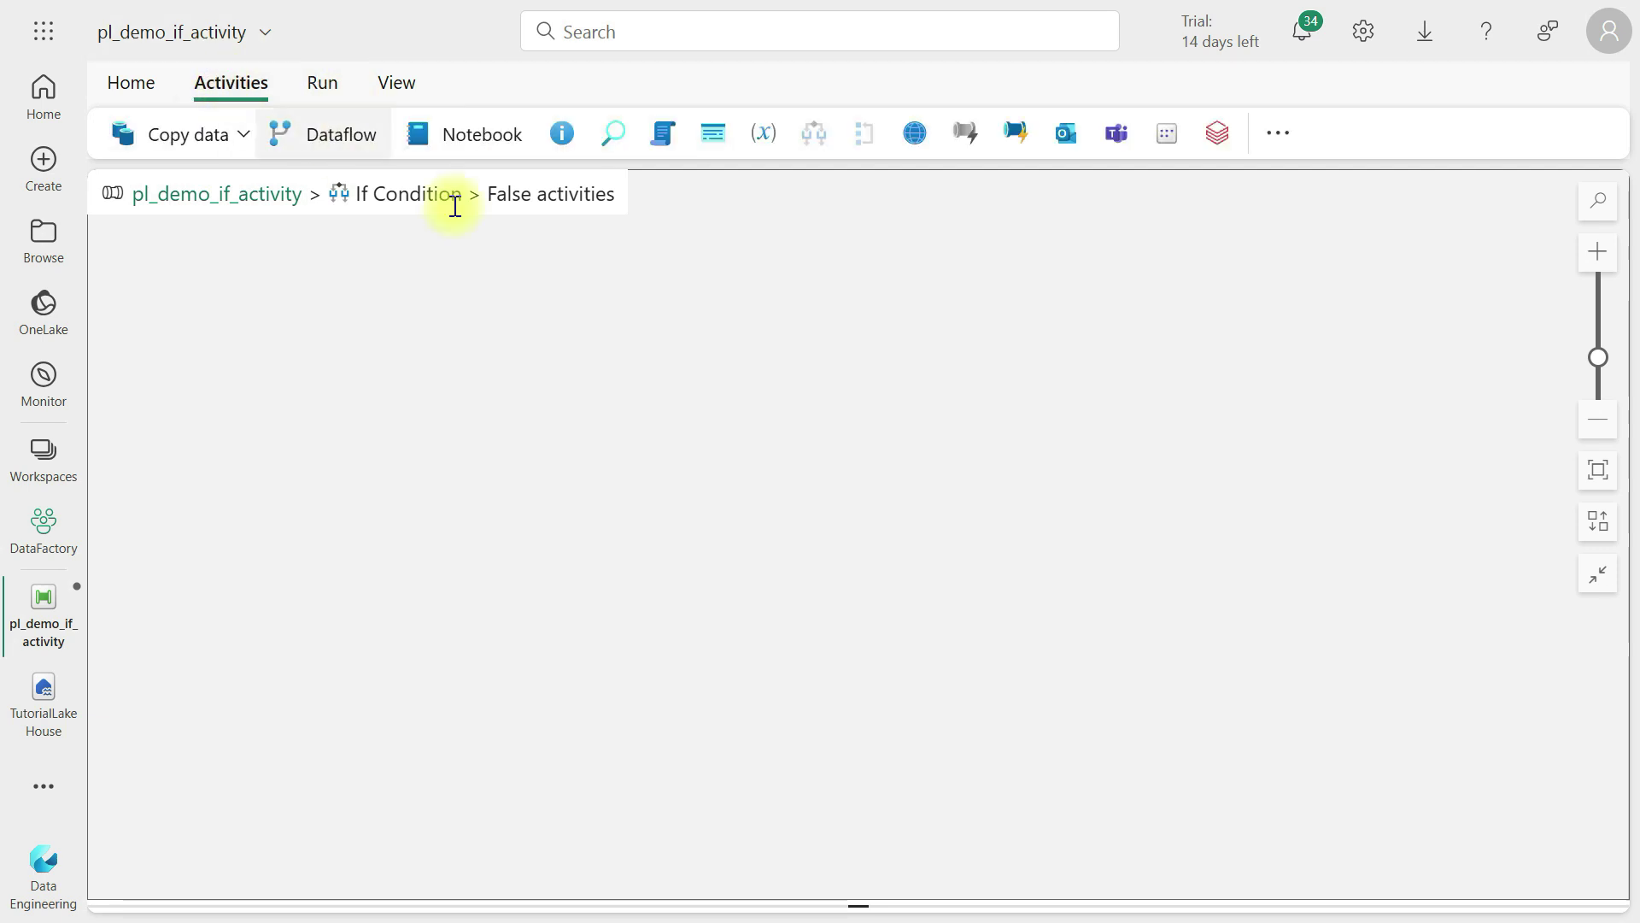
{"action": "left_click", "coordinate": [1267, 132]}
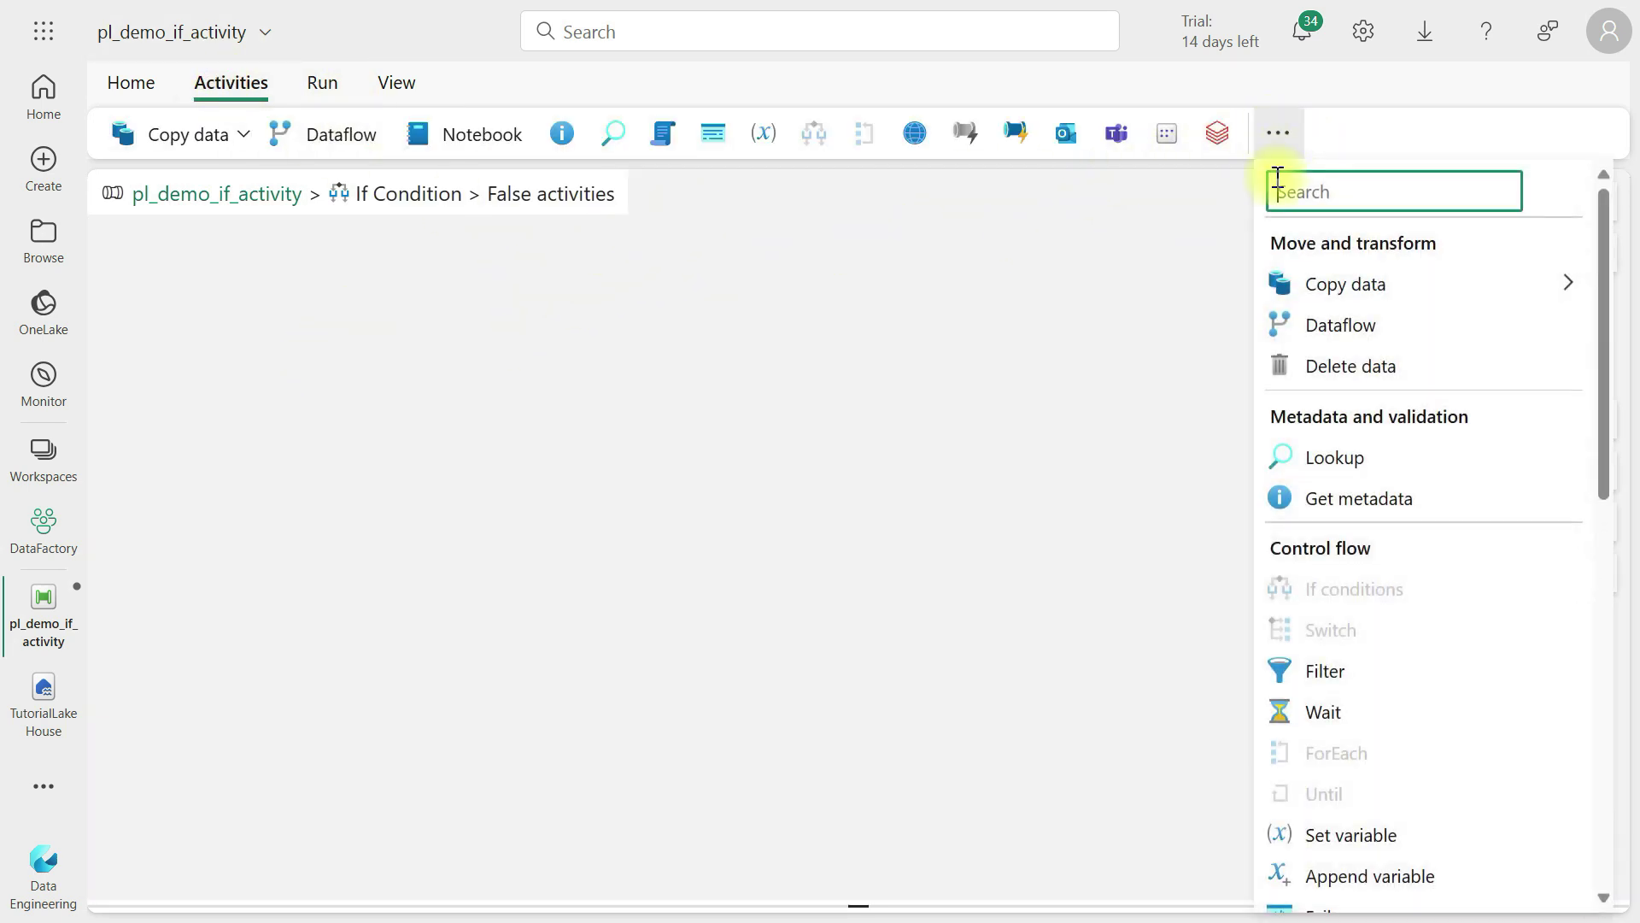
{"action": "scroll", "coordinate": [1360, 579], "scroll_direction": "down", "scroll_amount": 10}
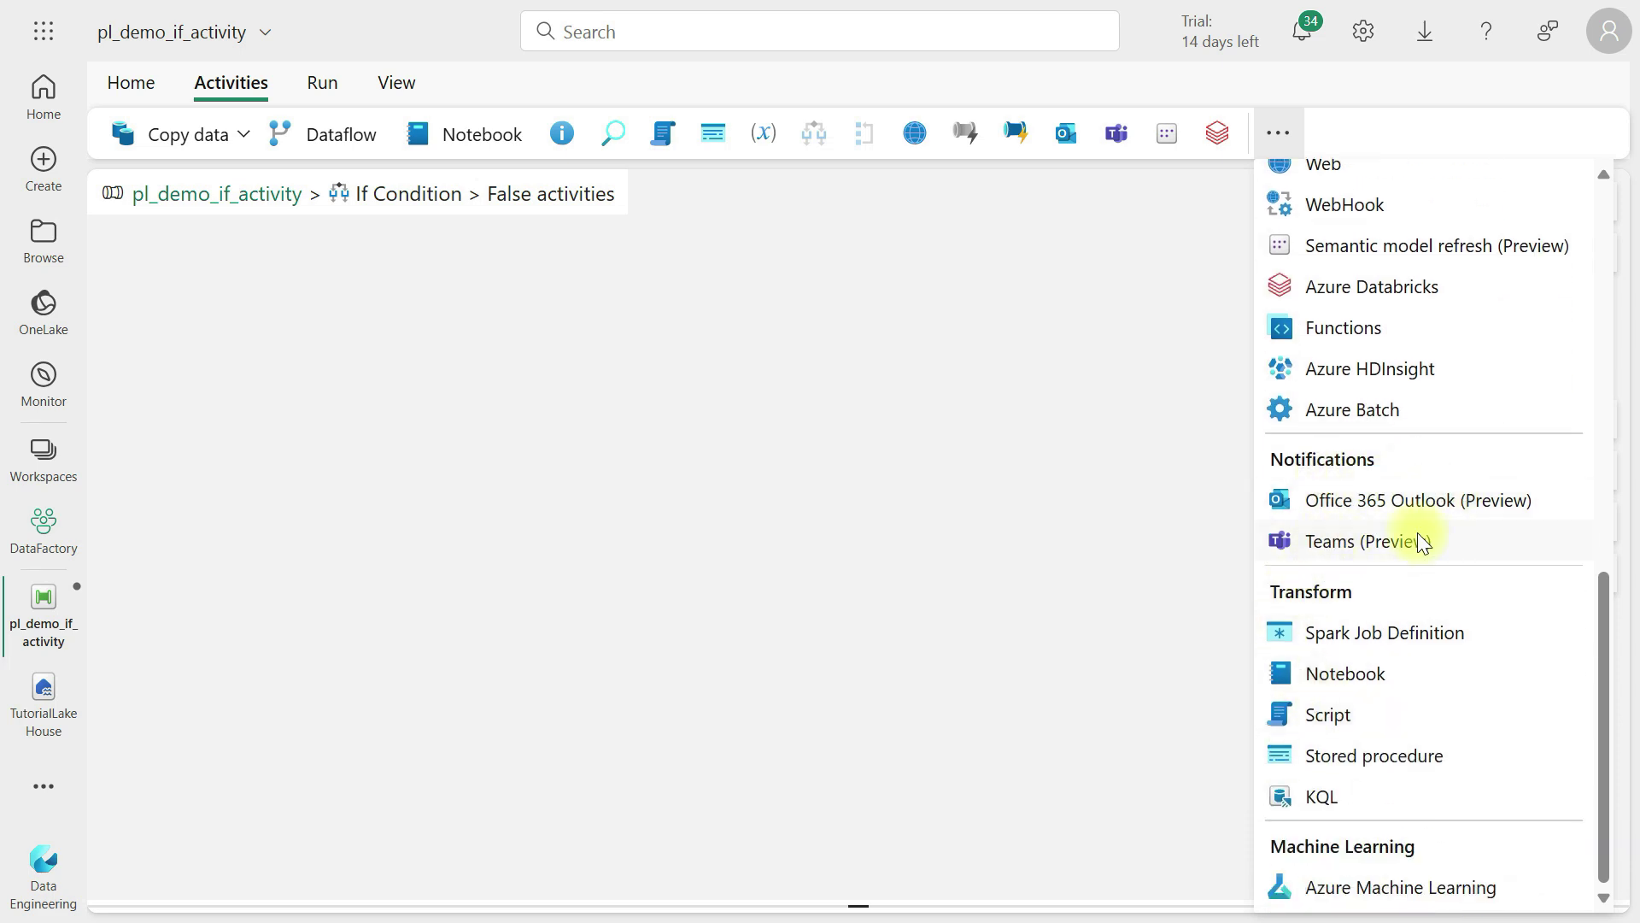
{"action": "left_click", "coordinate": [1344, 500]}
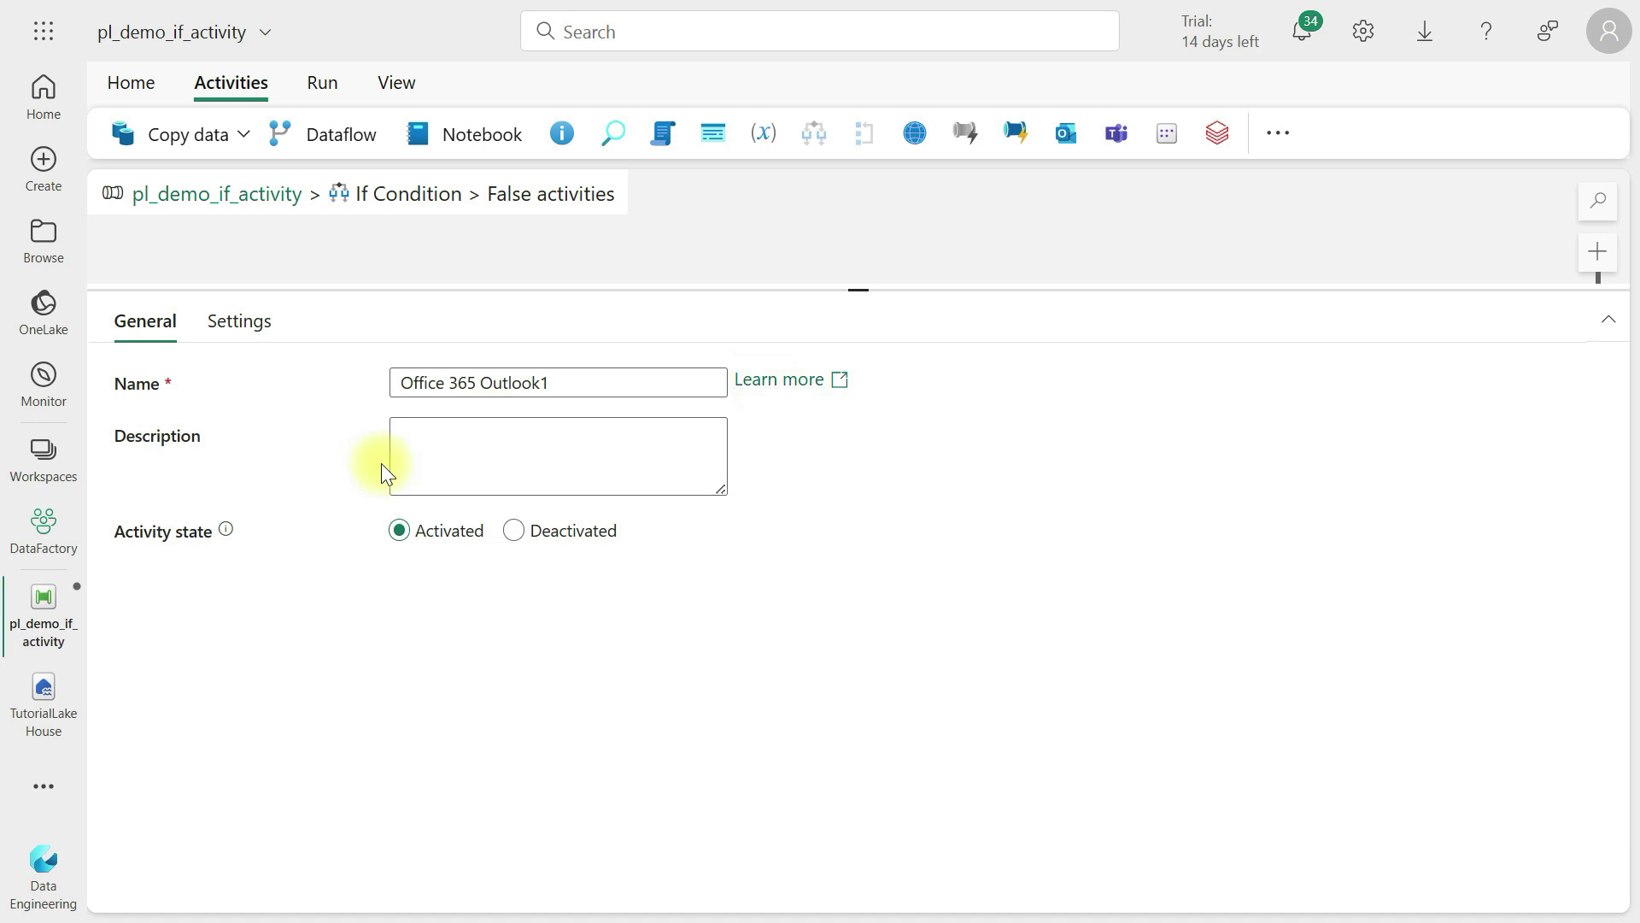
Check the Outlook activity's sign-in settings and set its activity state to Deactivated
{"action": "left_click", "coordinate": [238, 322]}
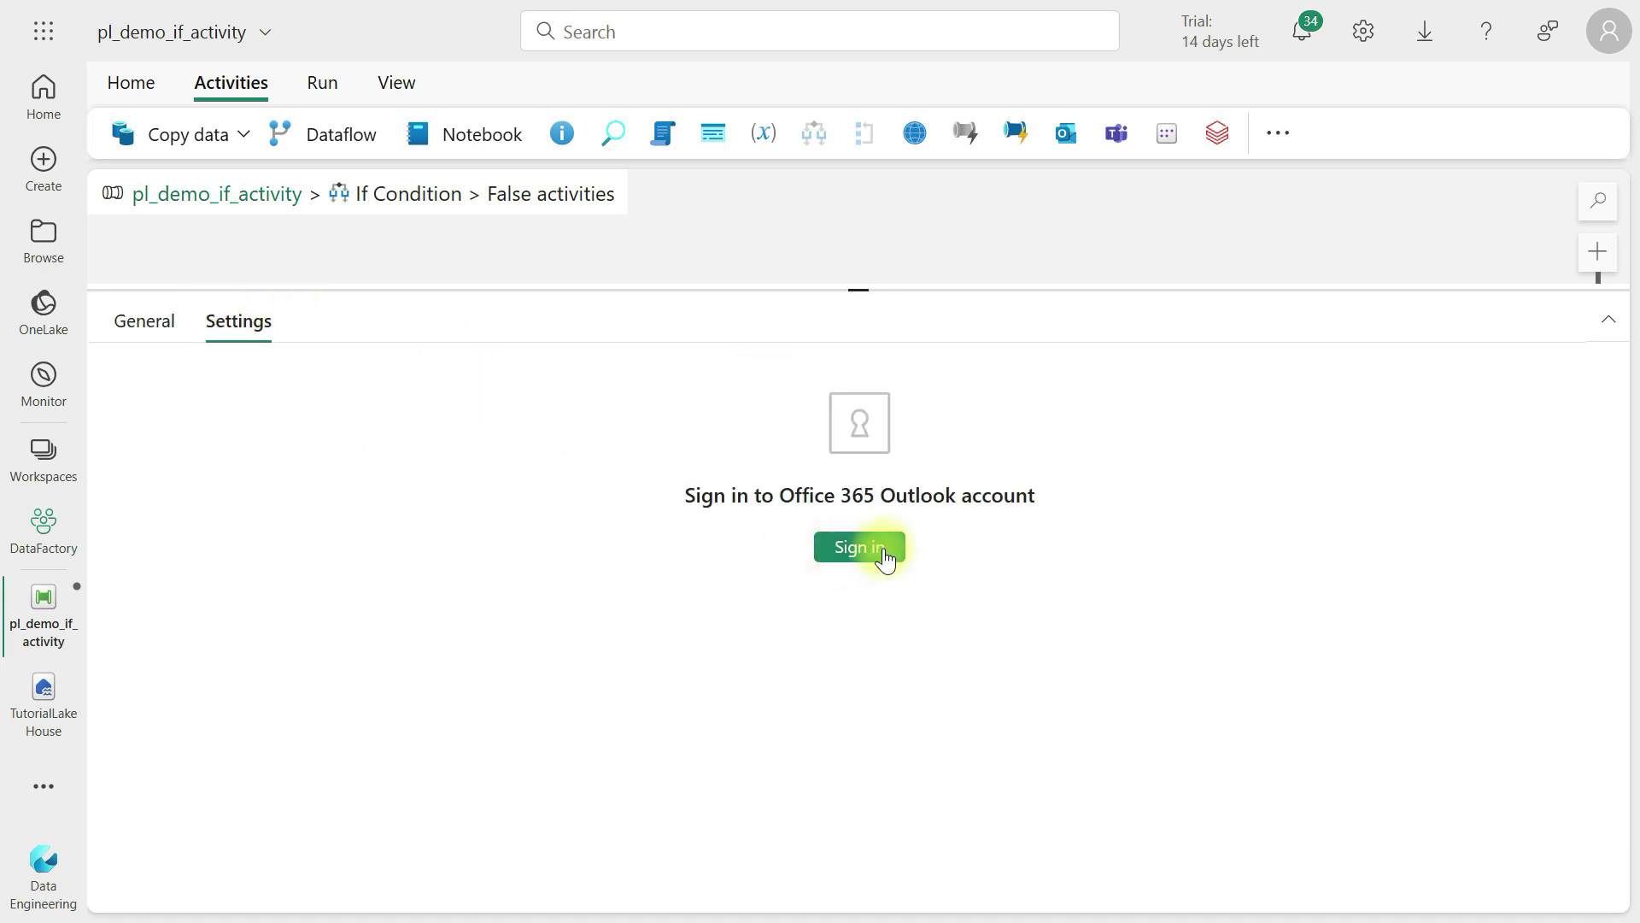
{"action": "left_click_drag", "start_coordinate": [864, 287], "coordinate": [825, 495]}
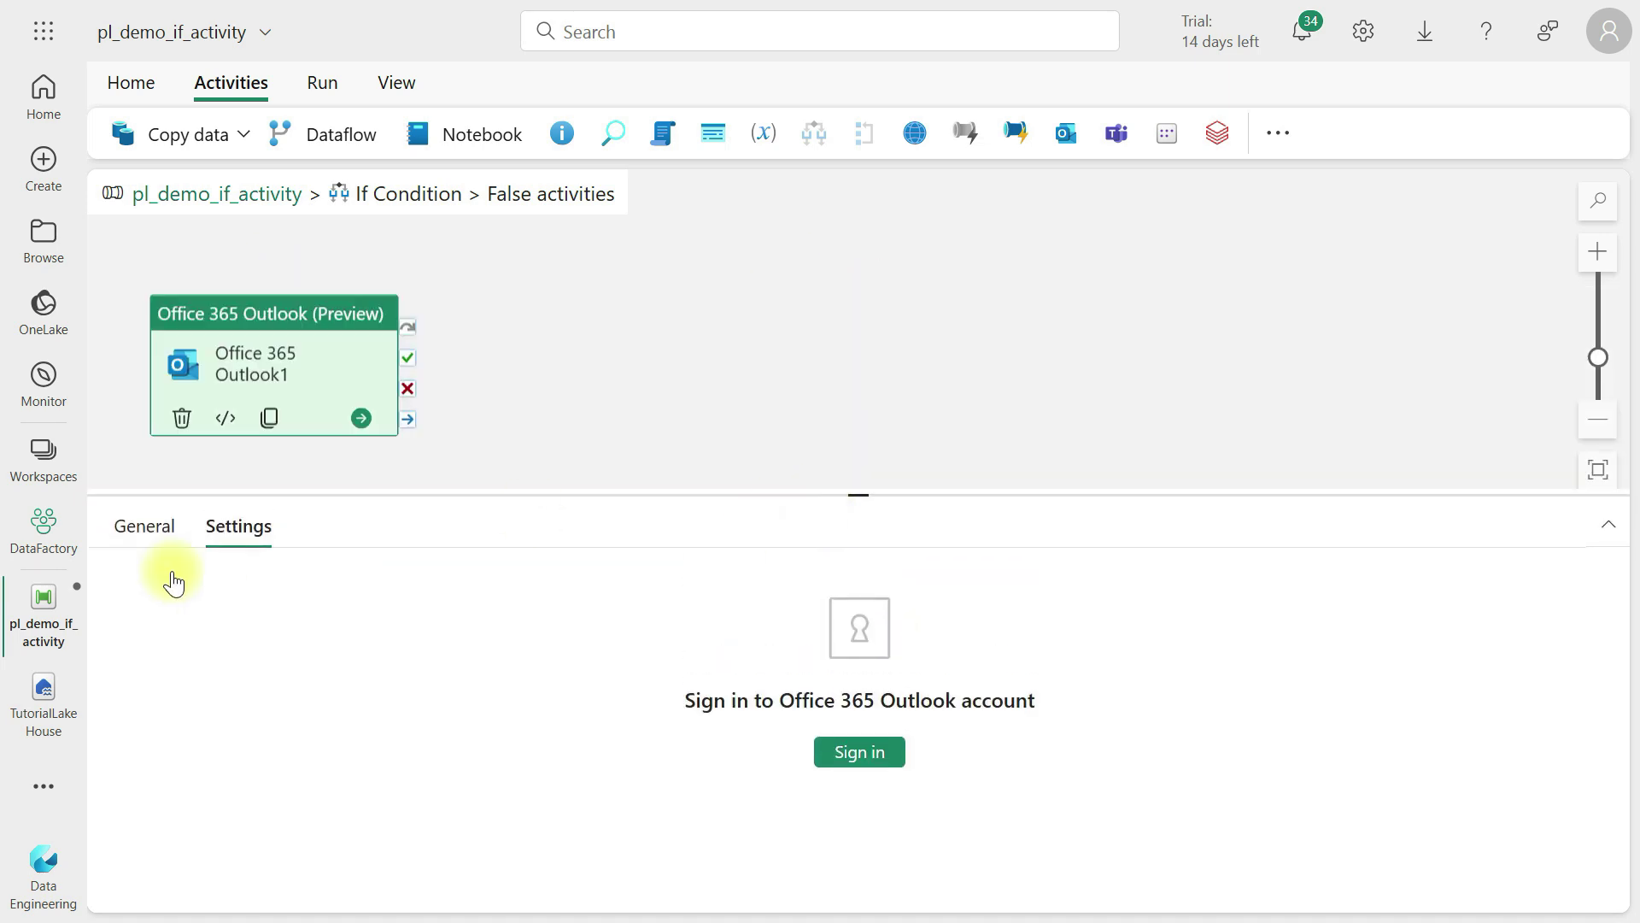
{"action": "left_click", "coordinate": [139, 522]}
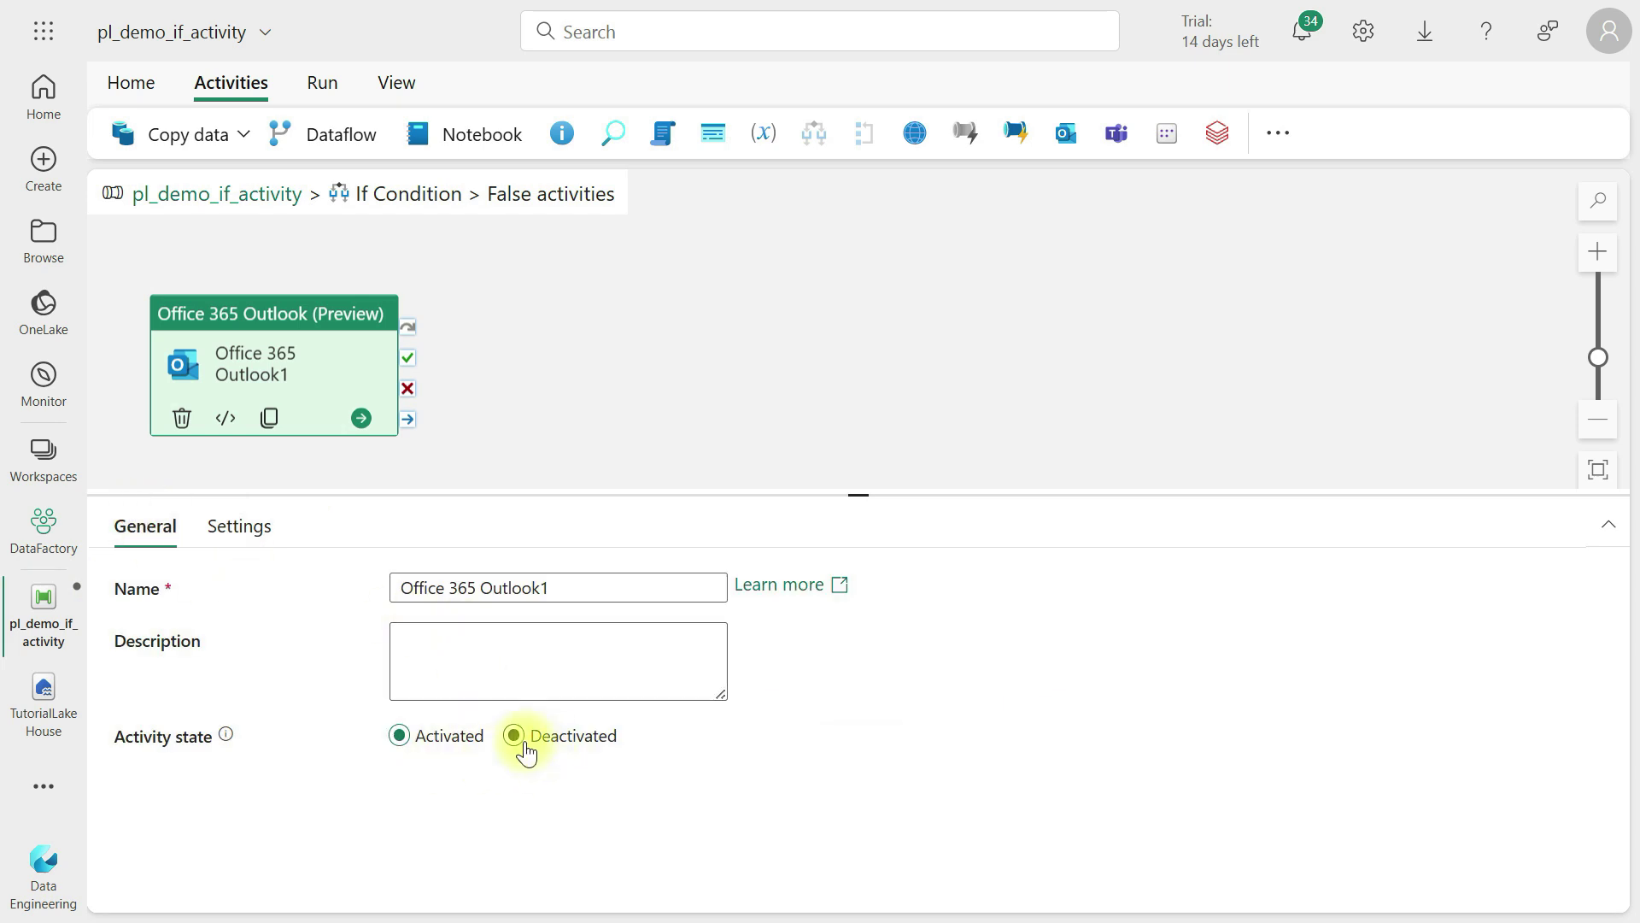
{"action": "left_click", "coordinate": [513, 736]}
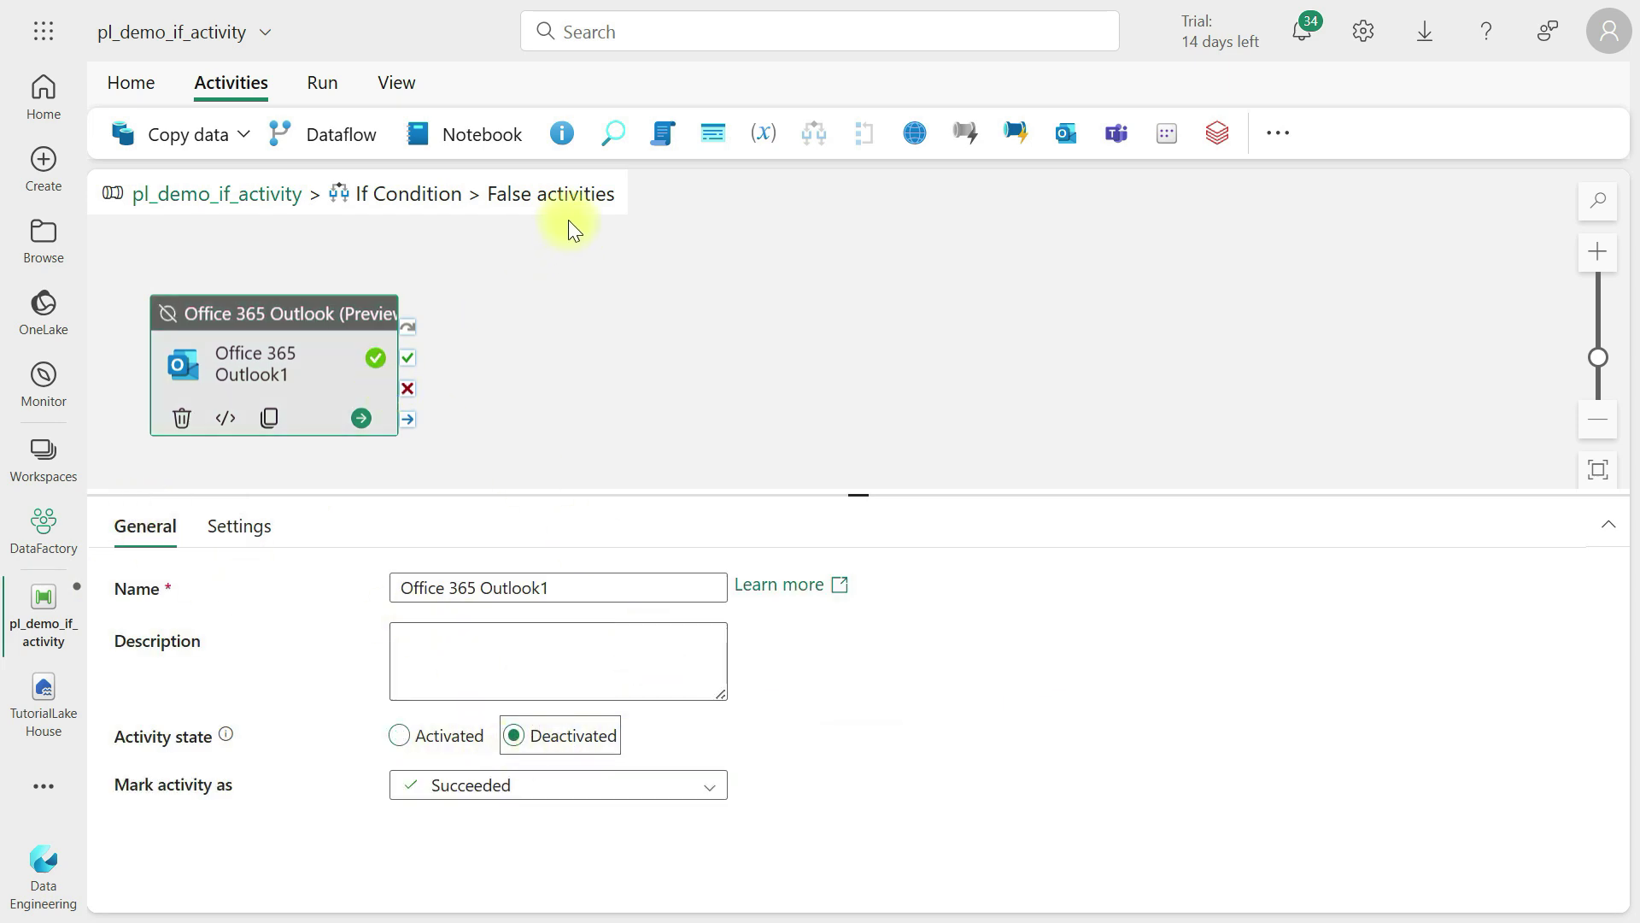
Add a Set variable activity to the False activities and name it "Set variable"
{"action": "left_click", "coordinate": [1290, 121]}
{"action": "left_click", "coordinate": [1358, 193]}
{"action": "type", "text": "set"}
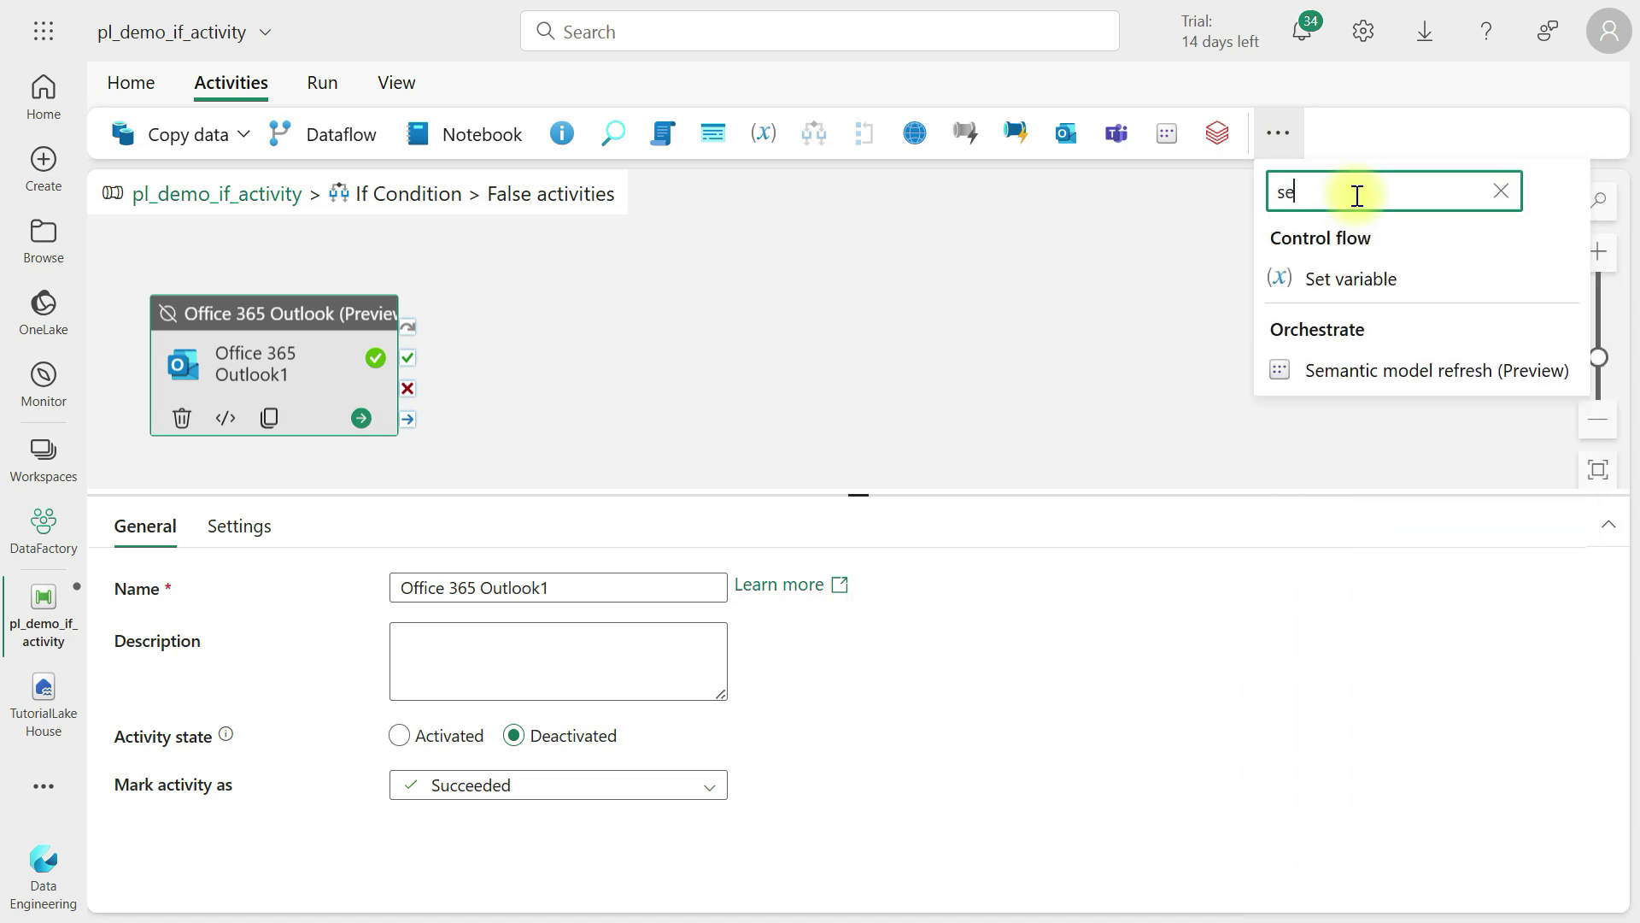
{"action": "left_click", "coordinate": [1392, 282]}
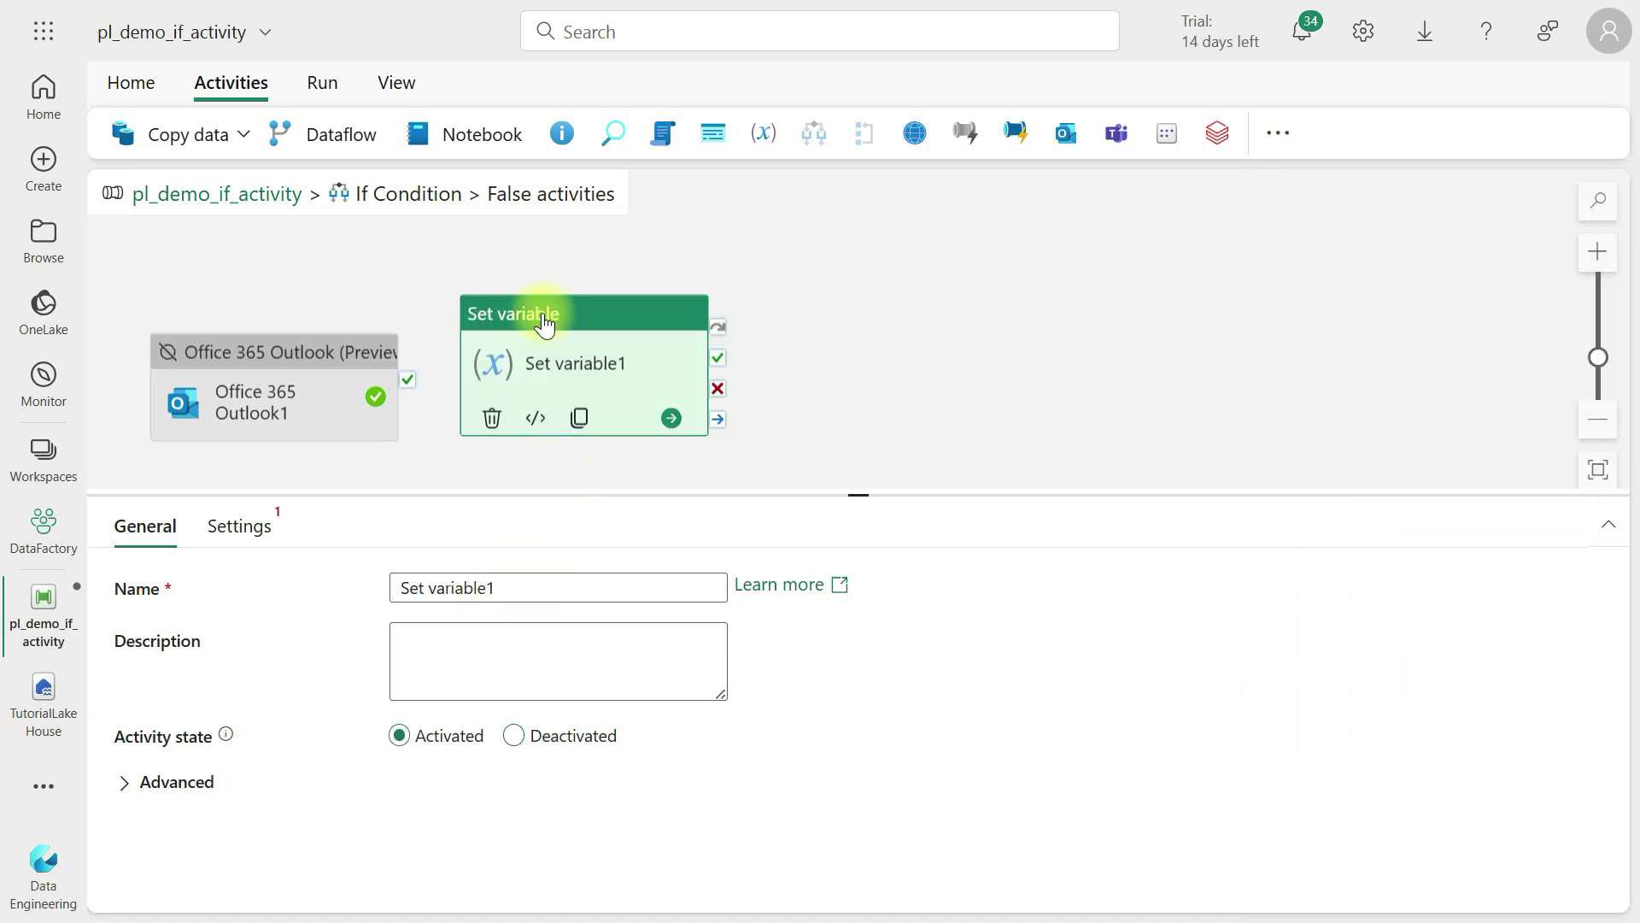
{"action": "left_click", "coordinate": [228, 534]}
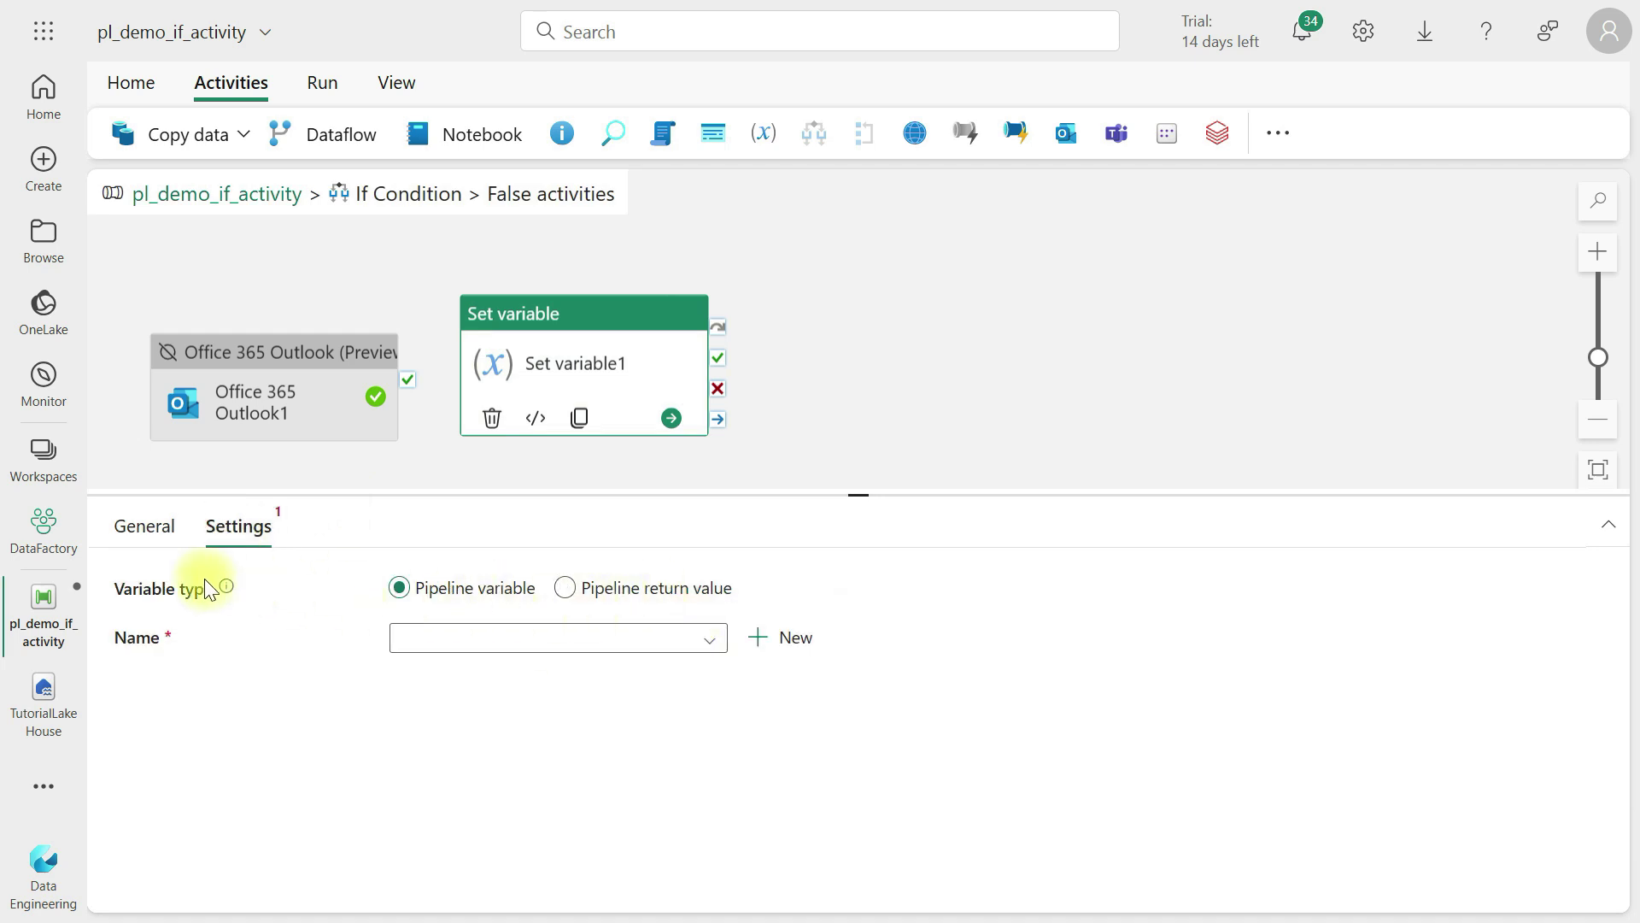
{"action": "left_click", "coordinate": [137, 537]}
{"action": "left_click", "coordinate": [599, 590]}
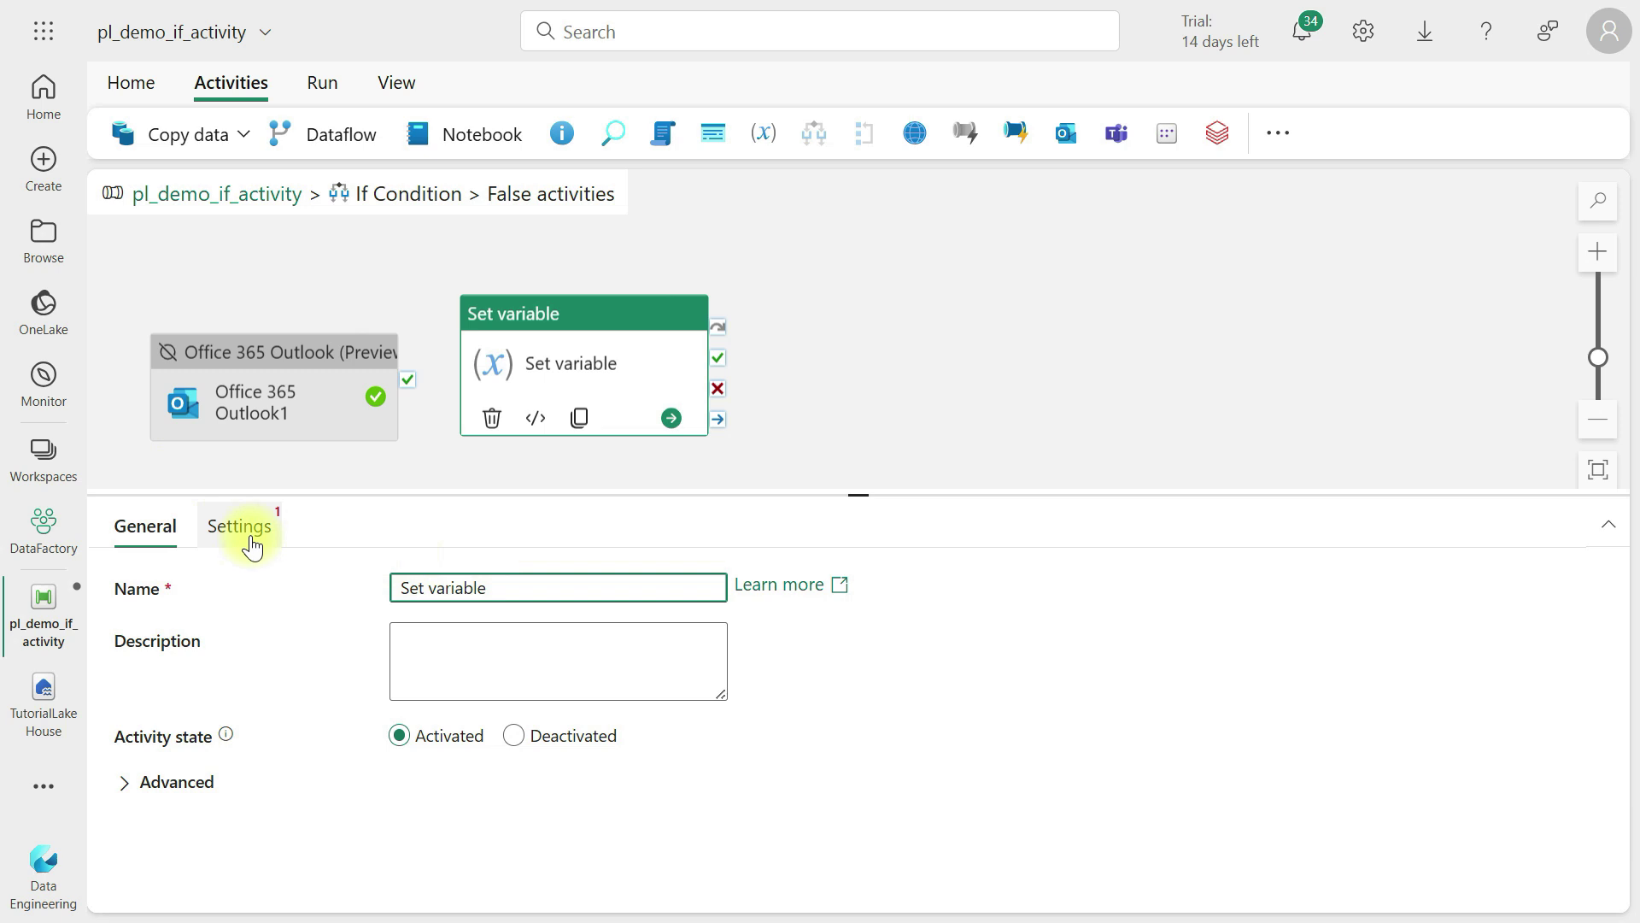
Create the String pipeline variable v_ifdemo for the Set variable activity and set its value to "issue in file"
{"action": "left_click", "coordinate": [244, 537]}
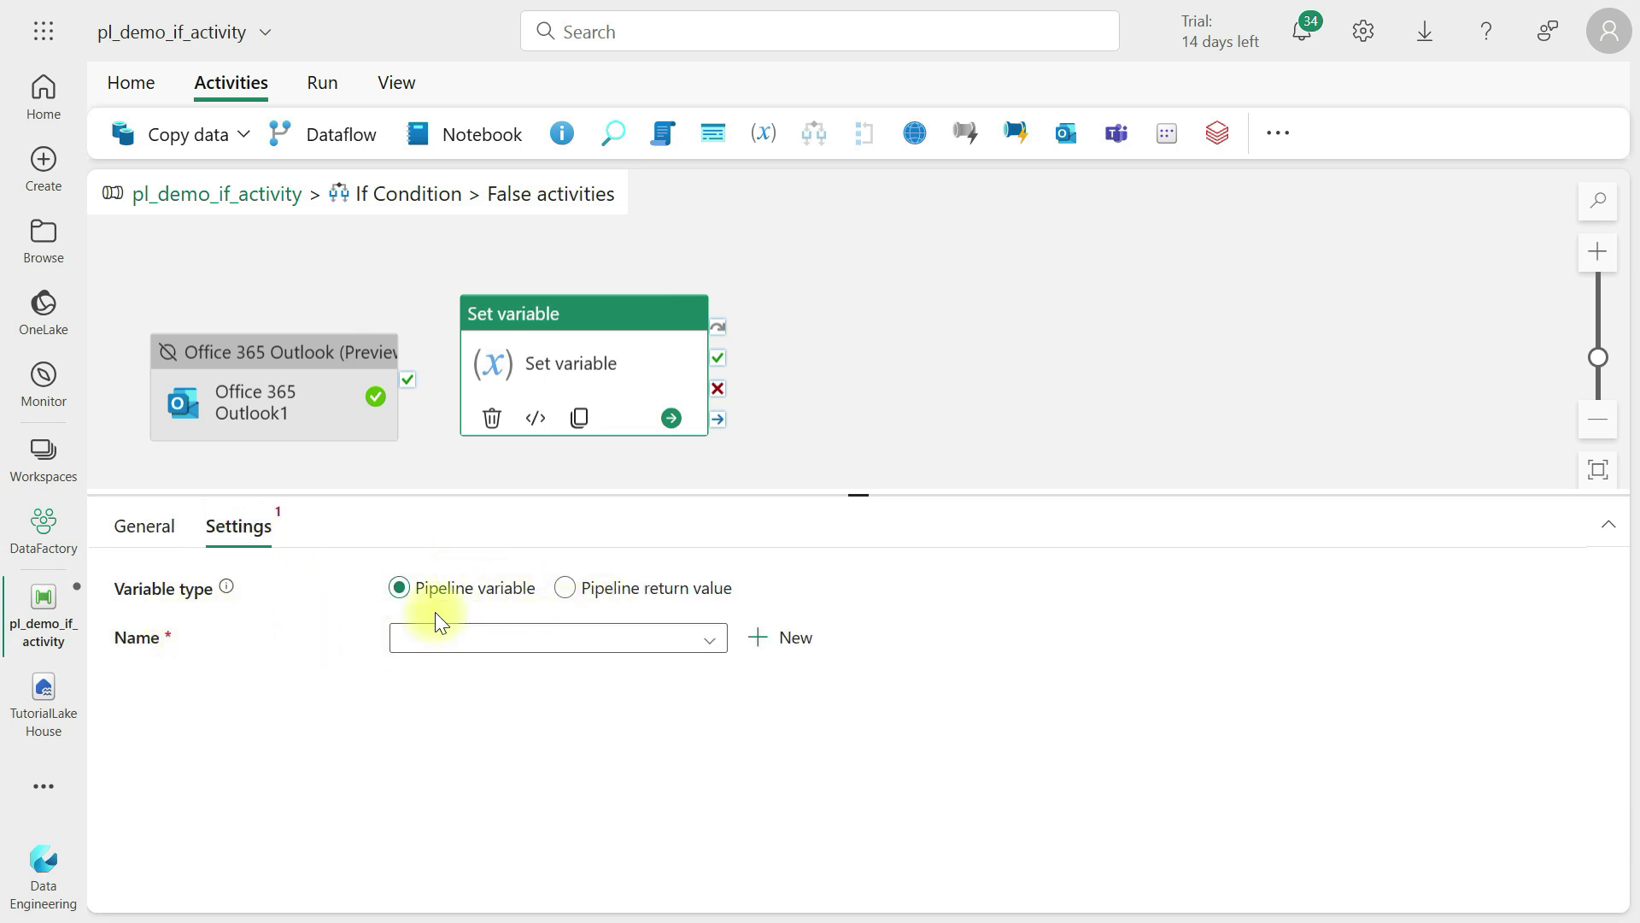
{"action": "left_click", "coordinate": [782, 637]}
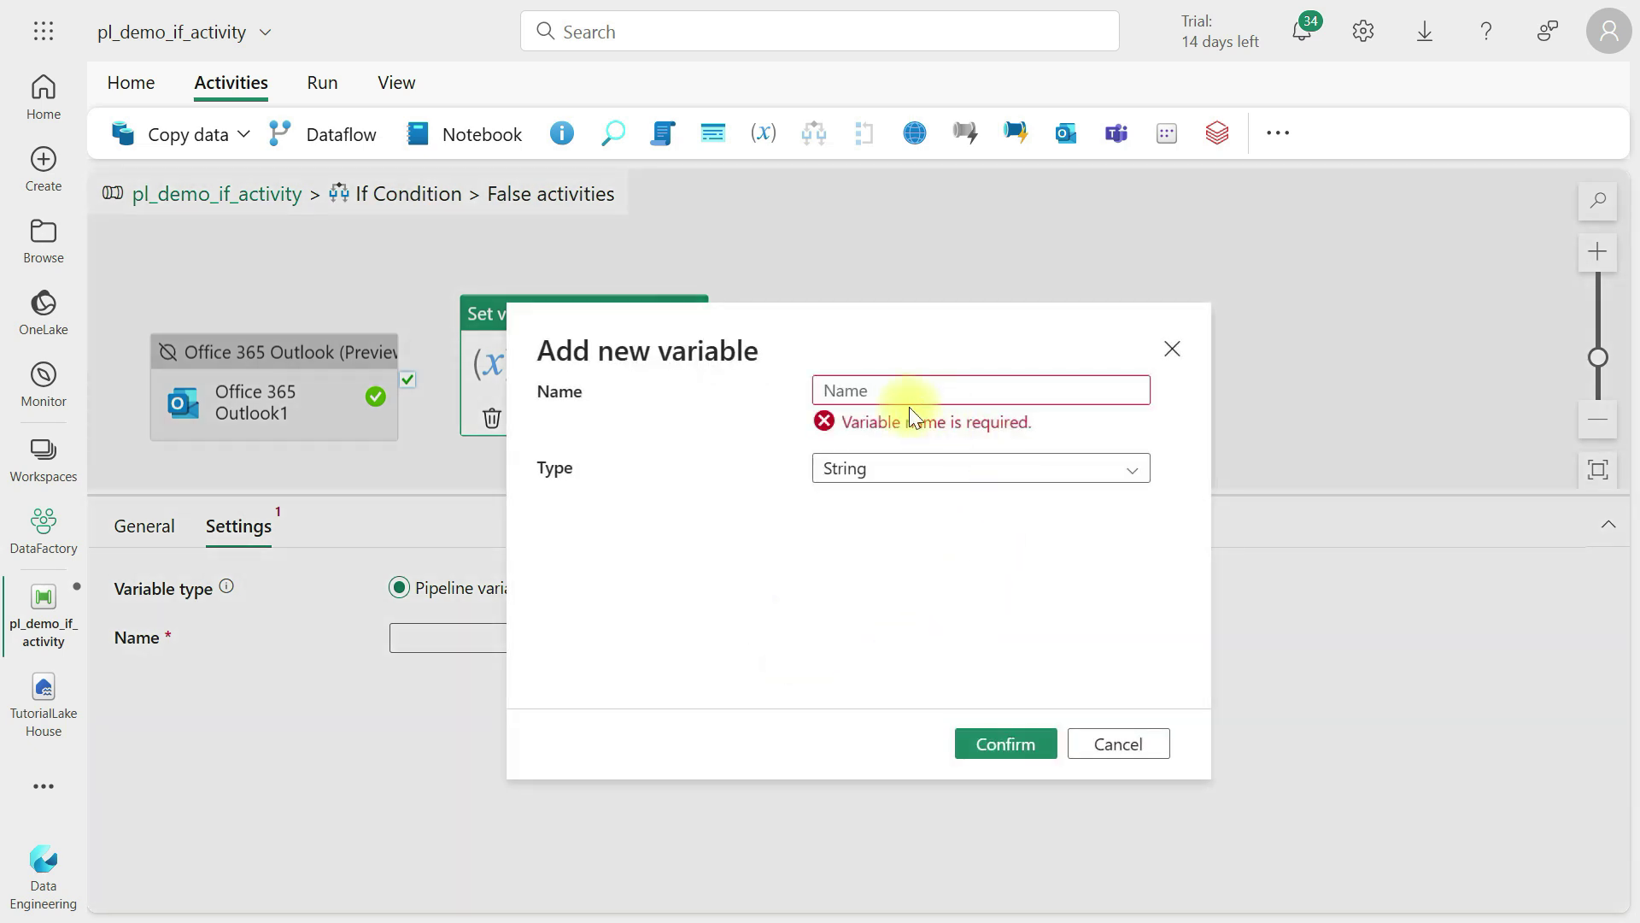
{"action": "left_click", "coordinate": [893, 394]}
{"action": "type", "text": "v_set_va"}
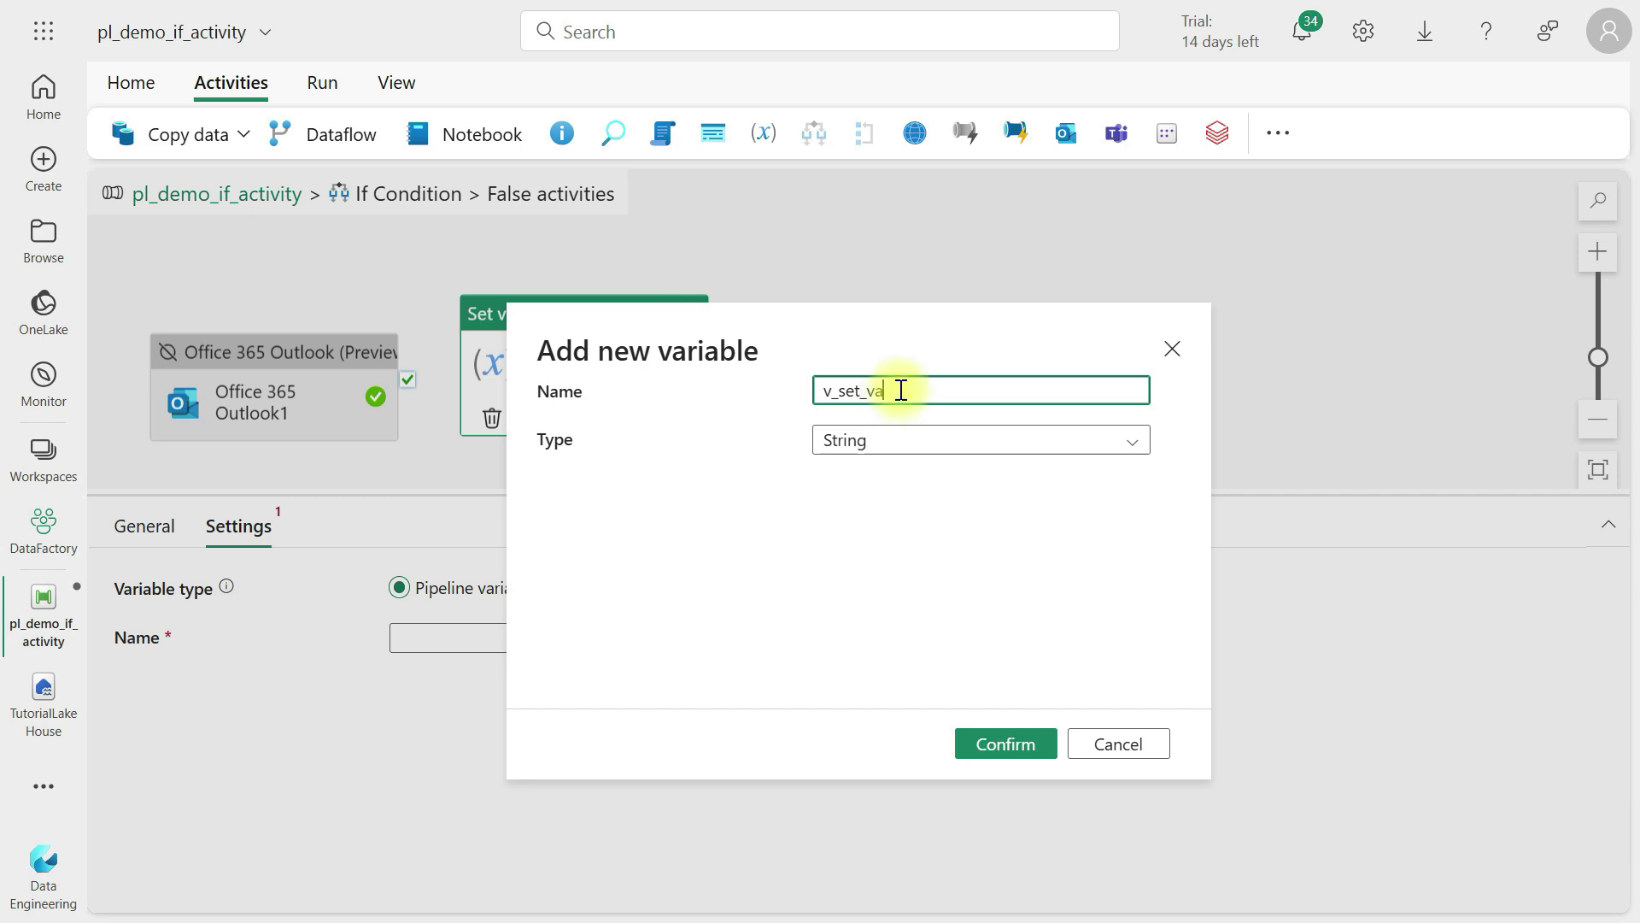
{"action": "key", "text": "BackSpace"}
{"action": "key", "text": "BackSpace"}
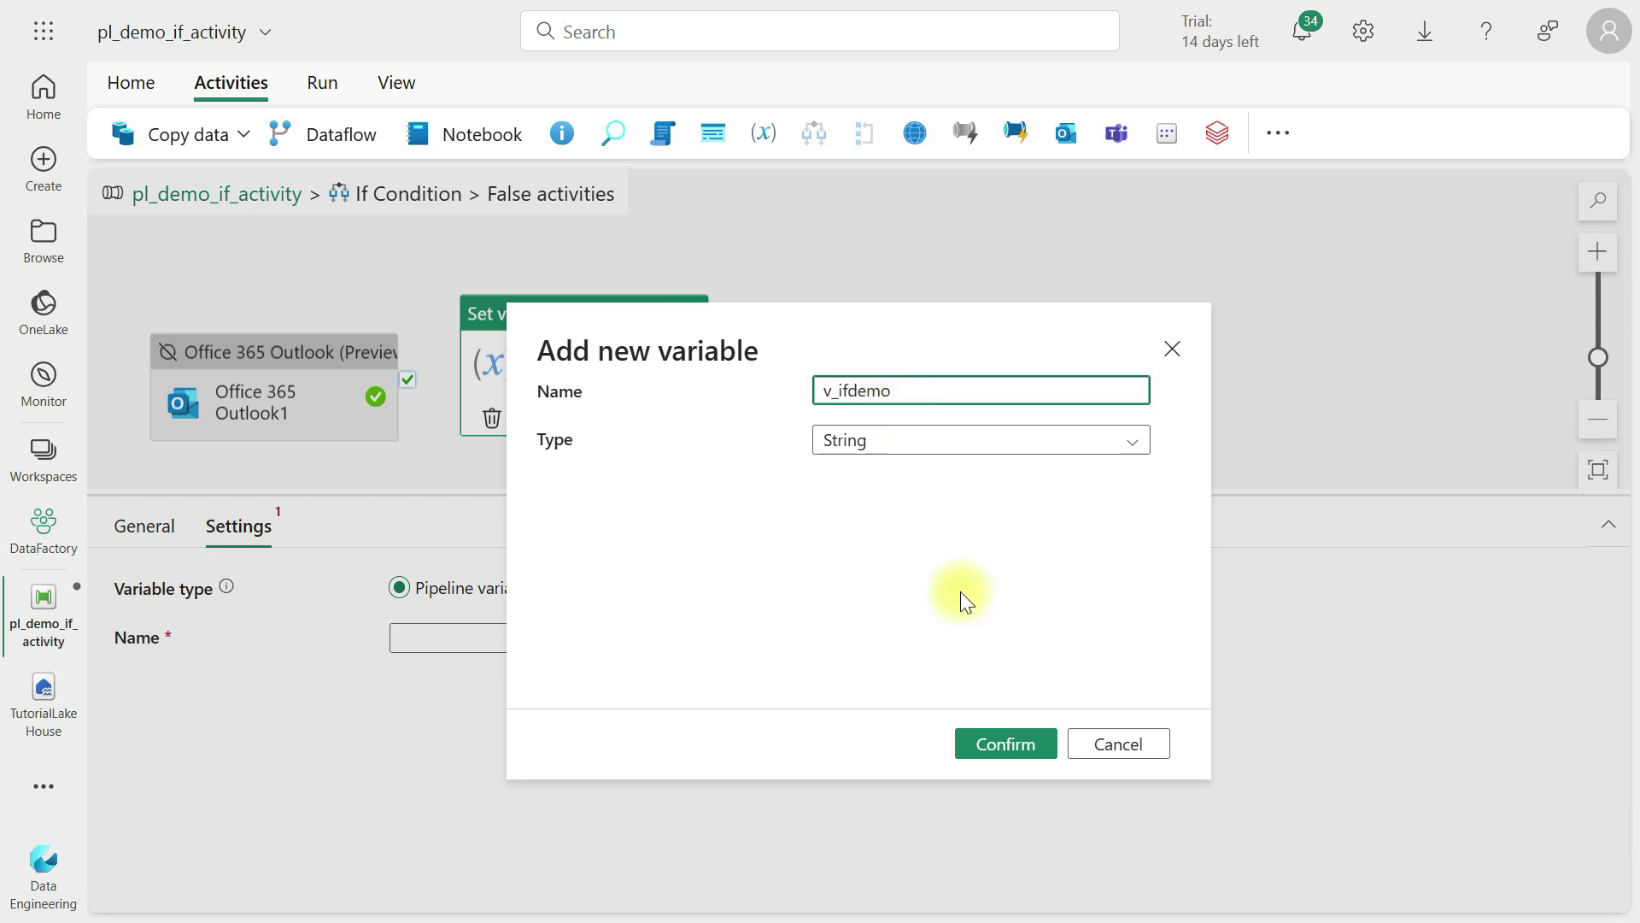
{"action": "left_click", "coordinate": [1012, 749]}
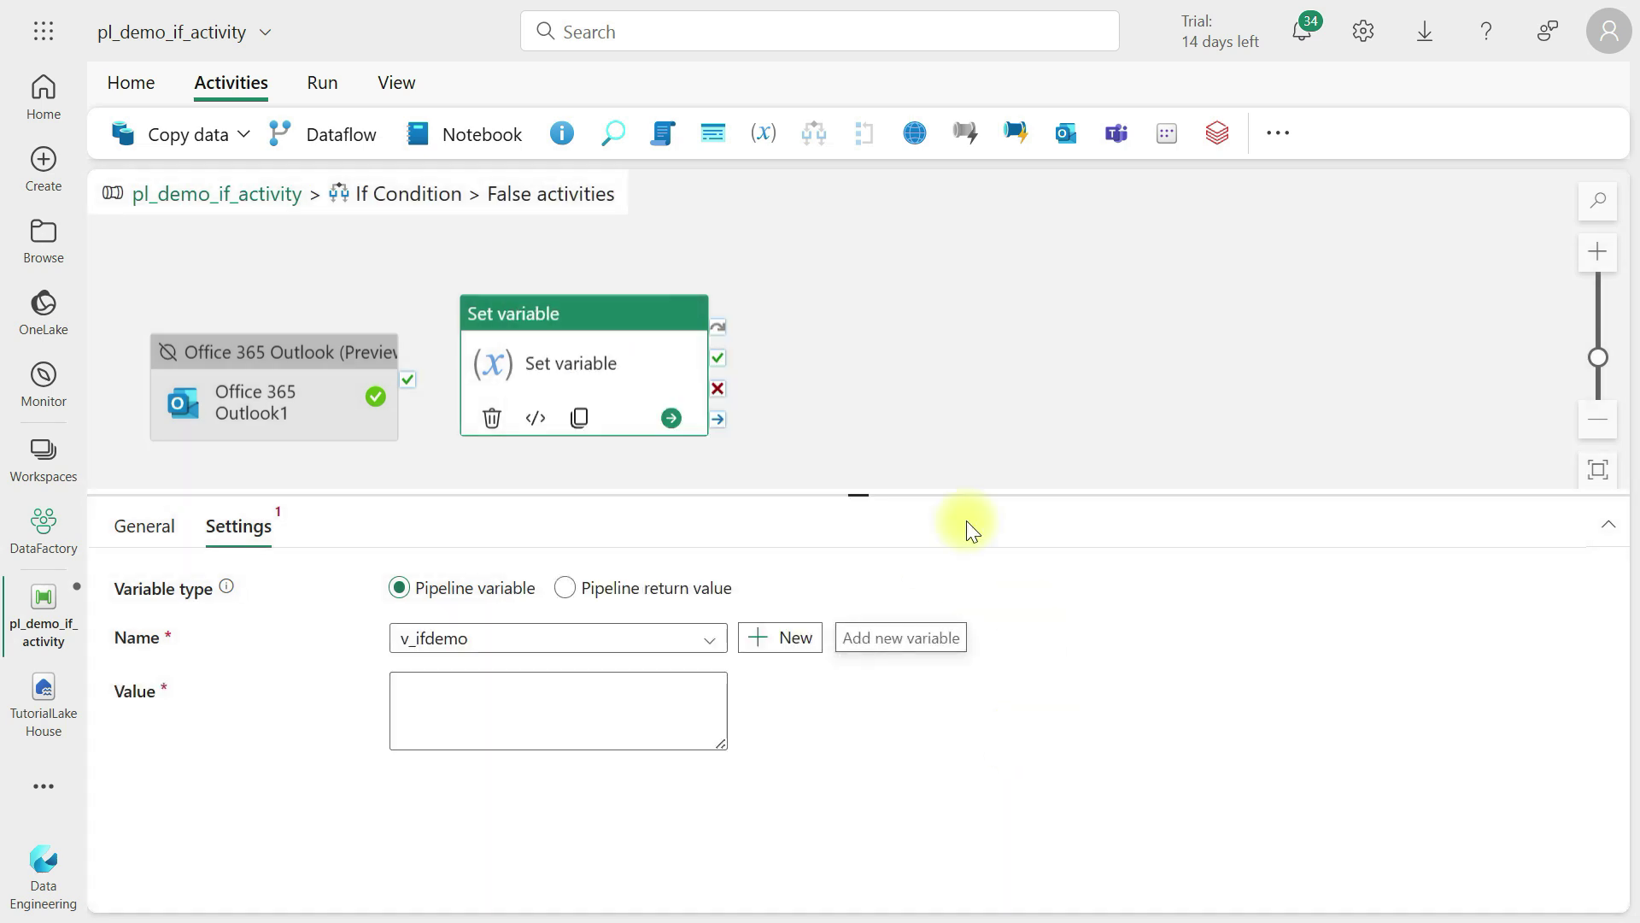
{"action": "left_click", "coordinate": [431, 693]}
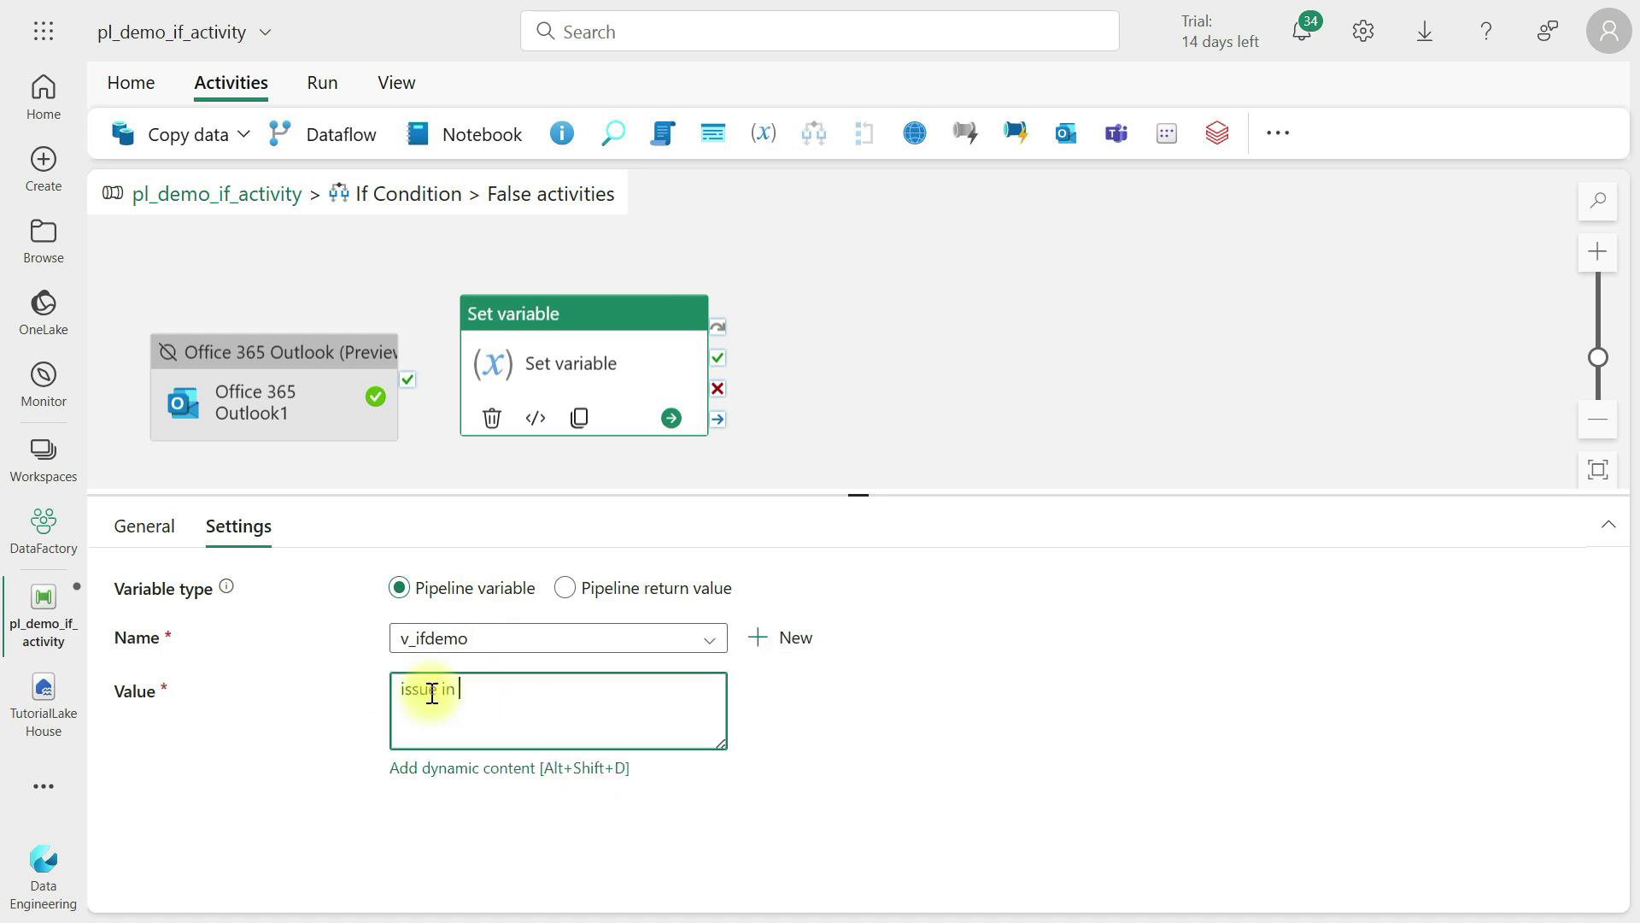
{"action": "triple_click", "coordinate": [431, 693]}
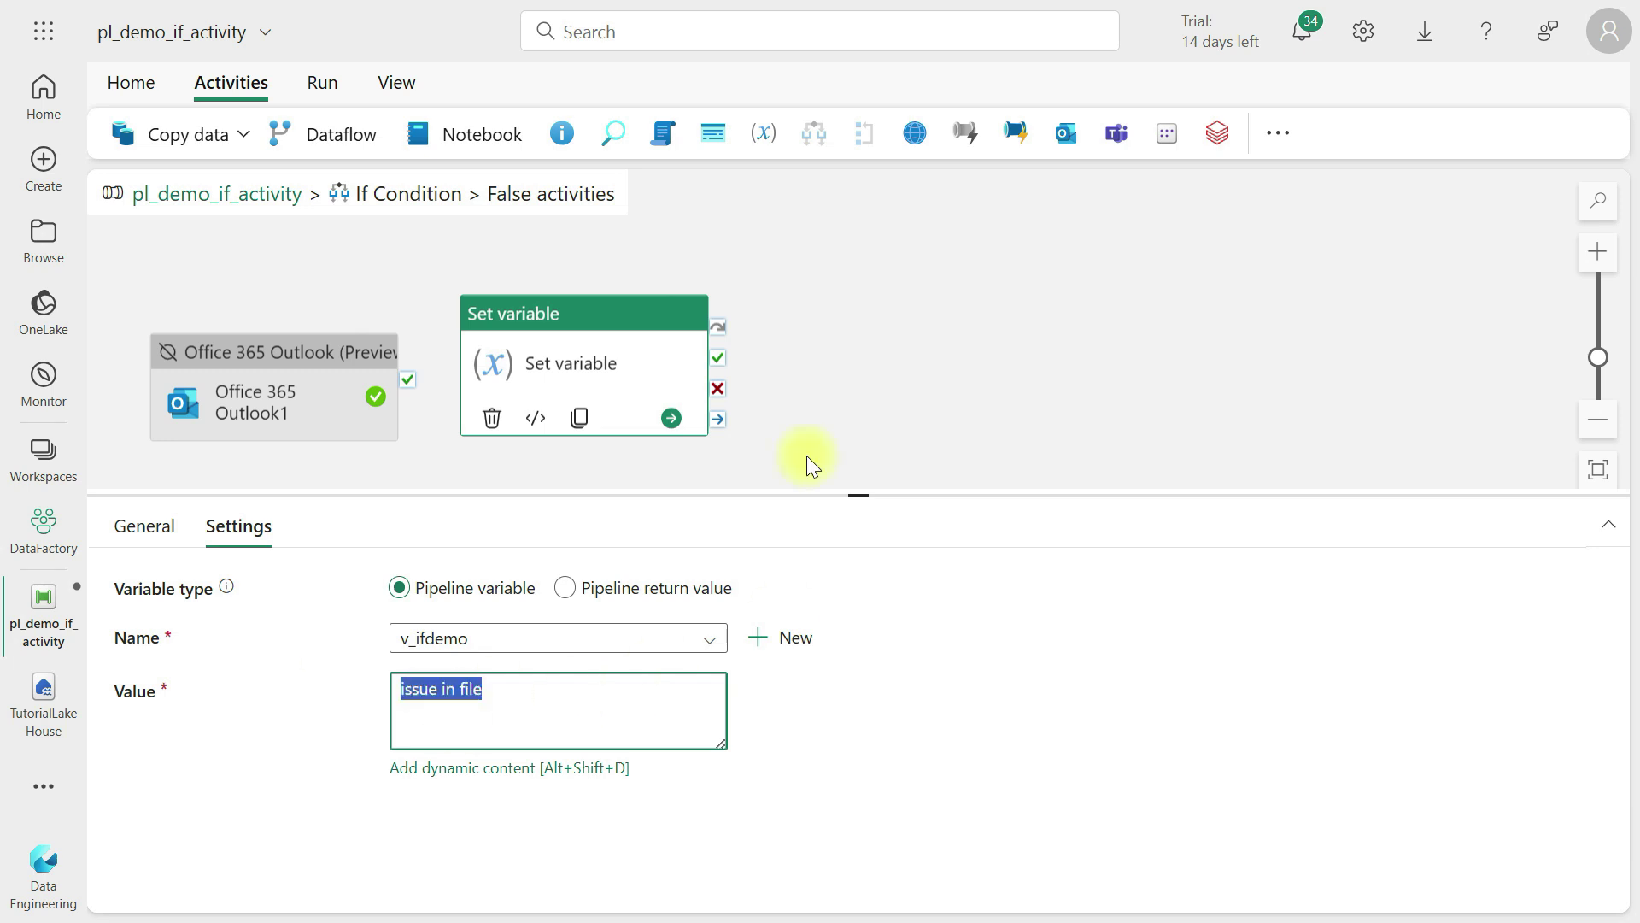
Save the pl_demo_if_activity pipeline and run it
{"action": "left_click", "coordinate": [110, 59]}
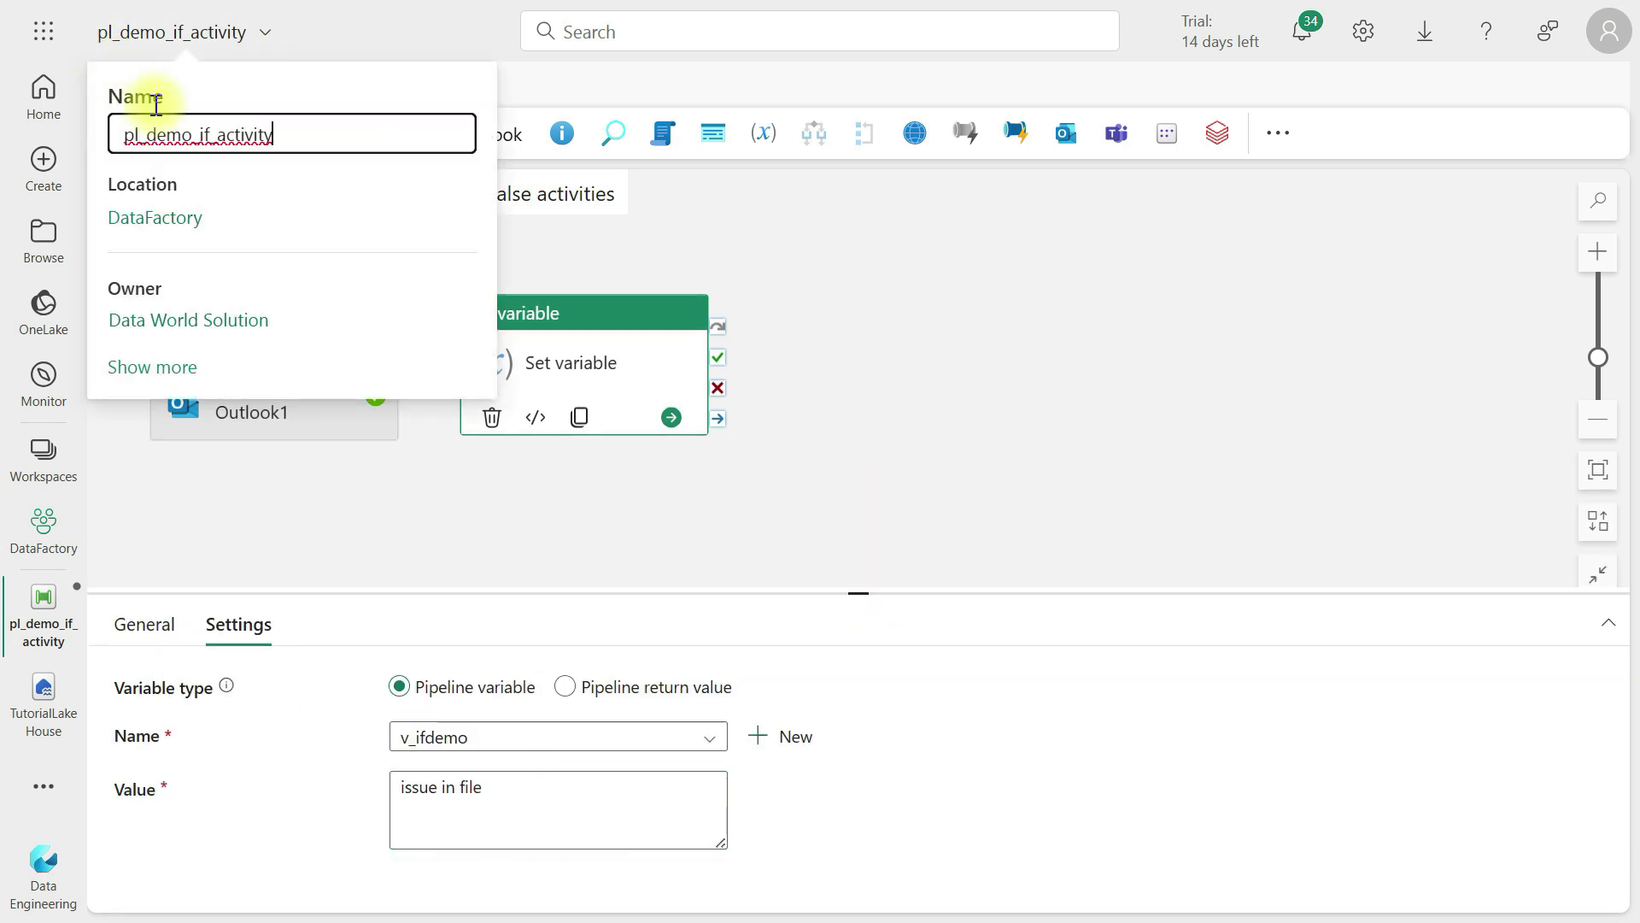
{"action": "left_click", "coordinate": [130, 82]}
{"action": "key", "text": "ctrl+s"}
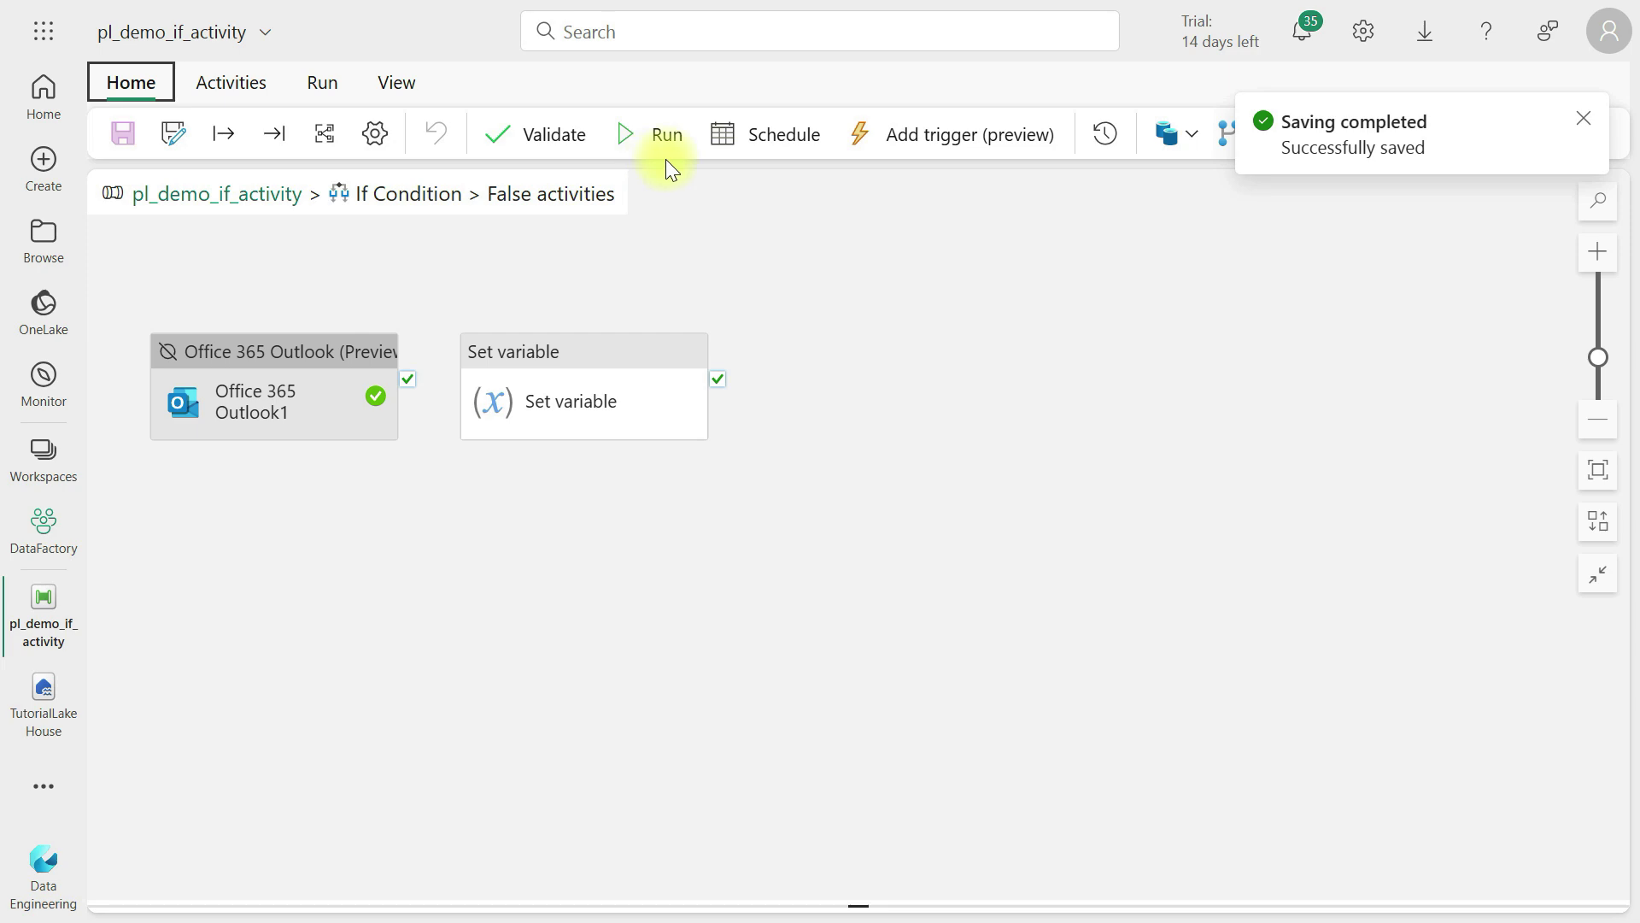
{"action": "left_click", "coordinate": [659, 138]}
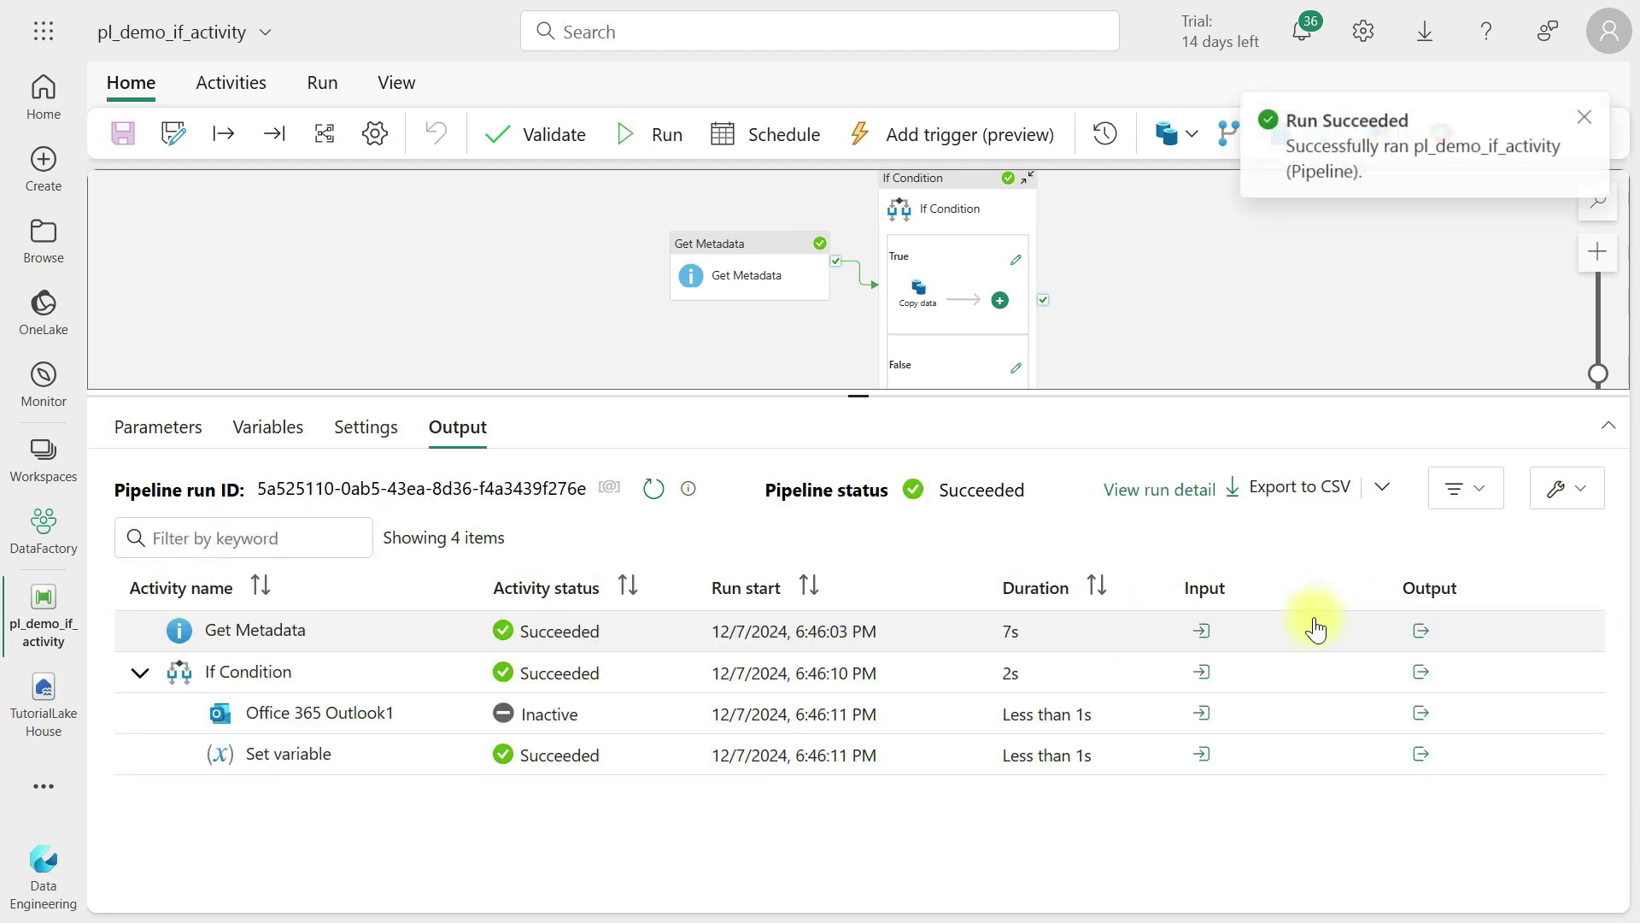
Examine the run outputs of the Get Metadata and Set variable activities, and review the If Condition on the canvas
{"action": "left_click", "coordinate": [1423, 631]}
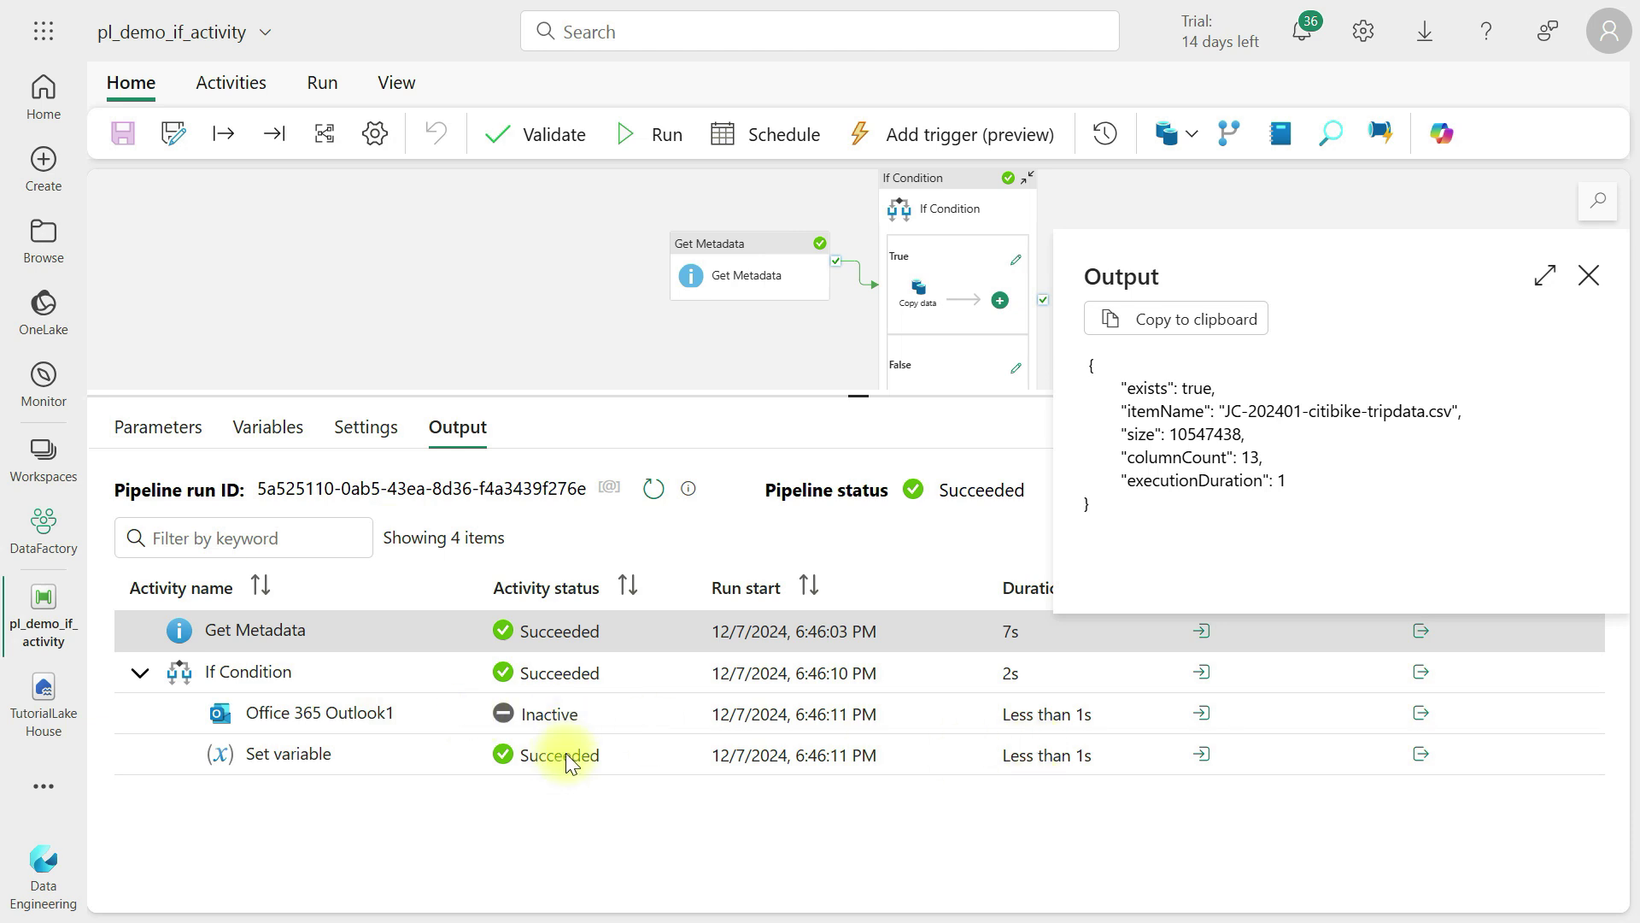
{"action": "left_click", "coordinate": [1425, 753]}
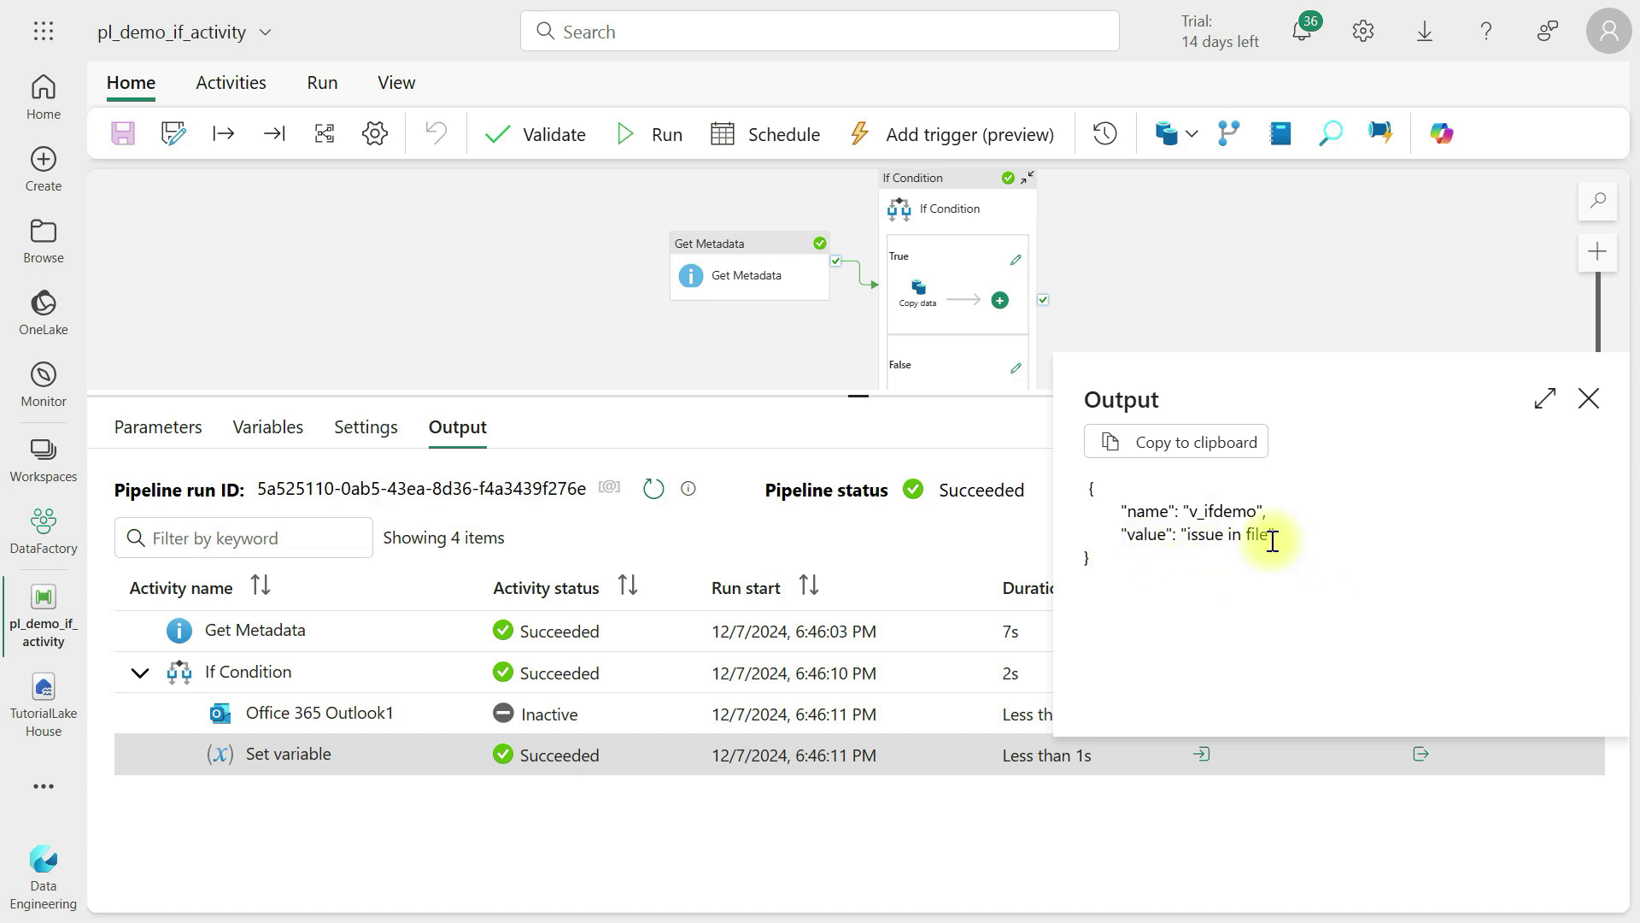
{"action": "left_click", "coordinate": [1590, 399]}
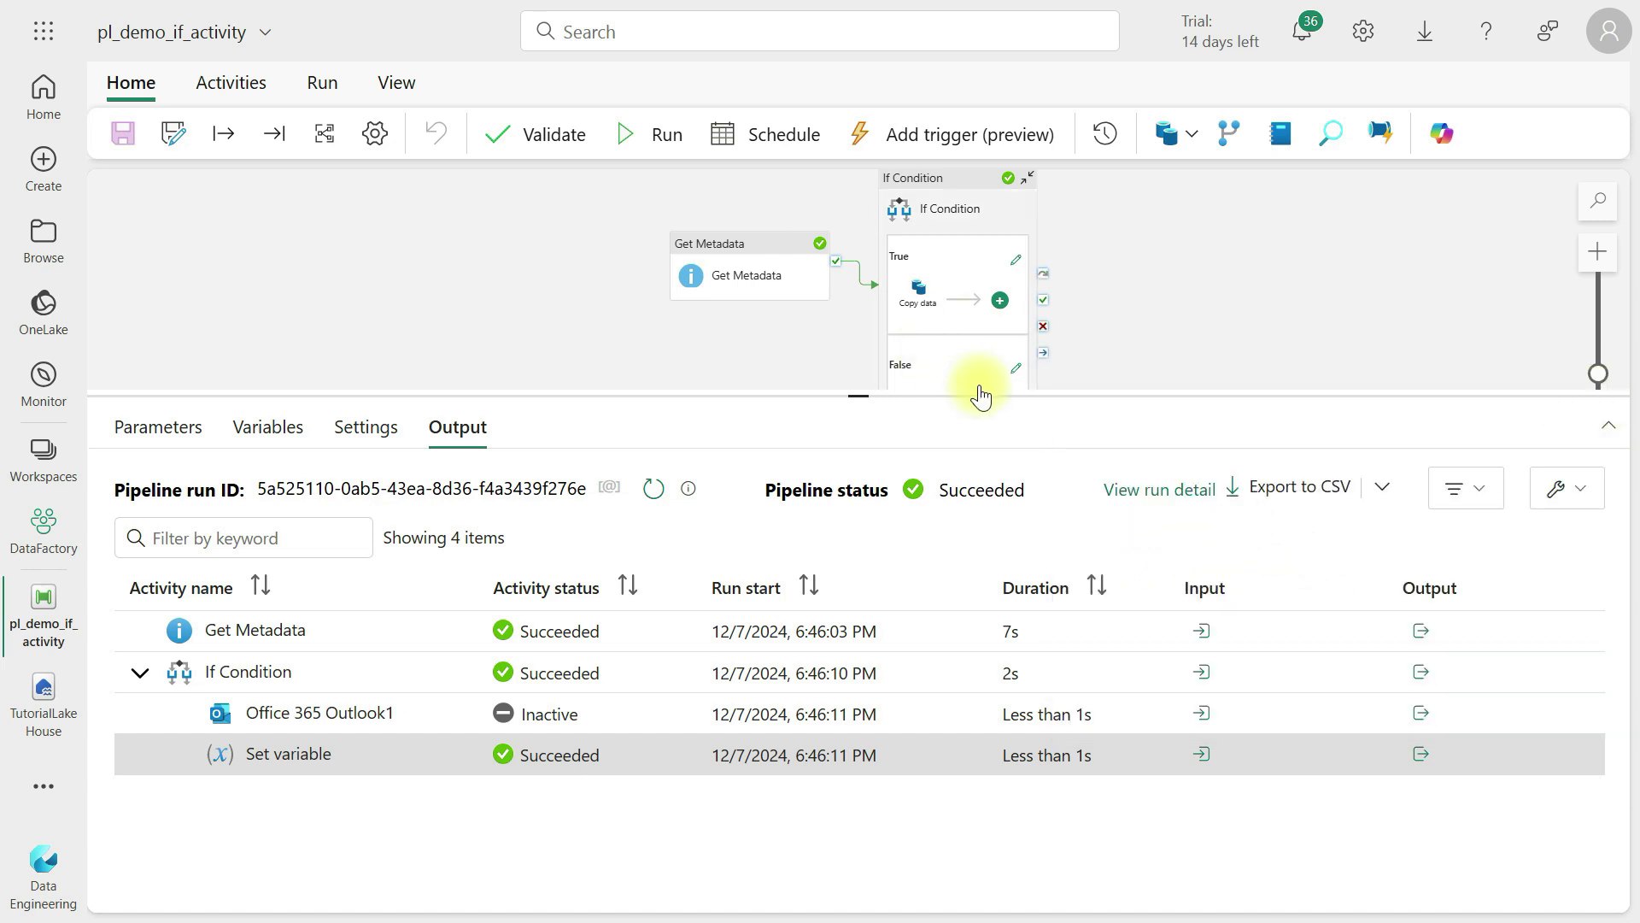
{"action": "left_click", "coordinate": [856, 392]}
{"action": "left_click_drag", "start_coordinate": [861, 401], "coordinate": [846, 632]}
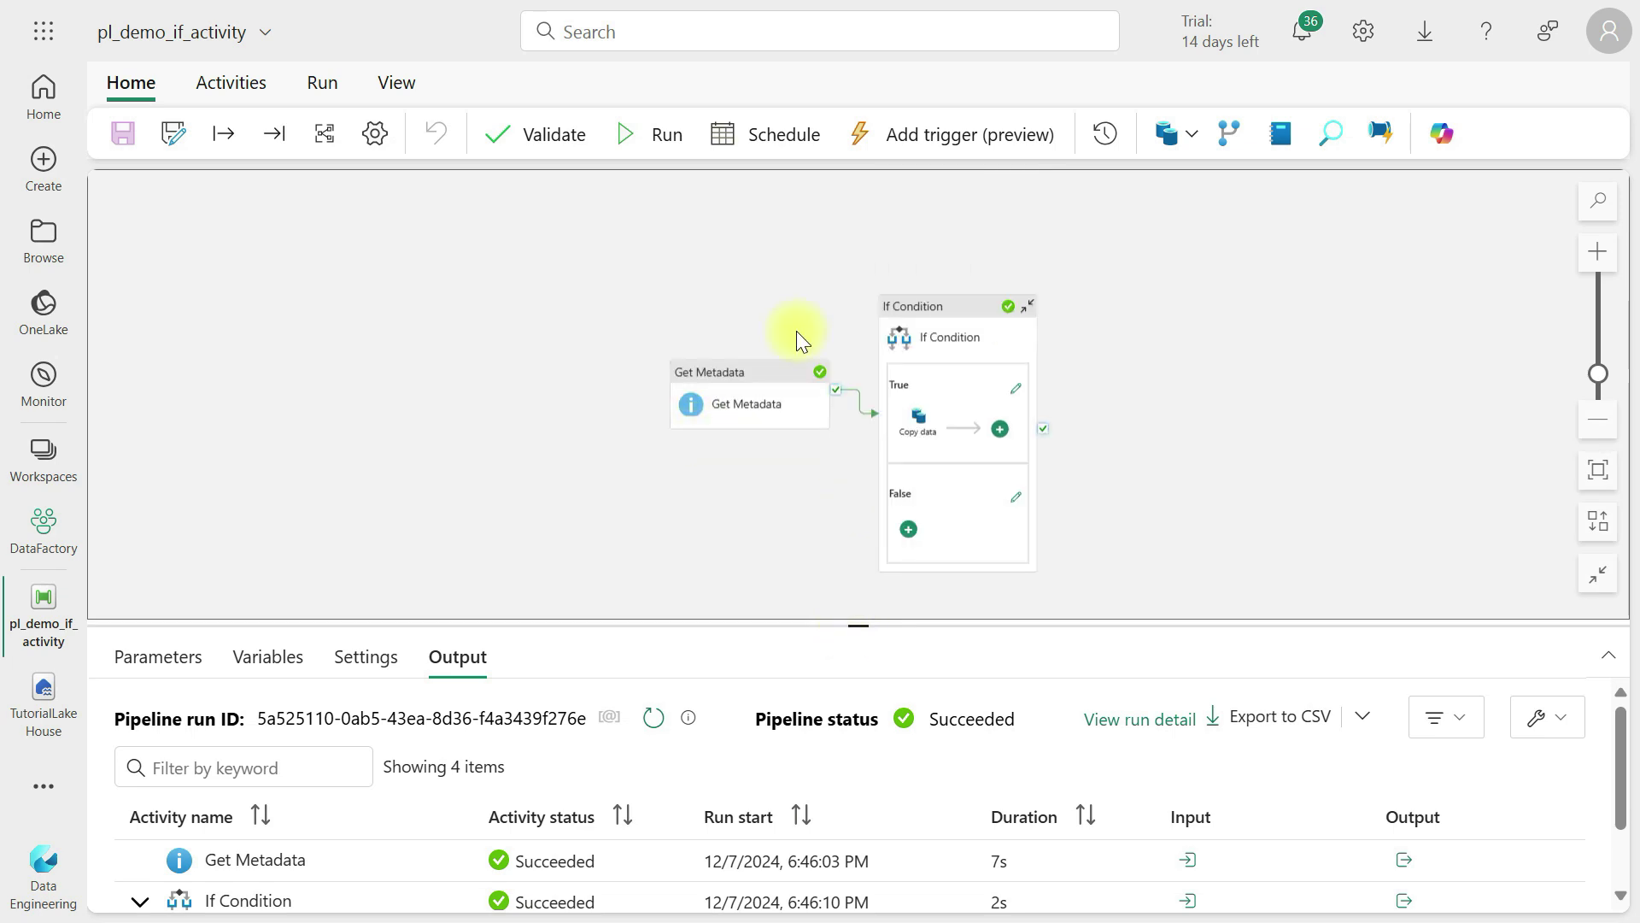
{"action": "mouse_move", "coordinate": [933, 323]}
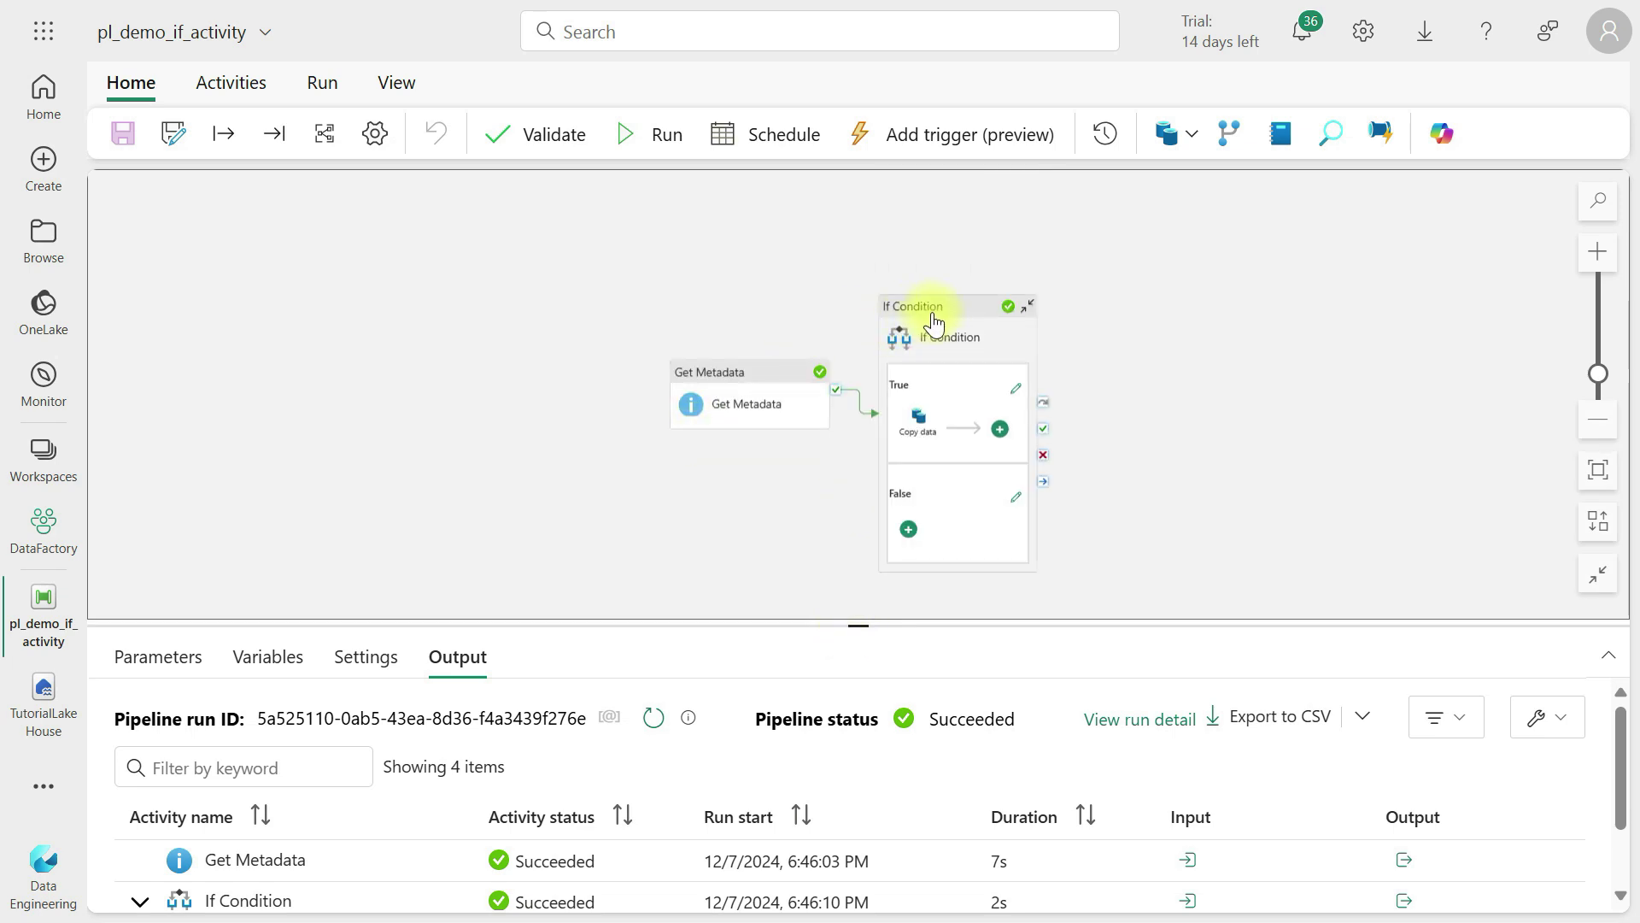